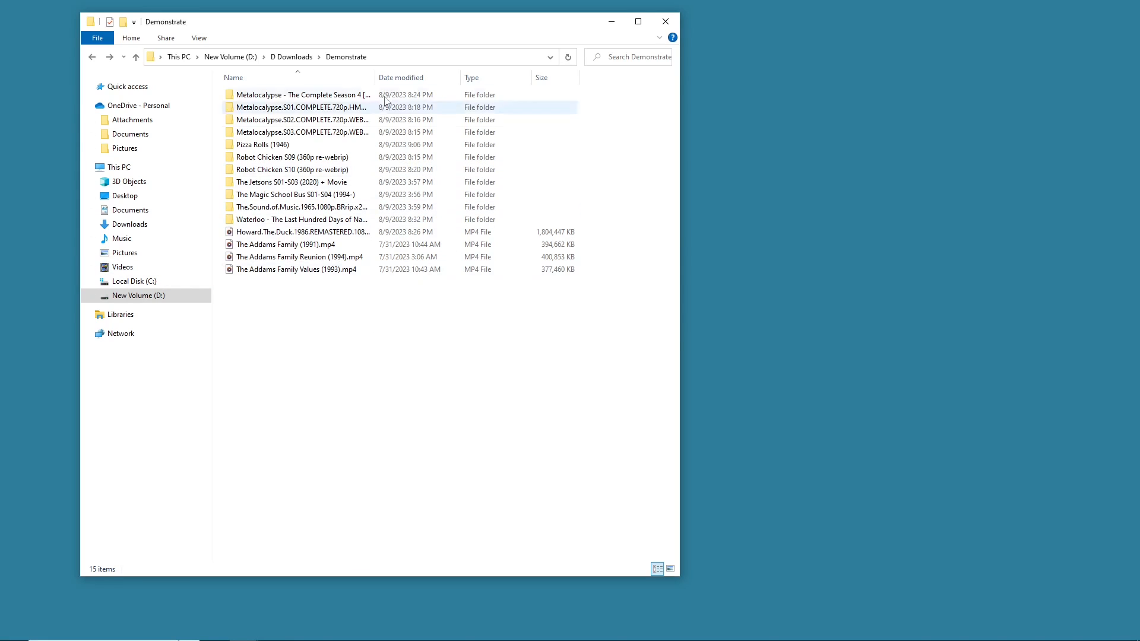
mouse_move(89, 640)
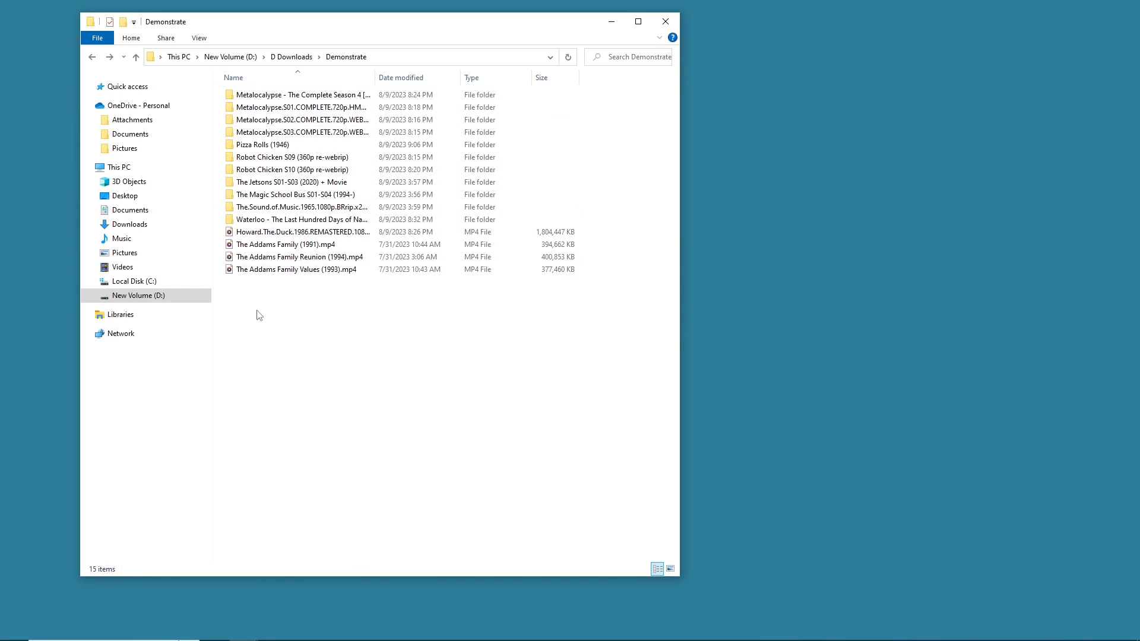
drag(273, 298, 390, 261)
click(387, 259)
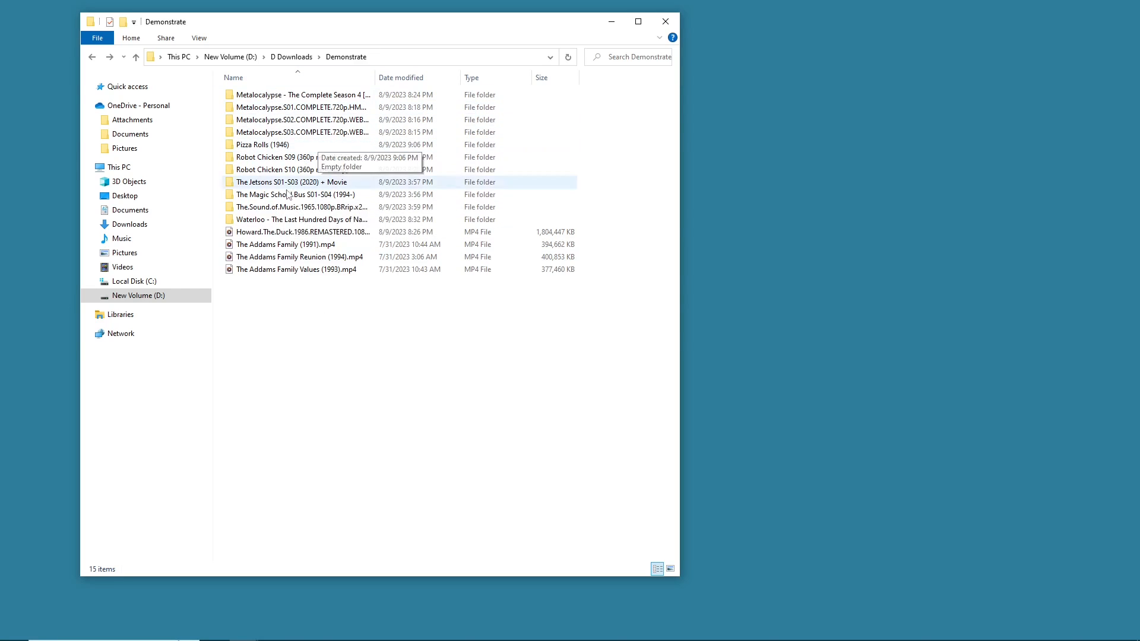
mouse_move(250, 249)
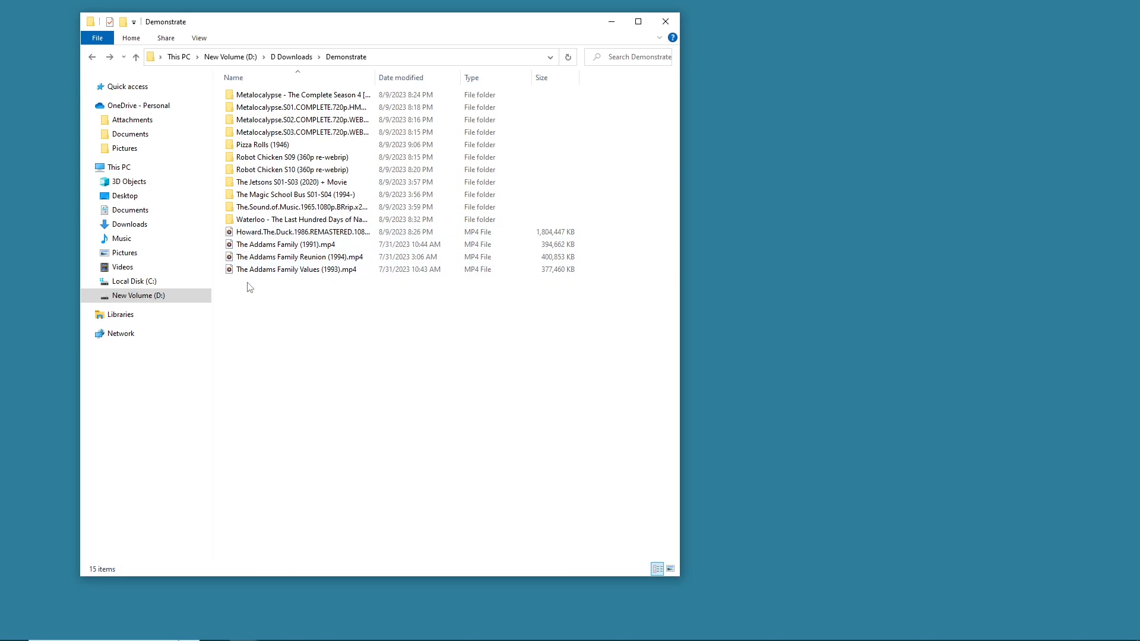
- Open The Jetsons S01-S03 (2020) + Movie folder, examine its files and return to Demonstrate
double_click(289, 183)
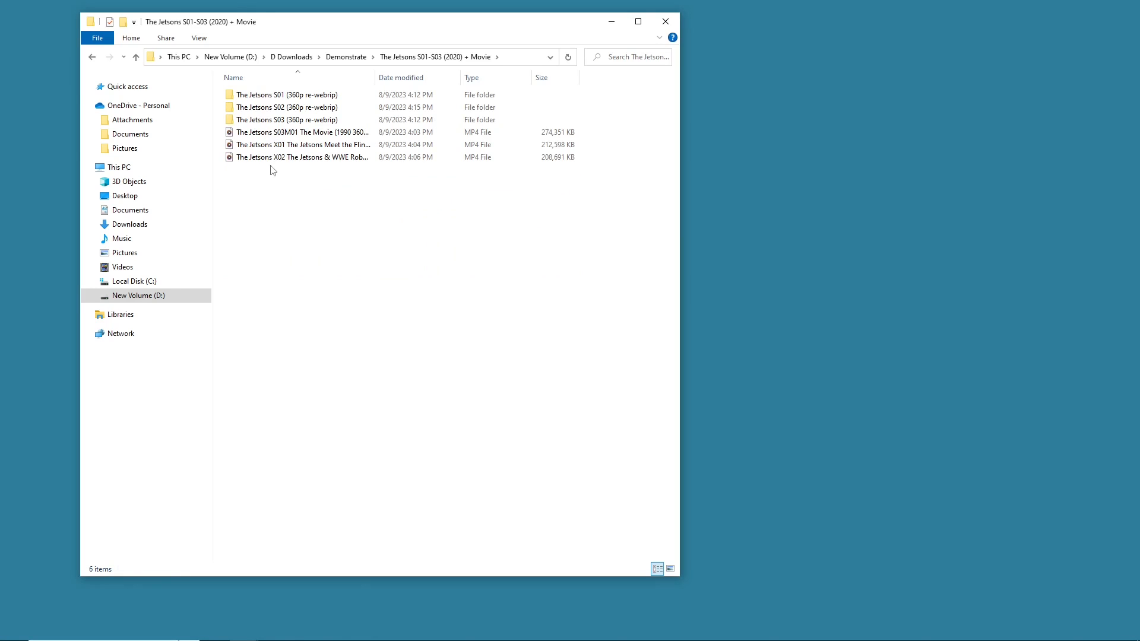
drag(271, 166, 281, 138)
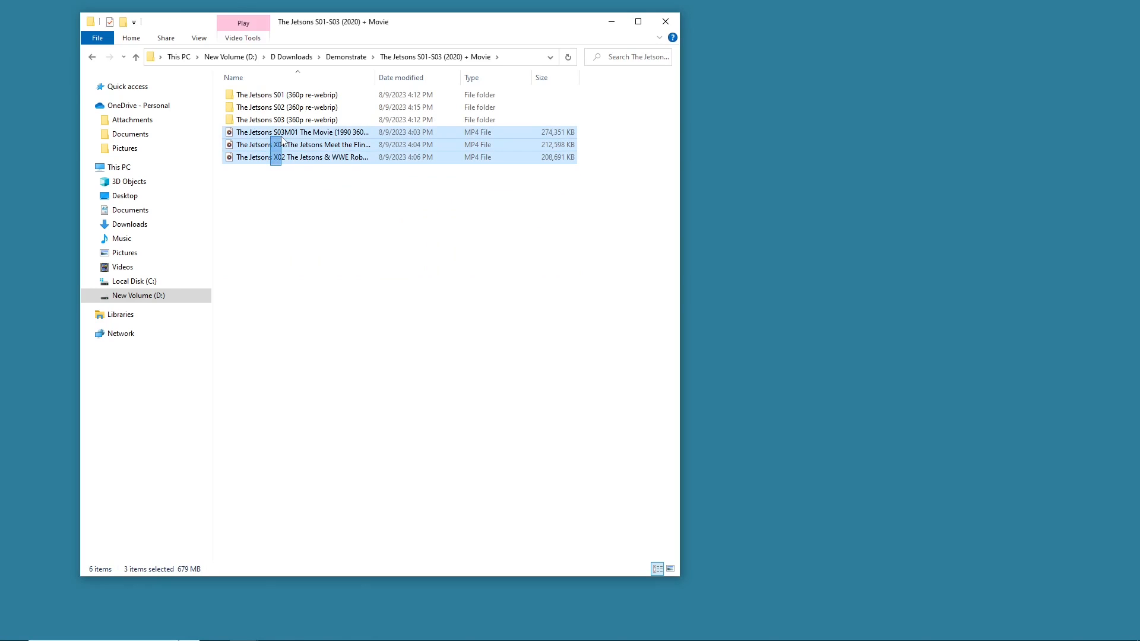
right_click(283, 141)
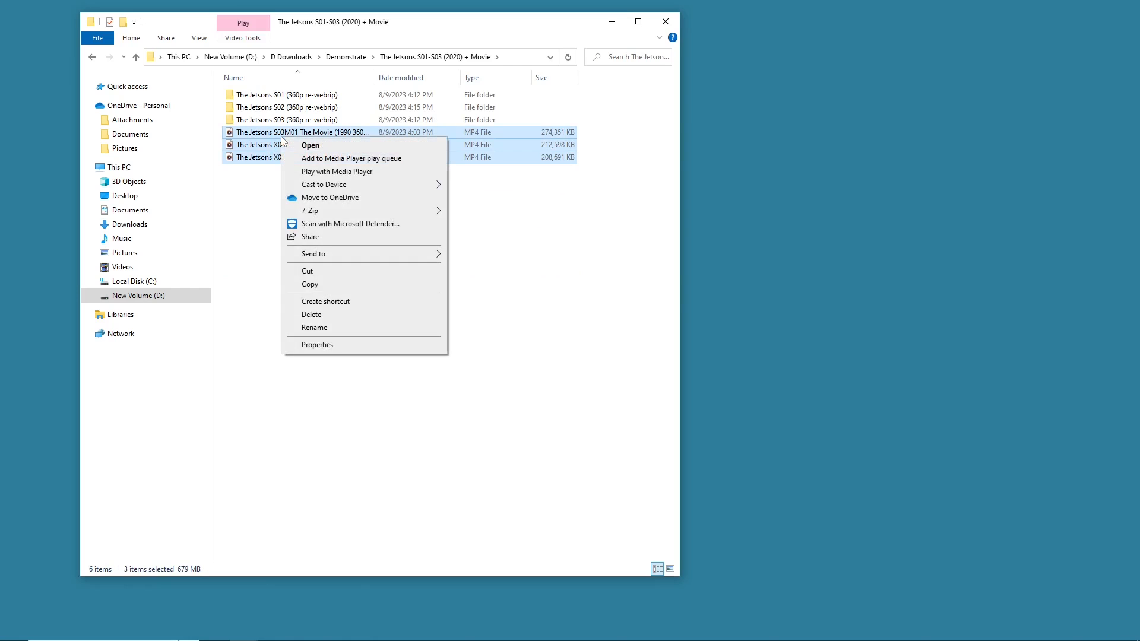
click(251, 217)
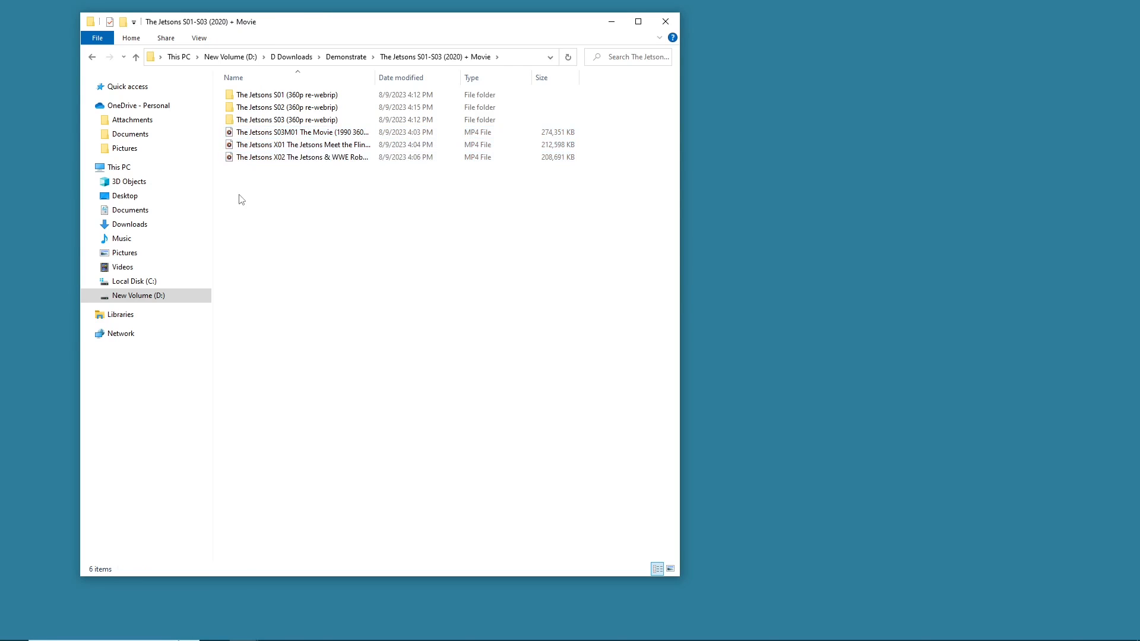
drag(229, 207, 368, 94)
click(336, 203)
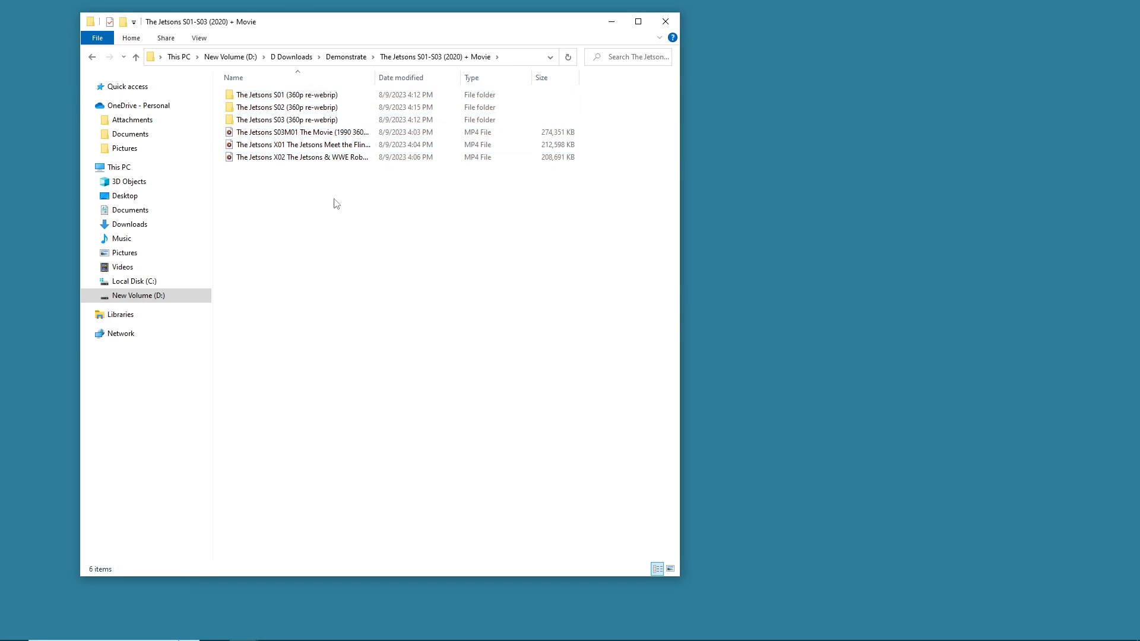
click(91, 57)
click(109, 58)
mouse_move(371, 200)
mouse_down()
mouse_move(331, 133)
mouse_move(315, 75)
mouse_move(321, 171)
mouse_move(346, 38)
mouse_move(346, 132)
mouse_move(368, 194)
mouse_up()
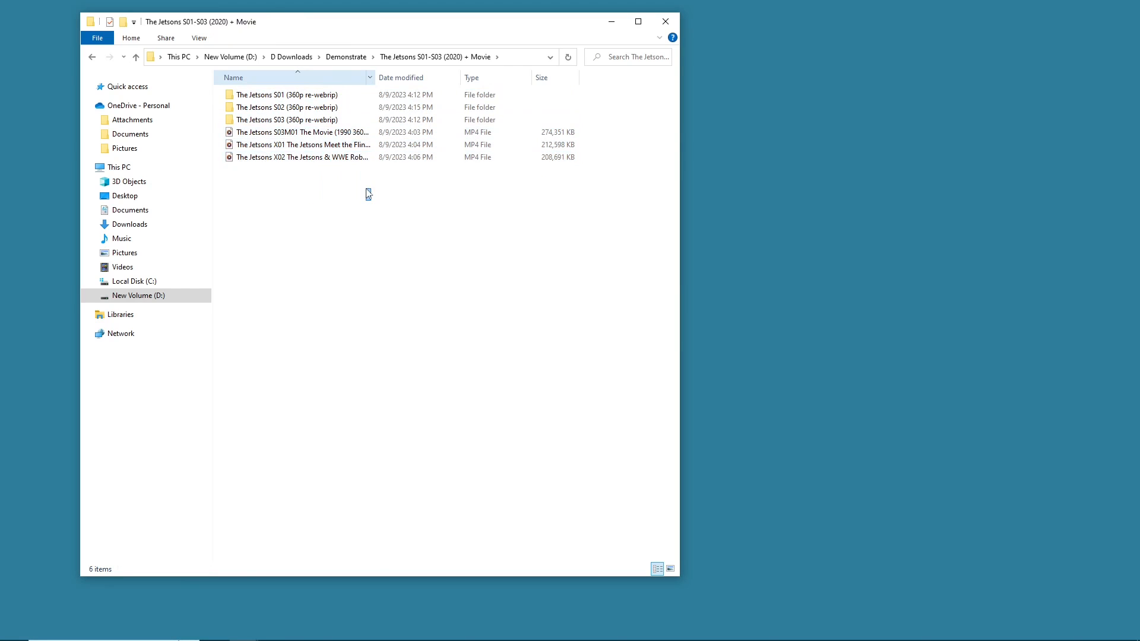
click(350, 58)
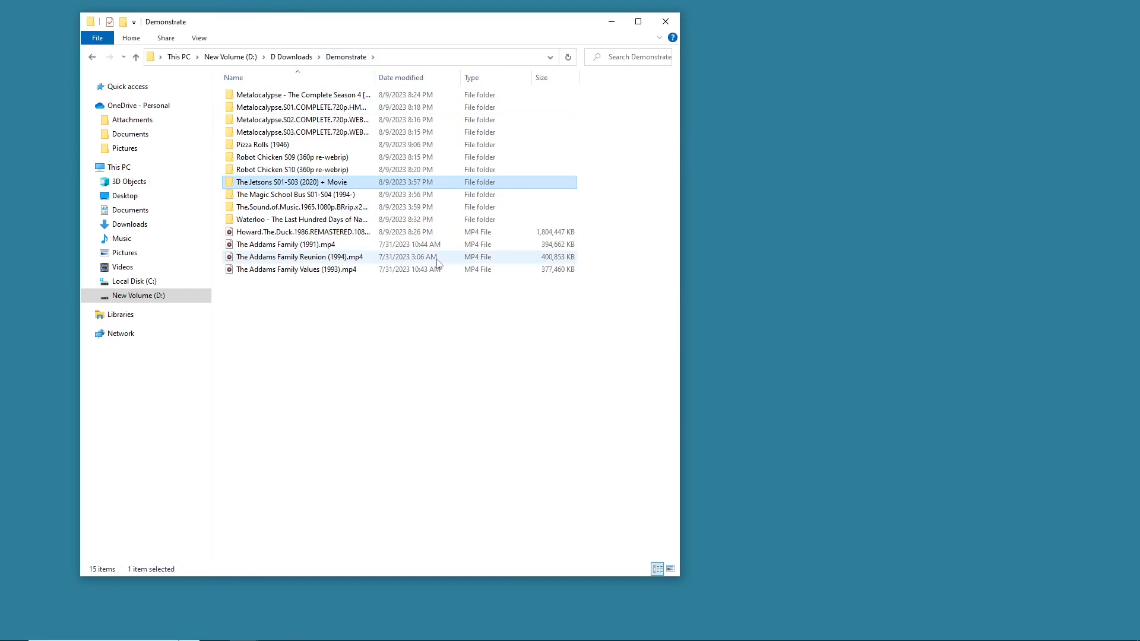
- Reopen The Jetsons folder to review its season folders and video files, returning to Demonstrate
mouse_move(326, 292)
mouse_down()
mouse_move(324, 234)
mouse_move(300, 250)
mouse_move(348, 241)
mouse_move(348, 289)
mouse_up()
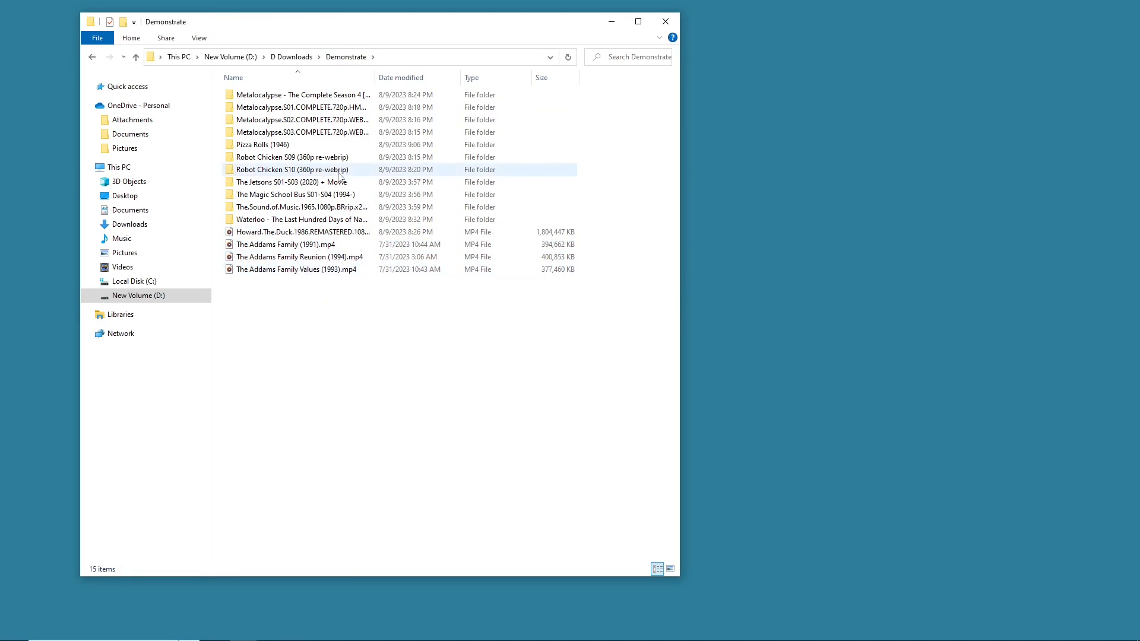
double_click(339, 182)
drag(288, 233, 313, 224)
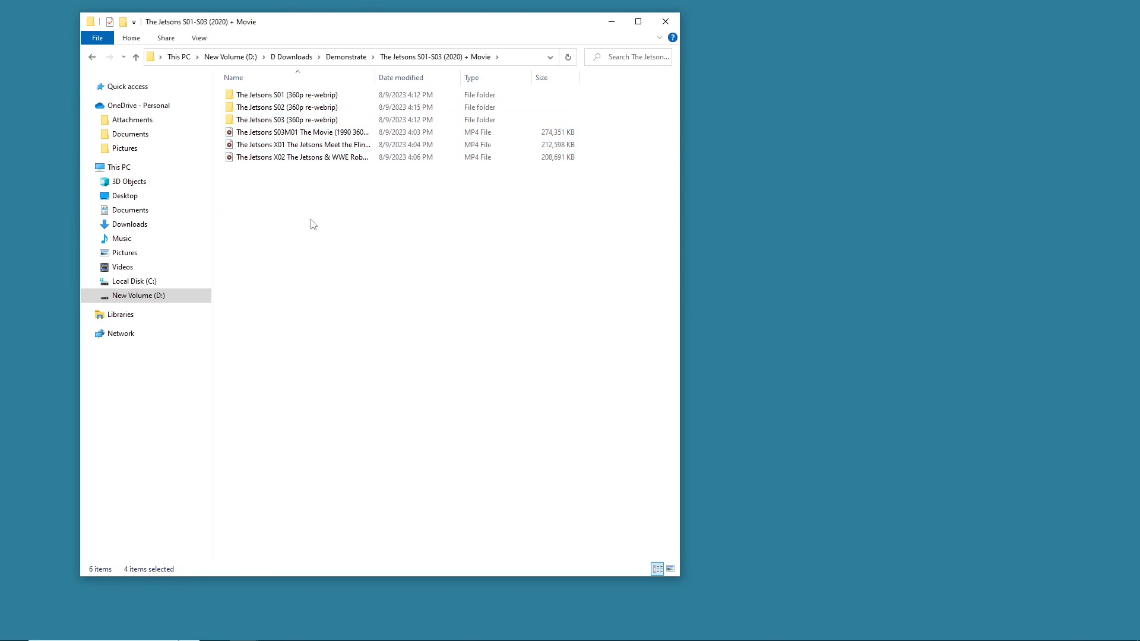
drag(624, 121, 461, 83)
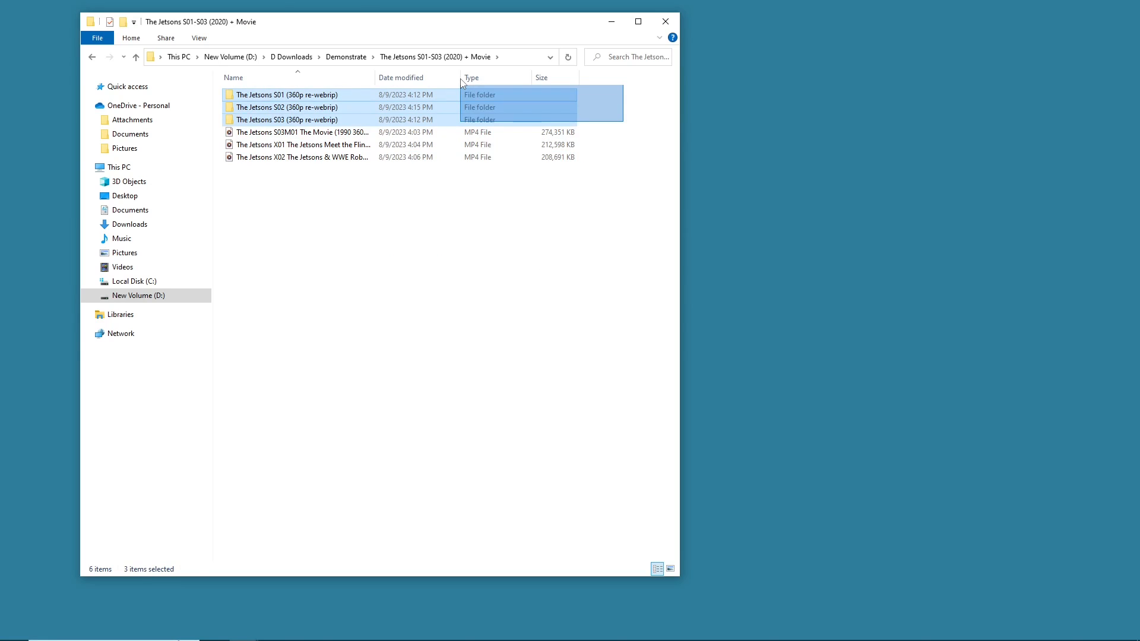
drag(461, 83, 344, 131)
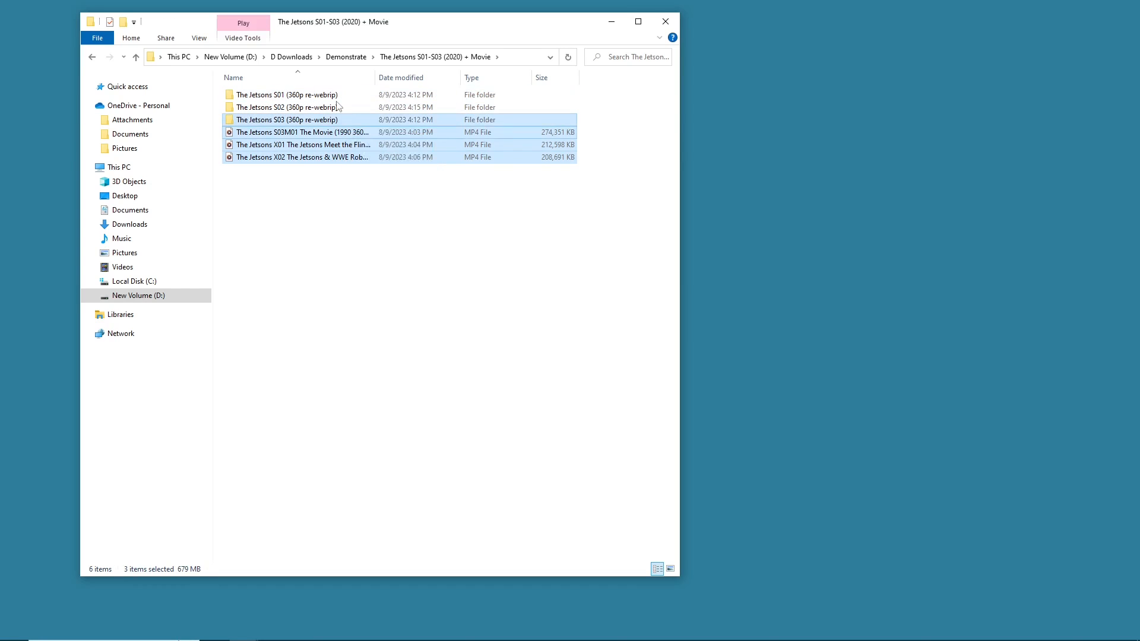
right_click(341, 113)
click(254, 203)
drag(311, 194, 313, 135)
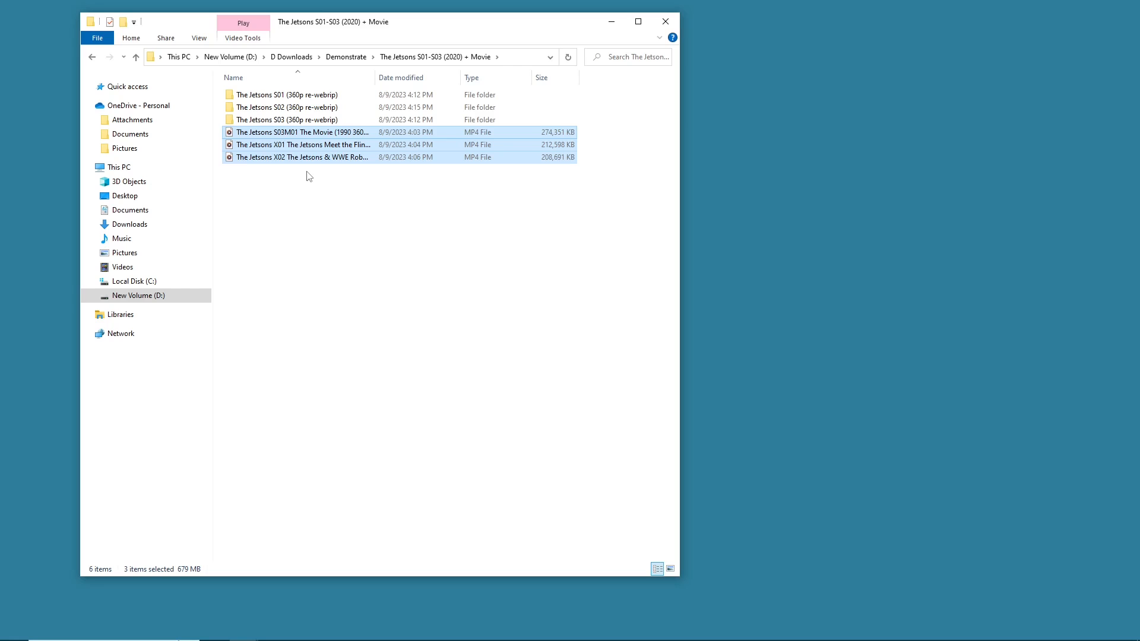
click(350, 57)
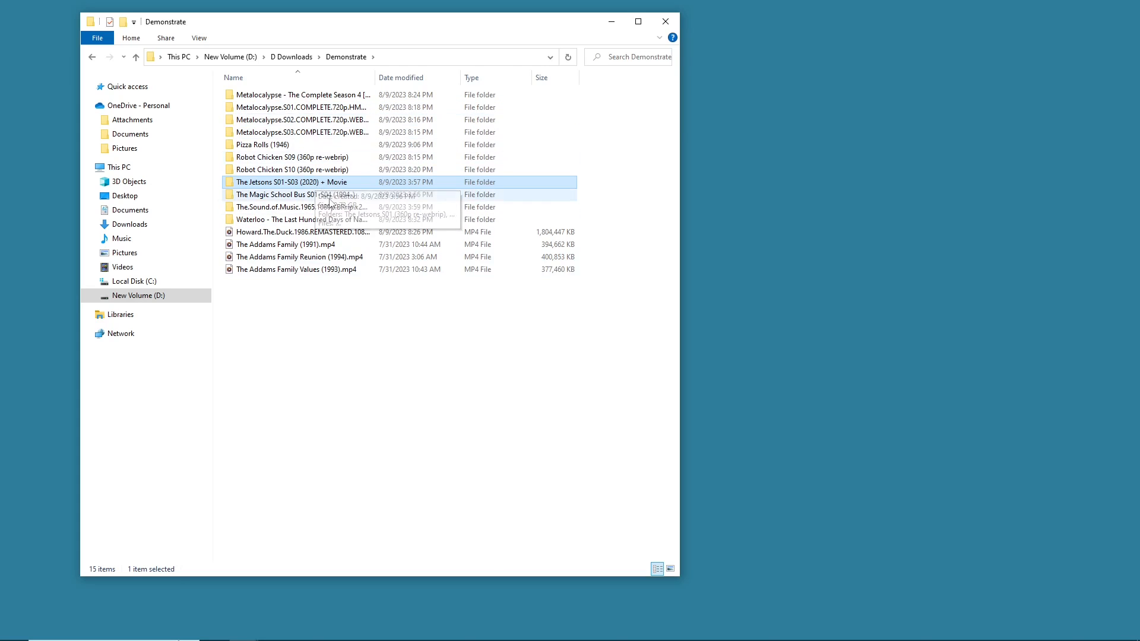
- Browse The Magic School Bus S01-S04 and Metalocalypse.S02 folders and return to Demonstrate
double_click(329, 199)
click(301, 121)
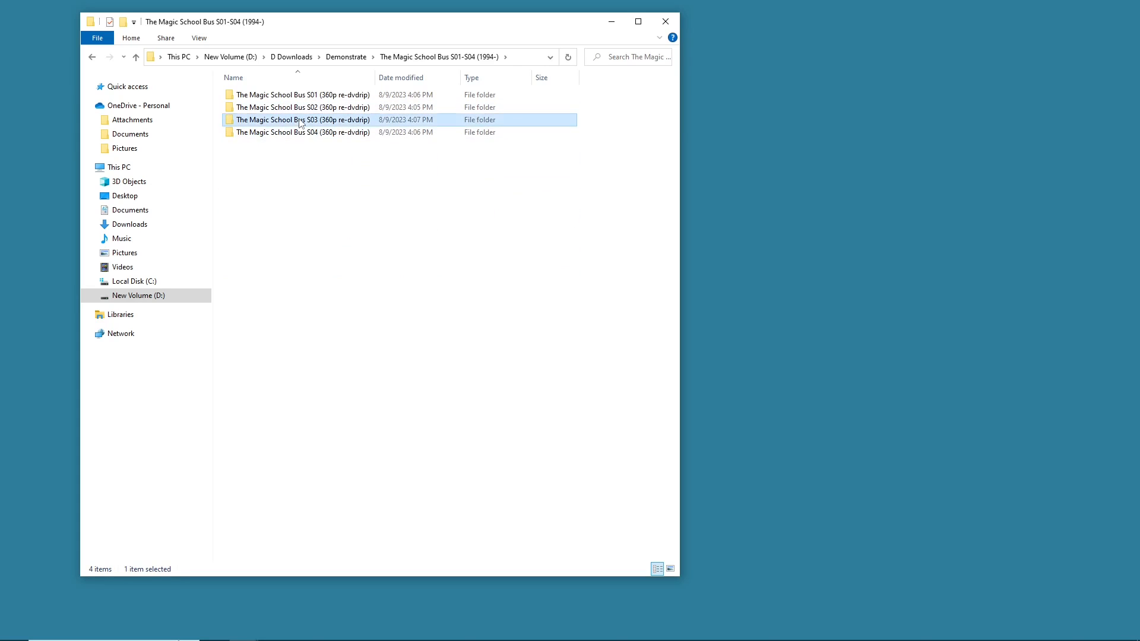
double_click(299, 120)
click(91, 59)
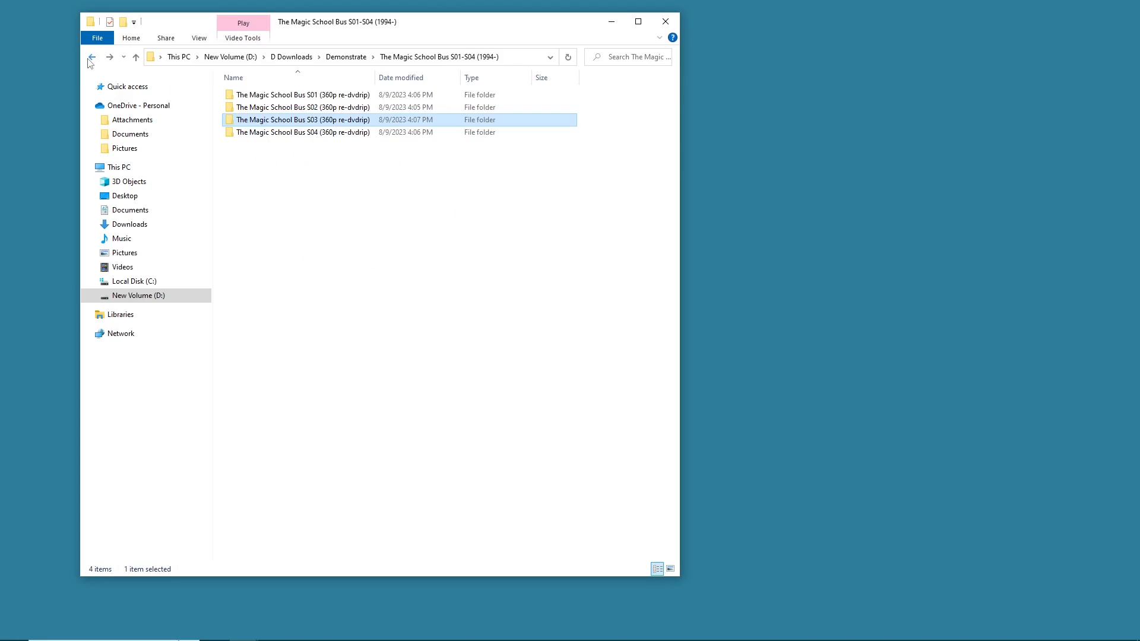
click(89, 59)
click(319, 123)
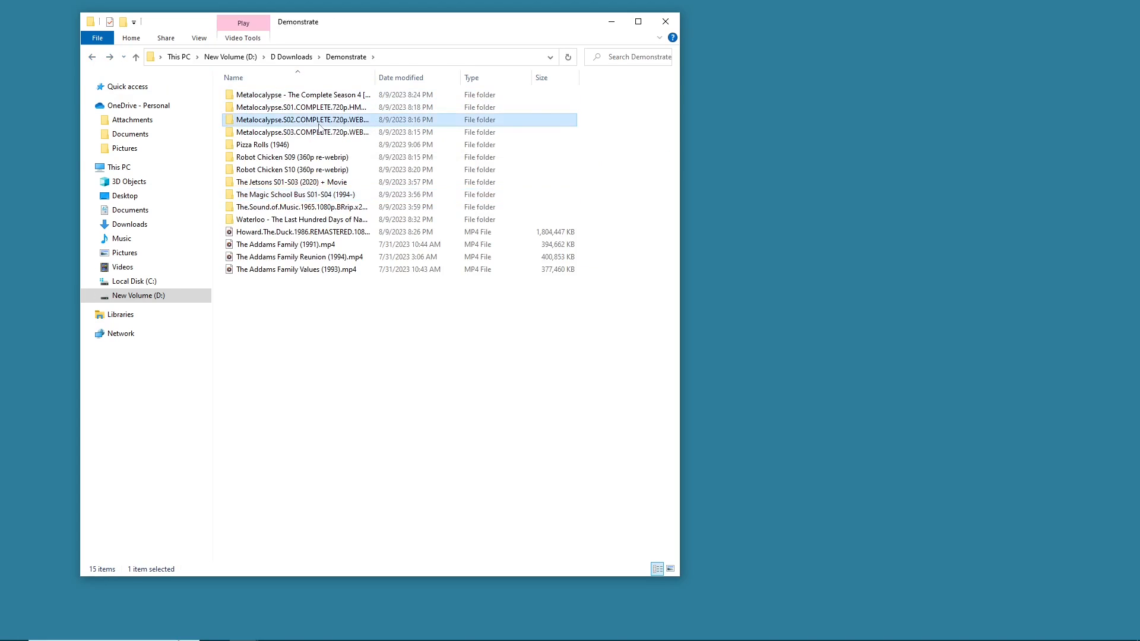
double_click(319, 126)
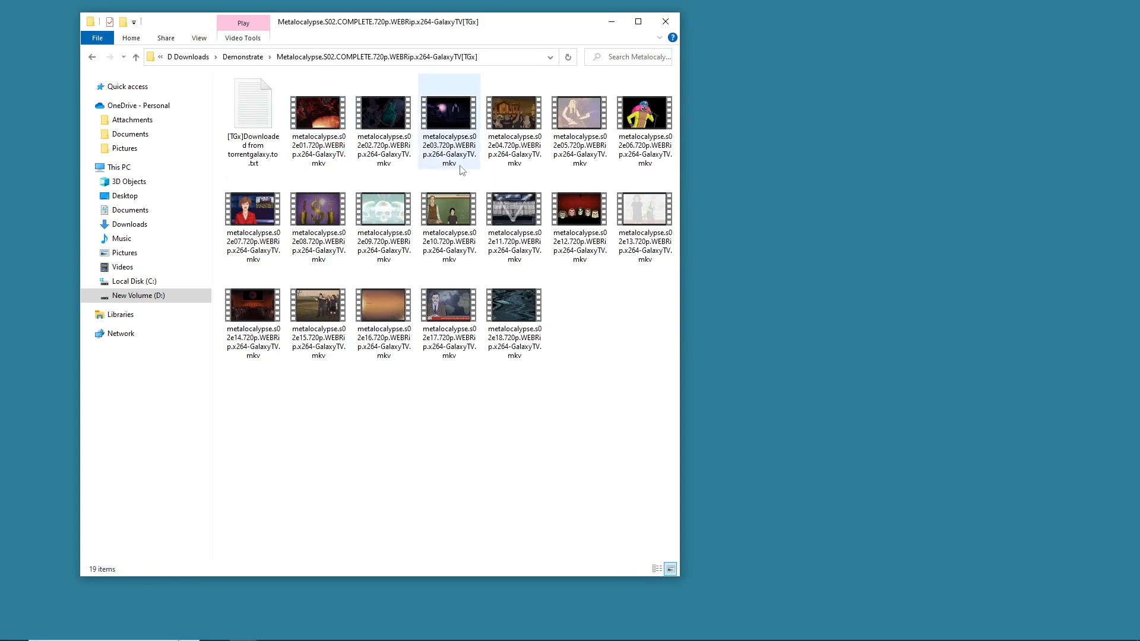
click(92, 58)
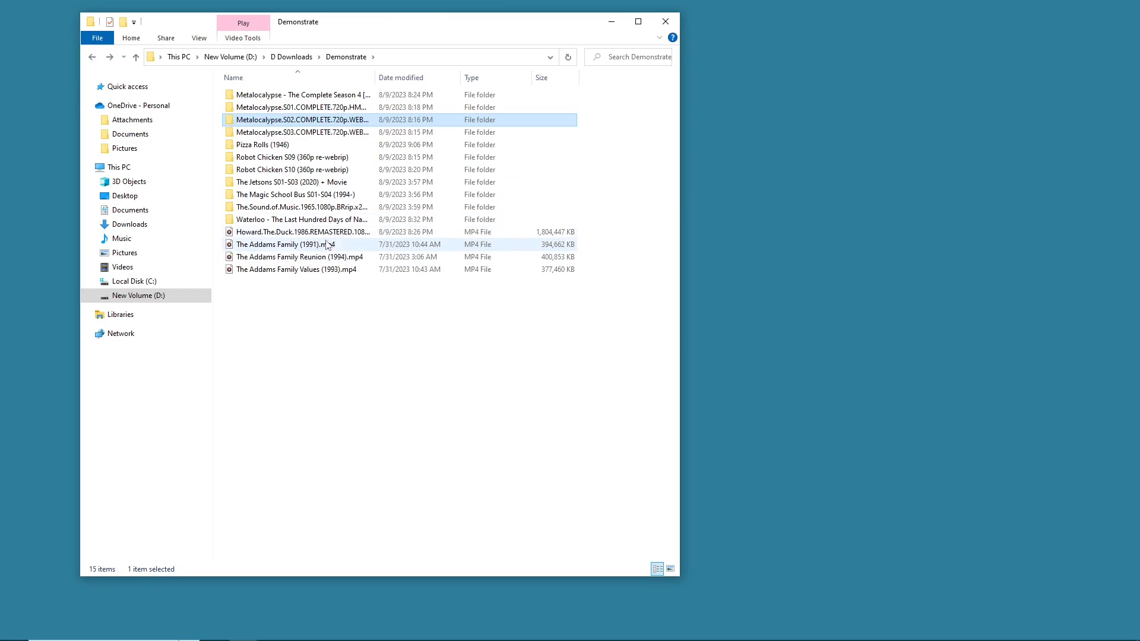
- Inspect the remaining folders and video files listed in the Demonstrate folder
click(308, 223)
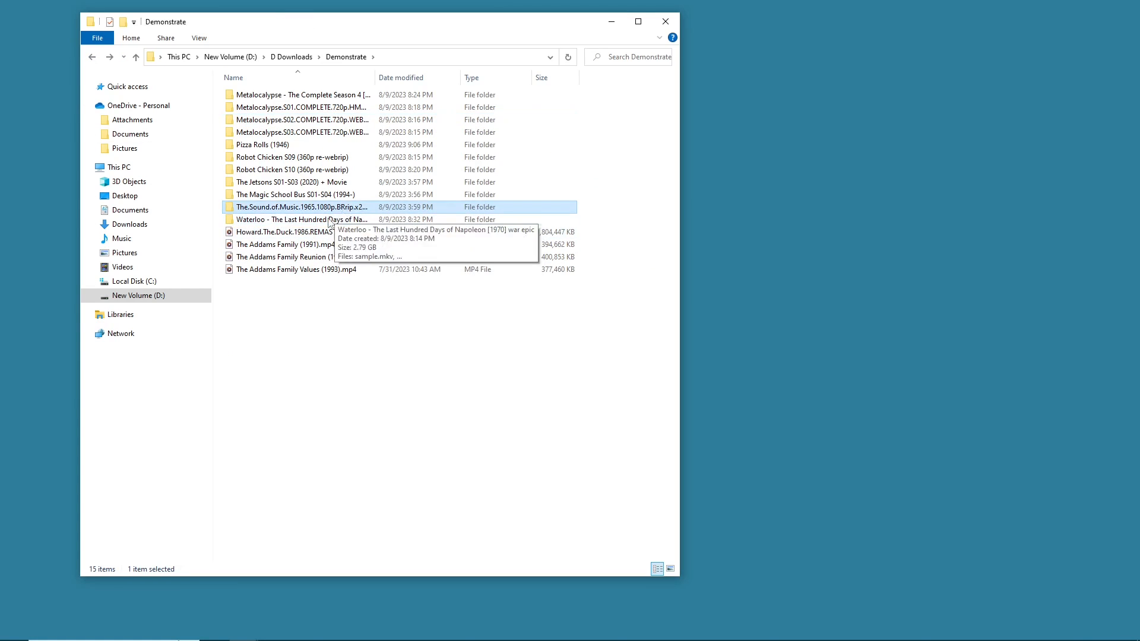
click(334, 234)
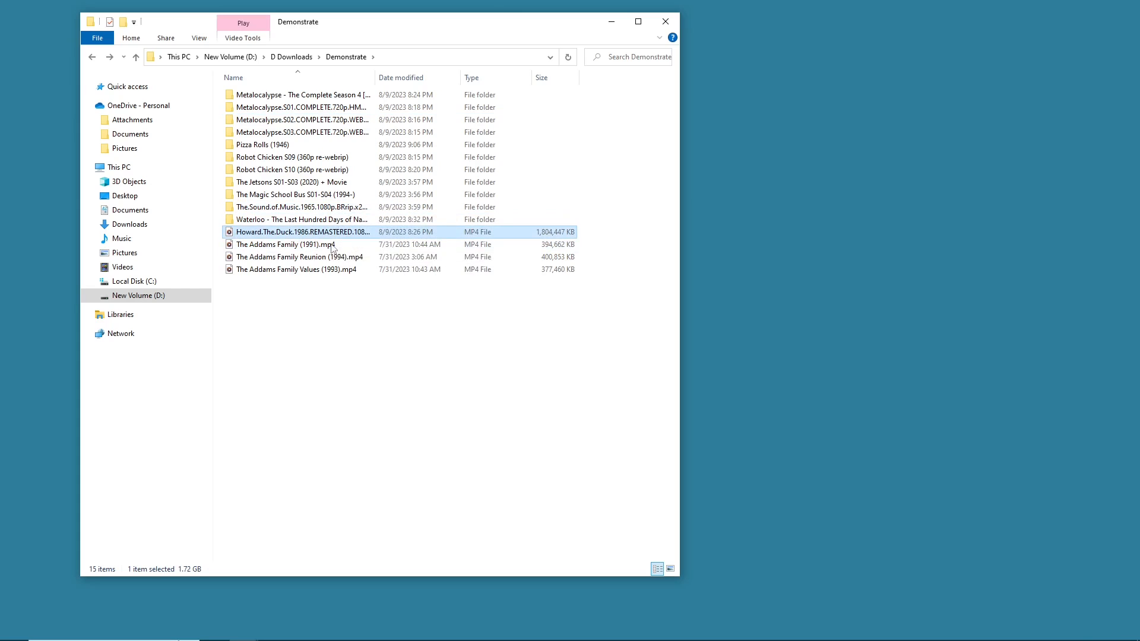
click(310, 279)
click(304, 271)
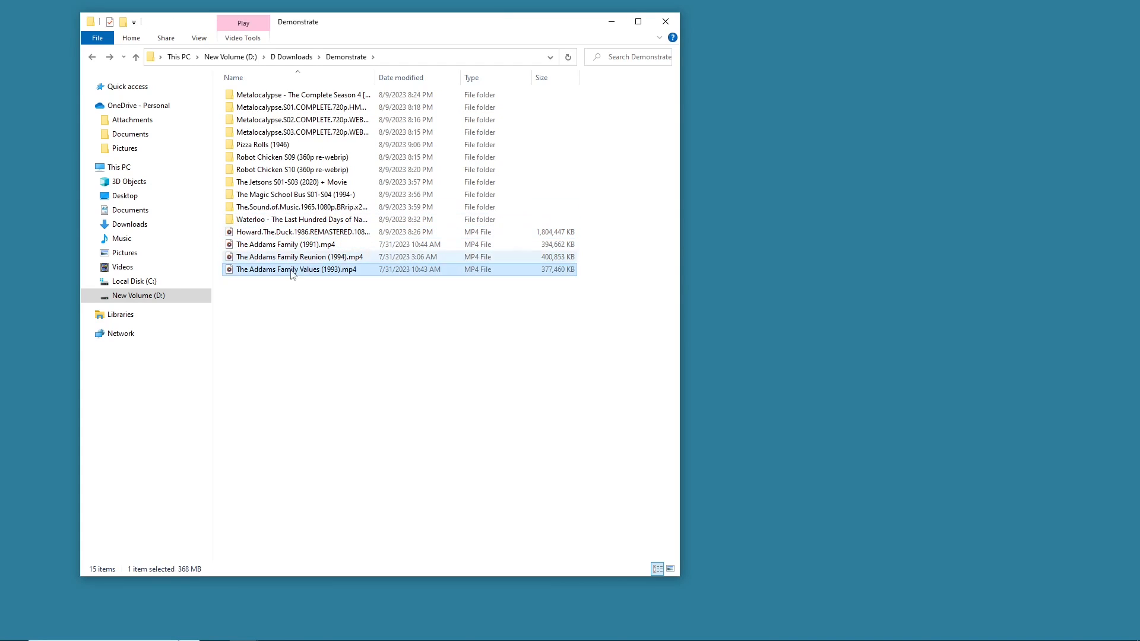
click(293, 146)
drag(299, 299, 358, 340)
- Move the Explorer window to the corner and place the DuckStructuring console window beside it
drag(398, 25, 320, 18)
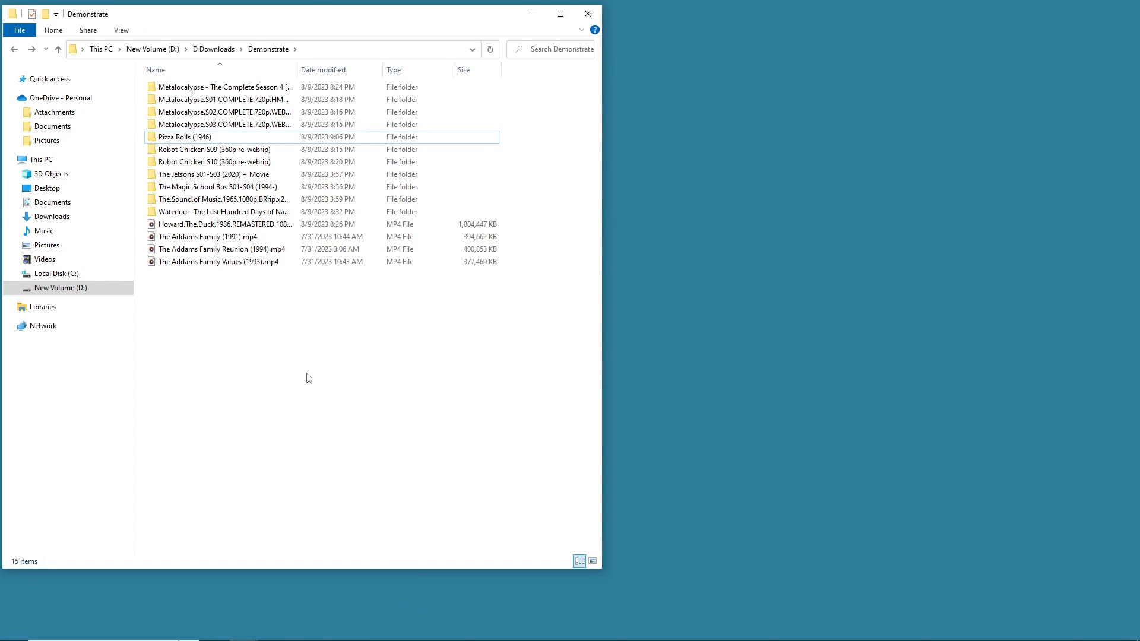
mouse_move(419, 640)
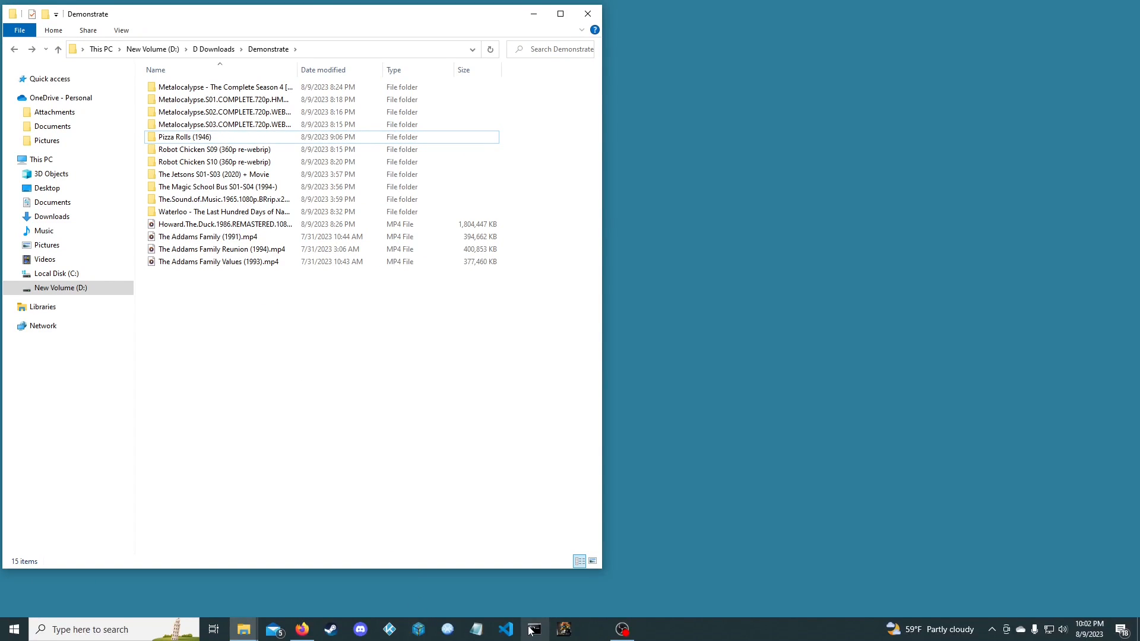
click(564, 630)
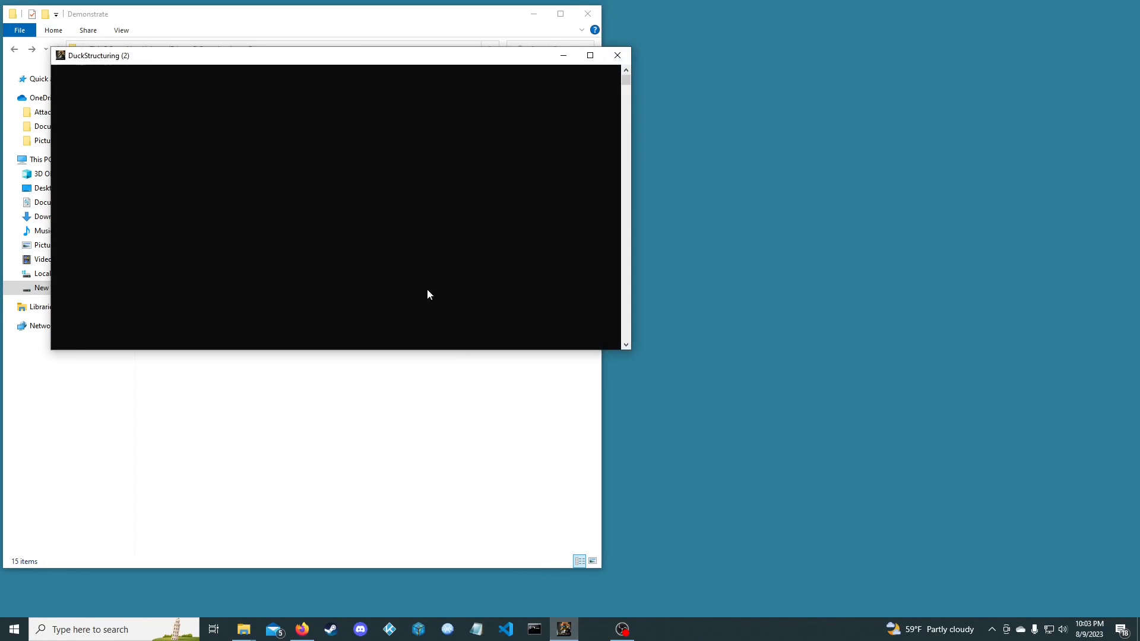
drag(324, 60, 848, 27)
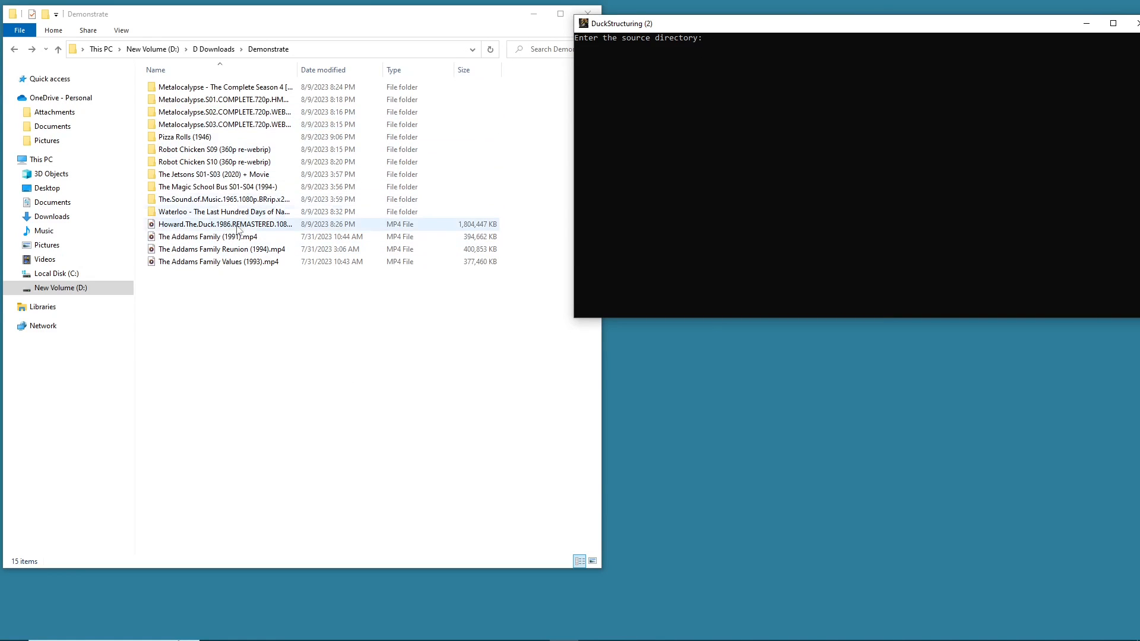
drag(207, 330, 297, 388)
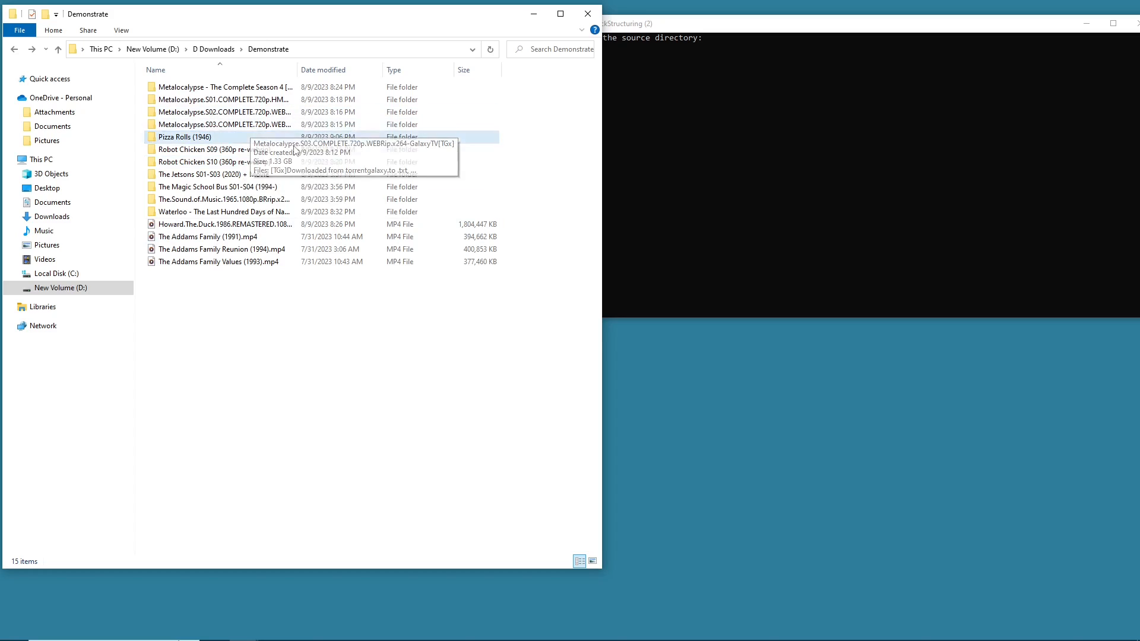
click(830, 97)
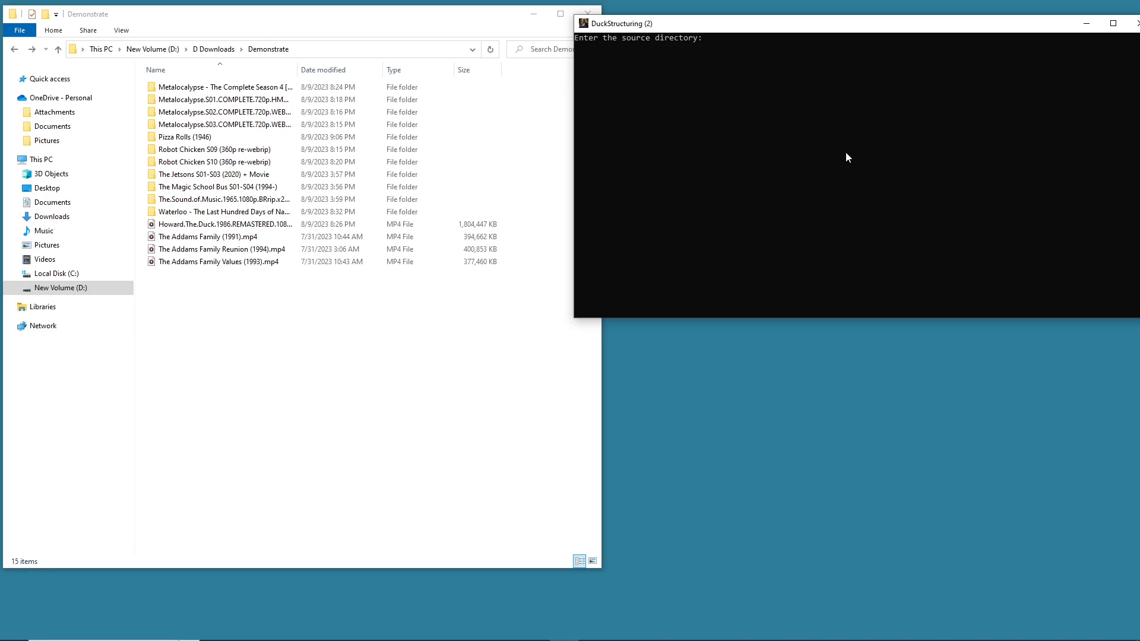
click(313, 302)
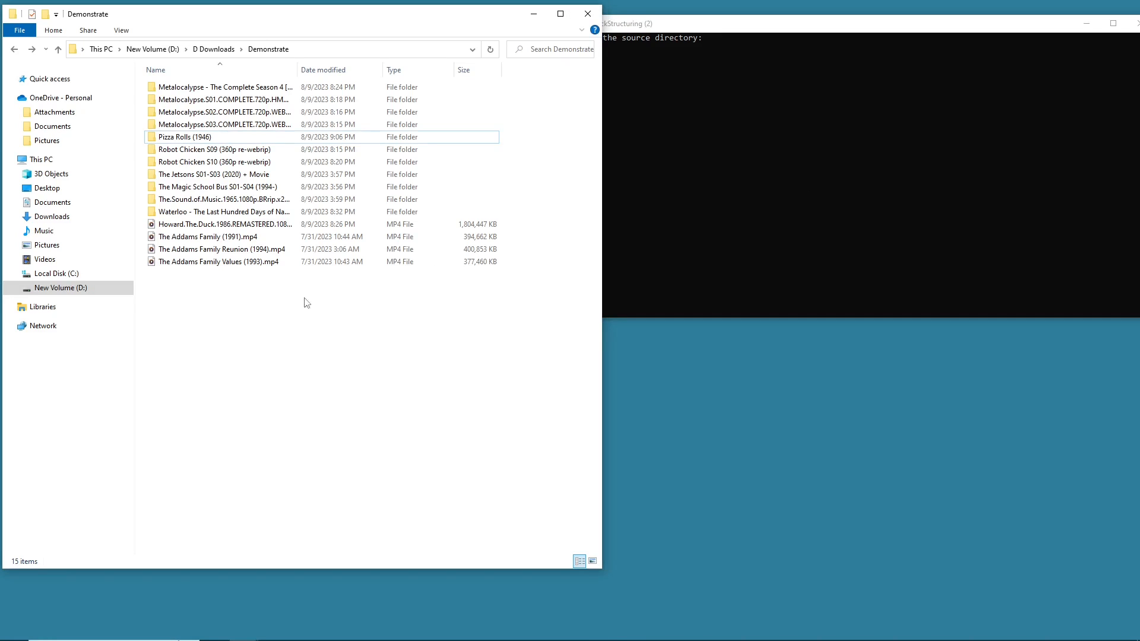
click(754, 188)
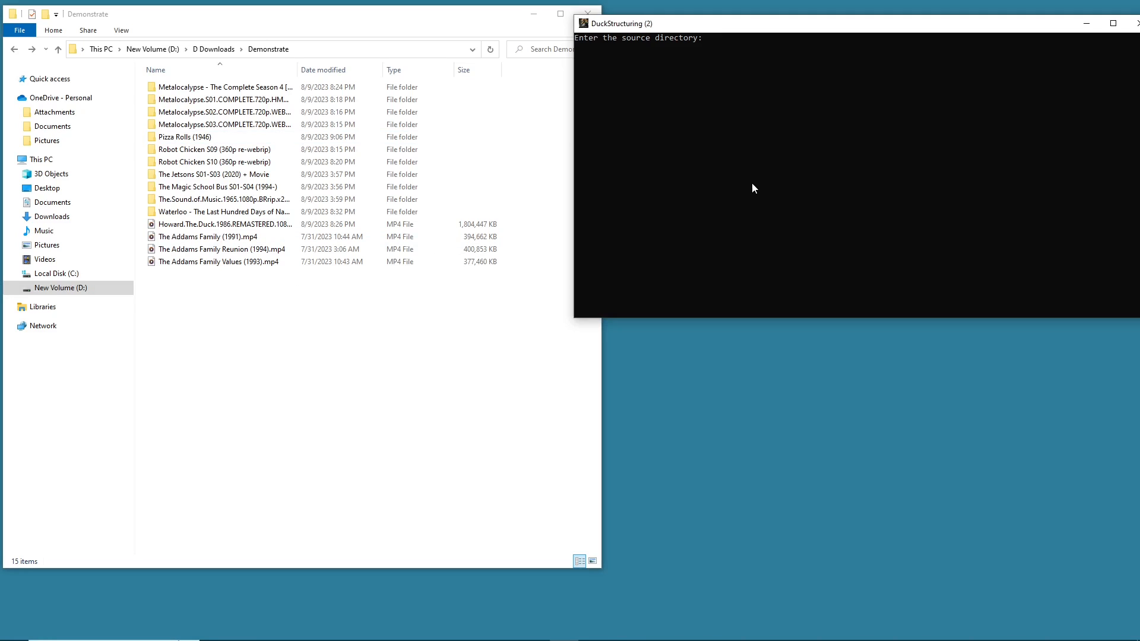
click(275, 327)
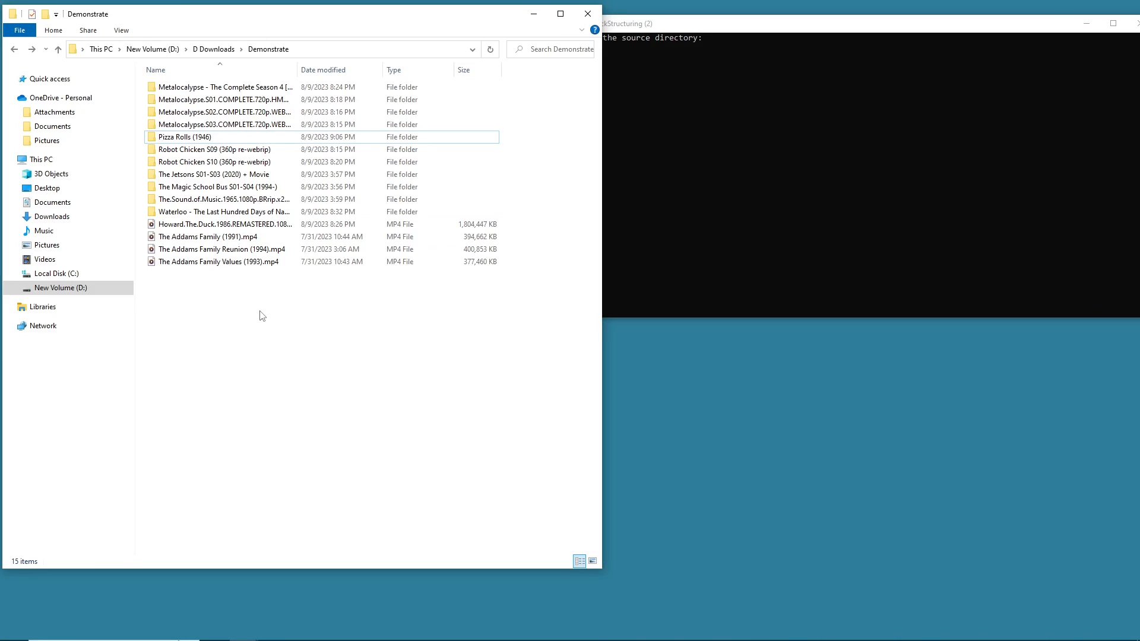
drag(260, 311, 277, 569)
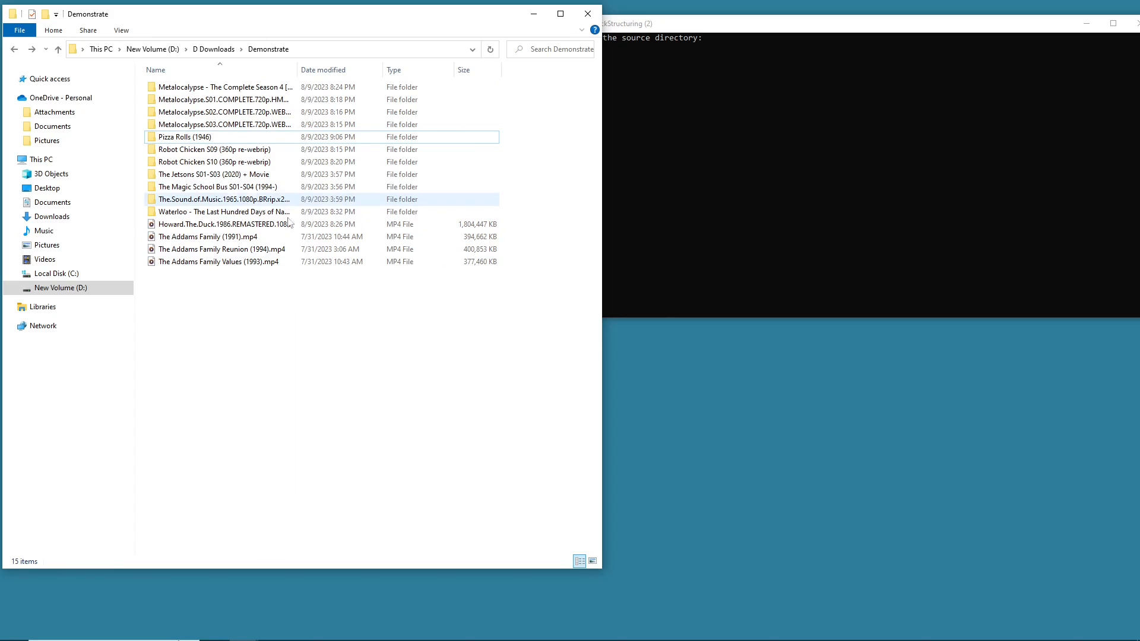
click(259, 175)
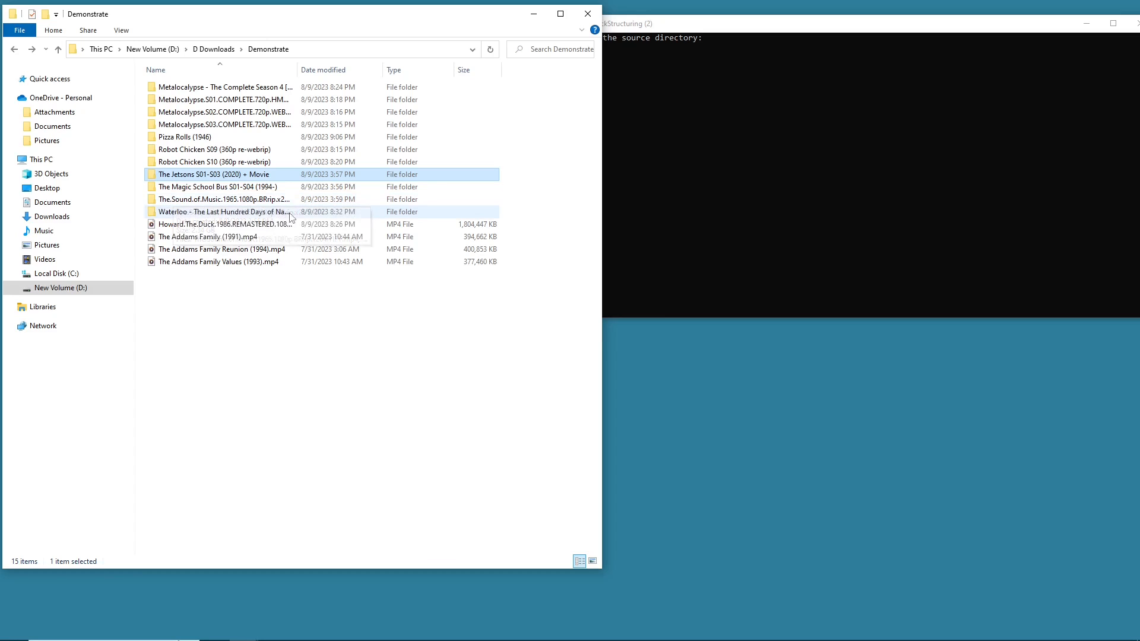
click(202, 312)
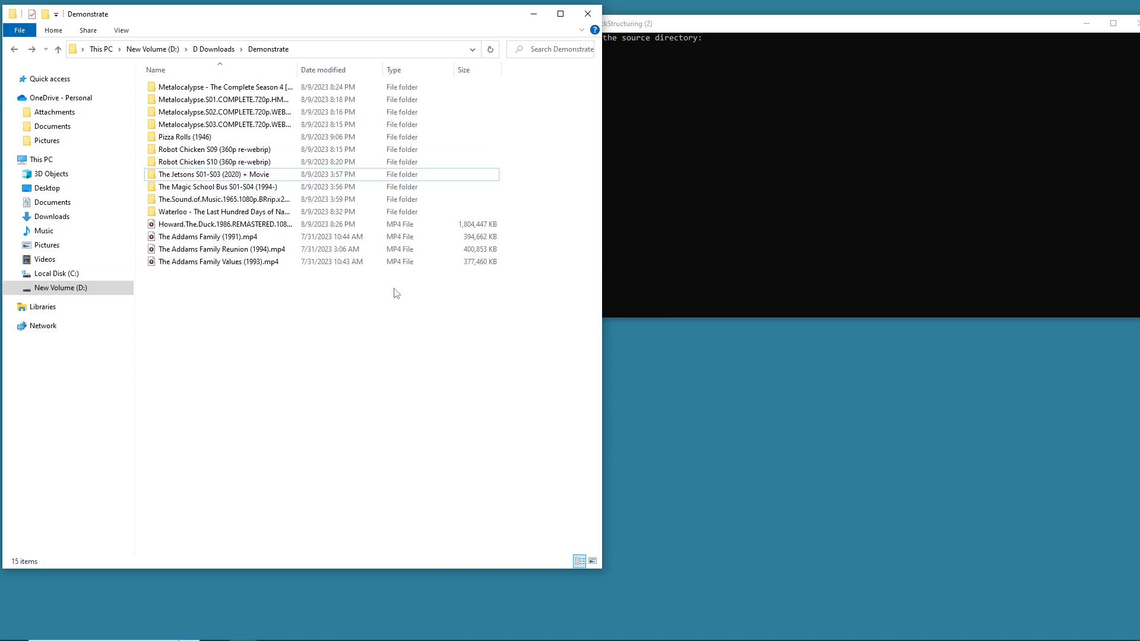
- Copy the Demonstrate folder's path from the address bar
drag(555, 79, 572, 158)
right_click(319, 57)
click(340, 73)
drag(169, 373, 253, 305)
mouse_move(161, 312)
mouse_down()
mouse_move(219, 305)
mouse_move(380, 230)
mouse_move(551, 5)
mouse_move(170, 202)
mouse_move(265, 81)
mouse_move(306, 102)
mouse_move(297, 270)
mouse_move(425, 148)
mouse_move(257, 270)
mouse_move(308, 169)
mouse_move(344, 377)
mouse_move(354, 315)
mouse_up()
right_click(326, 50)
click(359, 70)
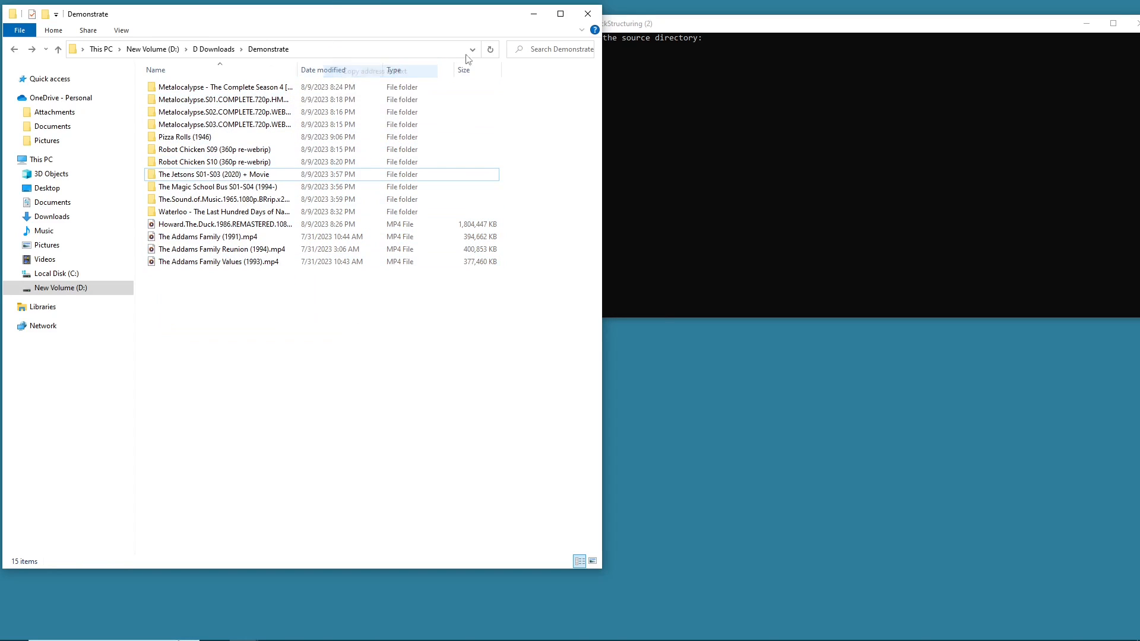
click(699, 40)
key(ctrl+v)
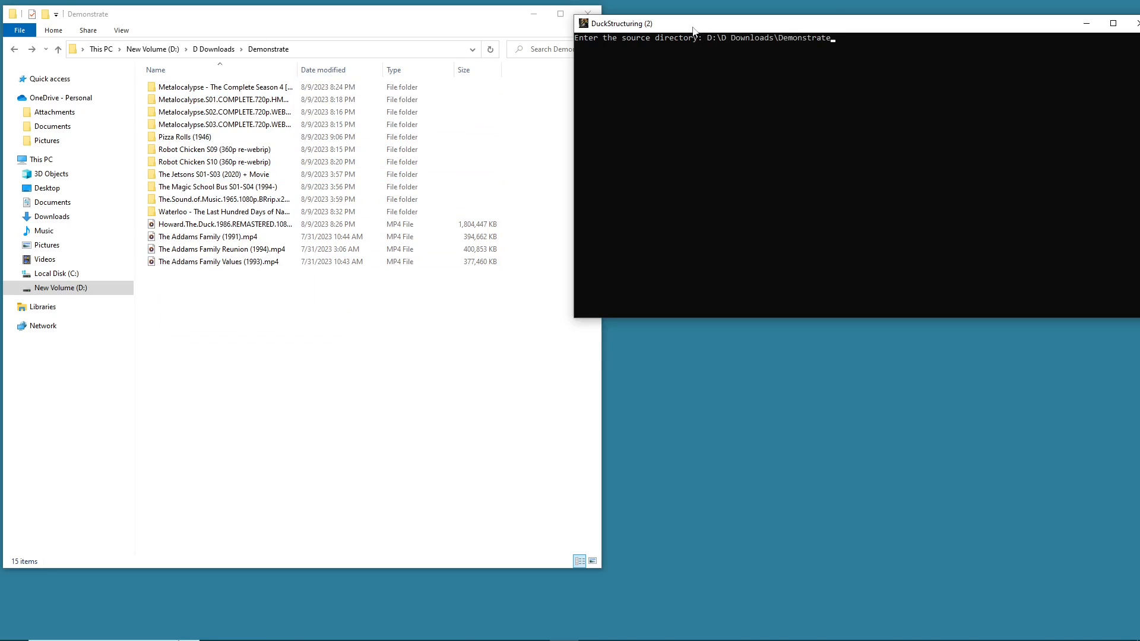
key(Return)
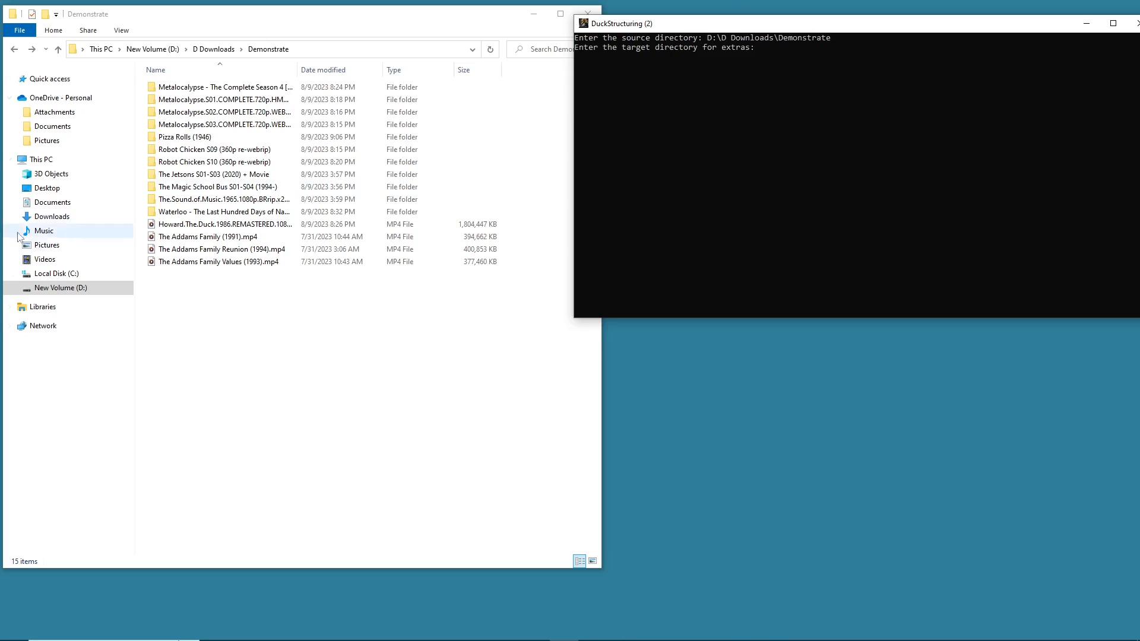
key(Return)
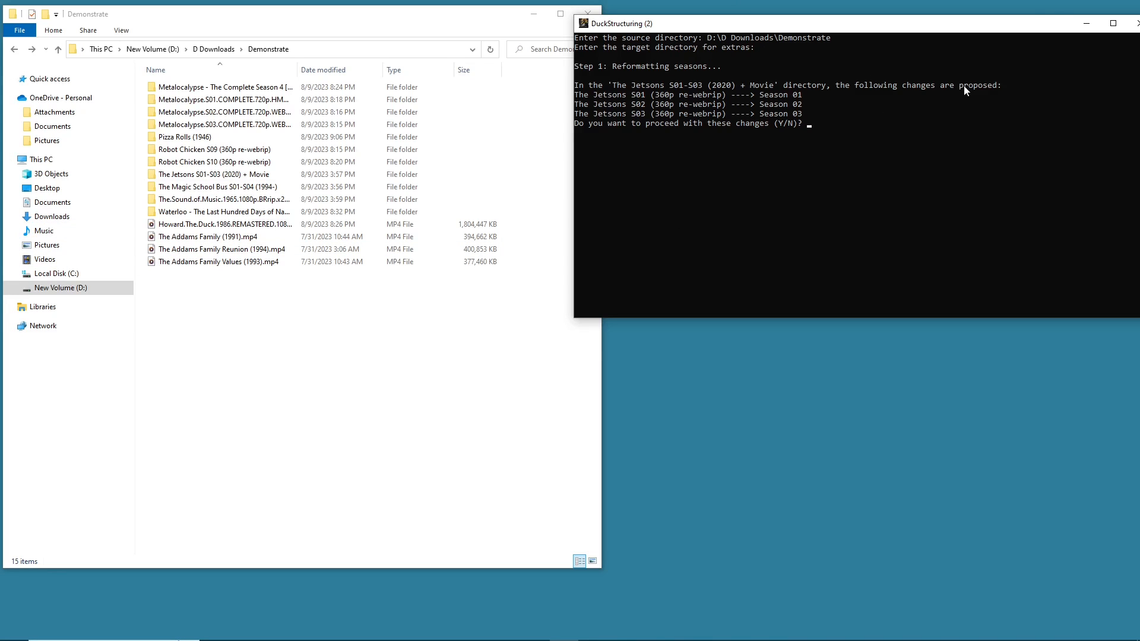
drag(1034, 26, 947, 24)
click(1048, 23)
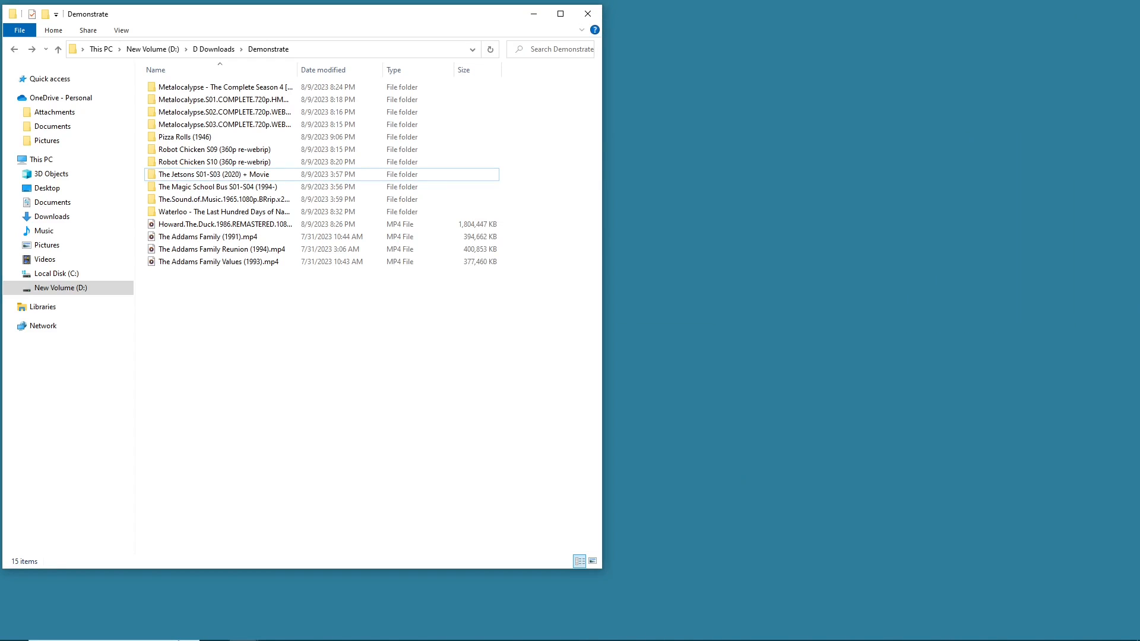
- Relaunch DuckStructuring and place its console window beside the Explorer window
mouse_move(506, 637)
click(568, 631)
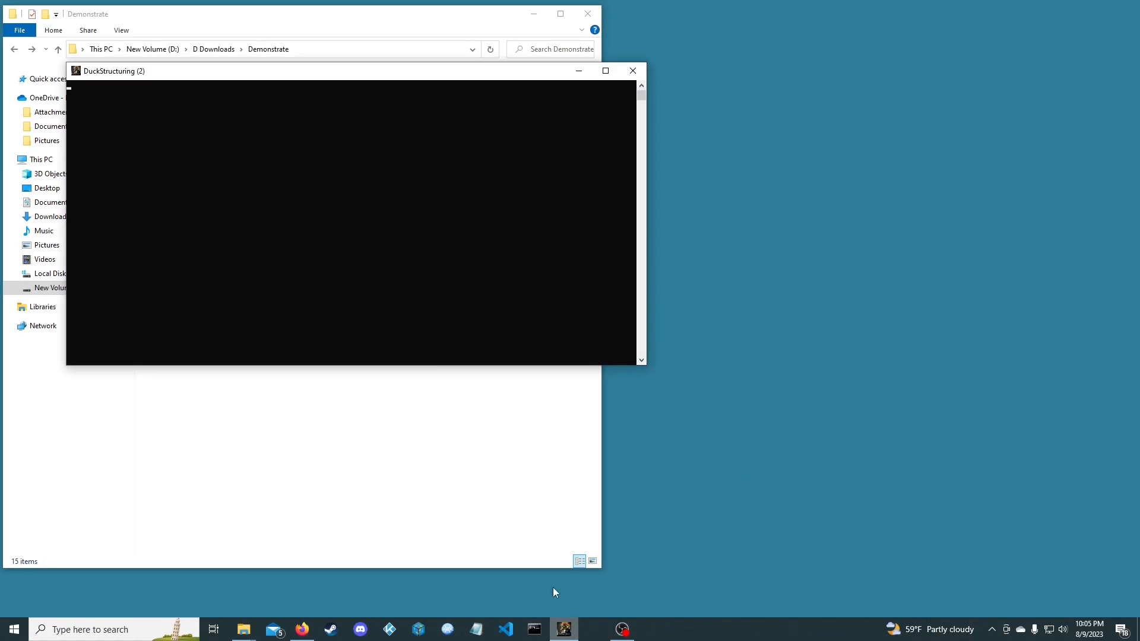
drag(321, 71, 846, 39)
- Copy the Demonstrate folder's path and enter it as the source directory in the console
right_click(393, 50)
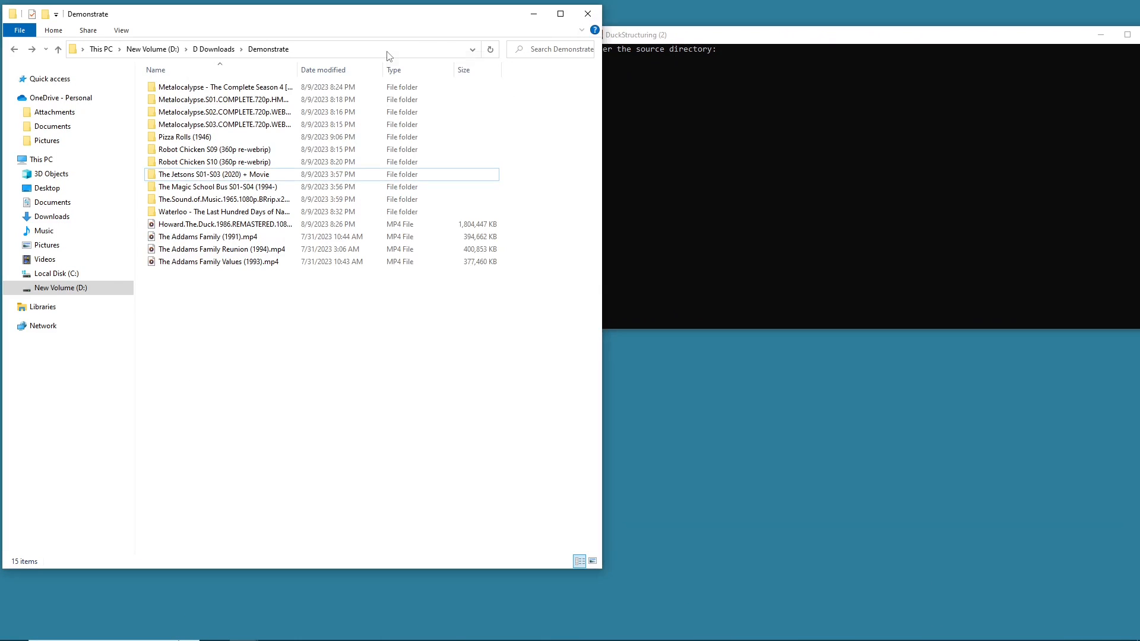
click(416, 71)
click(735, 50)
key(ctrl+v)
key(Return)
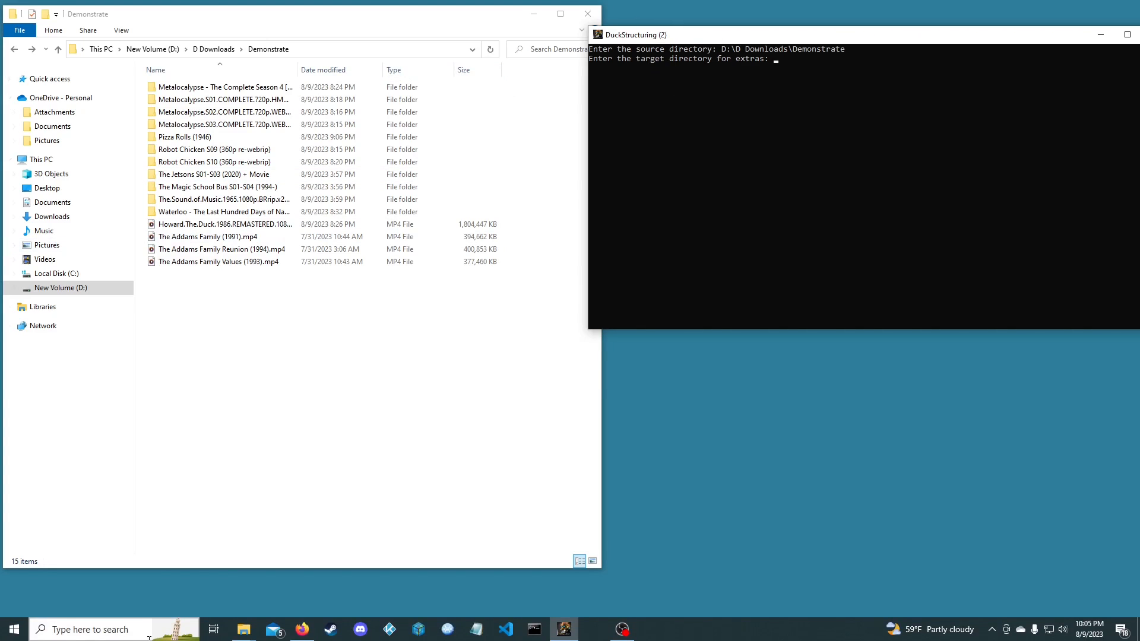
- Copy the All Kodi Extras folder's path and paste it as the target directory for extras
click(244, 630)
click(260, 563)
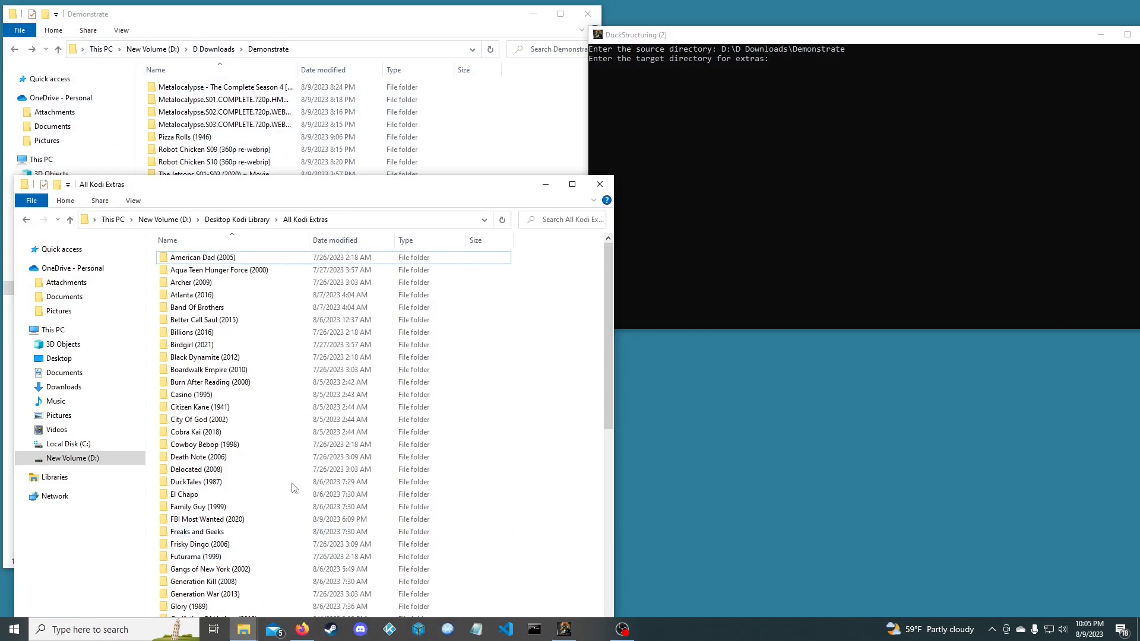
right_click(367, 221)
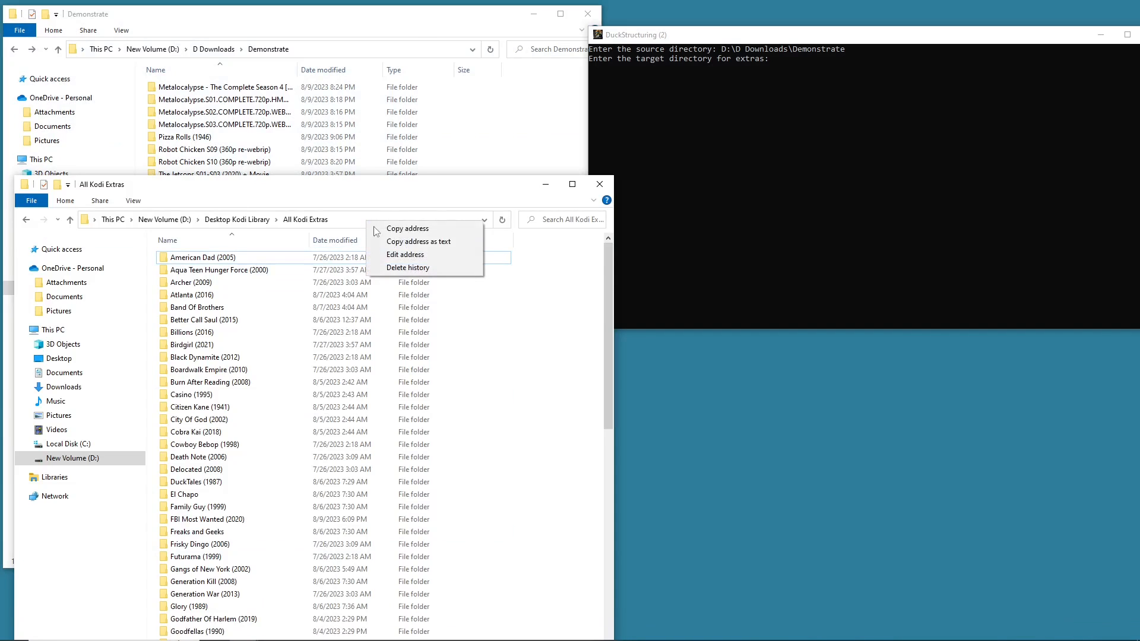
click(427, 242)
click(801, 58)
key(ctrl+v)
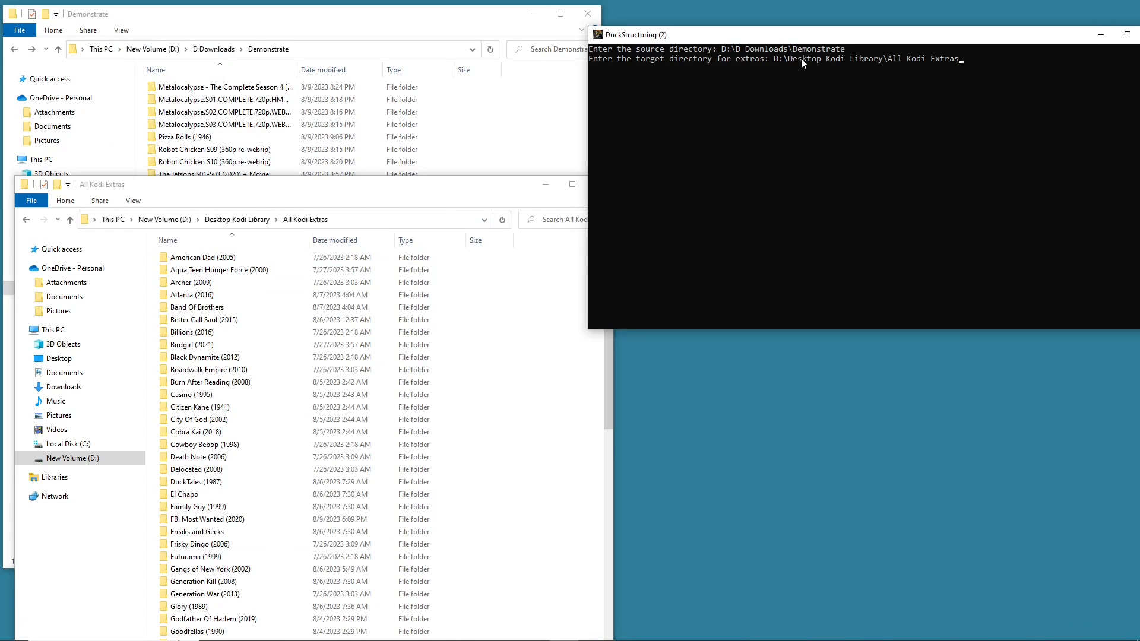
- Browse the folders inside All Kodi Extras, then minimize that Explorer window
drag(418, 192, 530, 78)
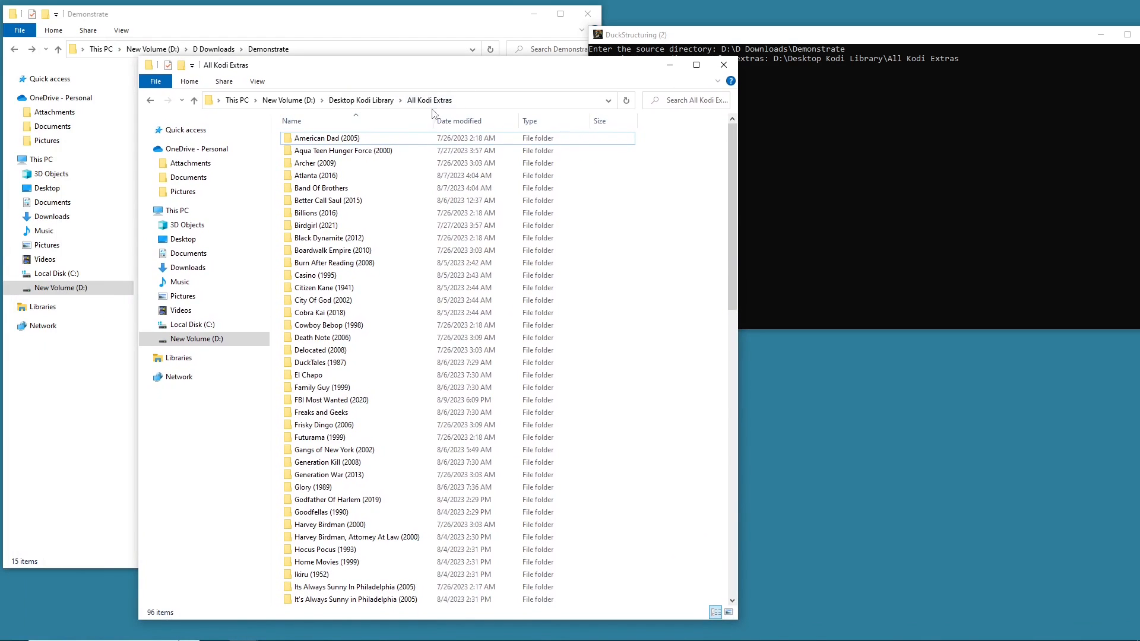
click(371, 187)
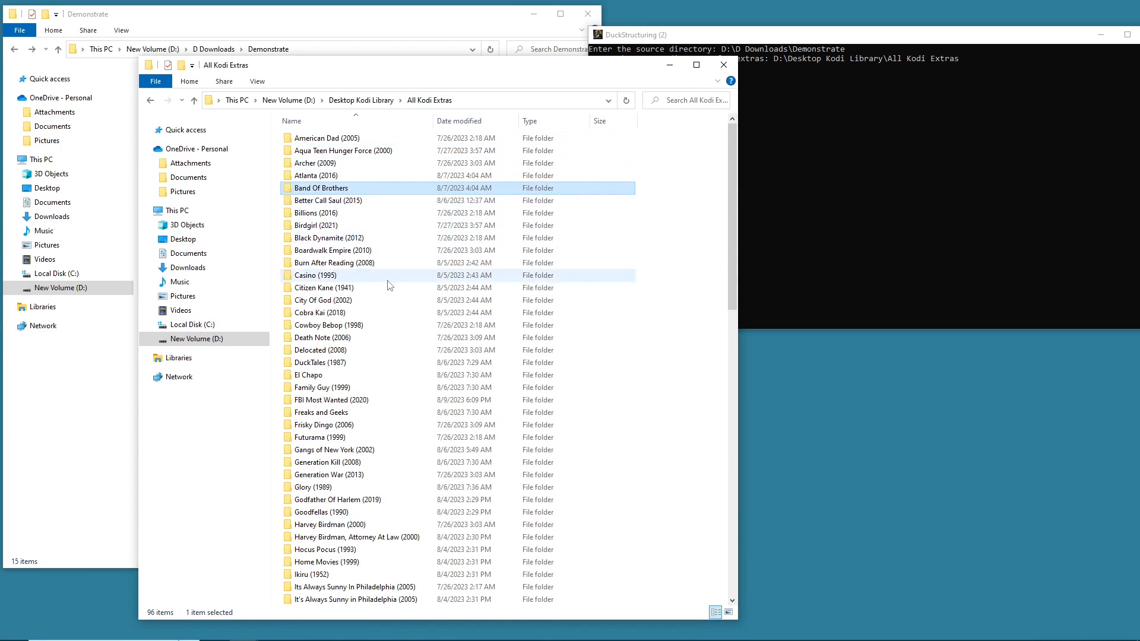
click(675, 138)
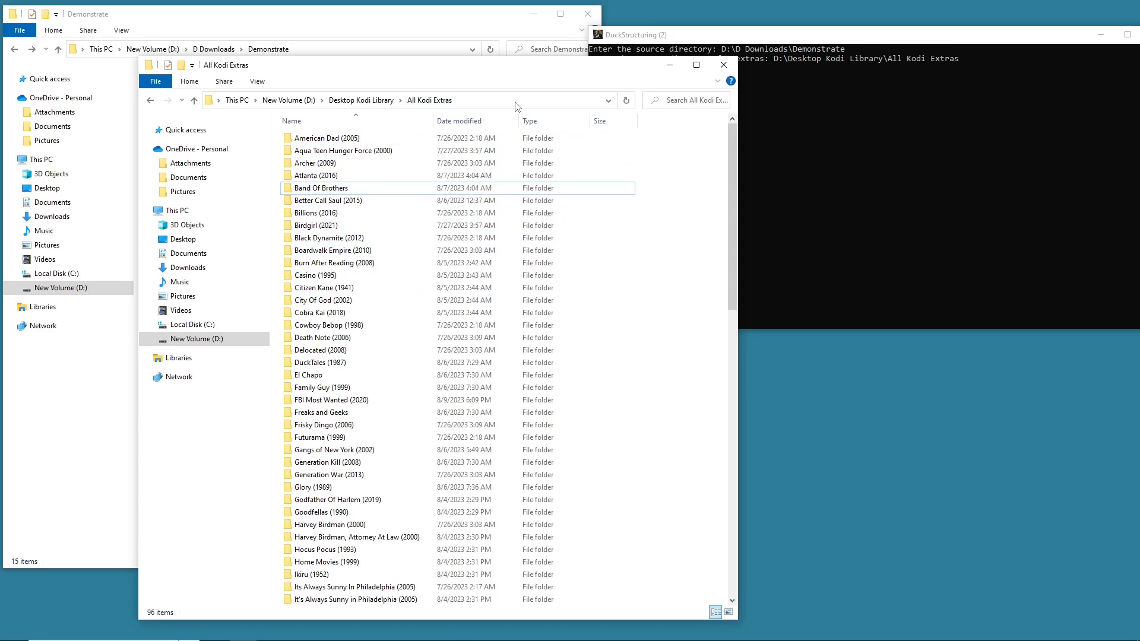
scroll(322, 216, down, 12)
scroll(322, 217, down, 7)
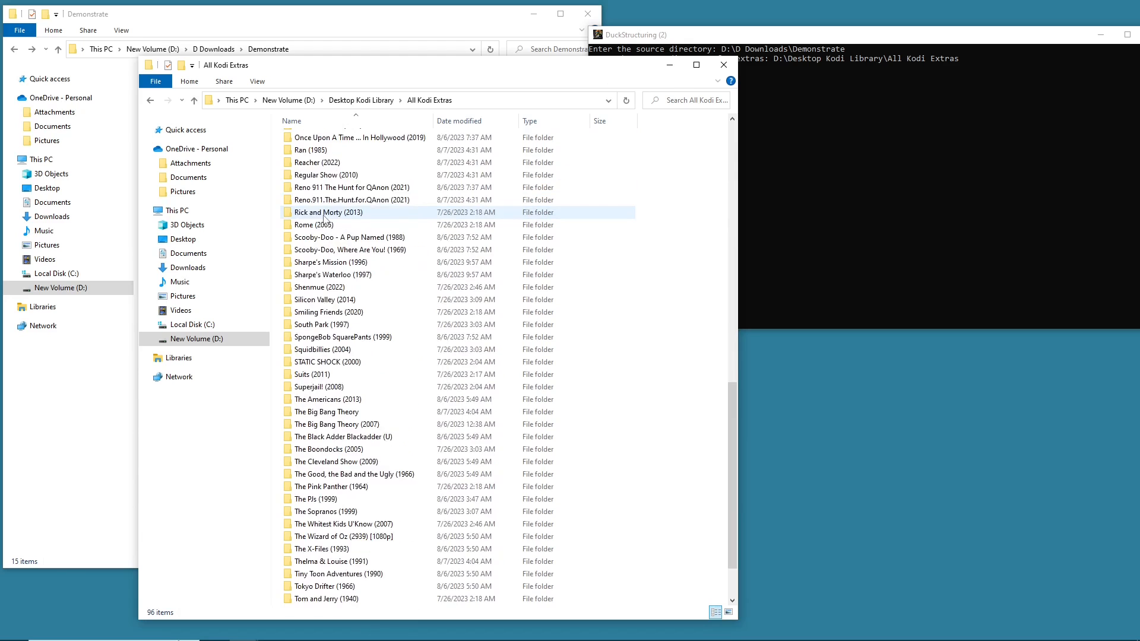
scroll(341, 261, up, 10)
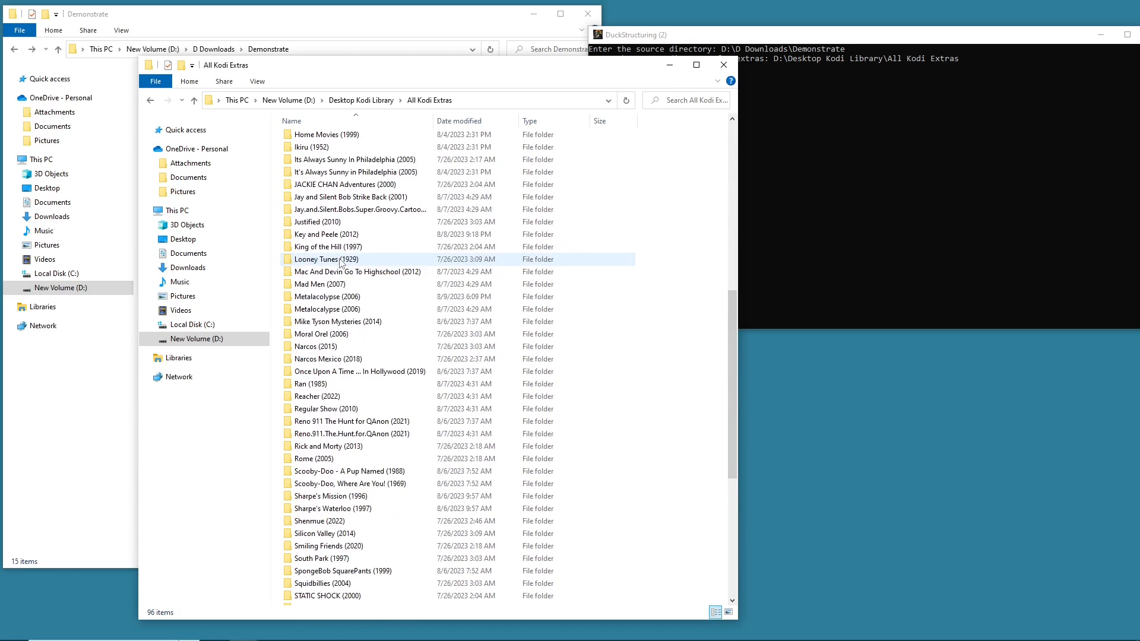
scroll(348, 259, up, 9)
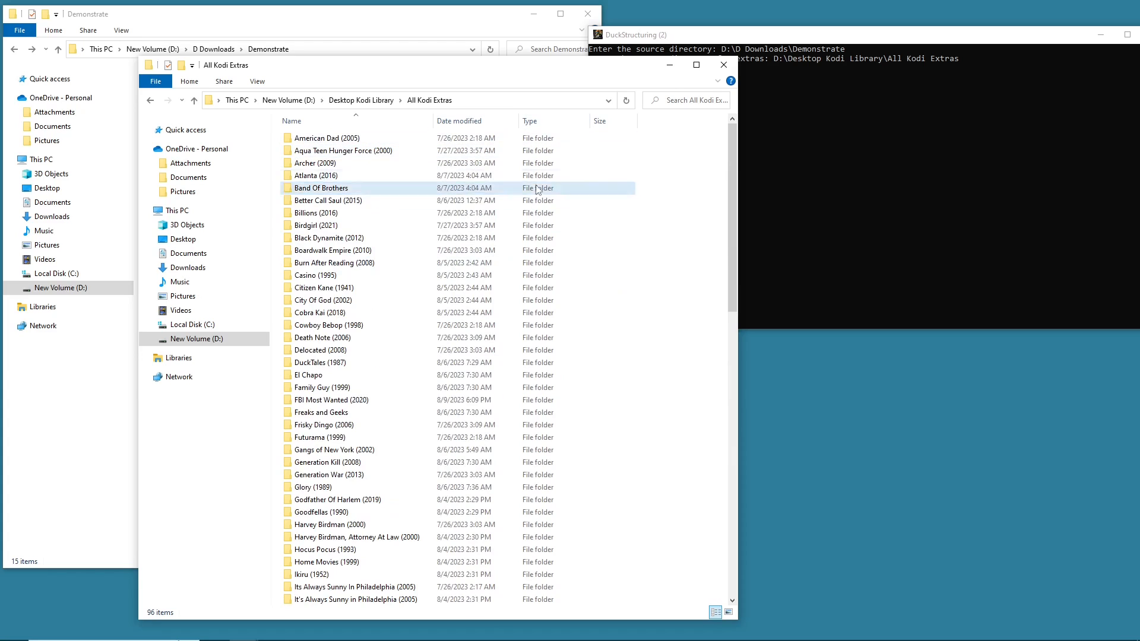
click(835, 43)
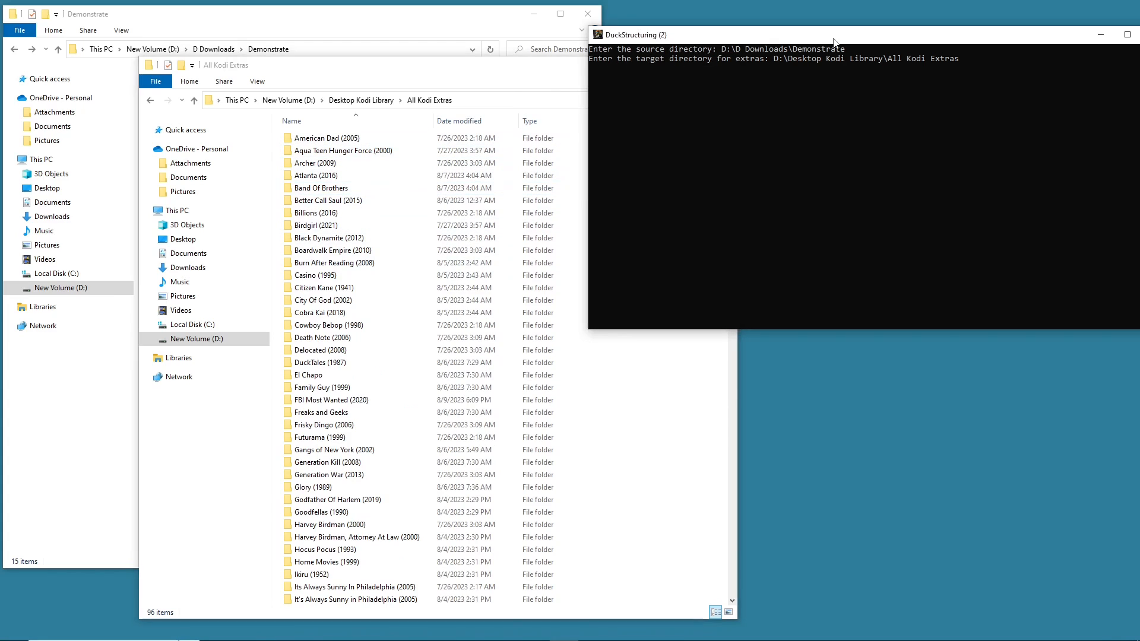
click(523, 80)
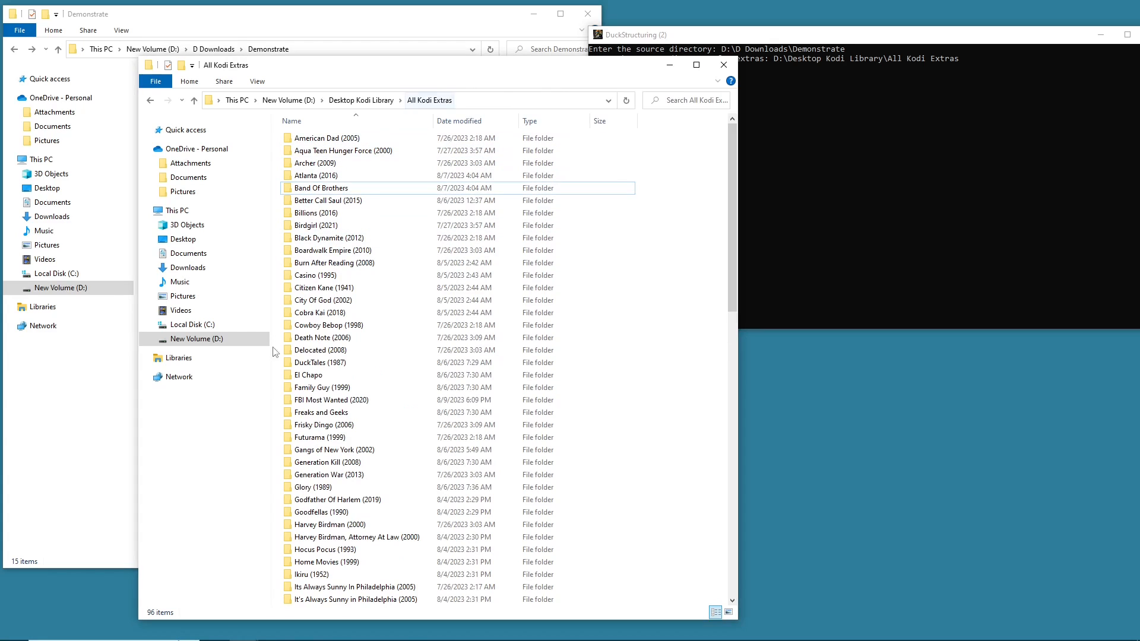
click(677, 66)
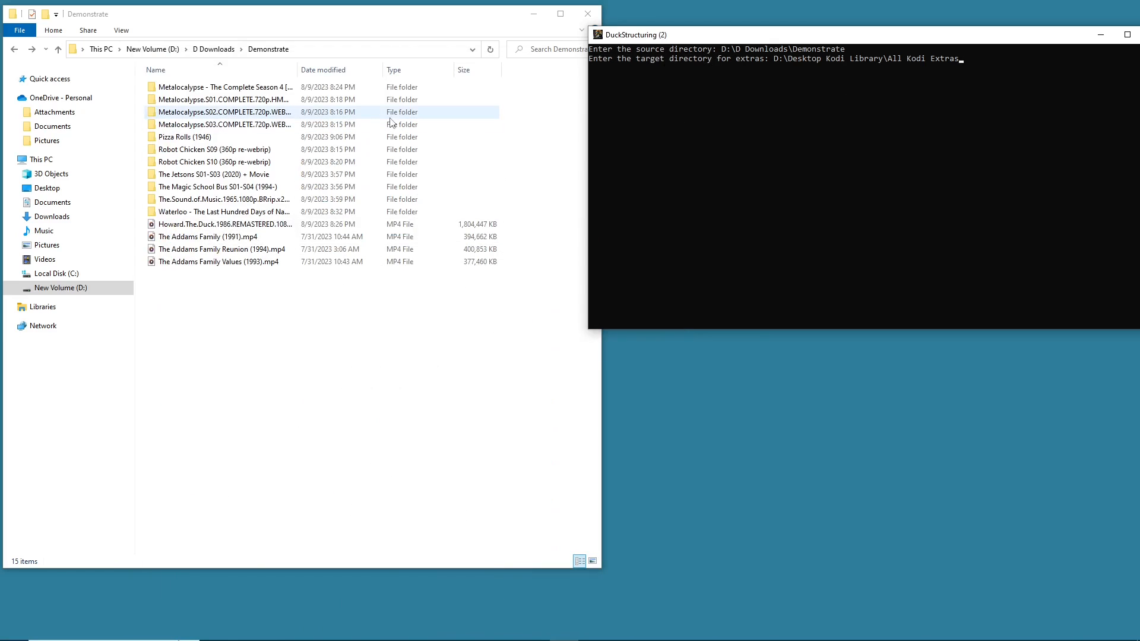
- Submit the extras target directory to start the season reformatting step
click(1122, 32)
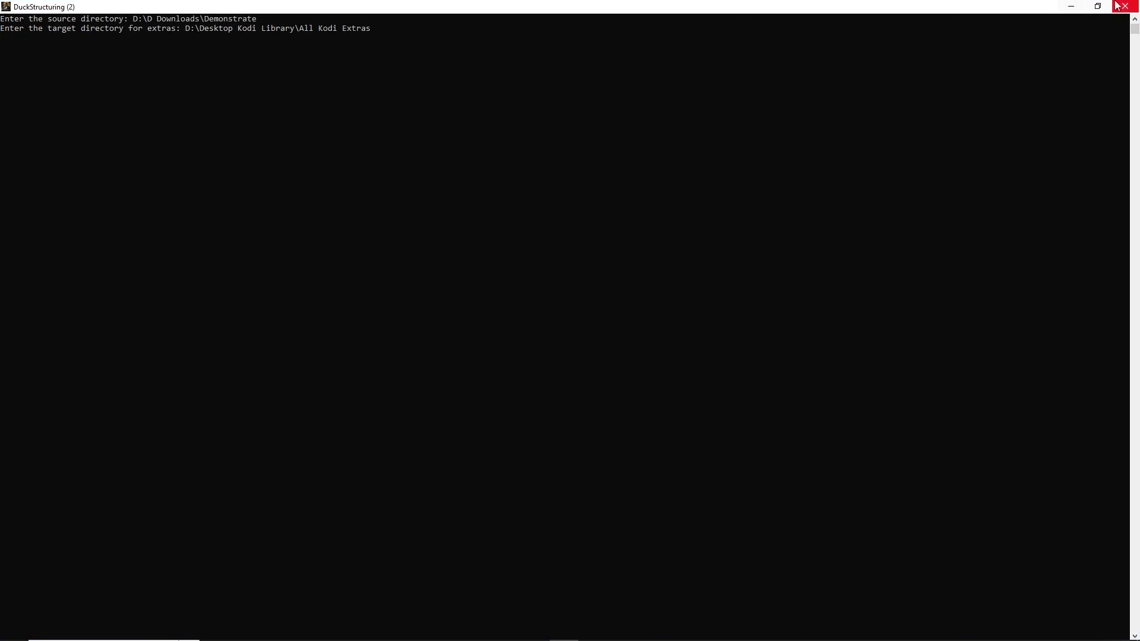
click(1098, 6)
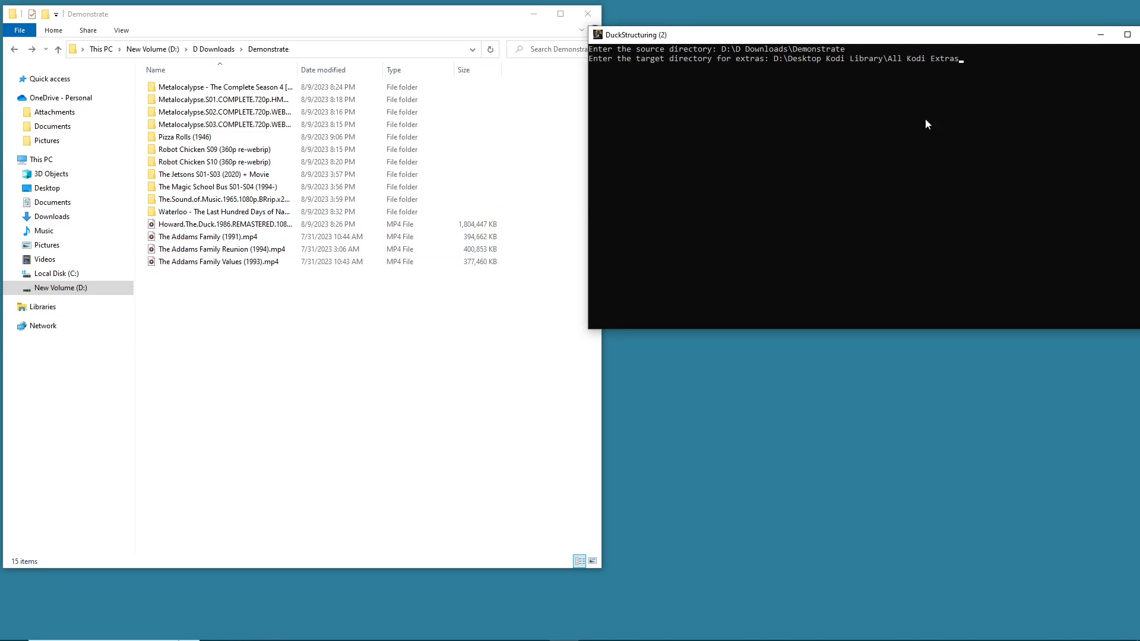
key(Return)
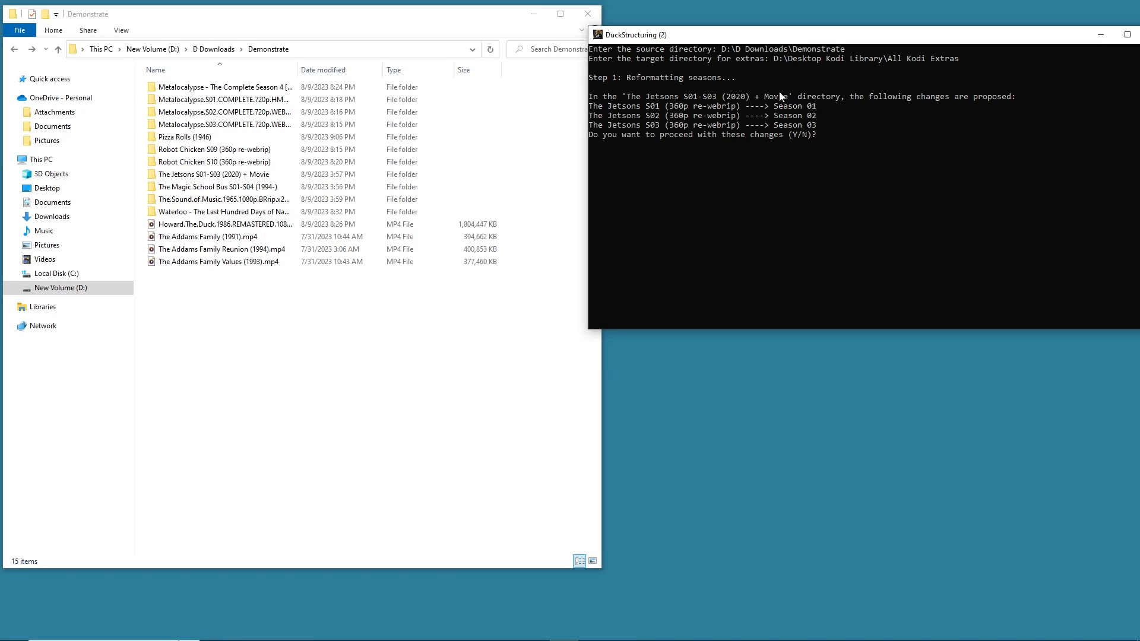
- Highlight and review the proposed season renames for The Jetsons in the console output
drag(640, 116, 708, 87)
click(709, 87)
drag(628, 98, 691, 105)
click(686, 125)
drag(816, 126, 616, 102)
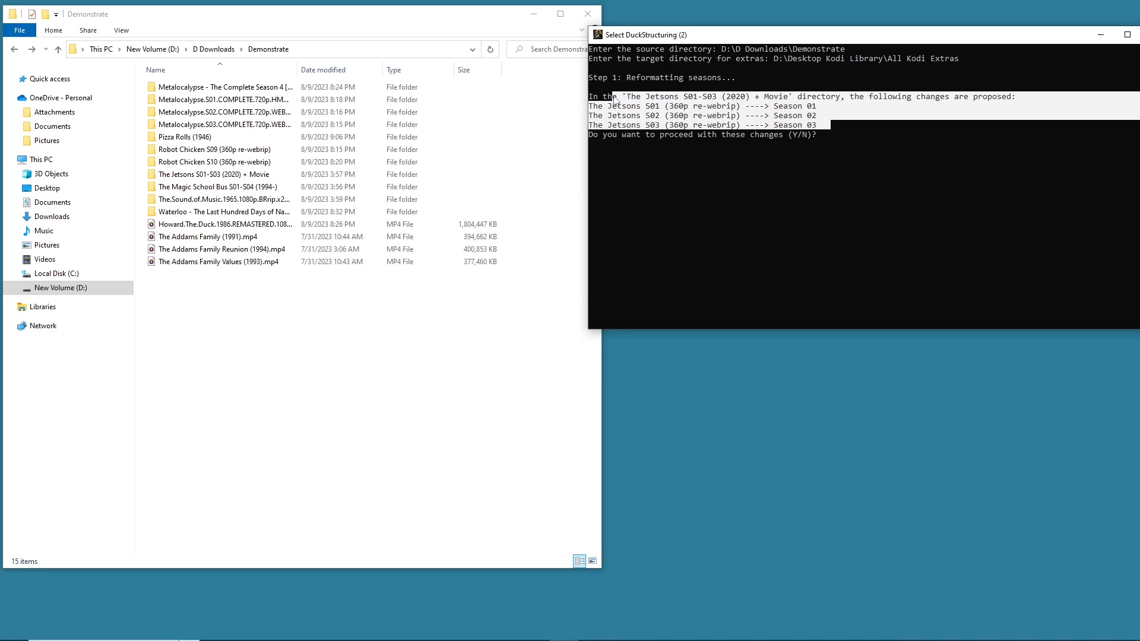
click(614, 99)
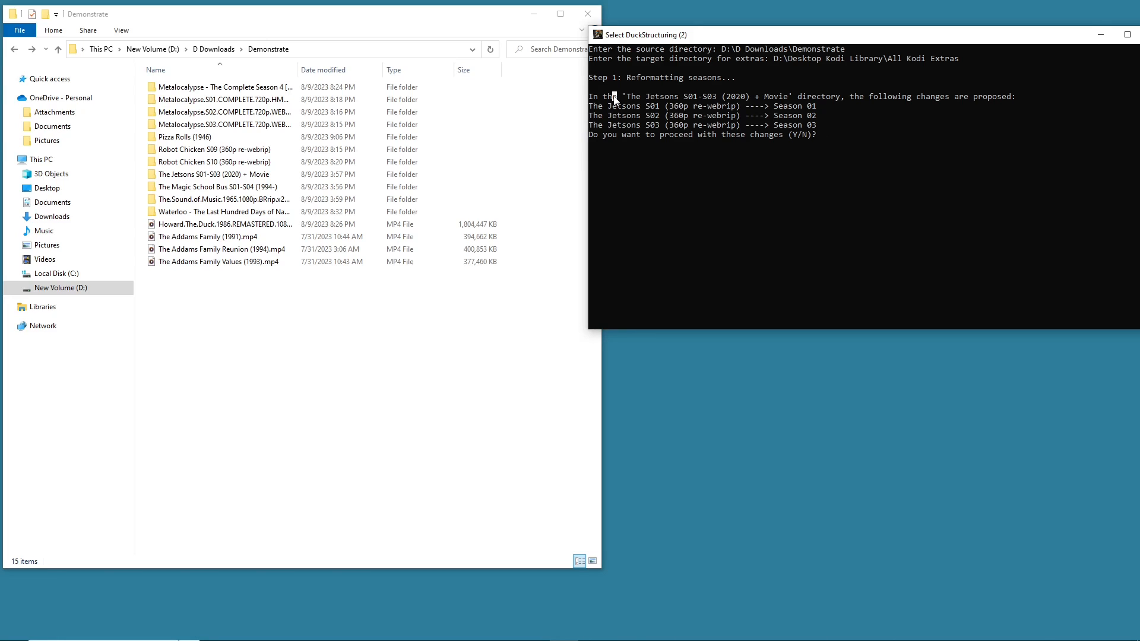
drag(615, 110, 830, 127)
click(828, 131)
drag(591, 107, 814, 126)
- Open The Jetsons S01-S03 (2020) + Movie folder to check its contents, then approve its season renames with y
double_click(191, 174)
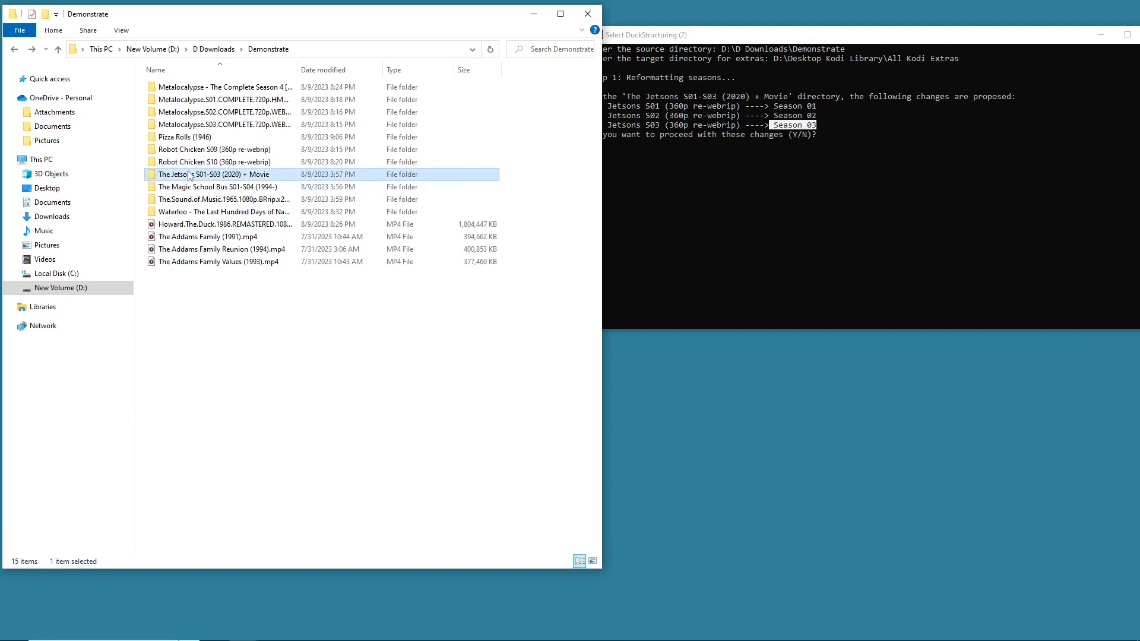
drag(190, 174, 241, 202)
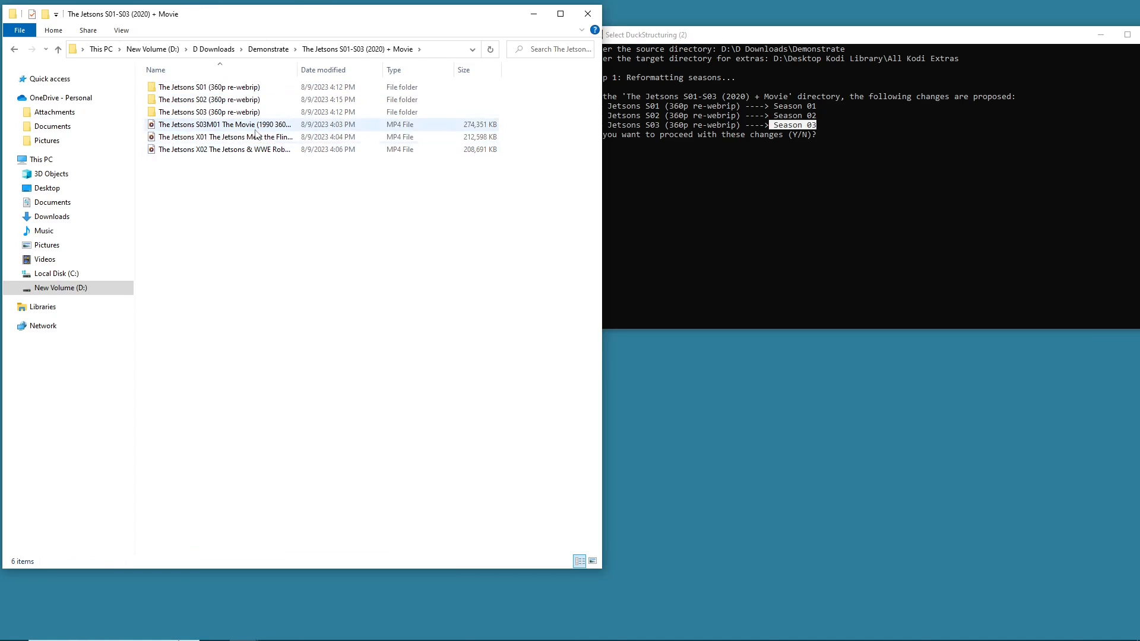
drag(246, 189, 226, 123)
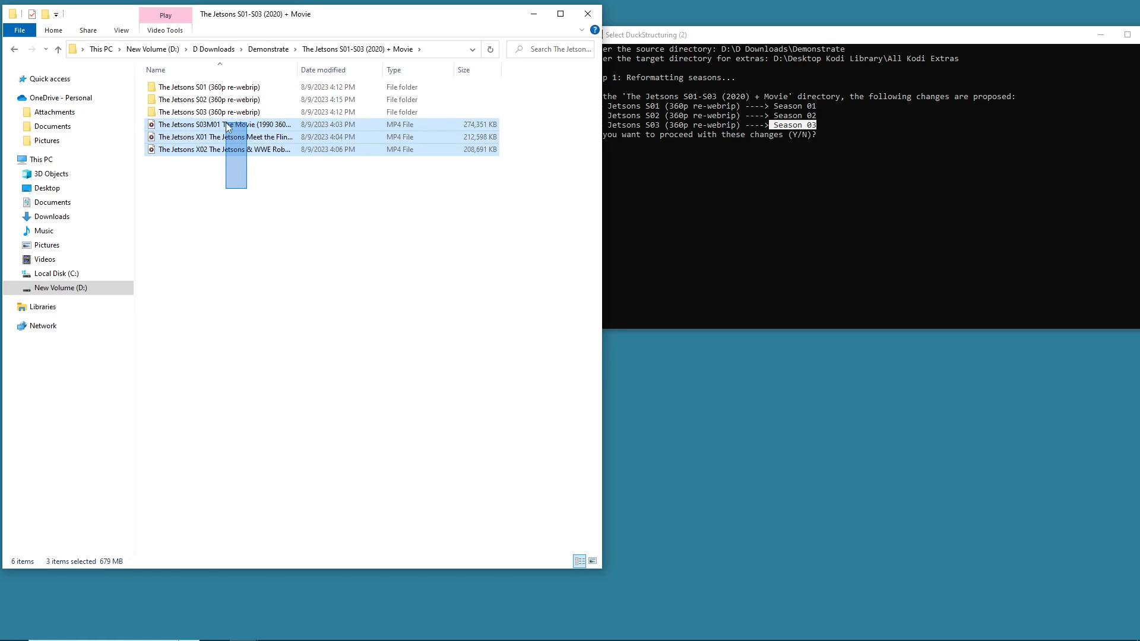
drag(229, 126, 244, 178)
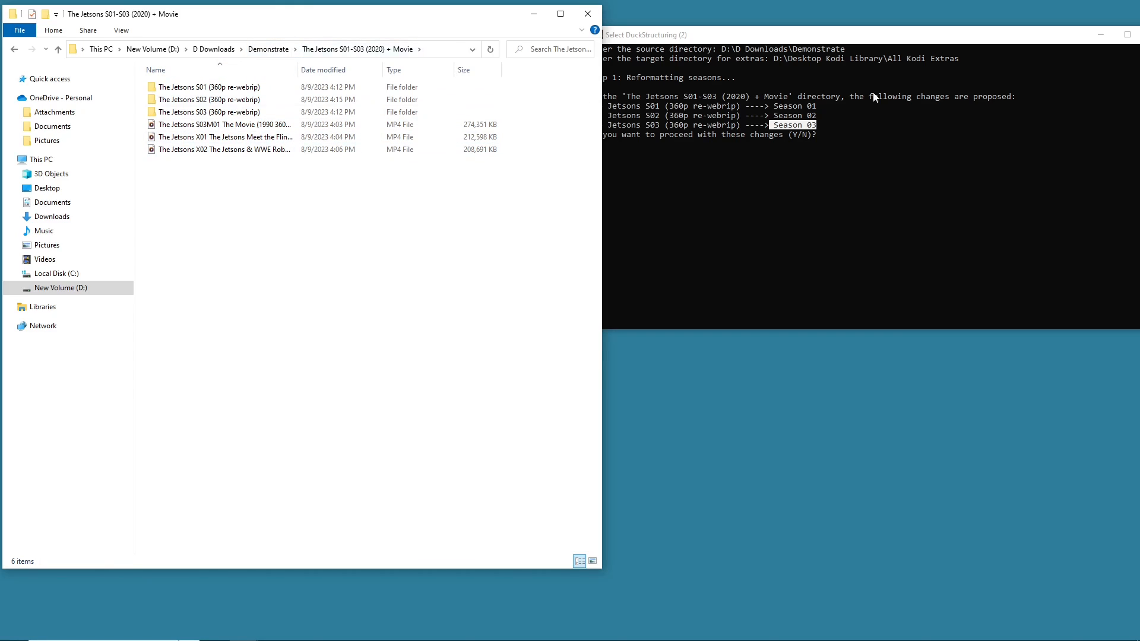
click(849, 138)
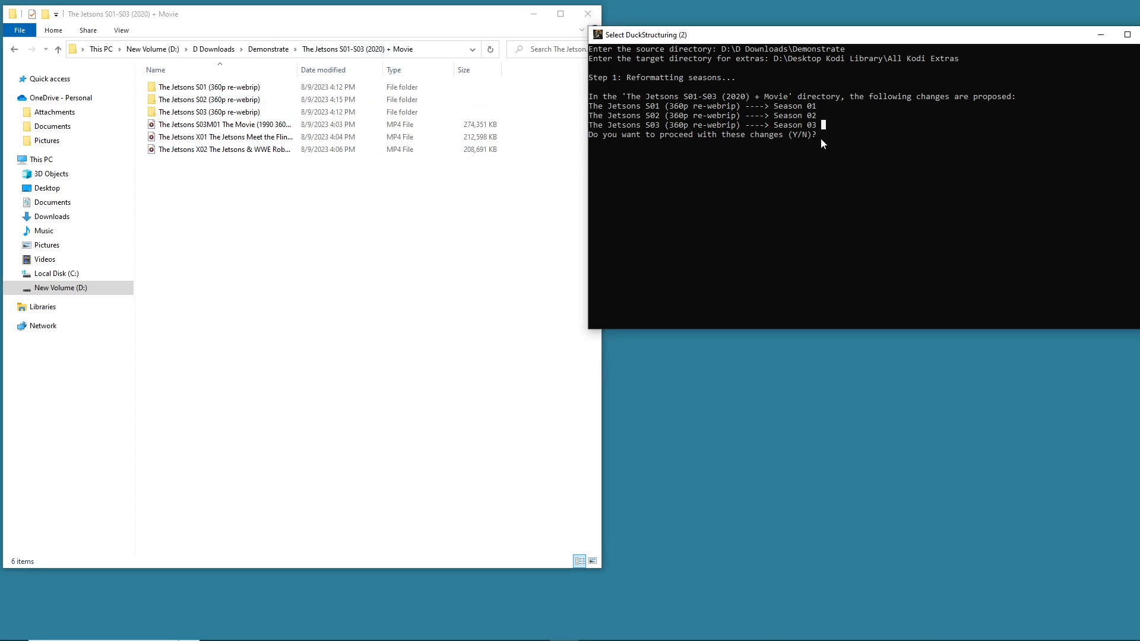
mouse_move(775, 107)
mouse_down()
mouse_move(812, 112)
mouse_move(771, 126)
mouse_up()
text(y)
key(Return)
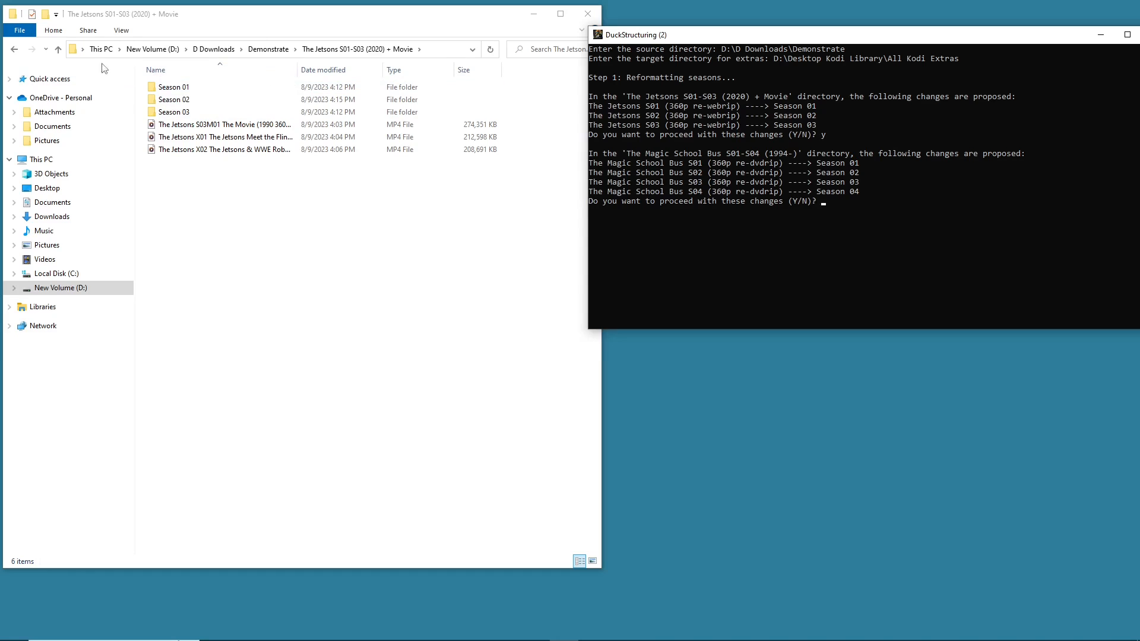
- Open The Magic School Bus S01-S04 (1994-) folder, approve its season renames with y, and return to Demonstrate
click(15, 50)
double_click(221, 187)
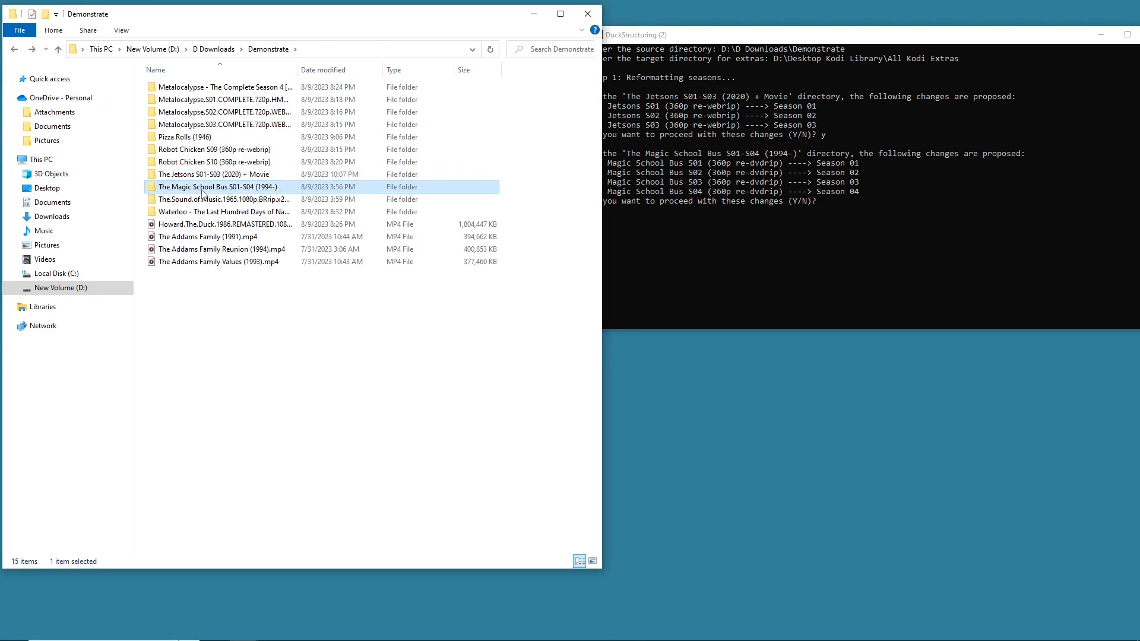
click(824, 197)
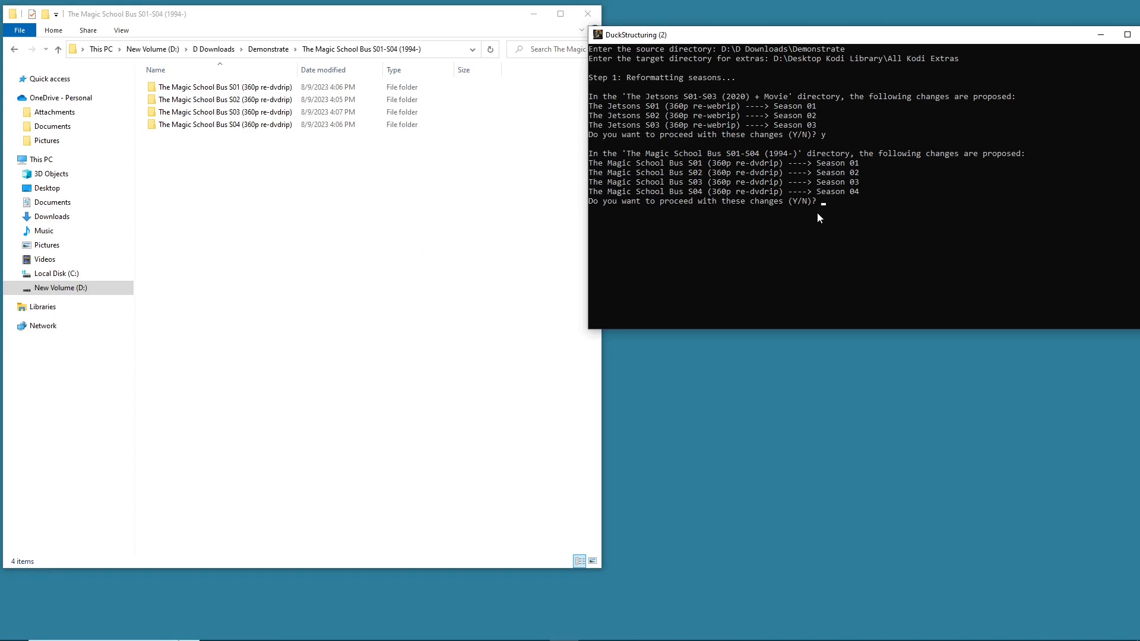
text(y)
key(Return)
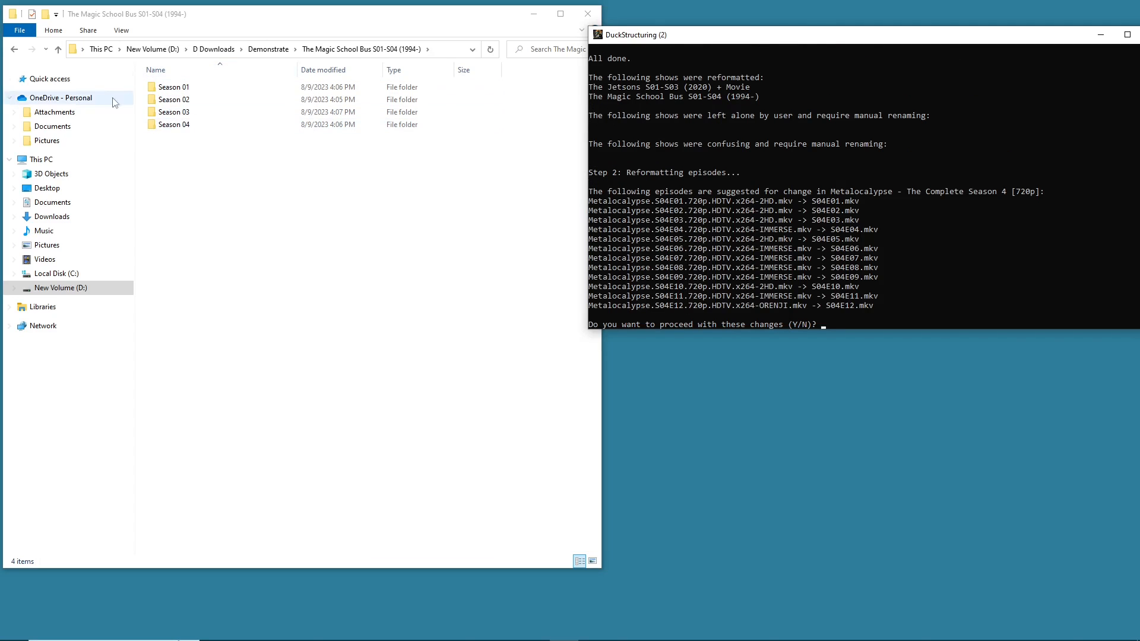
click(17, 51)
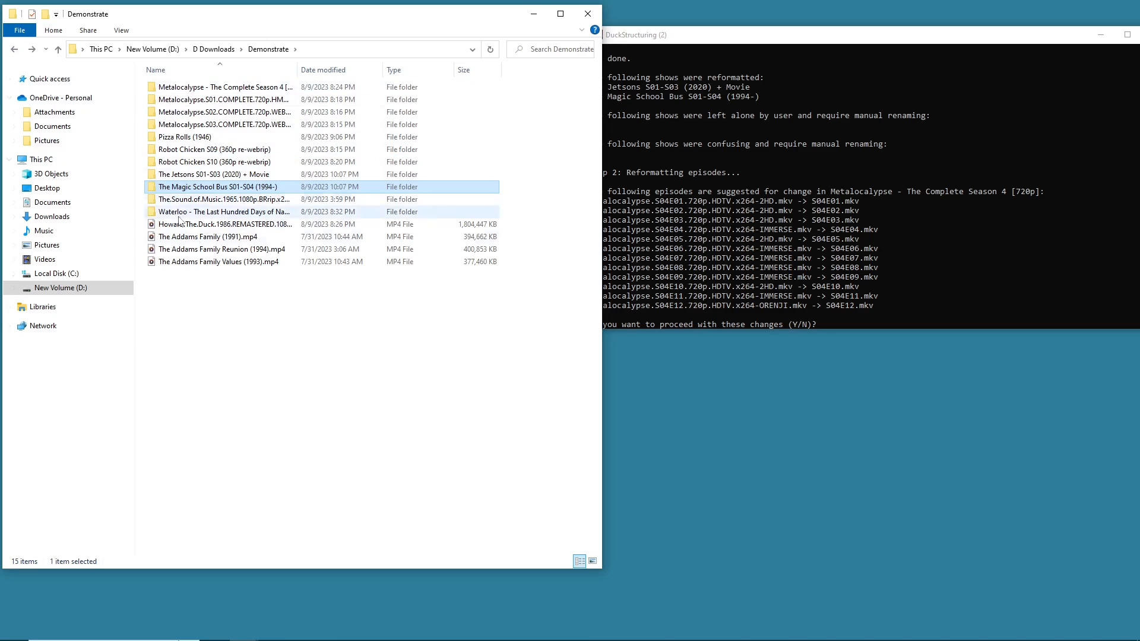
click(765, 116)
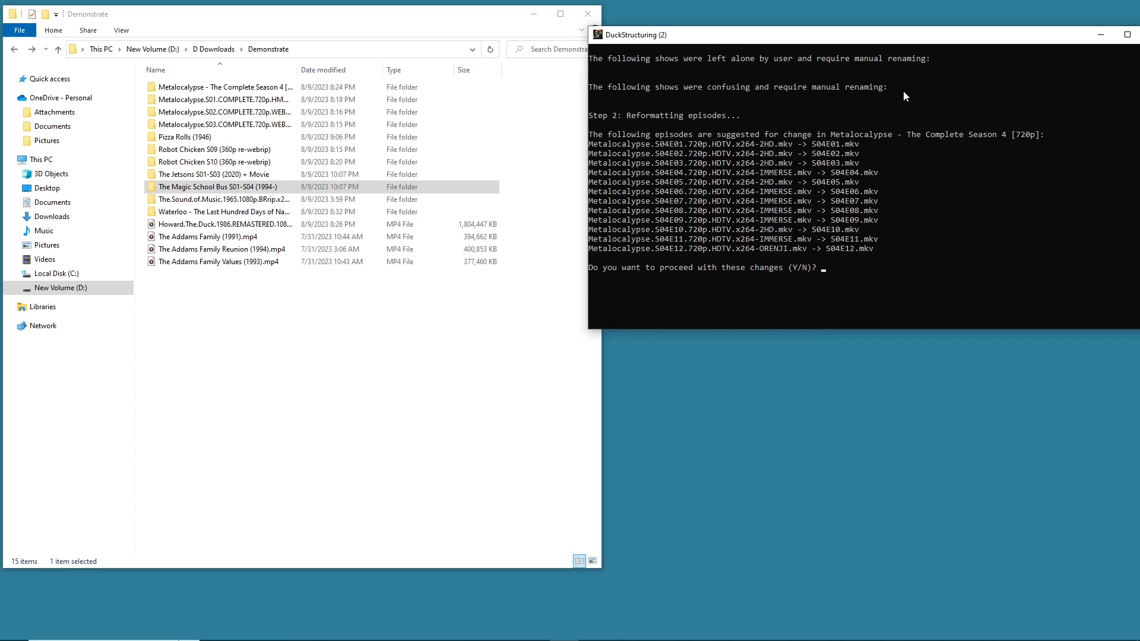
- Highlight the proposed Metalocalypse Season 4 episode renames in the console and answer y to proceed
drag(589, 147, 844, 145)
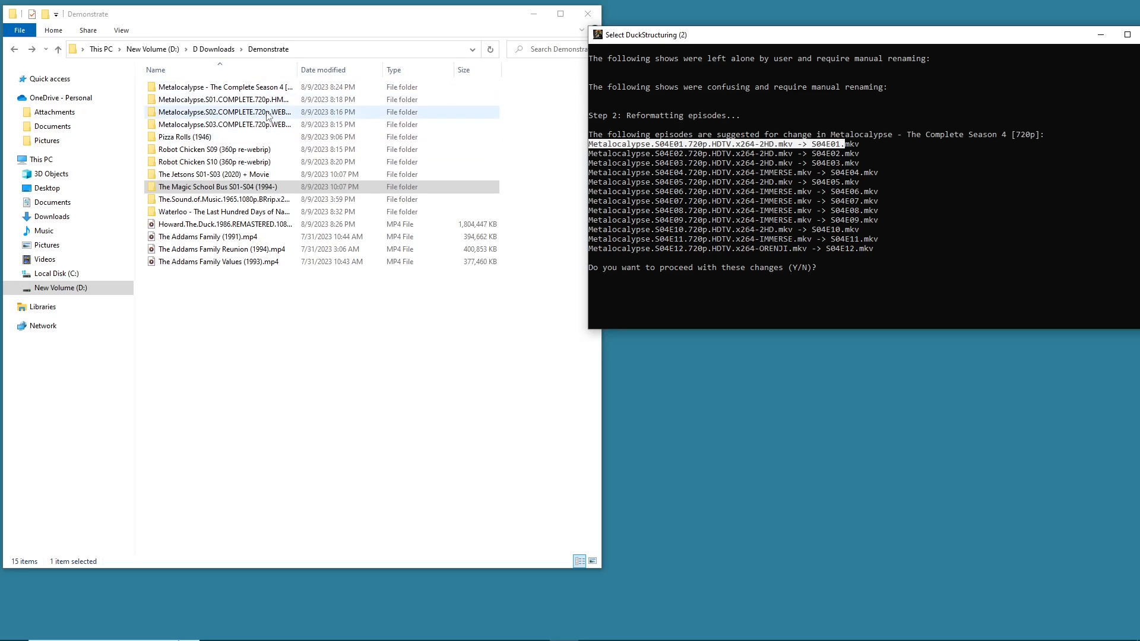
click(726, 164)
drag(655, 145, 695, 150)
drag(592, 148, 800, 154)
drag(776, 182, 791, 181)
click(843, 183)
text(y)
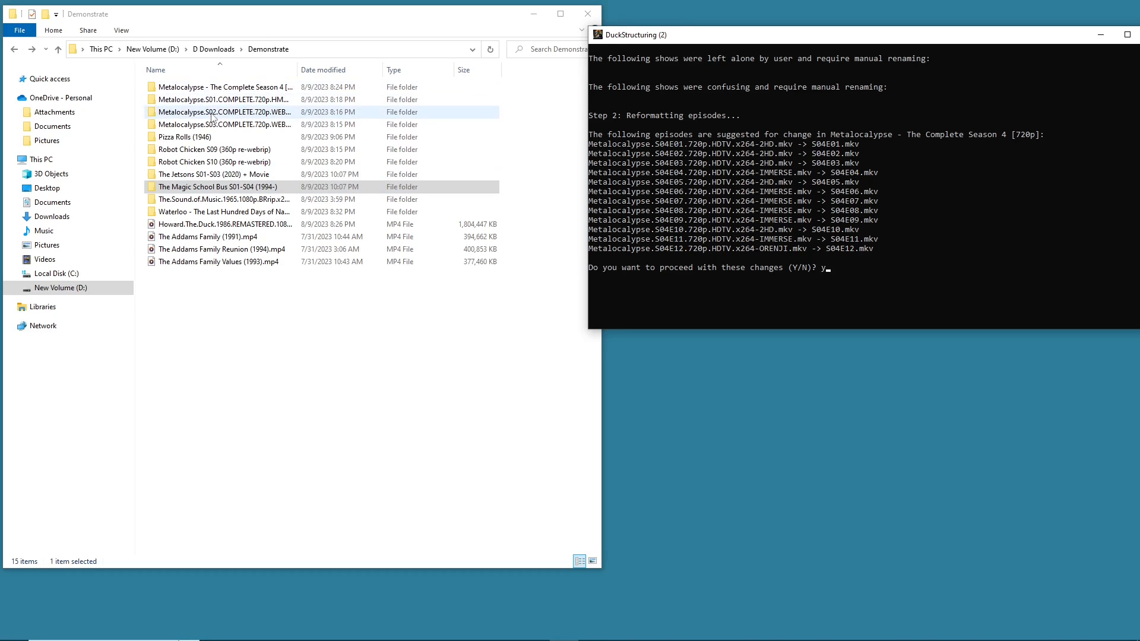
- Open the Metalocalypse - The Complete Season 4 [720p] folder and confirm its episode renames in the console
click(226, 89)
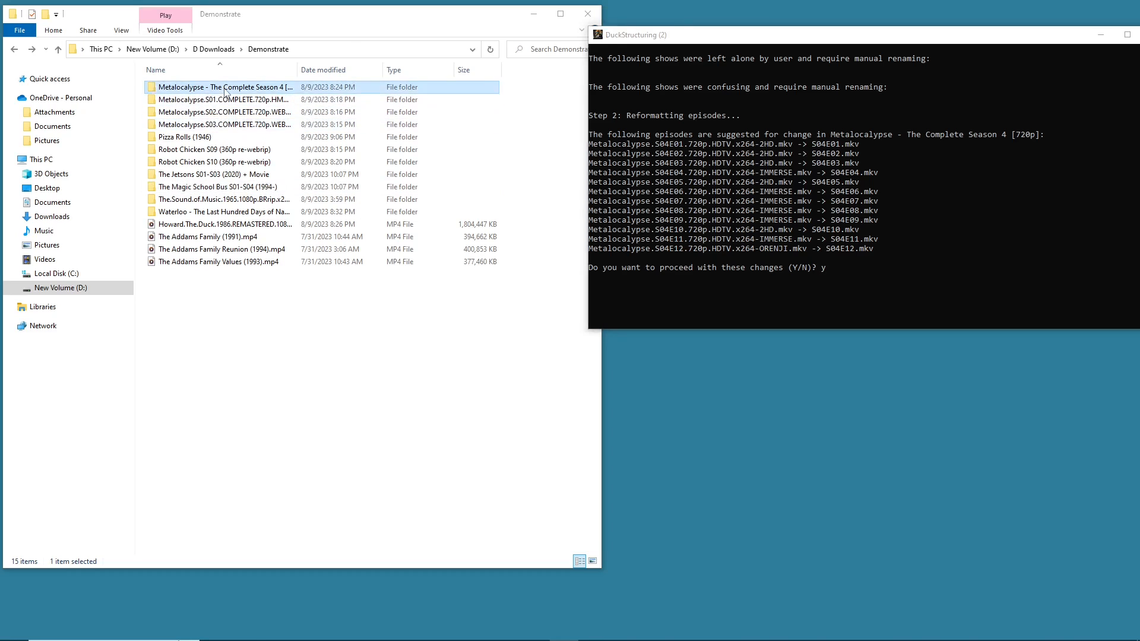
double_click(224, 89)
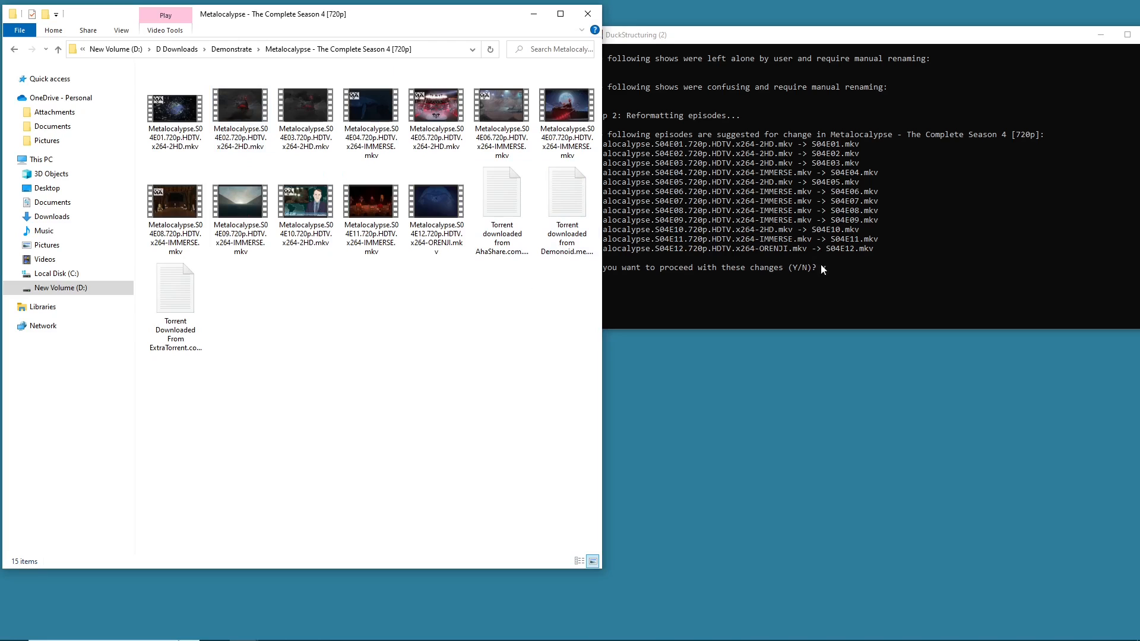
click(849, 288)
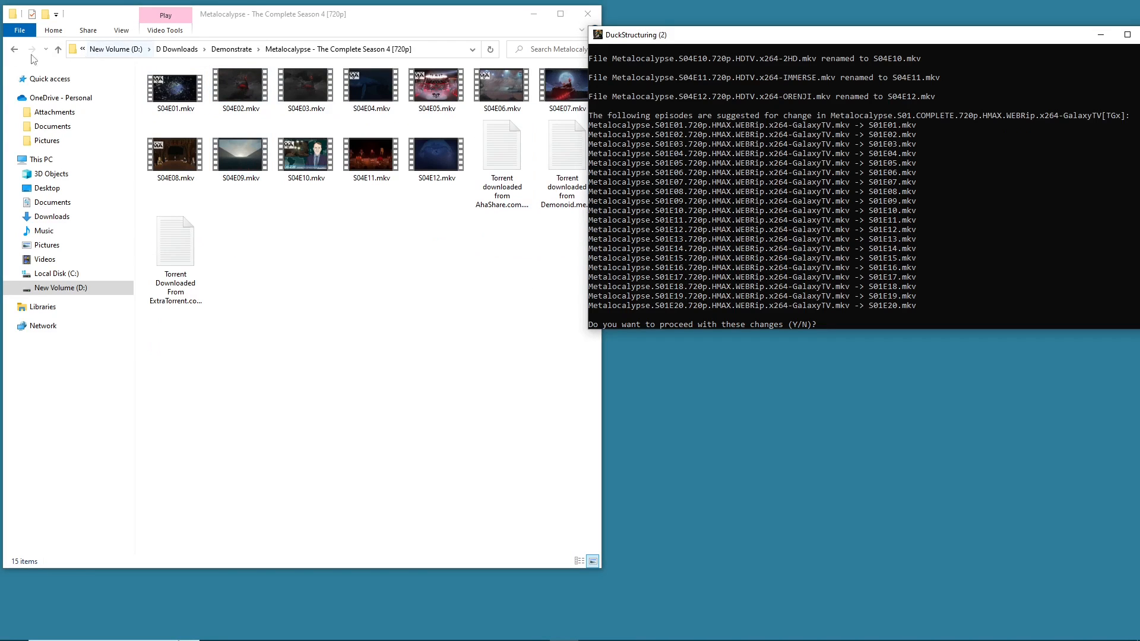
- Go back to Demonstrate, open the Metalocalypse.S01 folder, and approve its episode renames with y
click(14, 49)
double_click(187, 105)
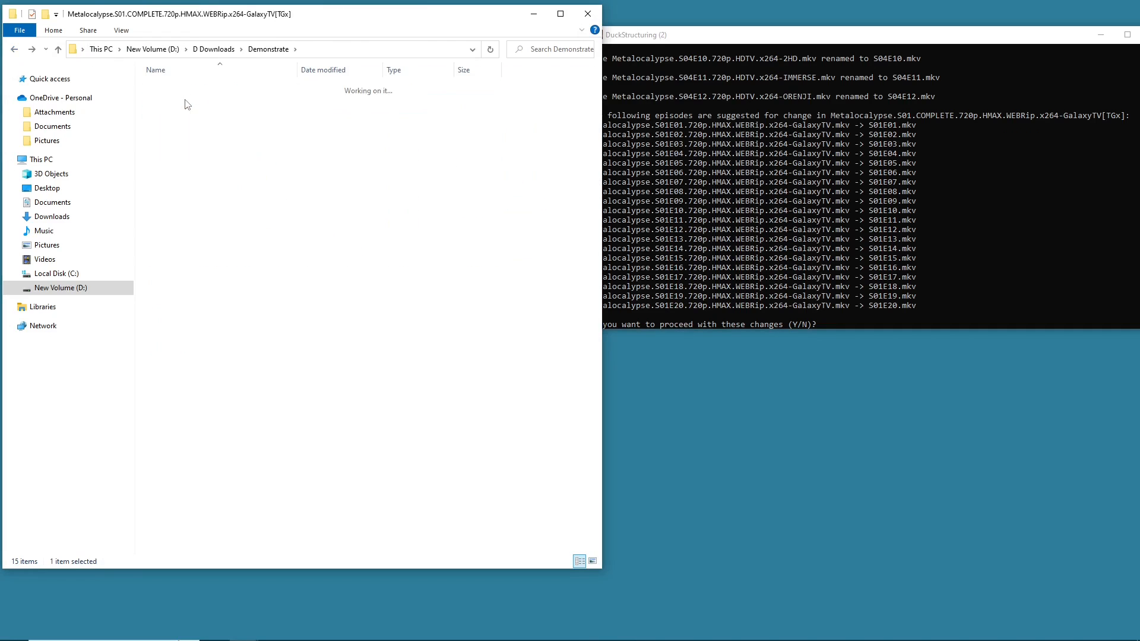
click(842, 281)
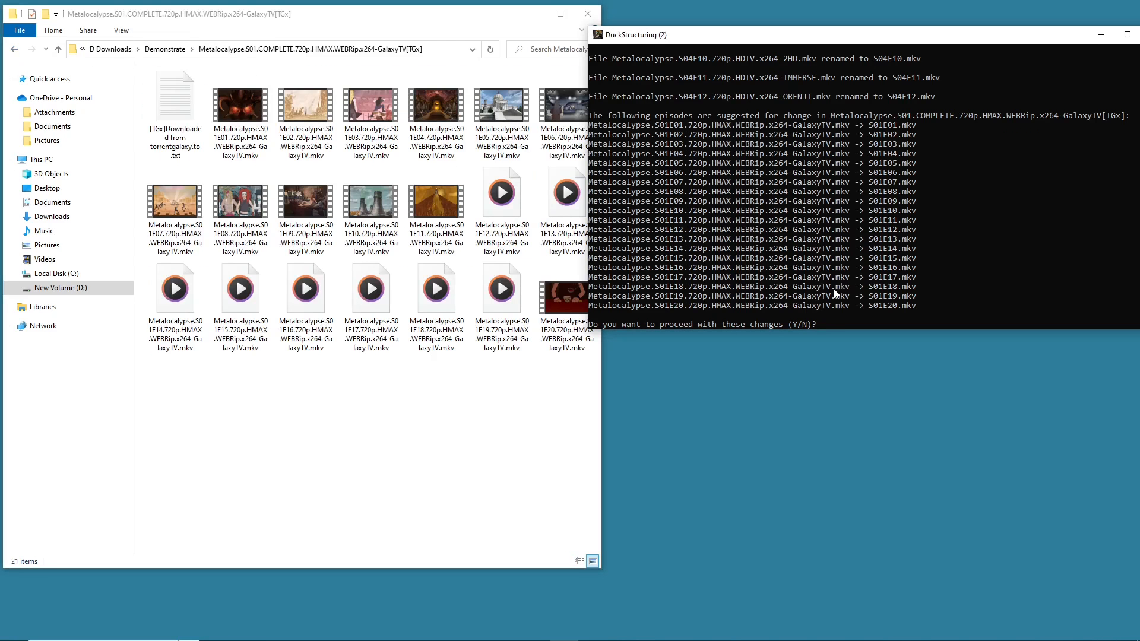
text(y)
key(Return)
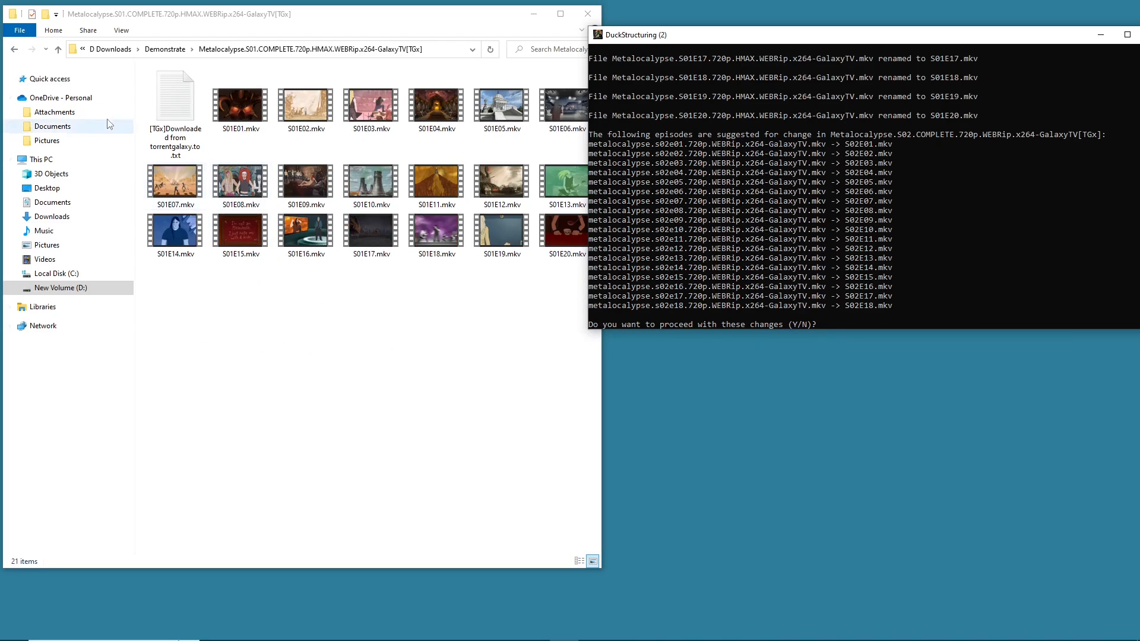
- Return to Demonstrate and approve the Metalocalypse S02 and S03 episode renames with y
click(14, 49)
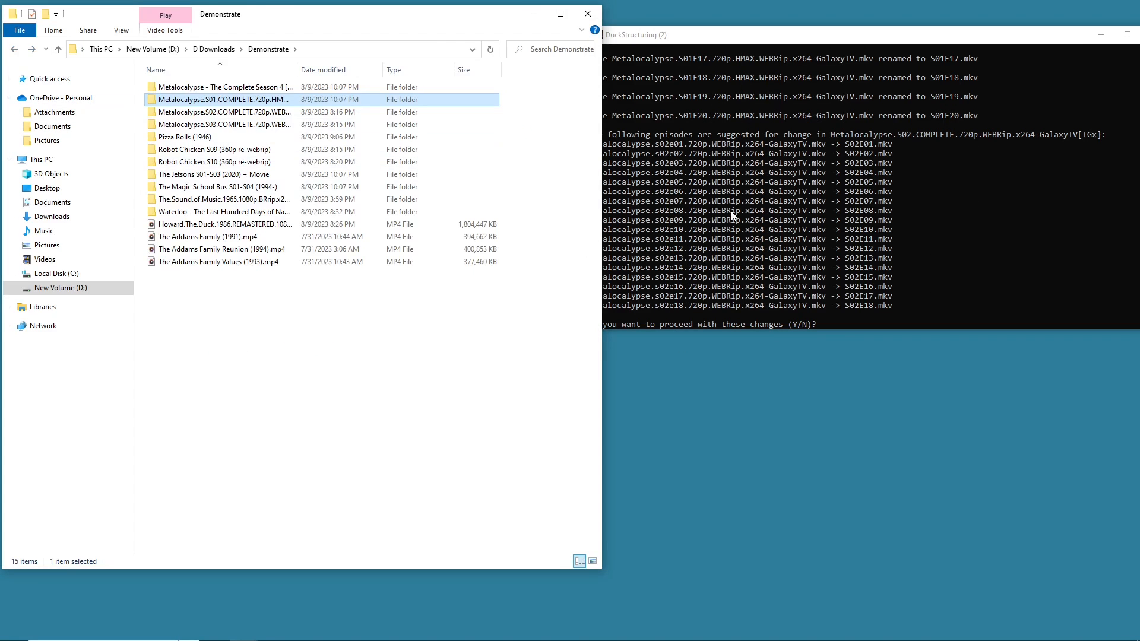
click(784, 222)
text(y)
key(Return)
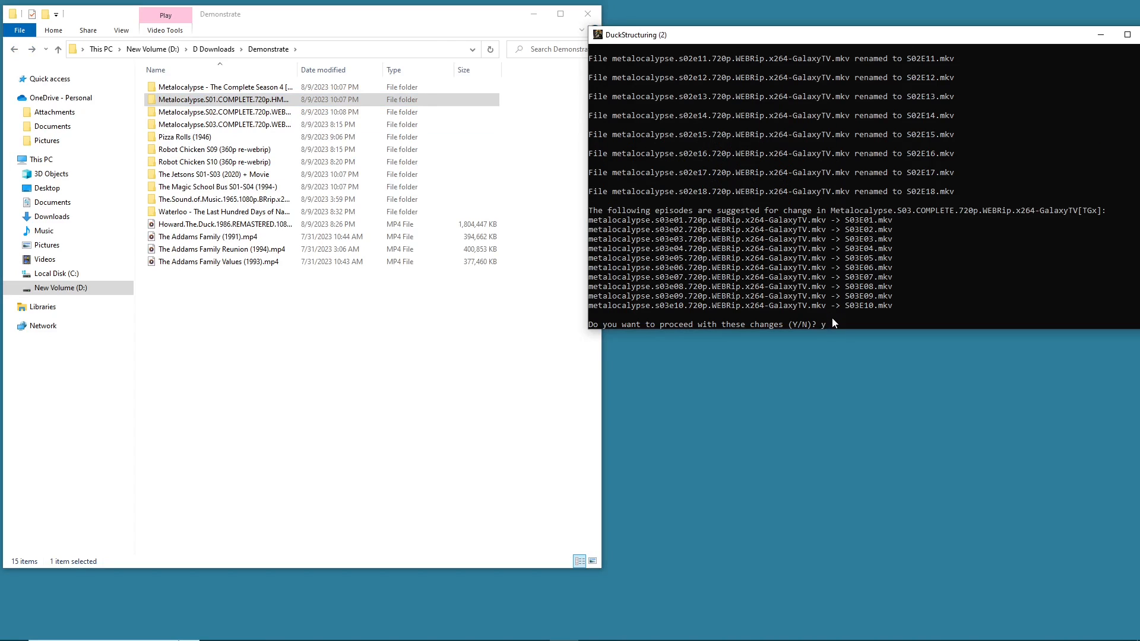
key(Return)
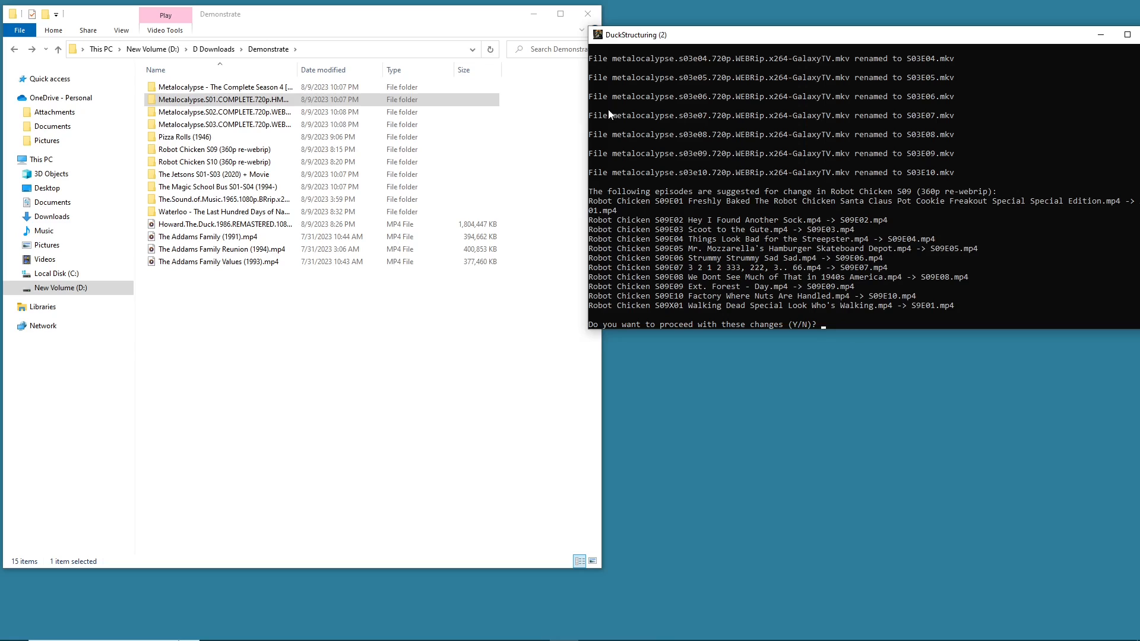
- Highlight the proposed Robot Chicken S09 episode renames in the console and enlarge the console window
drag(654, 200, 995, 206)
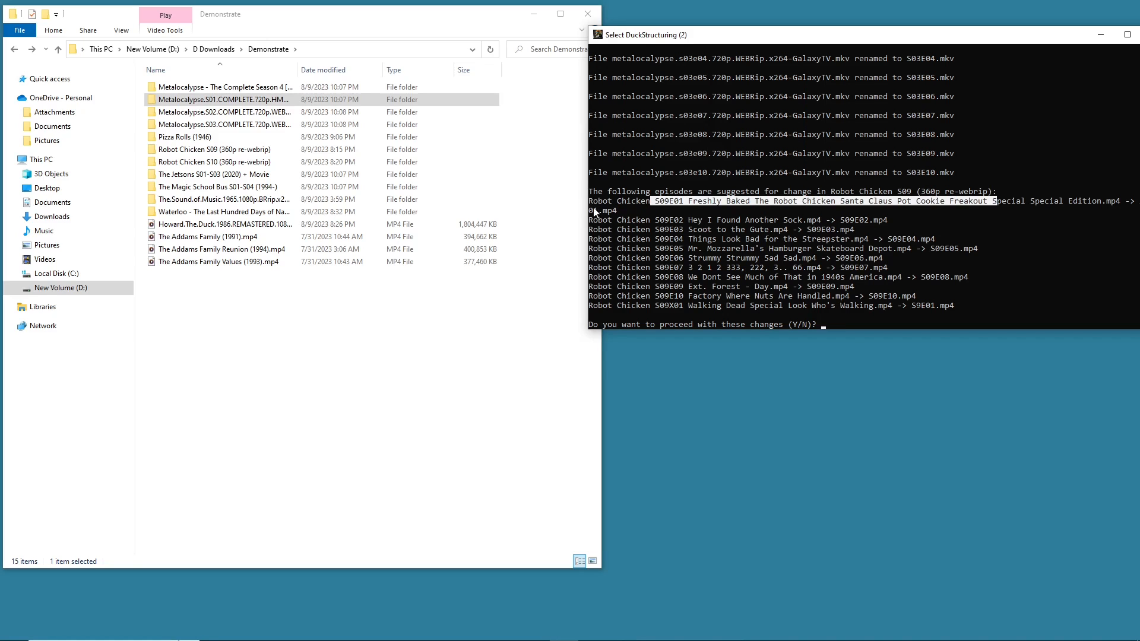
drag(595, 212, 707, 229)
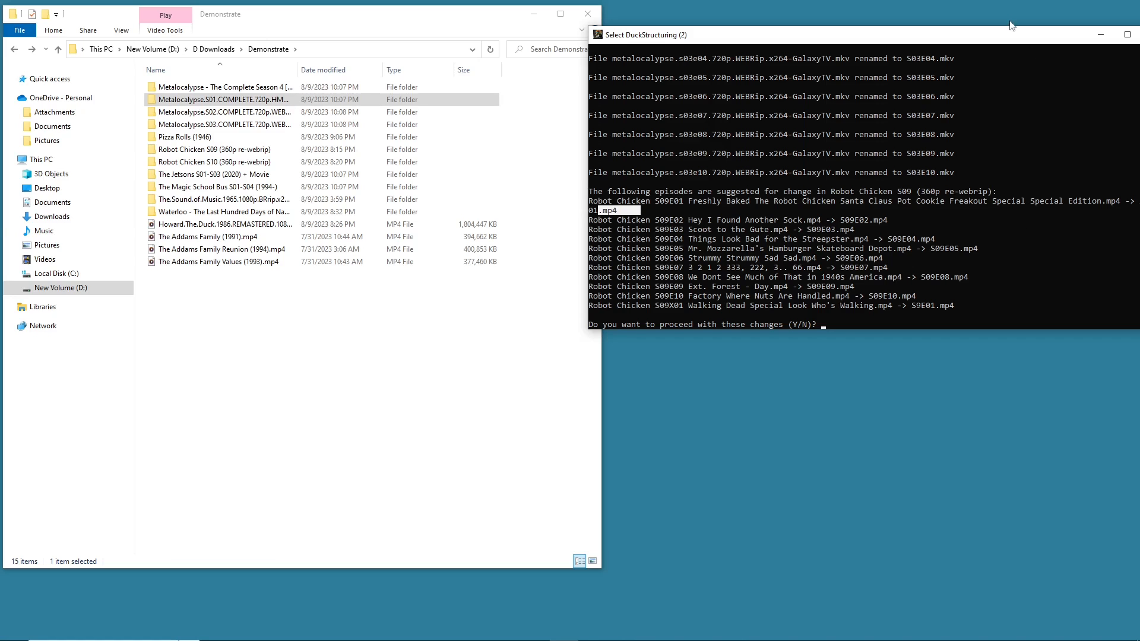
drag(1008, 40, 978, 29)
drag(602, 207, 746, 201)
drag(820, 209, 895, 228)
click(831, 304)
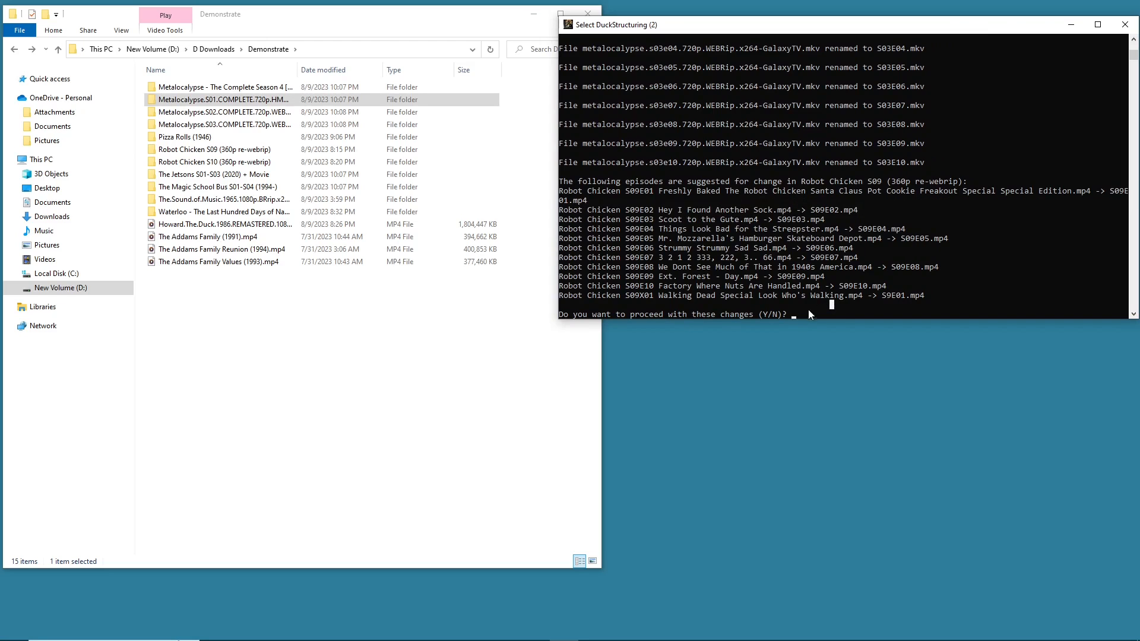
- Open the Robot Chicken S09 (360p re-webrip) folder and approve its episode renames with y
double_click(207, 150)
click(616, 256)
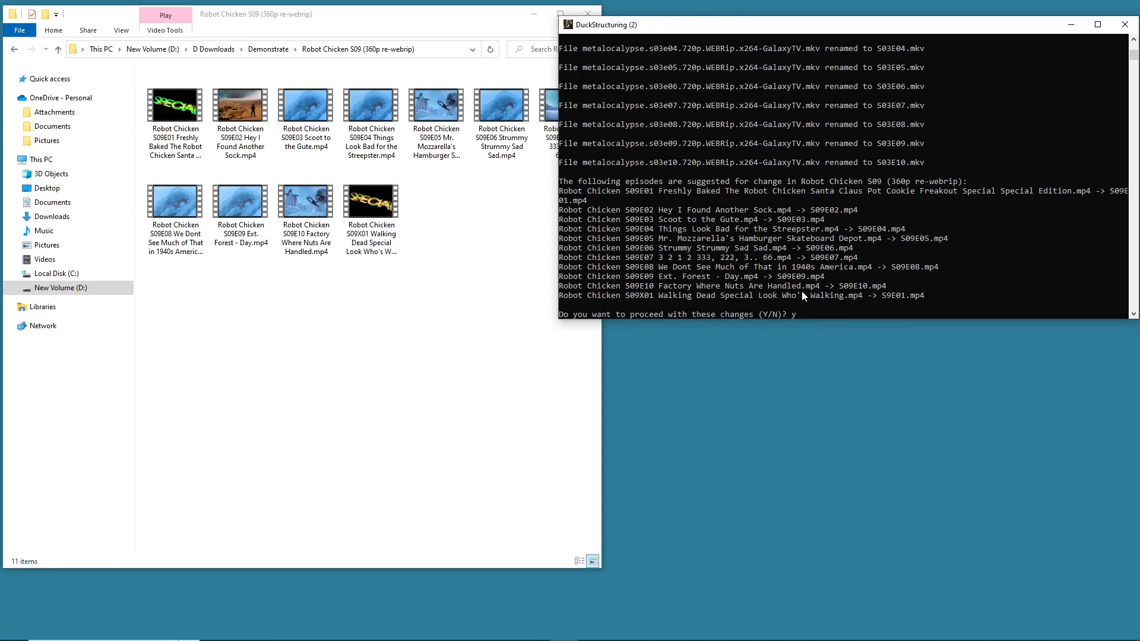
text(y)
key(Return)
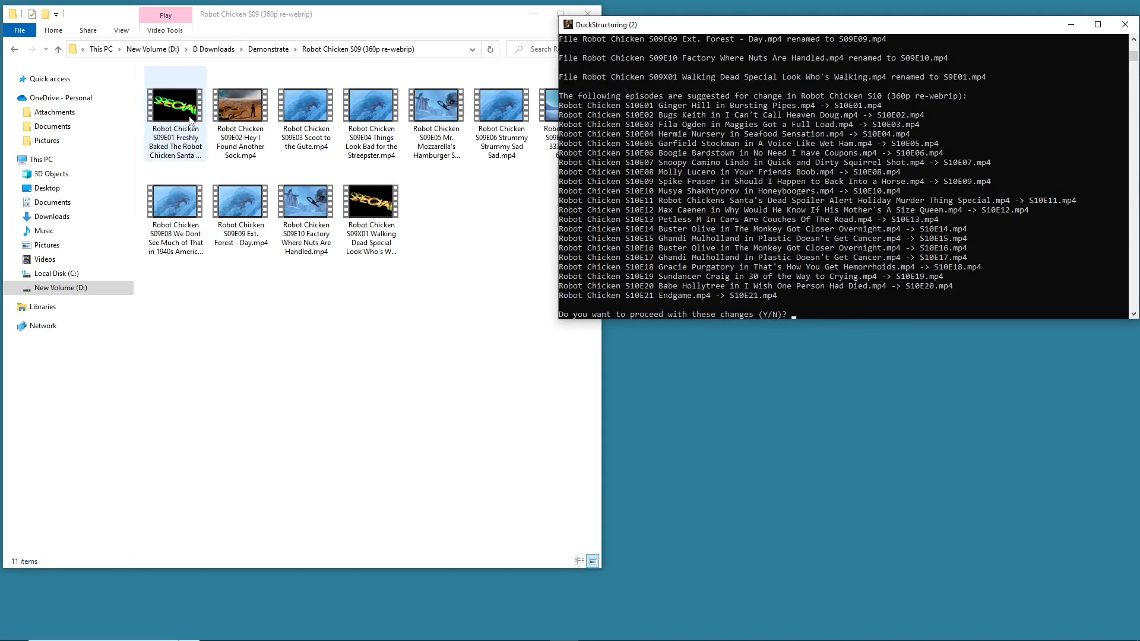
- Return to Demonstrate and approve the Robot Chicken S10 and remaining shows' episode renames with y
click(17, 50)
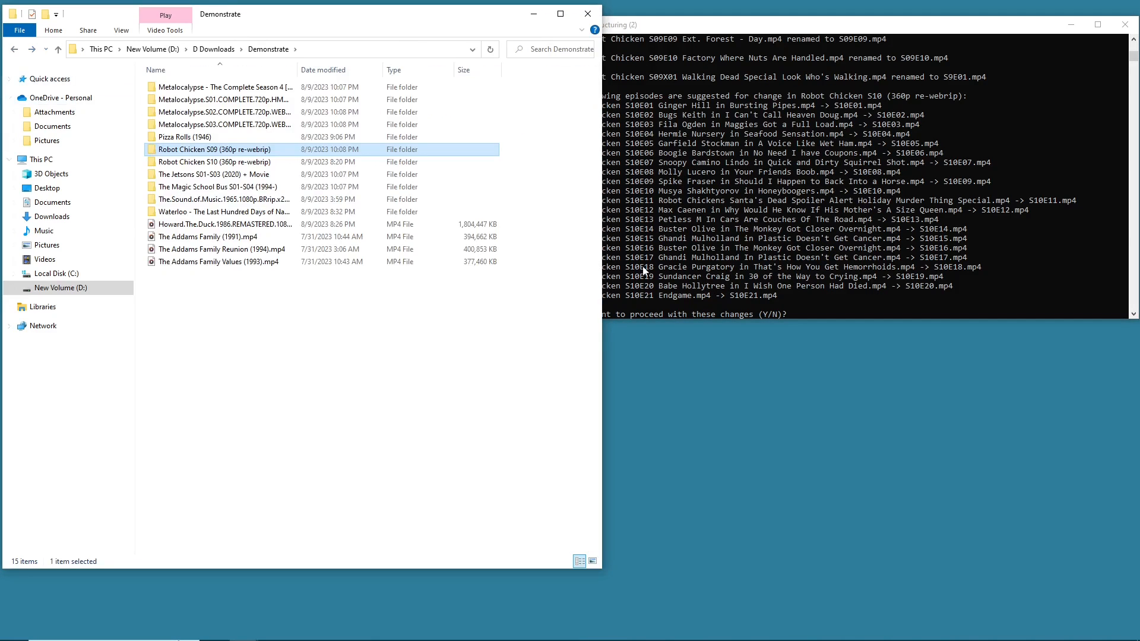
click(826, 297)
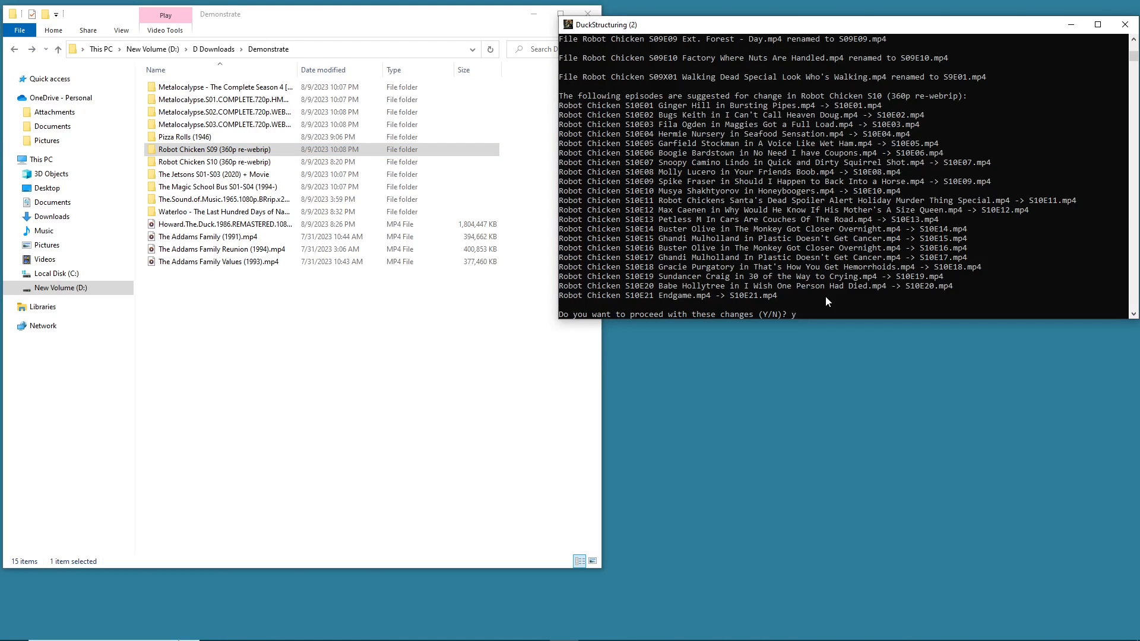
text(y)
key(Return)
text(y)
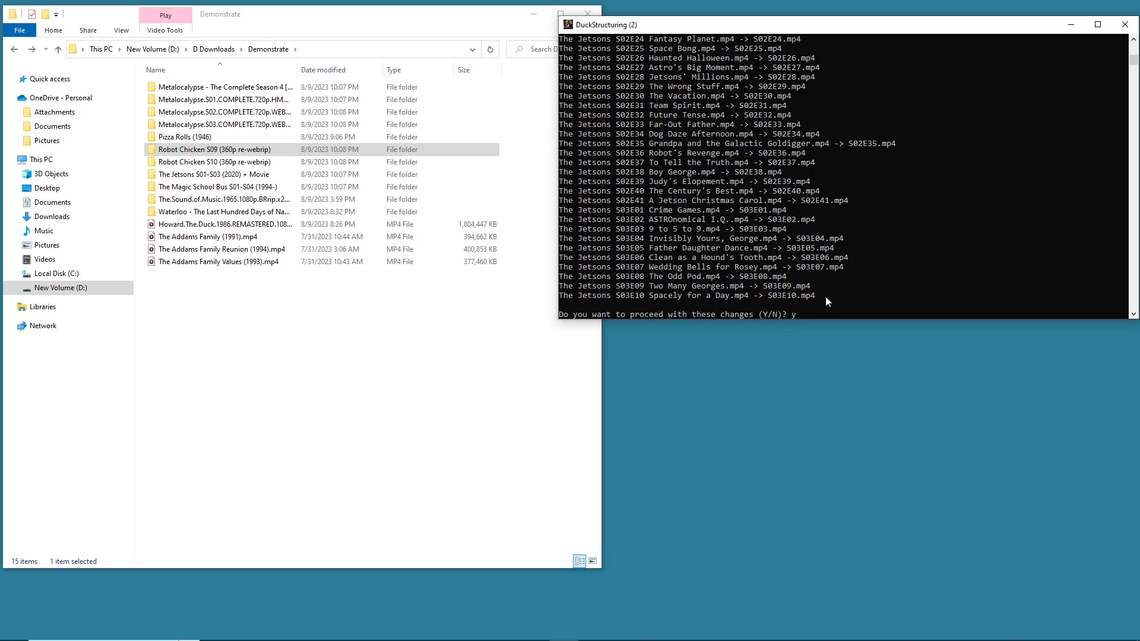
key(Return)
text(y)
key(Return)
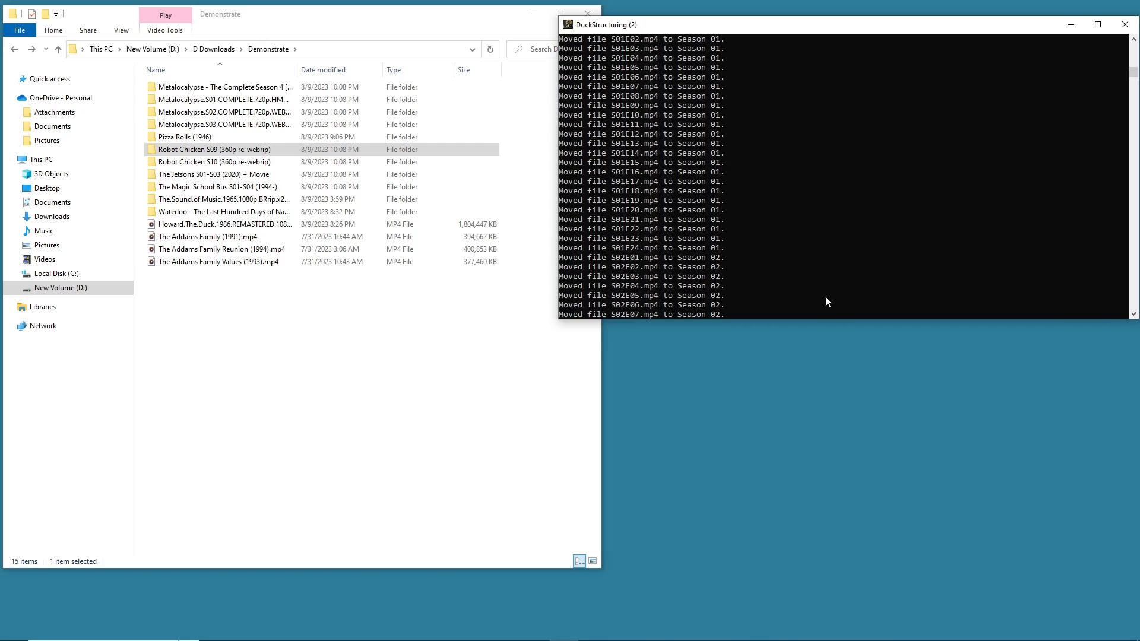
- Scroll back through the console and highlight the Step 3 season folder organizing output
scroll(793, 249, up, 8)
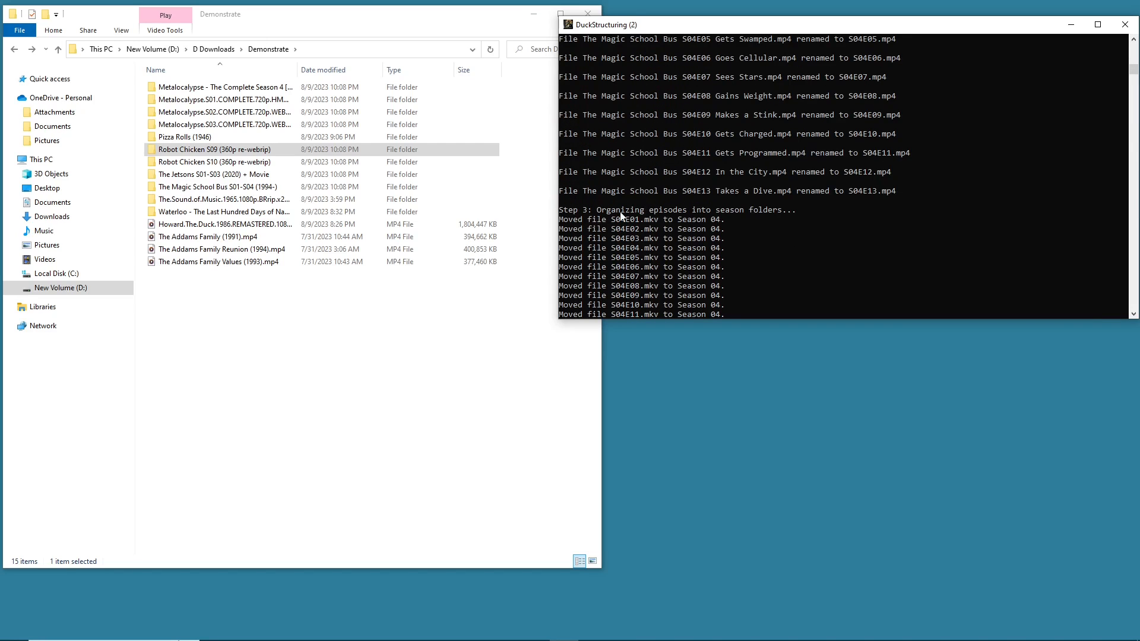
drag(840, 192, 896, 196)
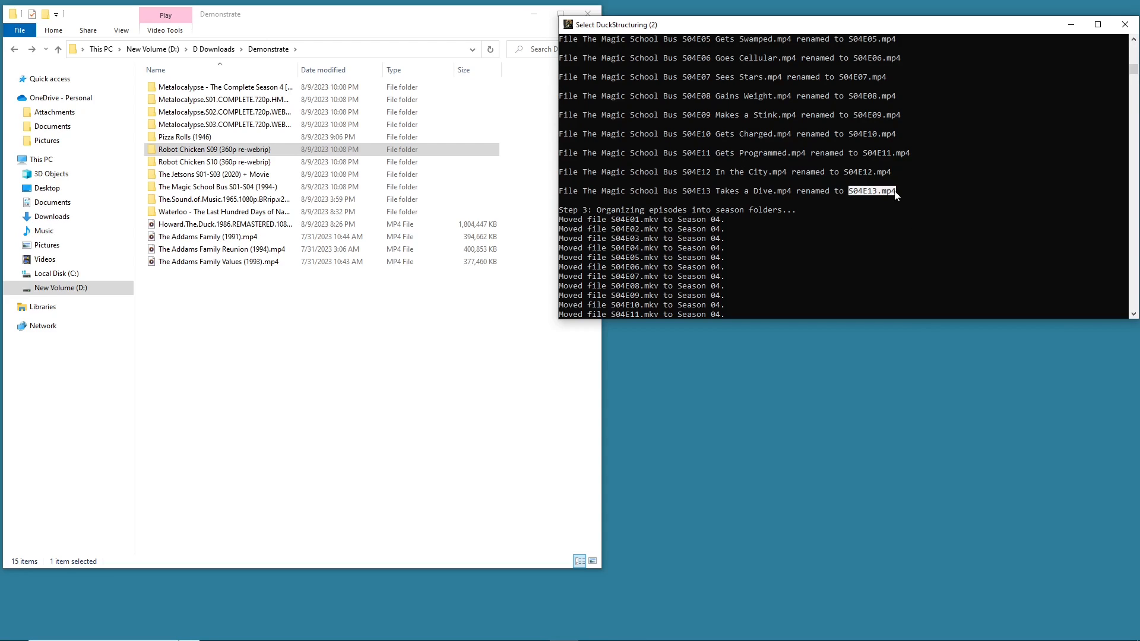
click(865, 191)
click(609, 220)
drag(610, 221, 721, 221)
click(703, 238)
click(694, 238)
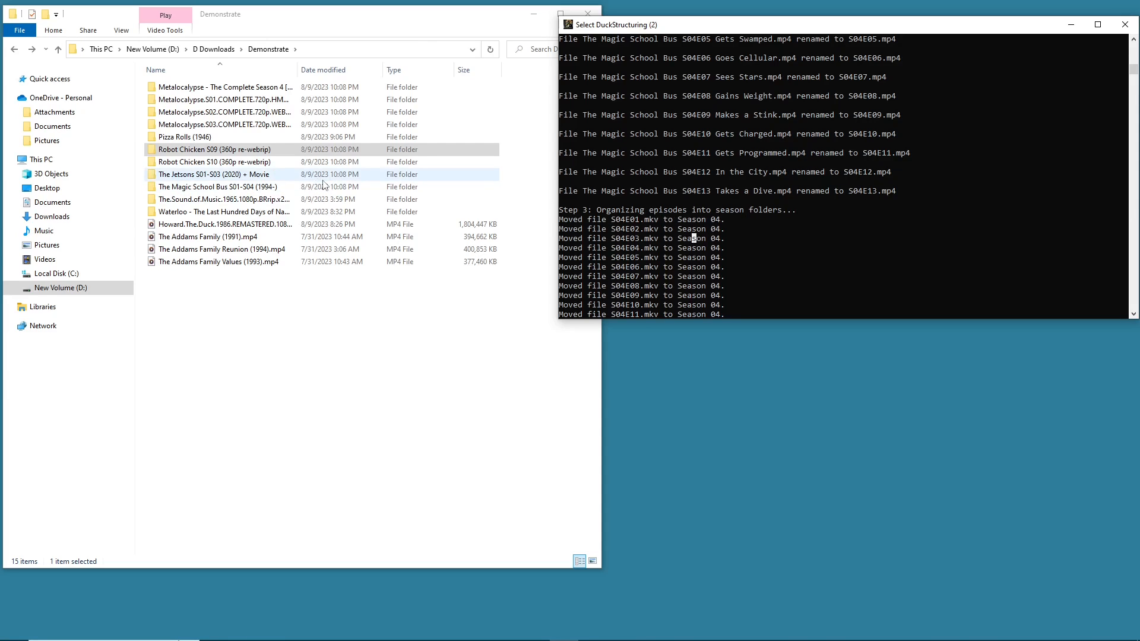
click(765, 394)
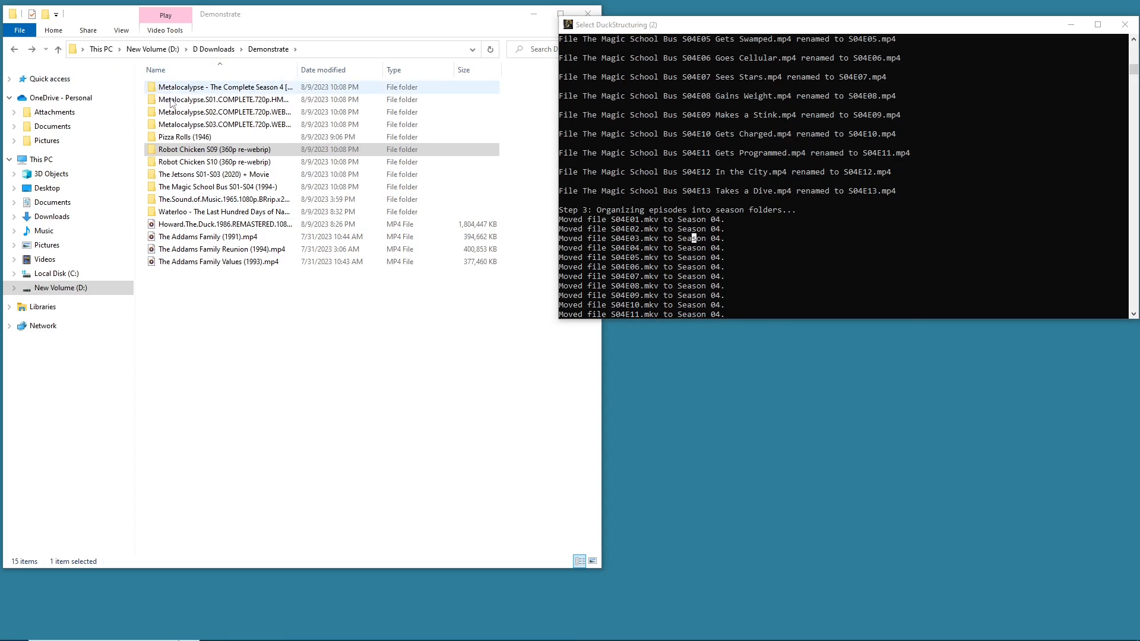
- Open The Magic School Bus S01-S04 (1994-) folder and its Season 01 folder, then return to Demonstrate
double_click(208, 189)
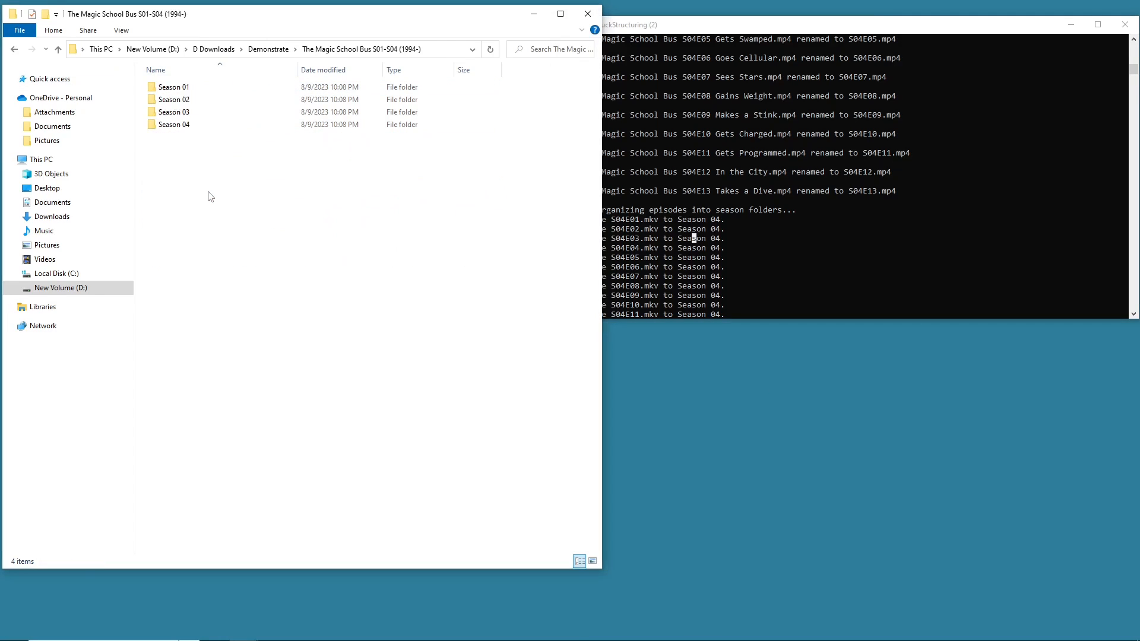
double_click(203, 89)
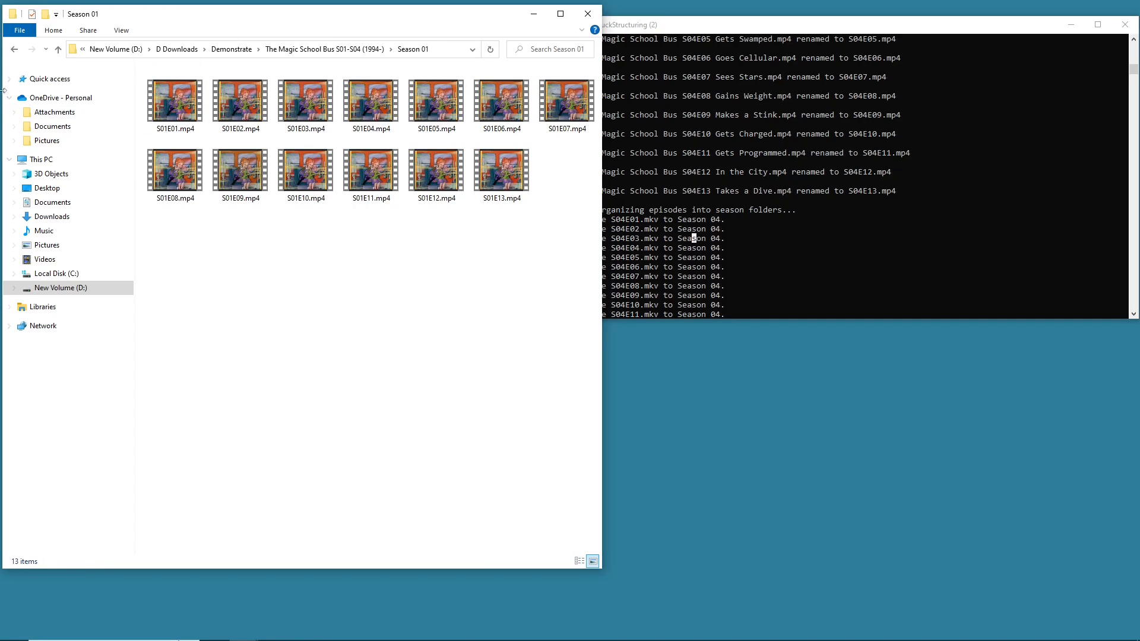
click(12, 50)
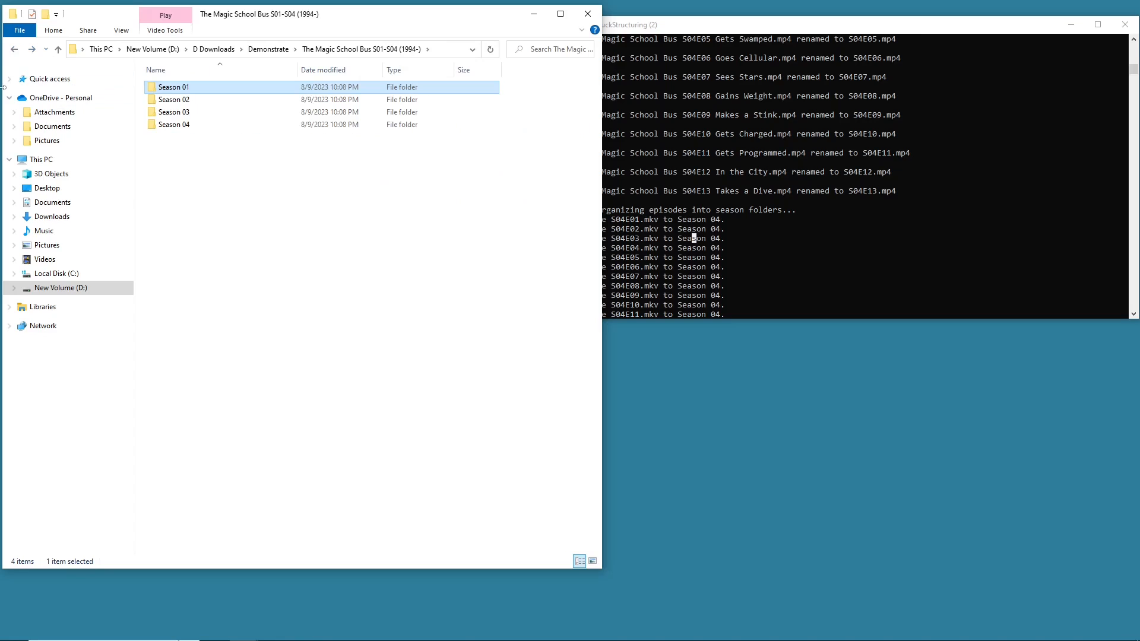
click(14, 50)
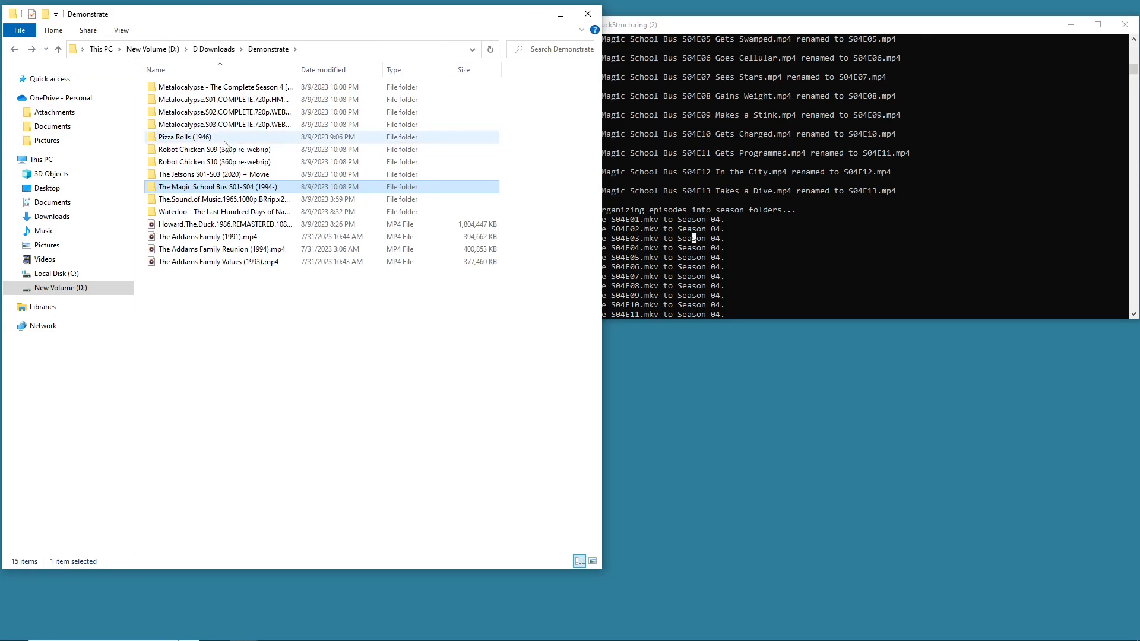
- Reopen The Magic School Bus S01-S04 (1994-) folder and select its four season folders
double_click(191, 187)
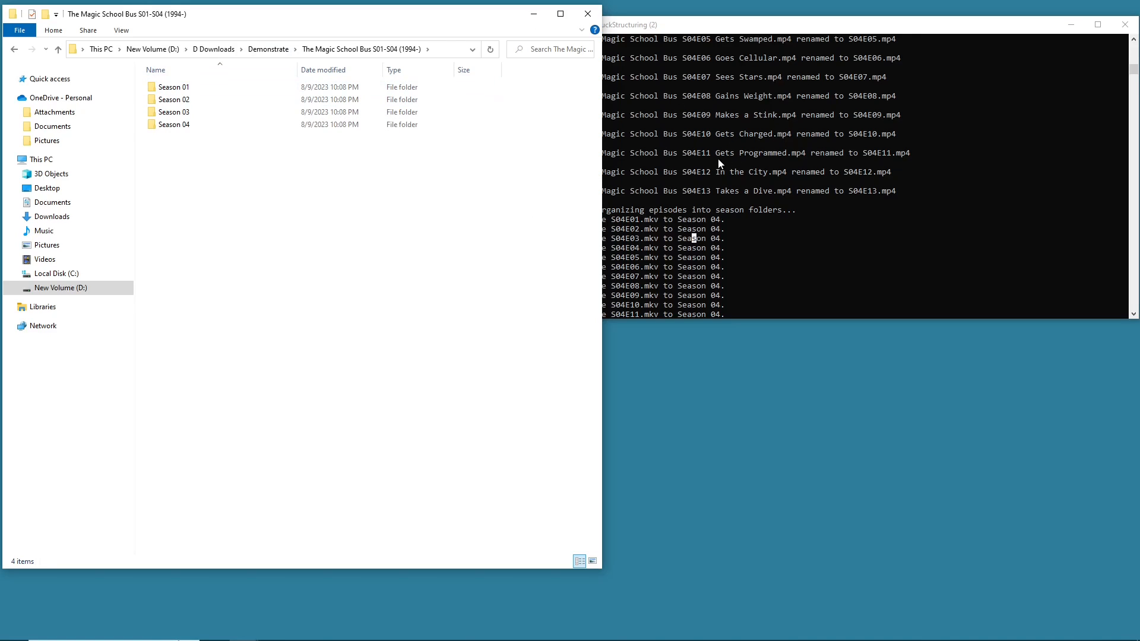
mouse_move(193, 92)
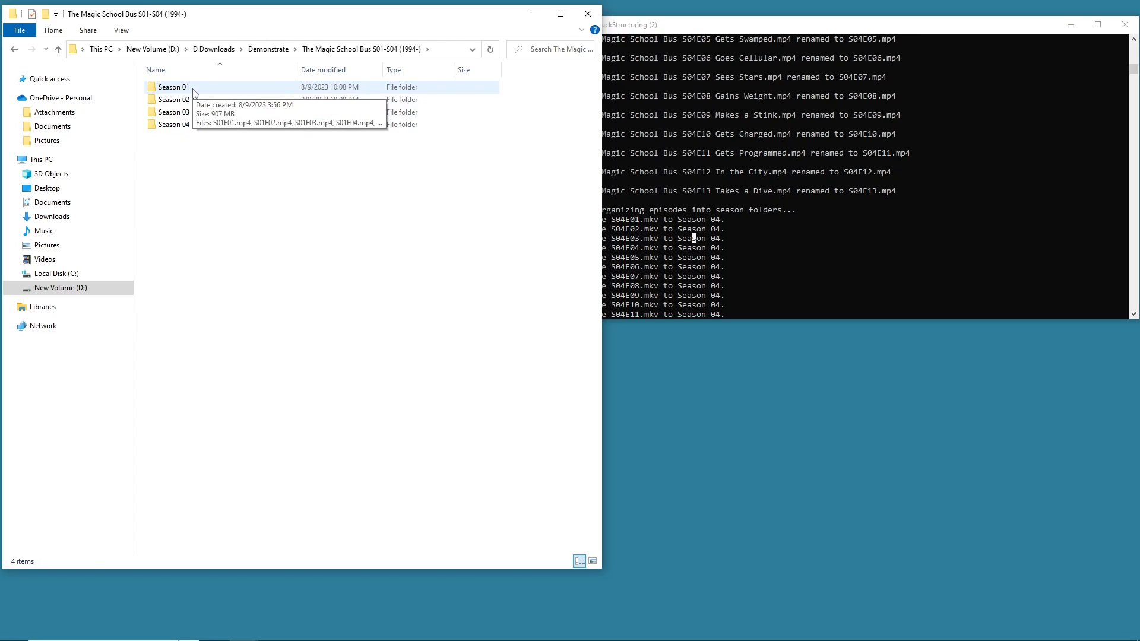
click(193, 90)
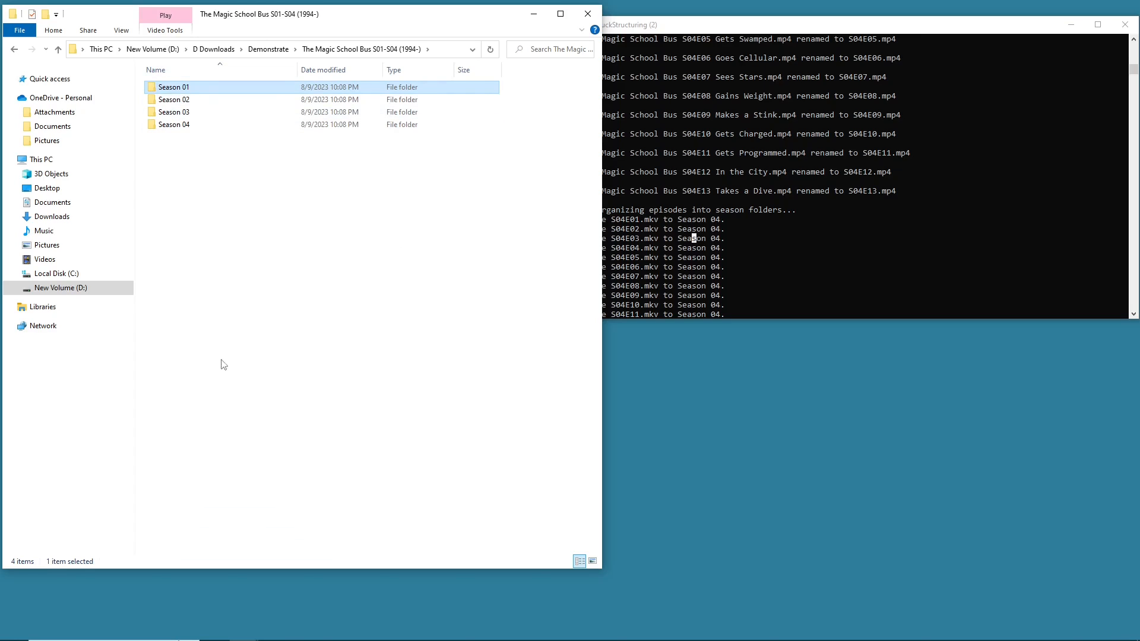
drag(234, 184, 363, 350)
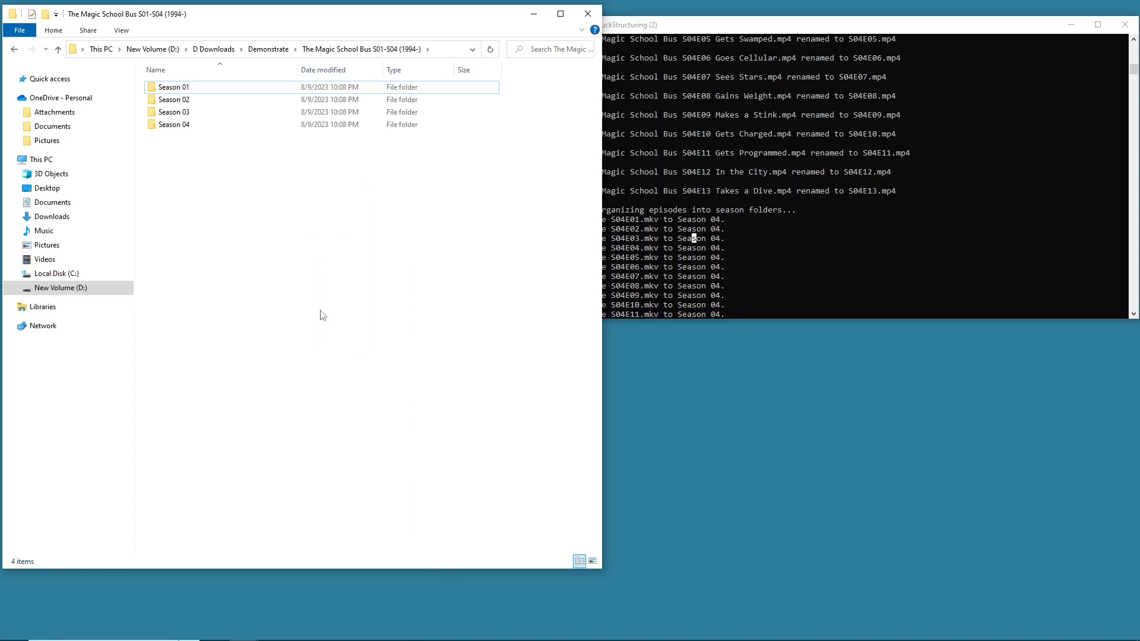
drag(165, 151, 551, 508)
drag(239, 173, 285, 78)
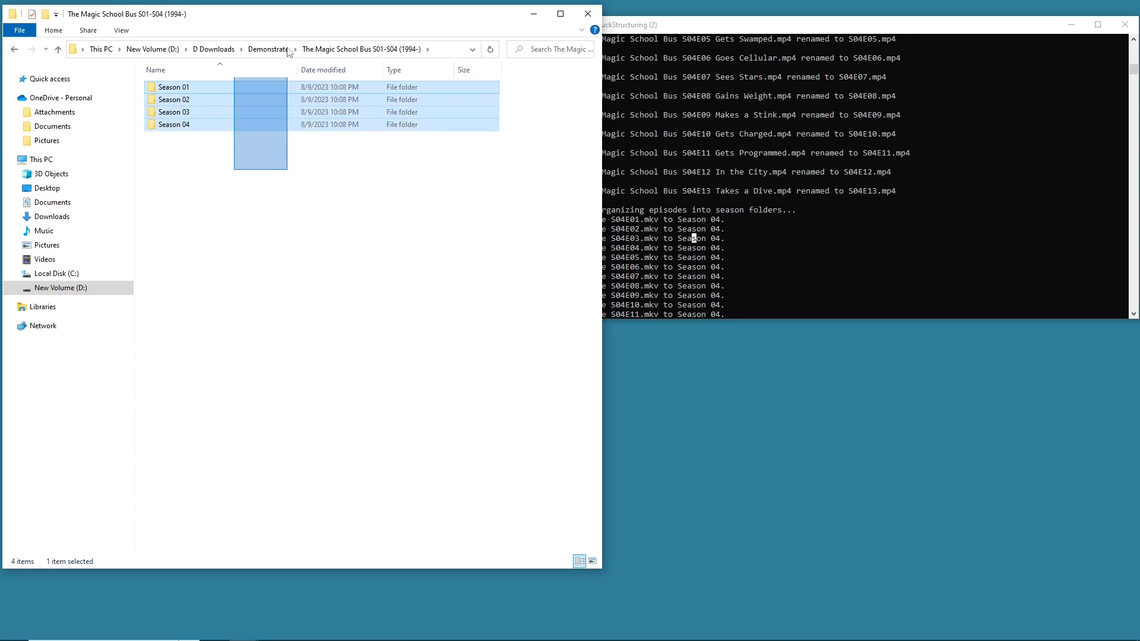
- Open the Season 04 folder to check its episodes, then return to Demonstrate
click(209, 130)
double_click(209, 129)
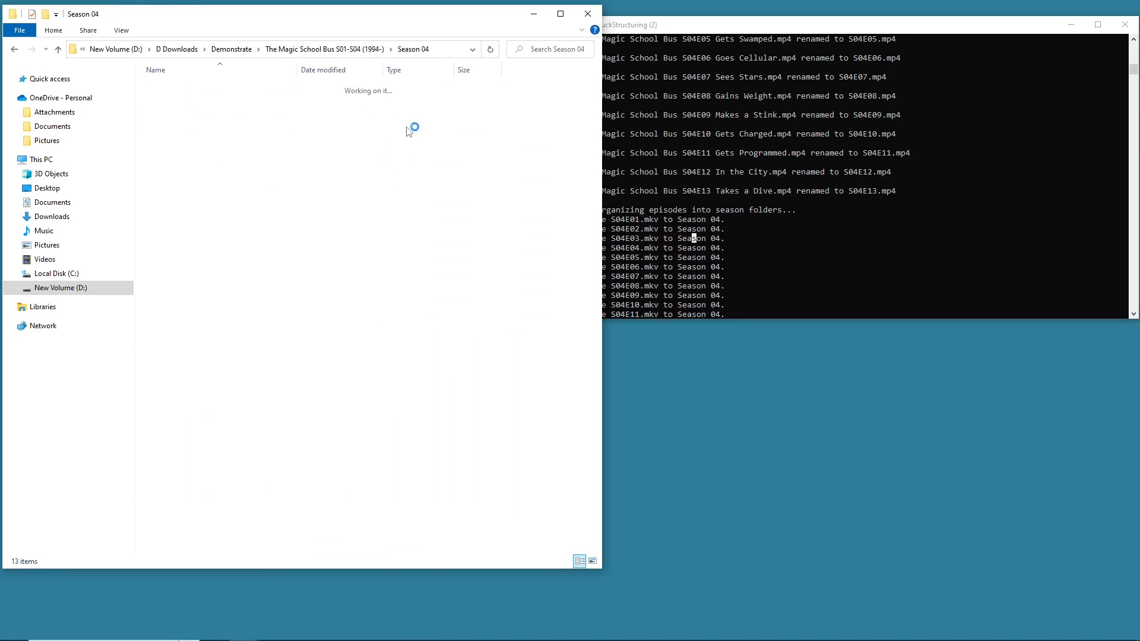
click(13, 49)
click(13, 49)
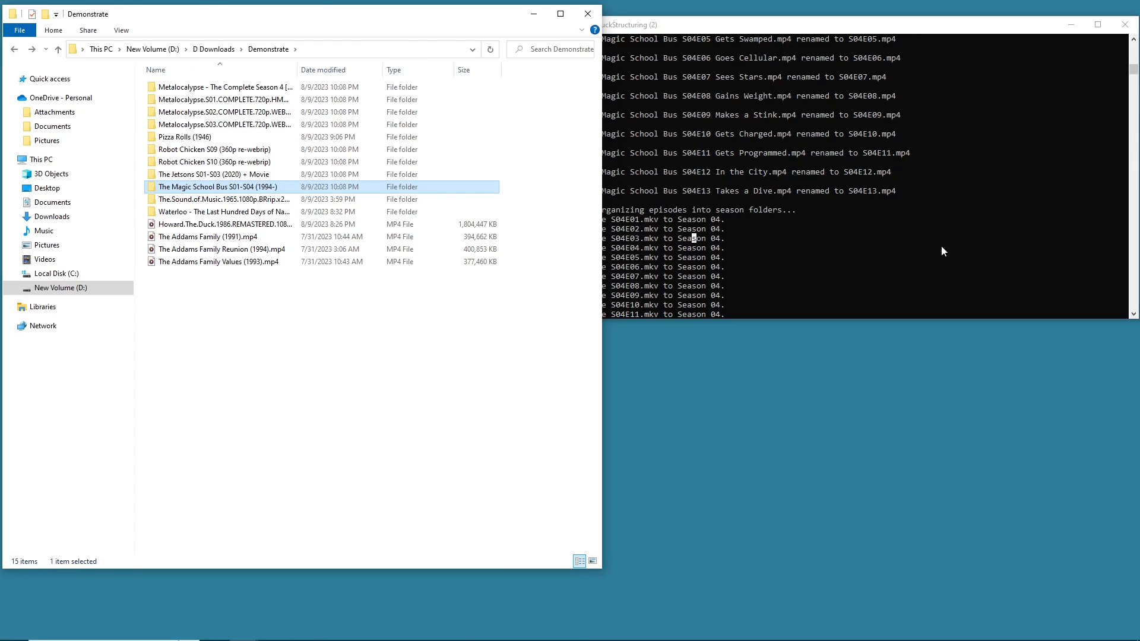
- Scroll through the console output listing the episode files moved into each season folder
click(792, 246)
scroll(792, 247, down, 20)
scroll(975, 186, down, 8)
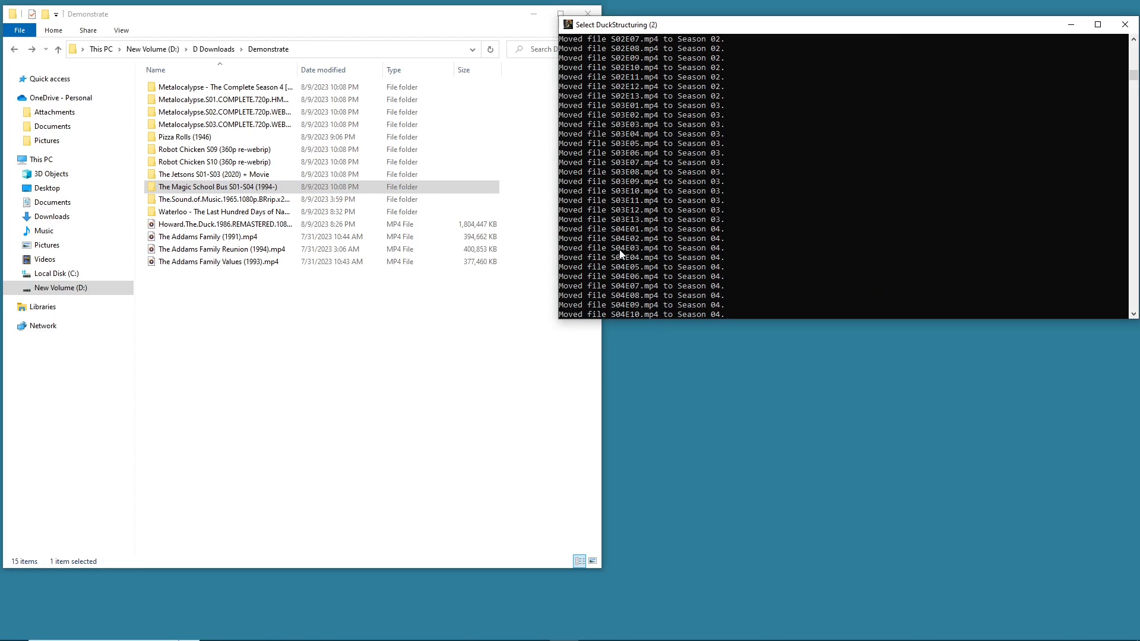
scroll(689, 248, down, 12)
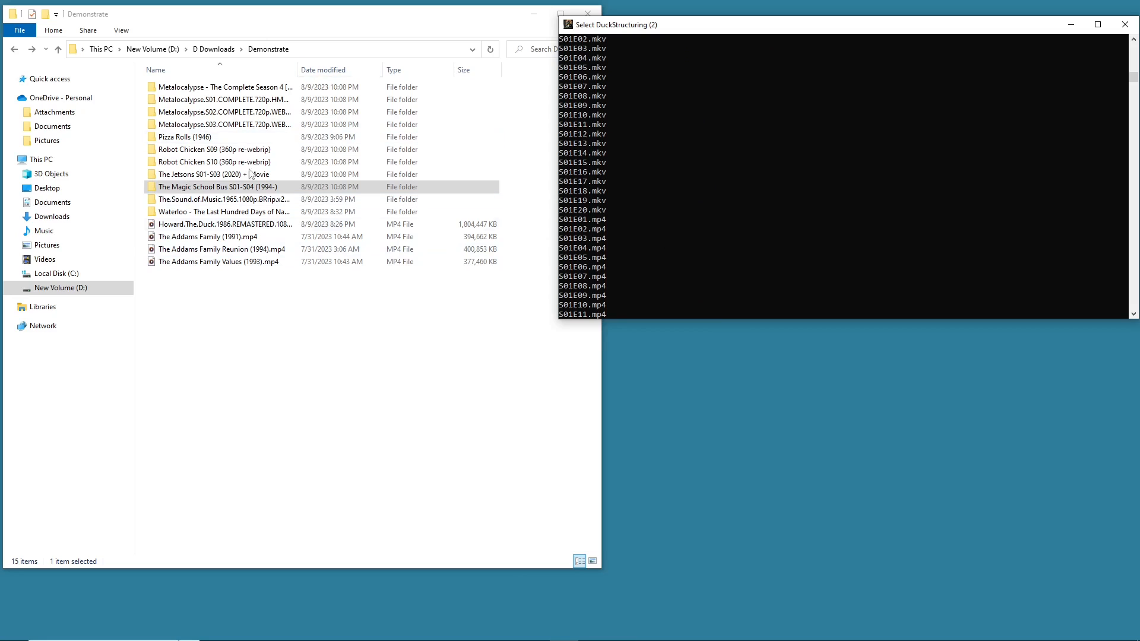
scroll(663, 127, down, 7)
scroll(663, 127, down, 20)
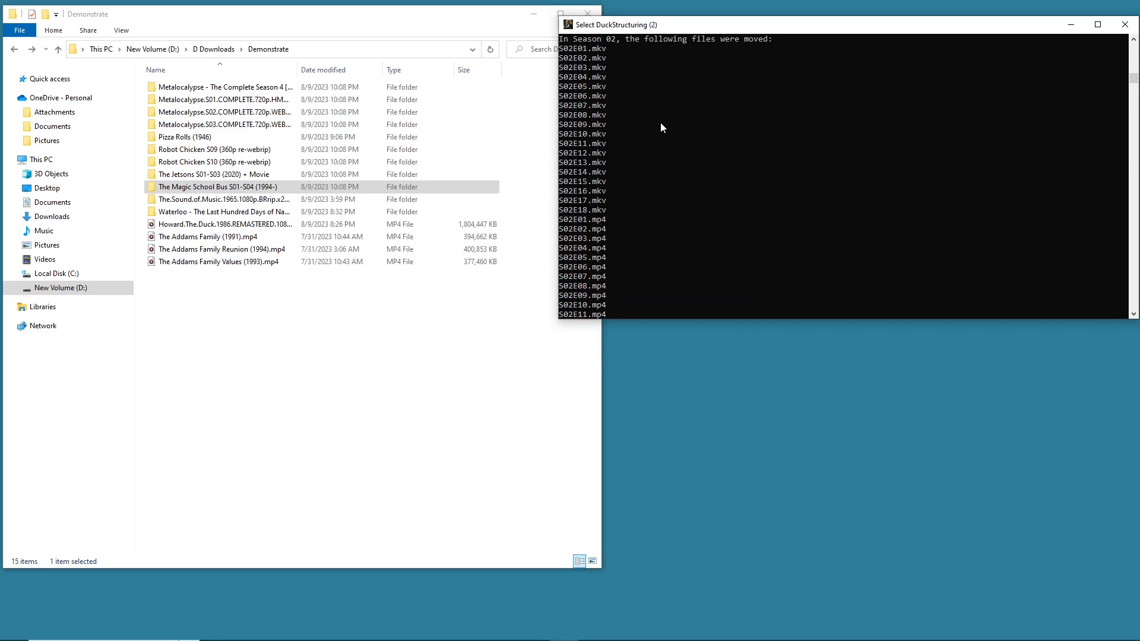
scroll(660, 122, down, 20)
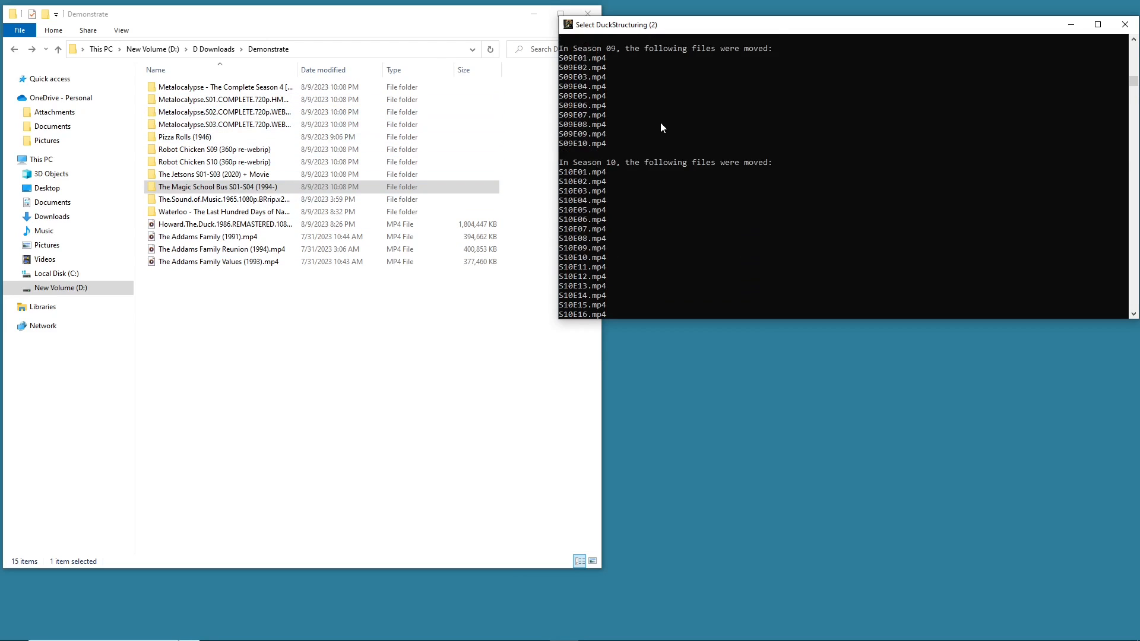
scroll(660, 122, up, 2)
scroll(660, 123, up, 1)
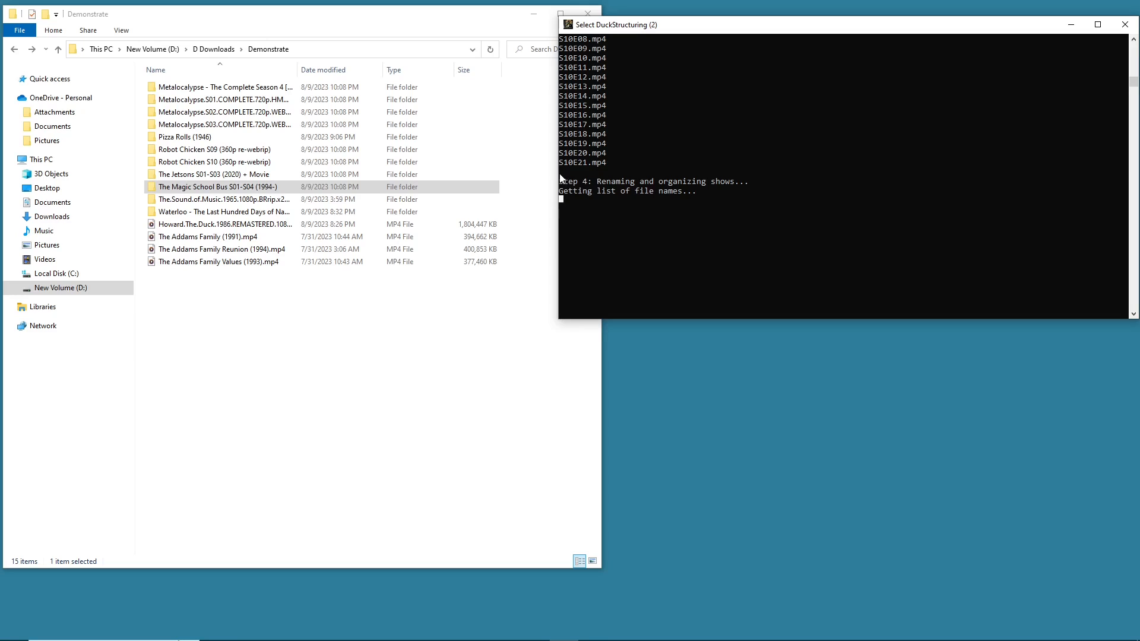
- Highlight the Step 4 renaming and organizing shows output in the console, then resume the script
drag(561, 183, 724, 181)
drag(568, 192, 687, 191)
click(570, 209)
click(562, 200)
scroll(681, 197, up, 1)
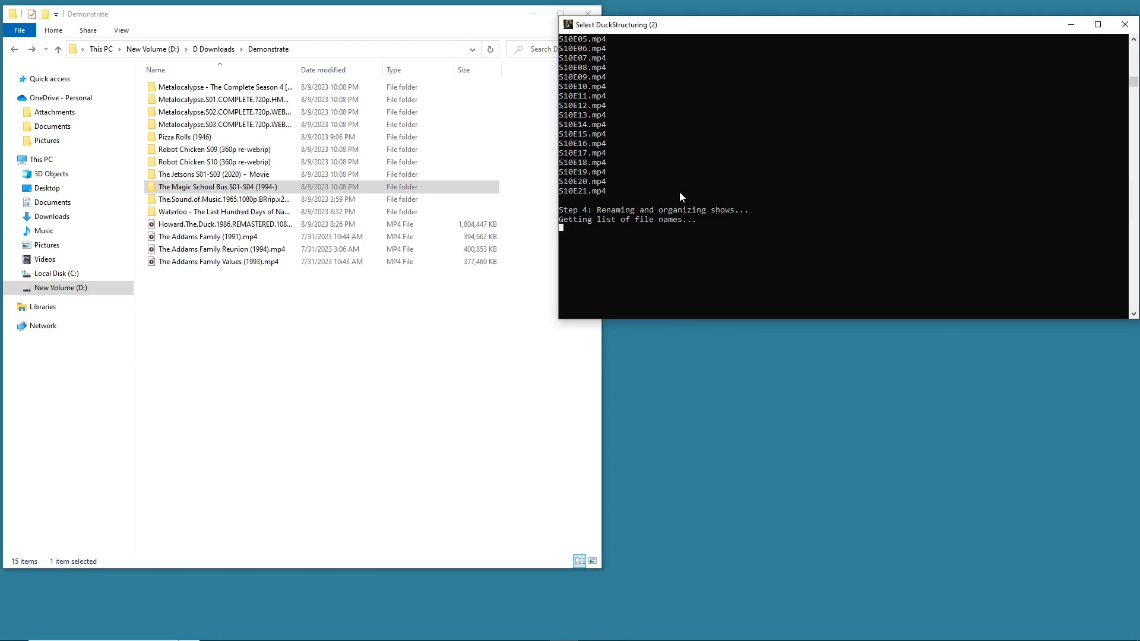
key(Escape)
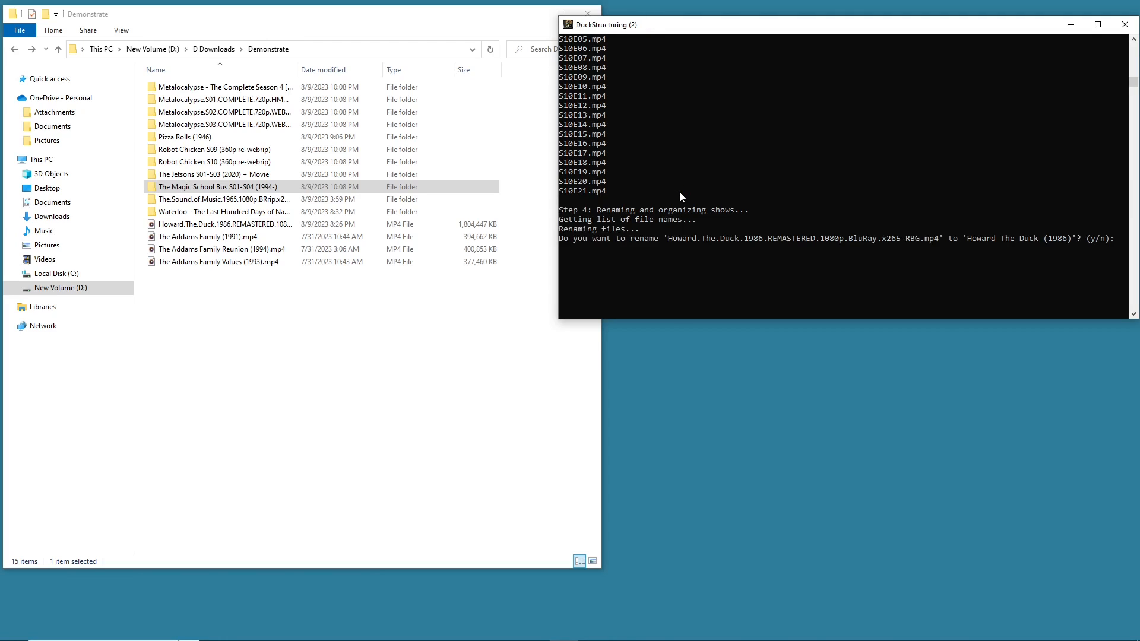
- Widen the console window and approve renaming the Howard.The.Duck.1986 file to Howard The Duck (1986)
drag(909, 31, 828, 39)
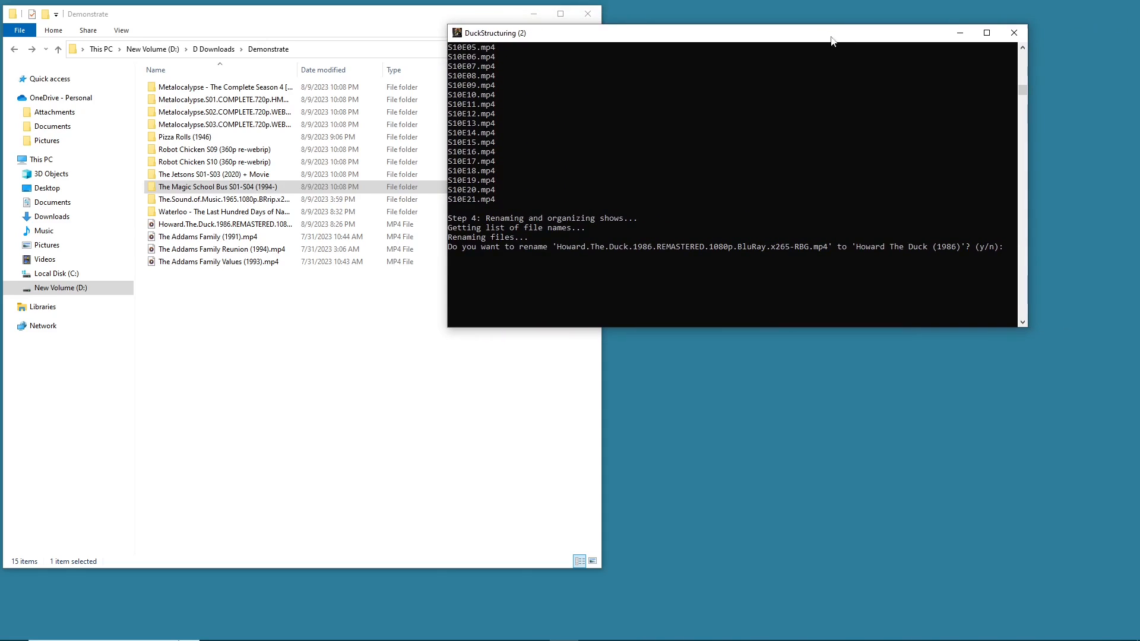
drag(1028, 155, 1106, 154)
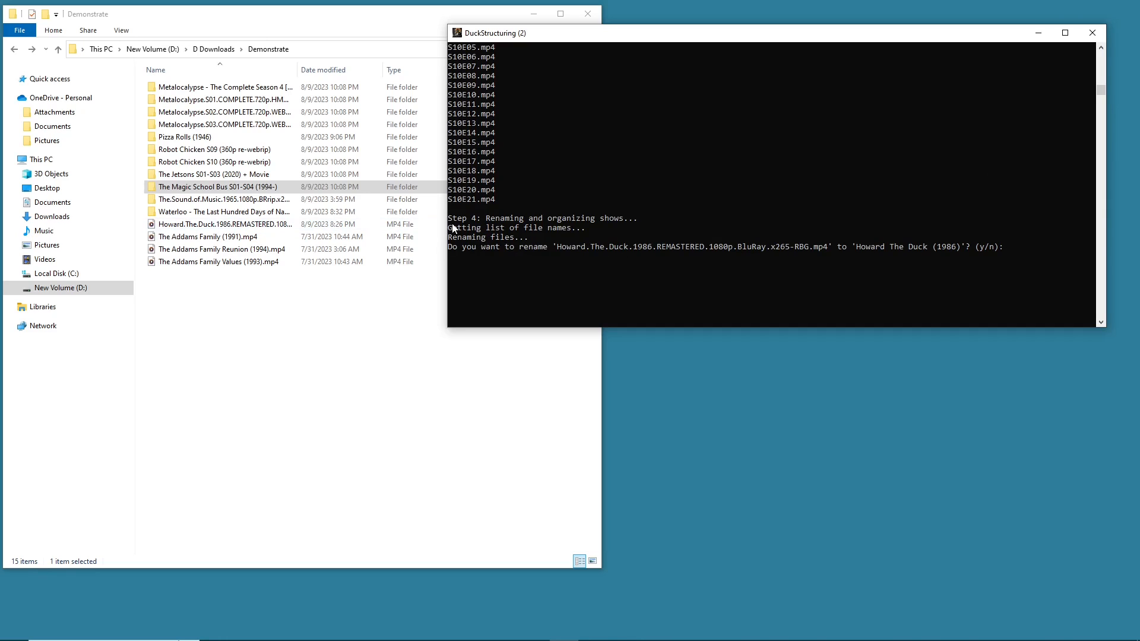
drag(450, 219, 1052, 247)
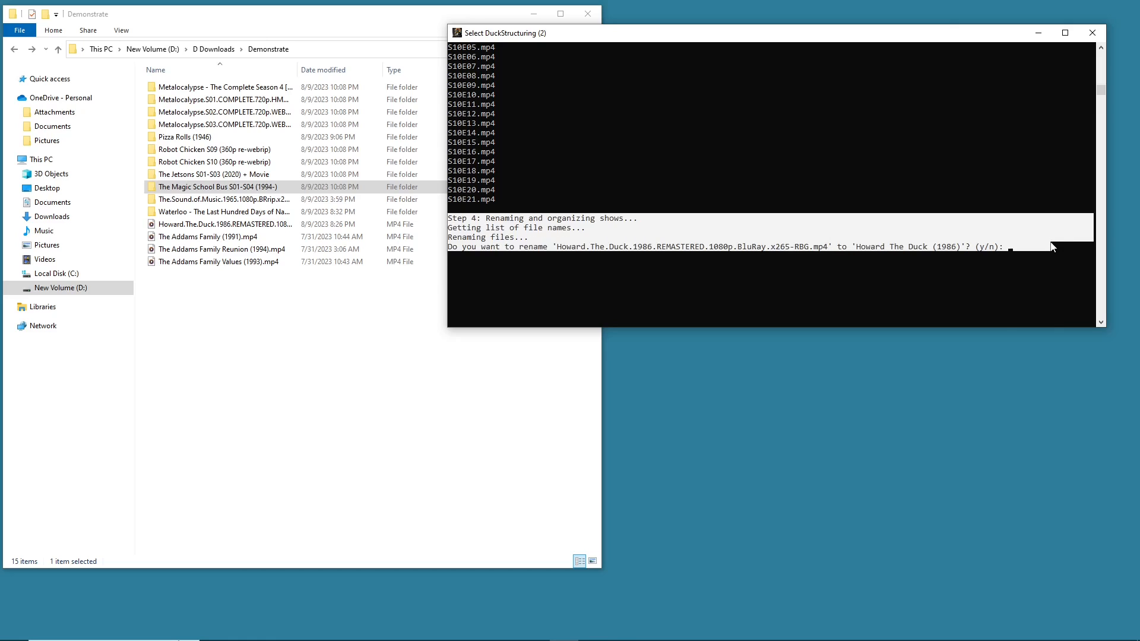
click(664, 237)
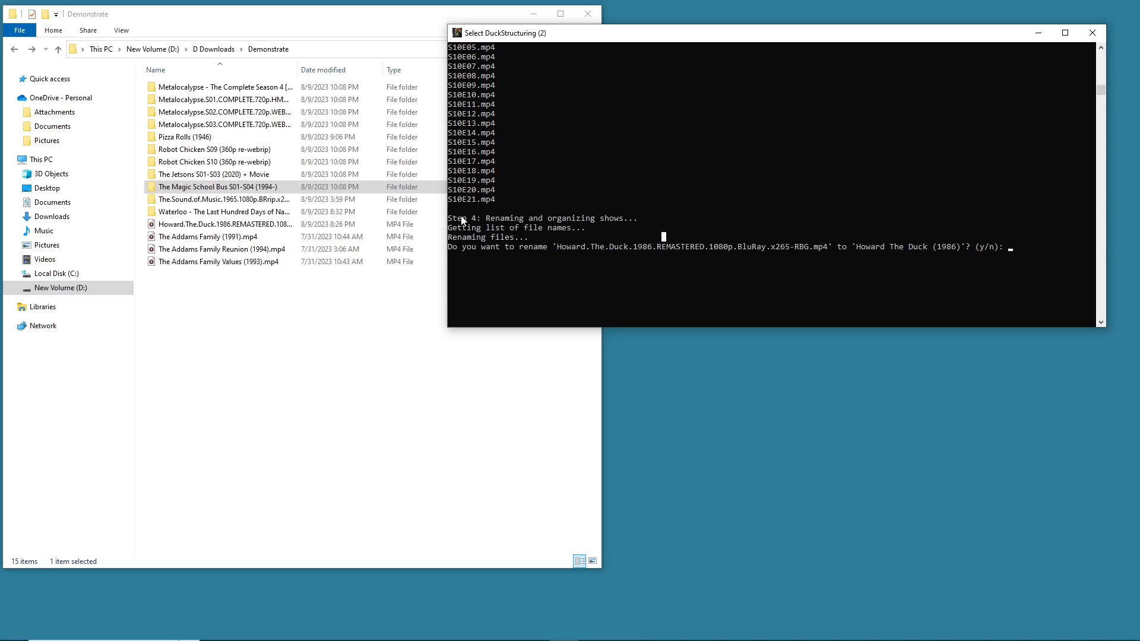
key(Escape)
drag(564, 247, 979, 247)
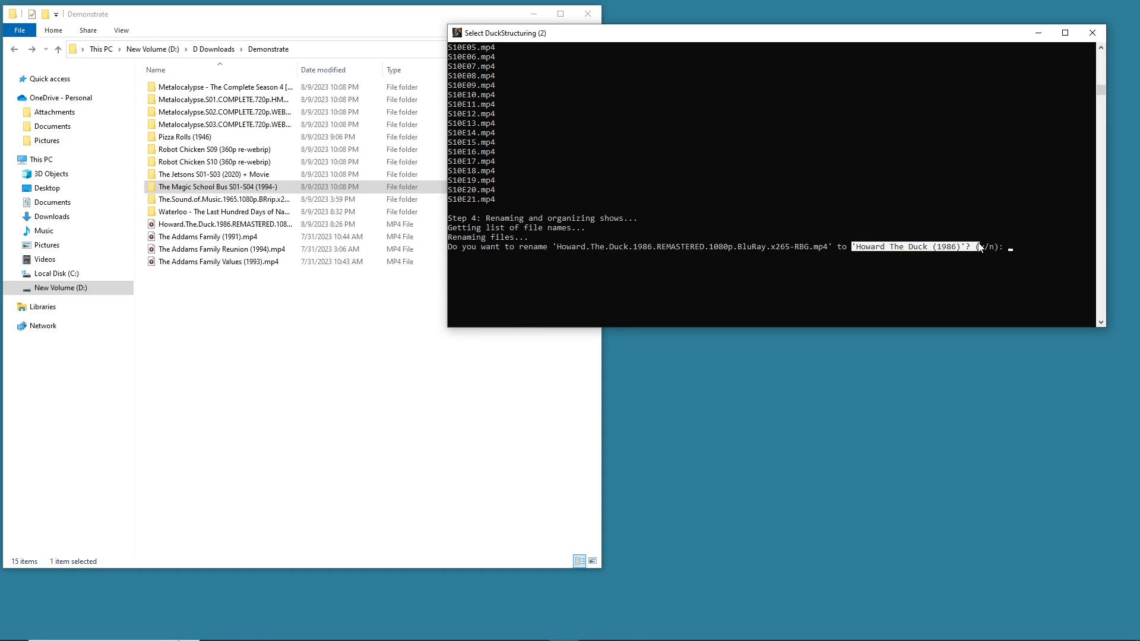
click(1015, 246)
text(y)
key(Return)
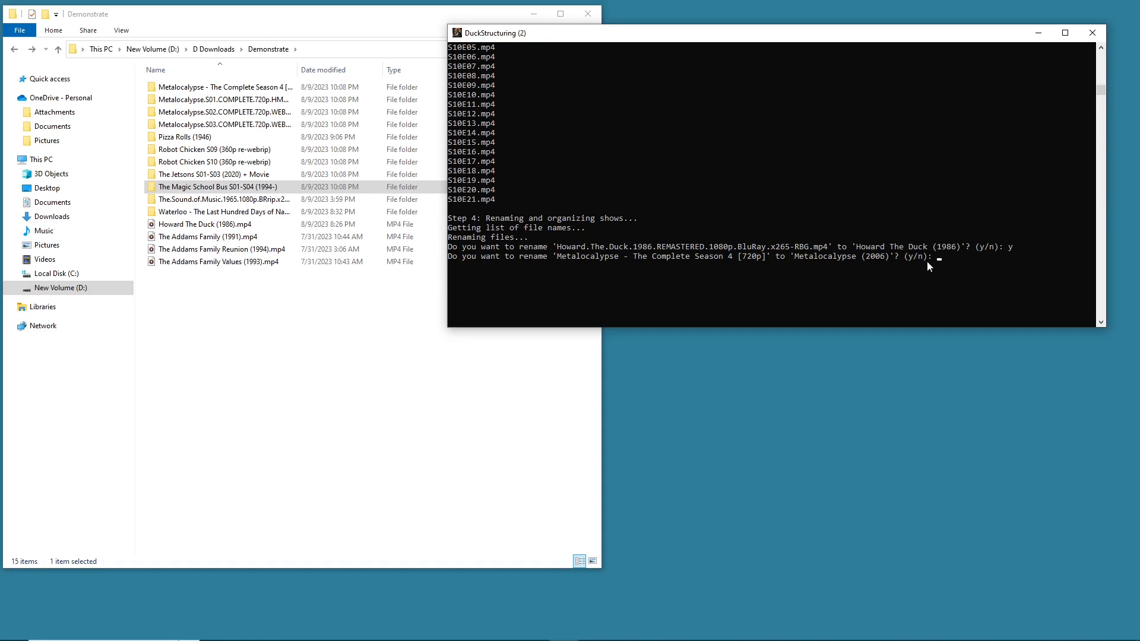
- Approve renaming the Metalocalypse - The Complete Season 4 [720p] folder to Metalocalypse (2006)
drag(565, 256, 829, 253)
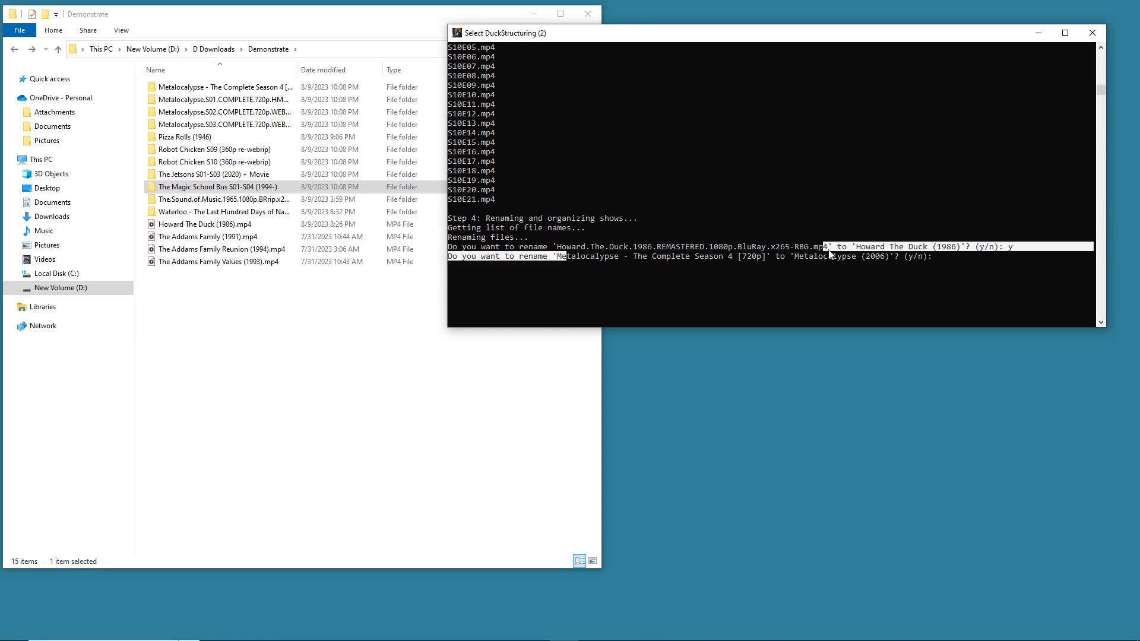
click(868, 257)
drag(564, 258, 735, 258)
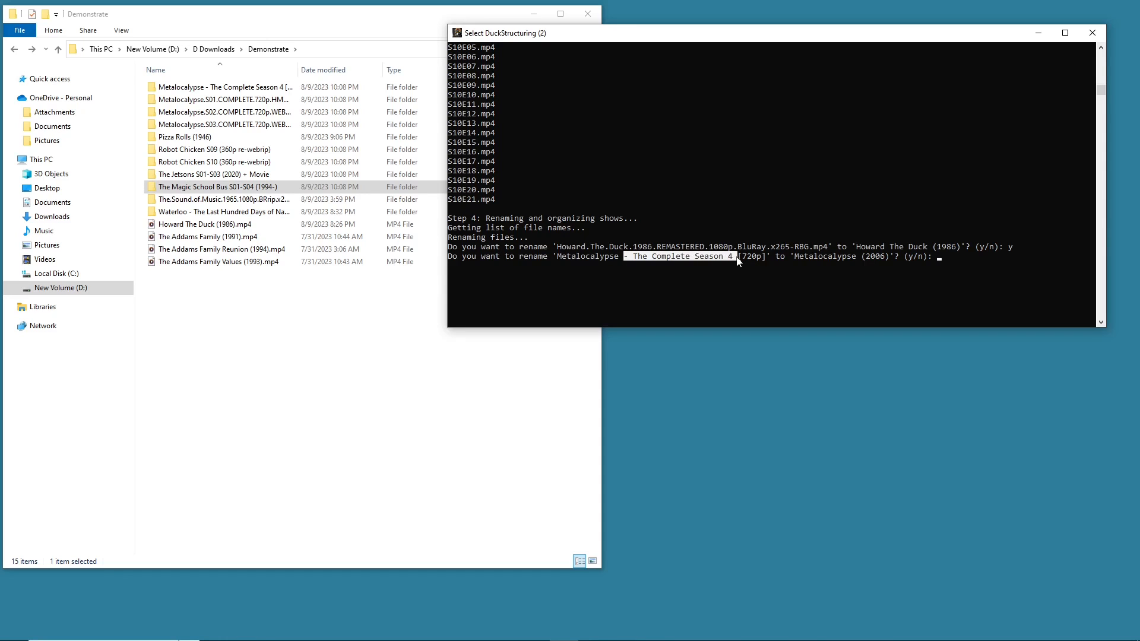
click(868, 256)
click(940, 258)
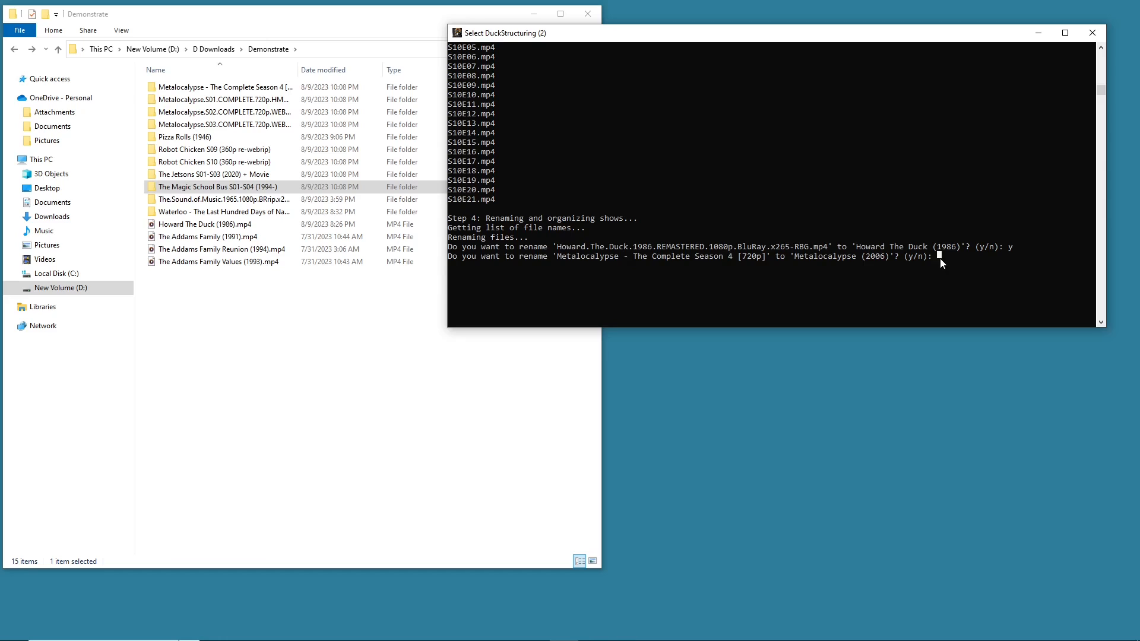
text(yy)
key(Return)
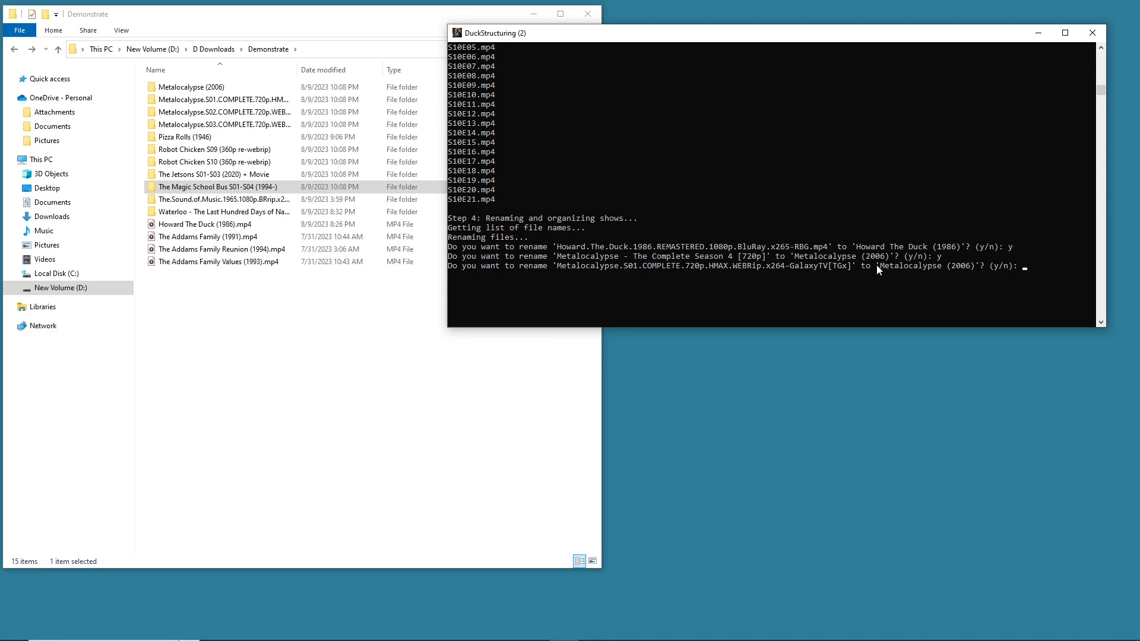
- Approve renaming the Metalocalypse.S01.COMPLETE folder to Metalocalypse (2006)
drag(548, 267, 647, 268)
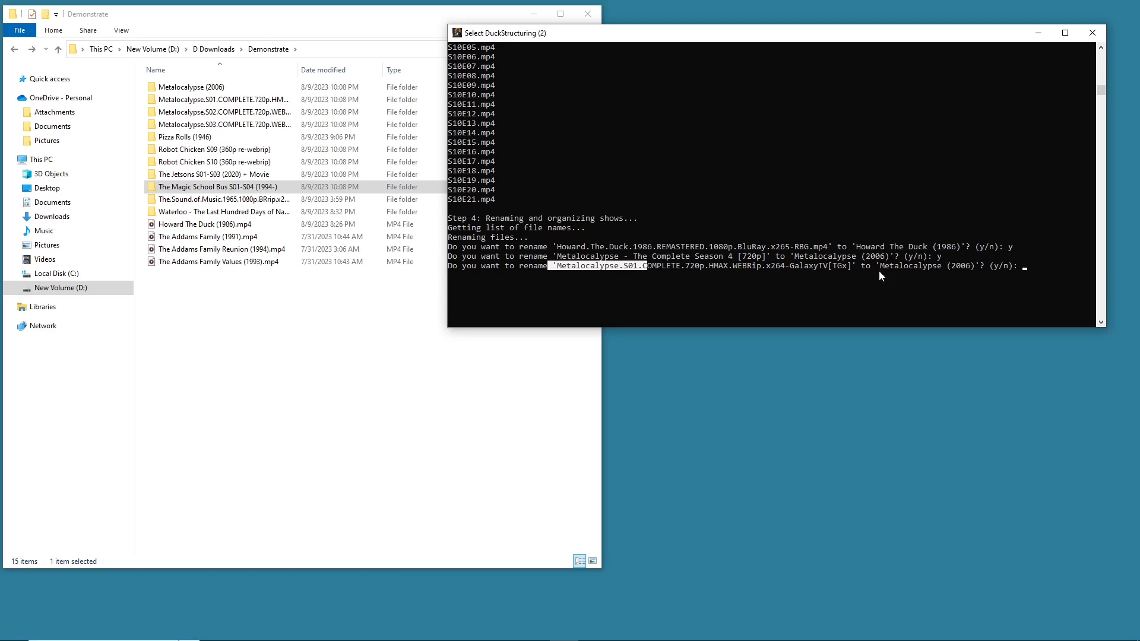
drag(876, 267, 976, 267)
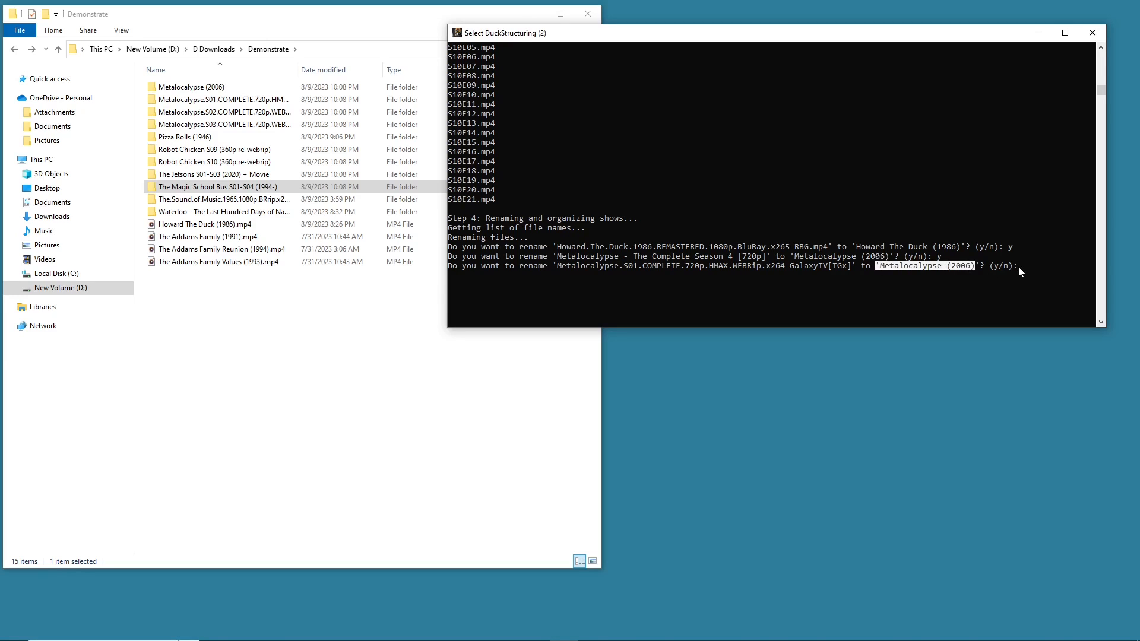
click(1020, 267)
text(y)
key(Return)
- Highlight the Metalocalypse (2006) merge message and make the console window taller
drag(457, 276, 709, 277)
right_click(728, 273)
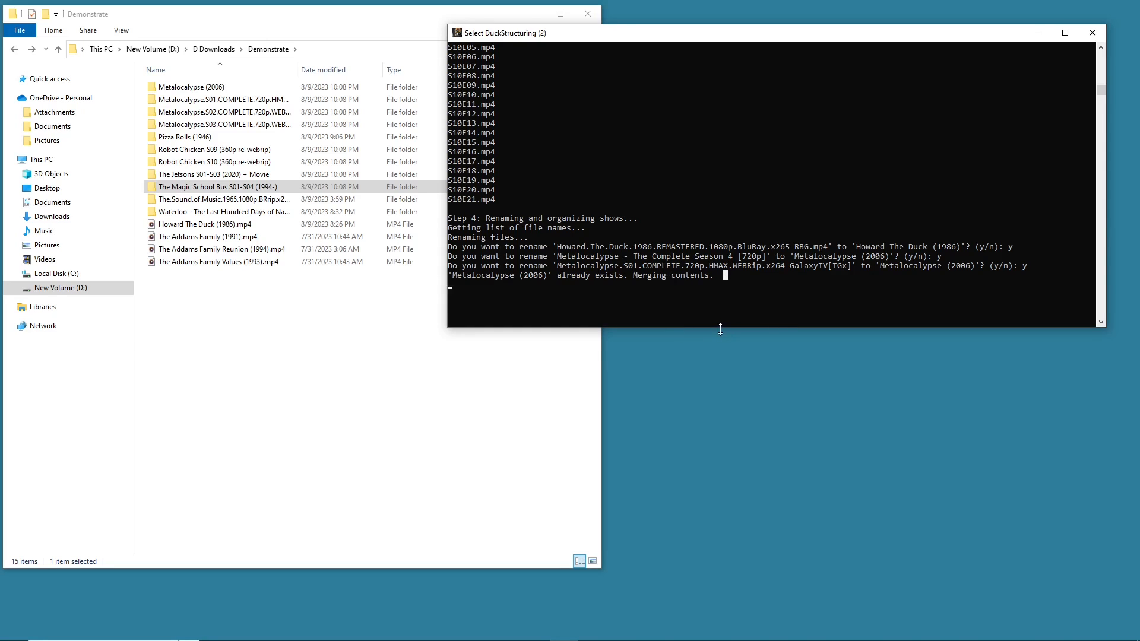
drag(725, 327, 713, 349)
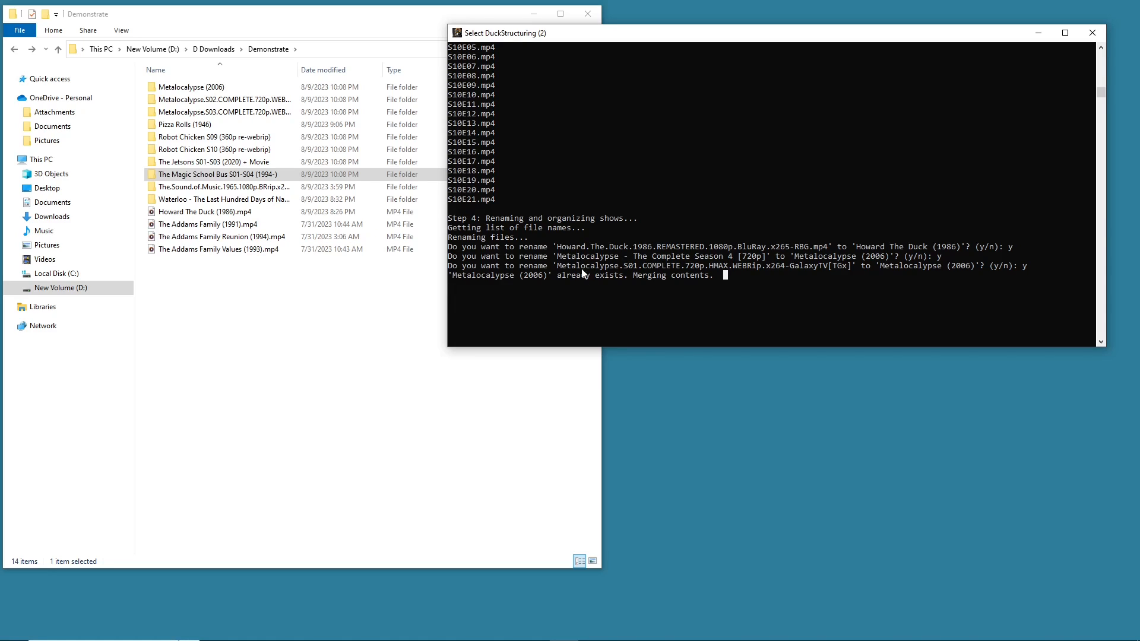
mouse_move(456, 282)
mouse_down()
mouse_move(468, 280)
mouse_move(454, 285)
mouse_up()
- Approve renaming the Metalocalypse.S02 folder to Metalocalypse (2006) and skip the S03 rename with an empty answer
key(Return)
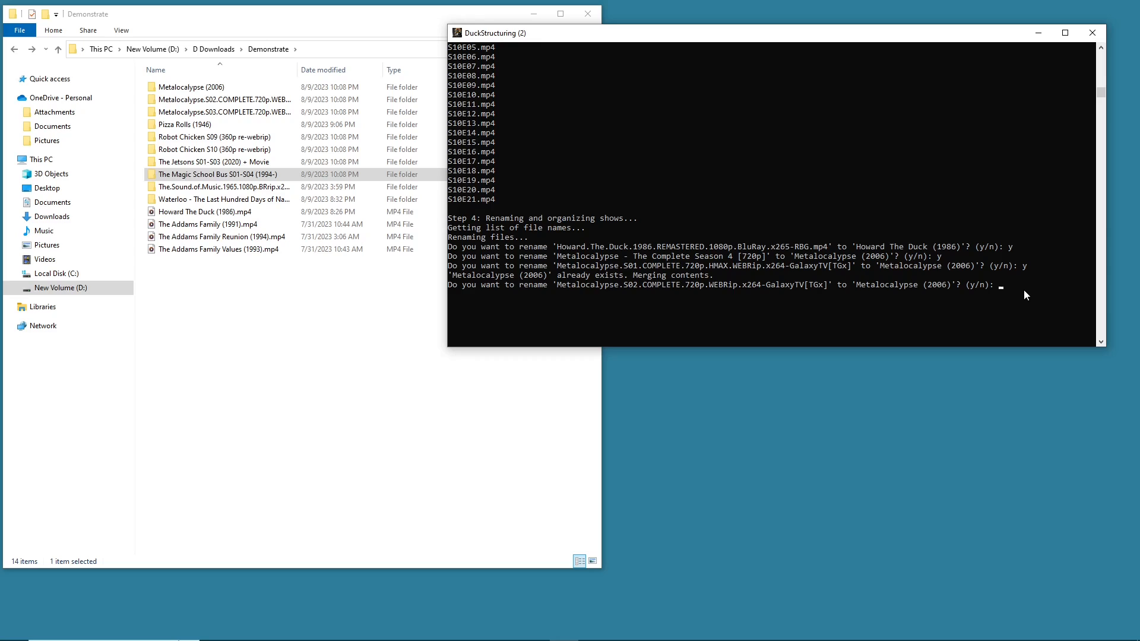
key(Return)
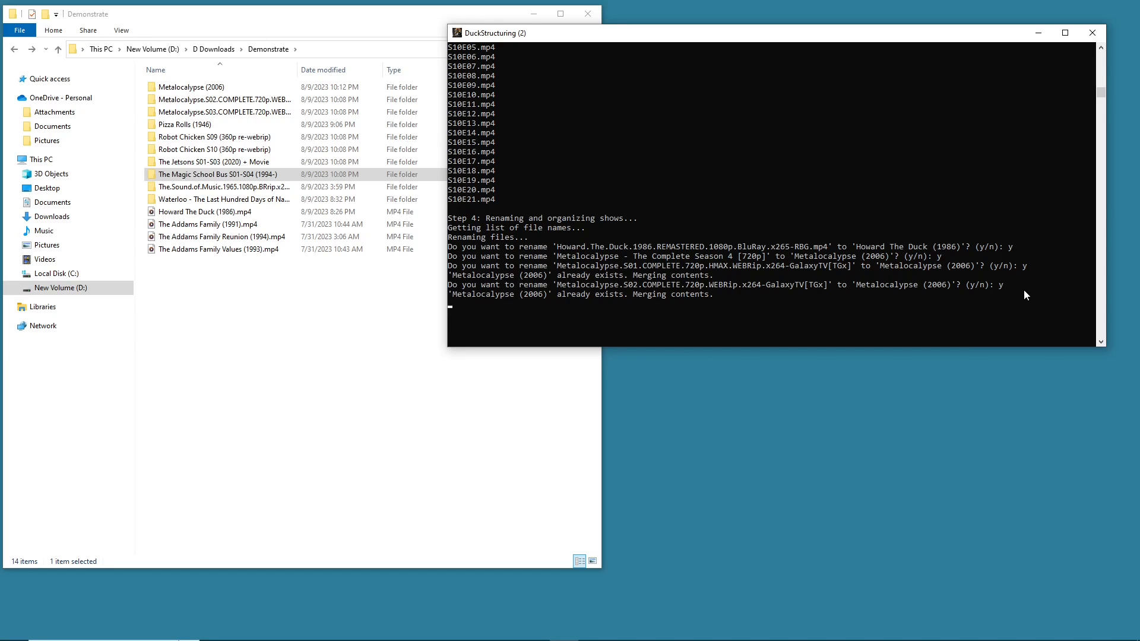
key(Return)
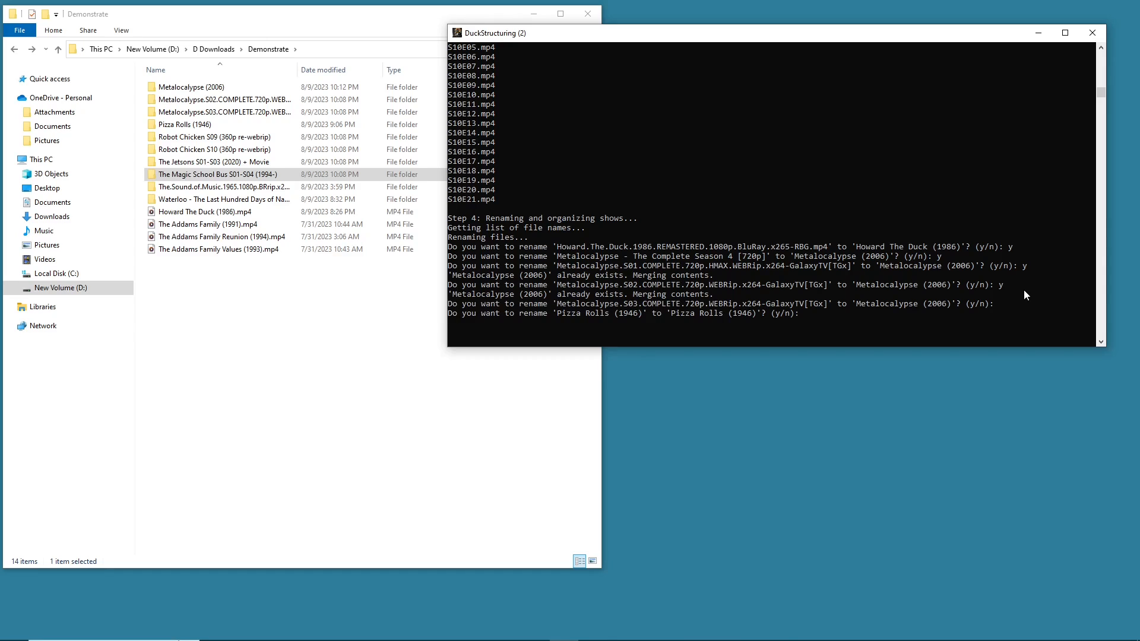
- Decline renaming Pizza Rolls (1946) and approve renaming both Robot Chicken S09 and S10 folders to Robot Chicken (2005)
text(n)
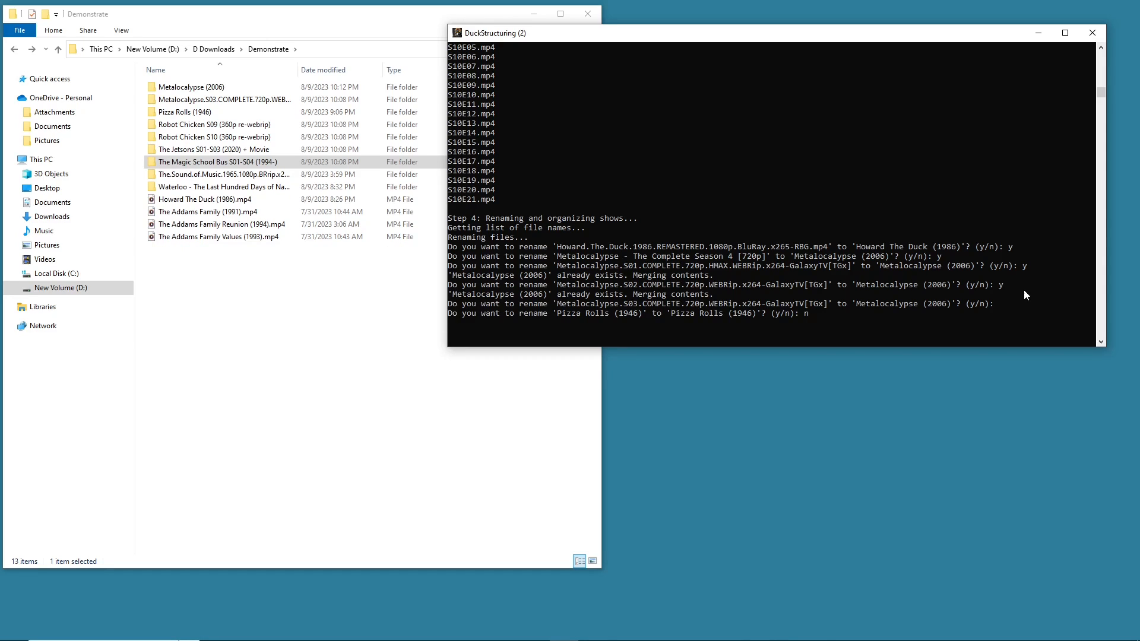
key(Return)
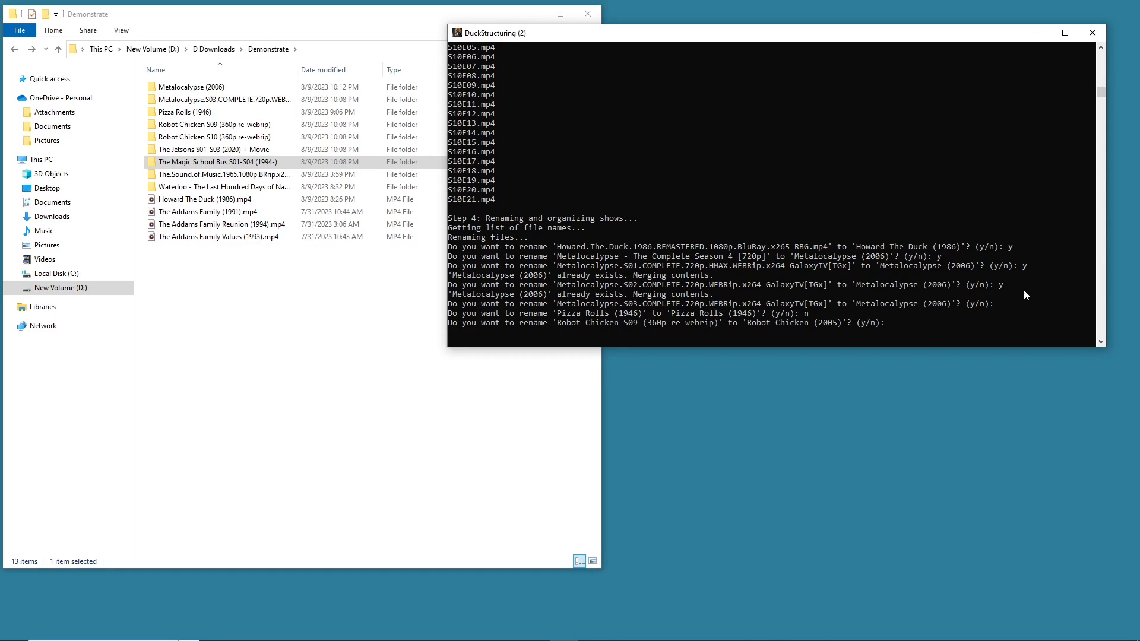
text(y)
key(Return)
text(y)
key(Return)
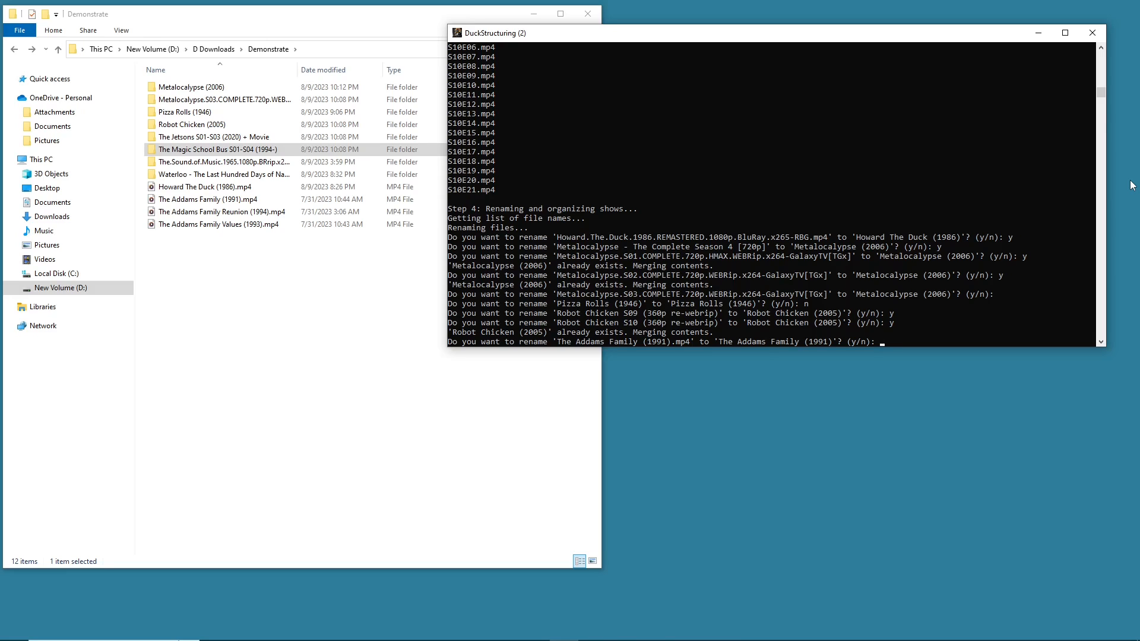
- Approve renaming The Addams Family (1991).mp4 to The Addams Family (1991)
text(n)
drag(559, 343, 724, 281)
click(722, 275)
drag(559, 231, 827, 242)
click(563, 240)
drag(671, 238, 831, 241)
click(278, 252)
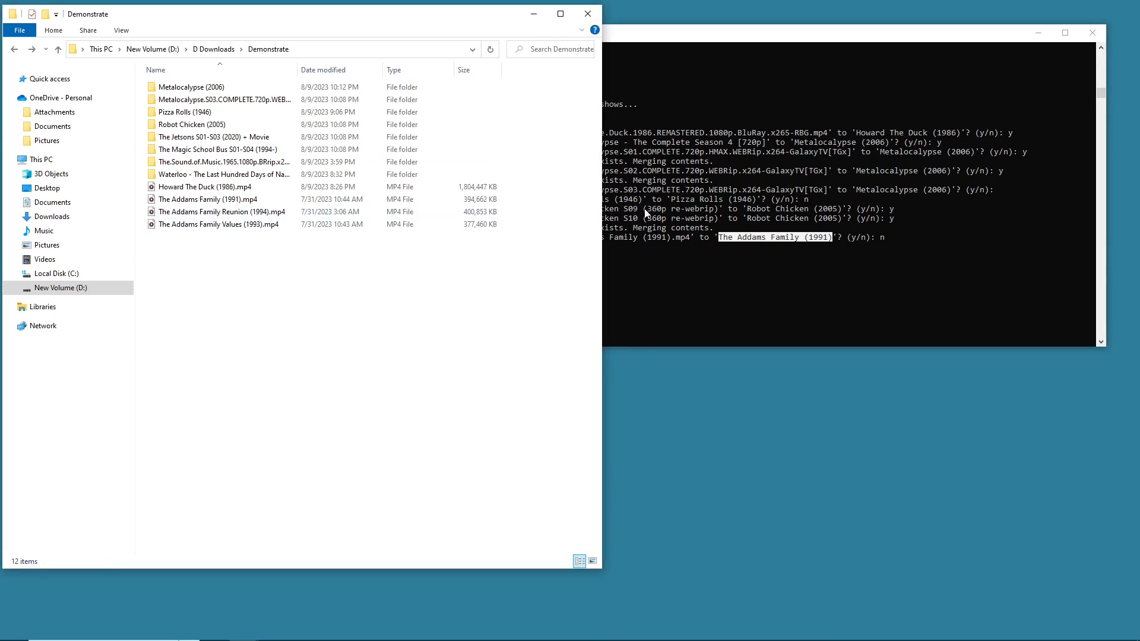
click(867, 255)
click(893, 243)
key(BackSpace)
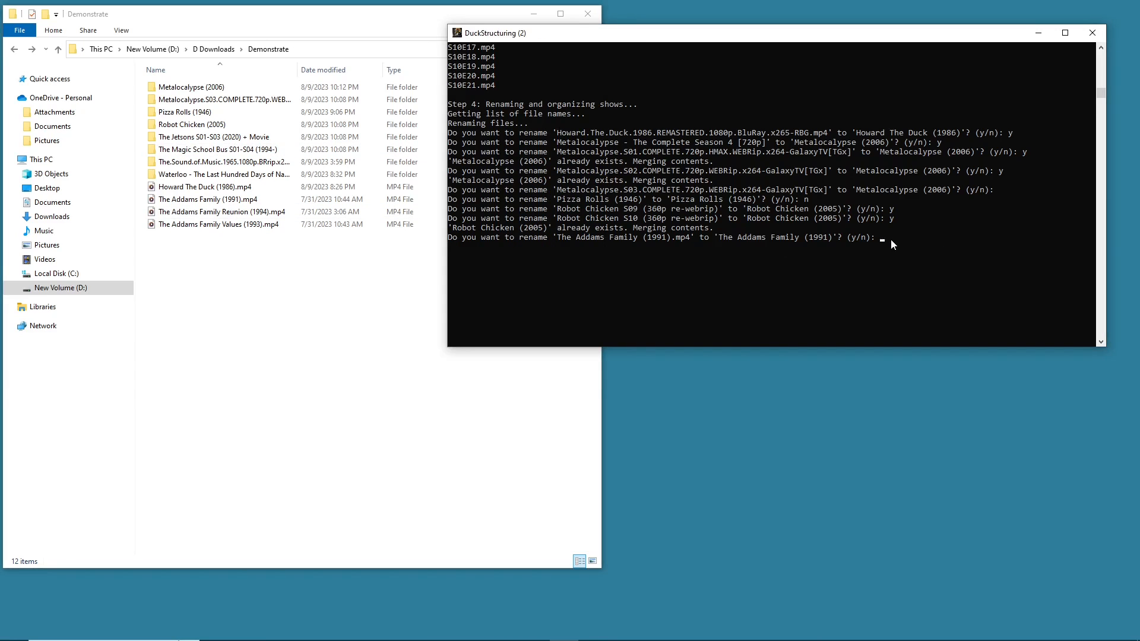
text(y)
key(Return)
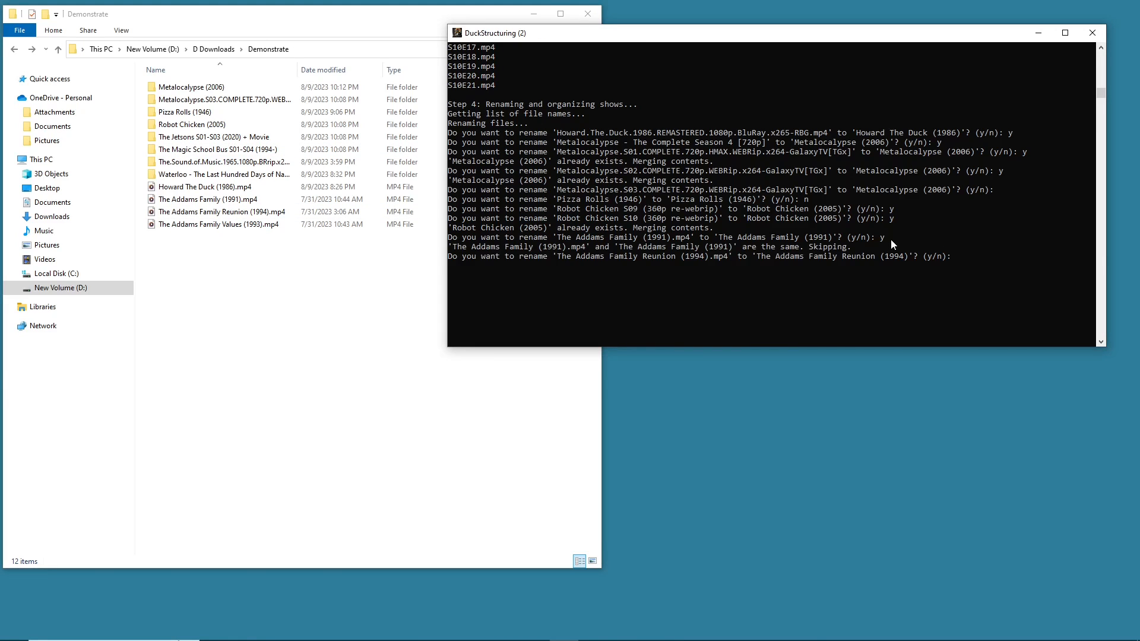
- Decline renaming The Addams Family Reunion (1994).mp4 and The Addams Family Values (1993).mp4
drag(449, 247, 738, 248)
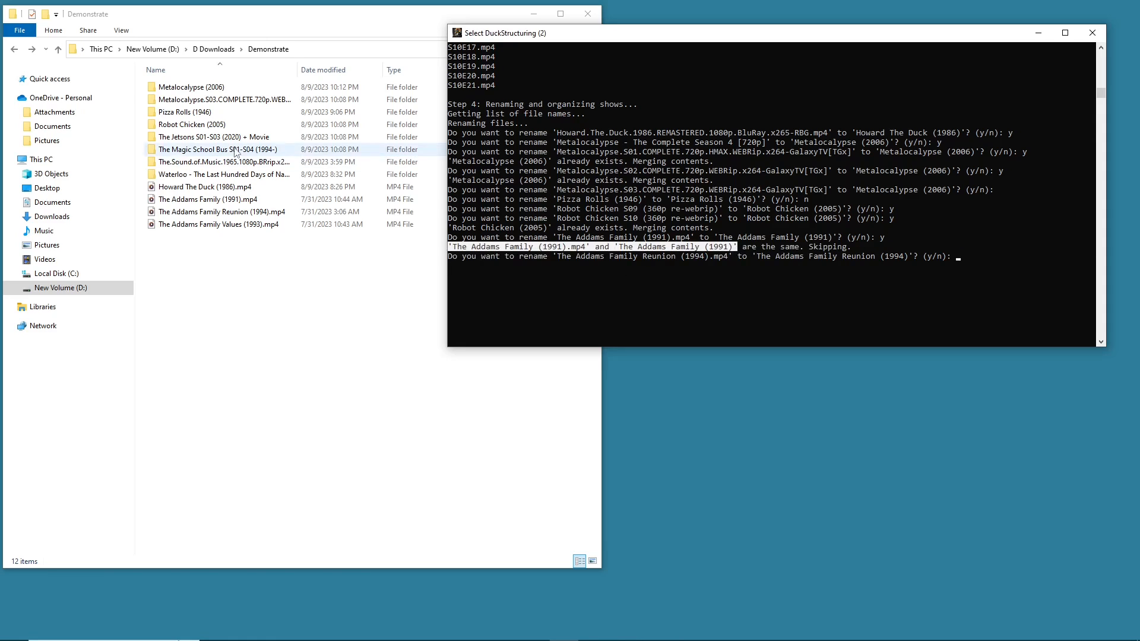
click(974, 256)
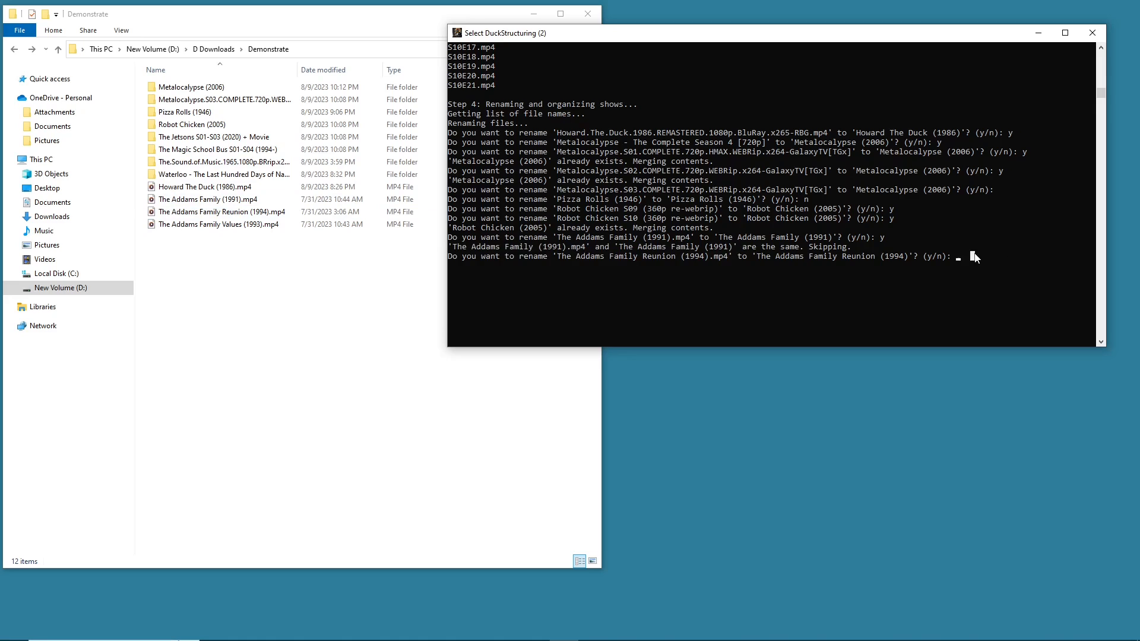
text(n)
key(Return)
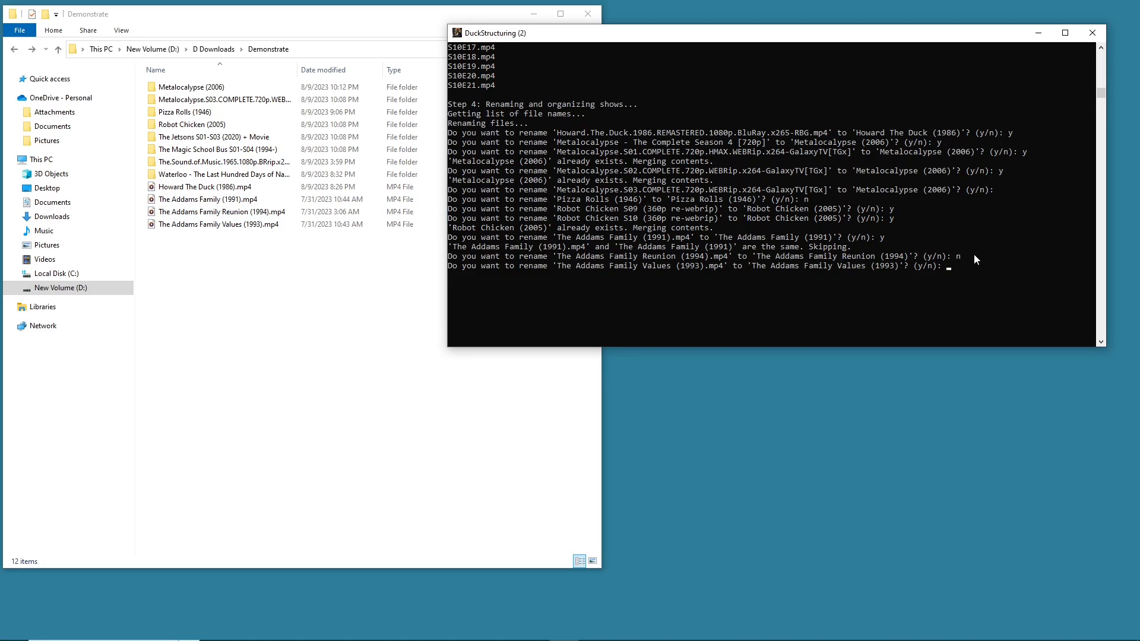
text(n)
key(Return)
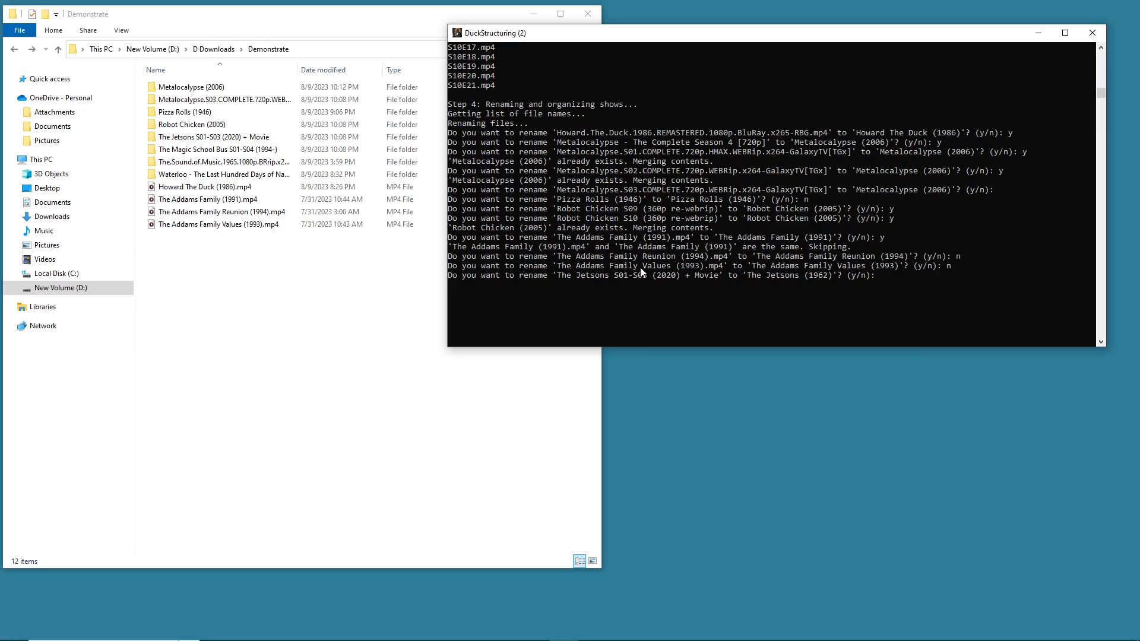
- Highlight The Jetsons S01-S03 (2020) folder name in the pending rename prompt
drag(671, 278, 624, 276)
click(735, 343)
drag(679, 275, 560, 279)
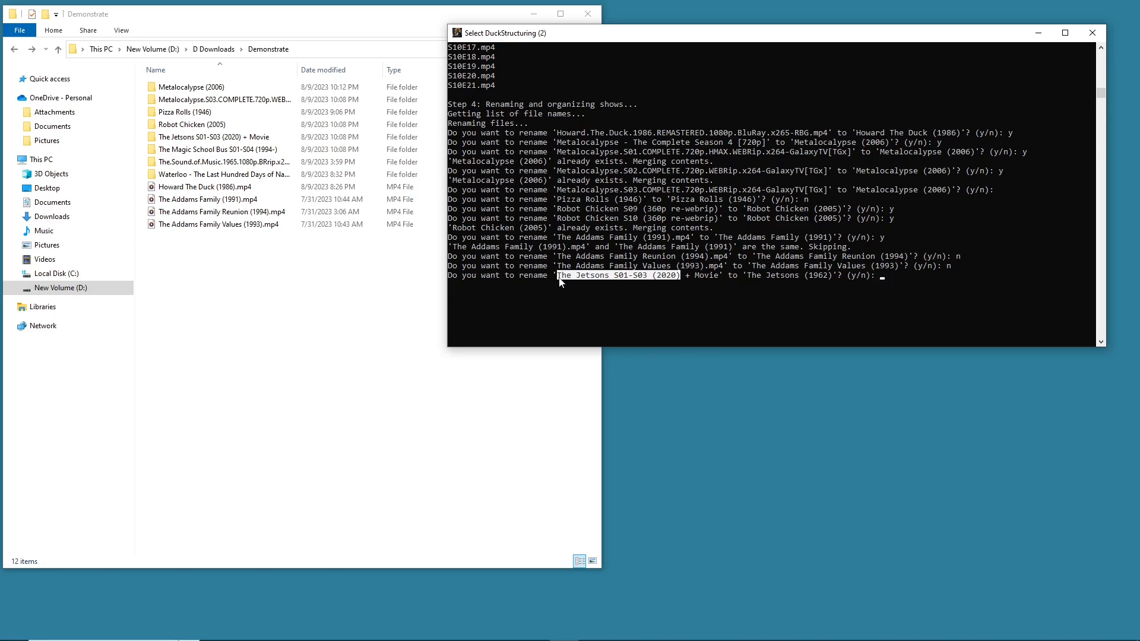
- Decline renaming The Jetsons S01-S03 (2020) + Movie to The Jetsons (1962)
drag(560, 281, 610, 279)
drag(454, 276, 750, 278)
click(831, 276)
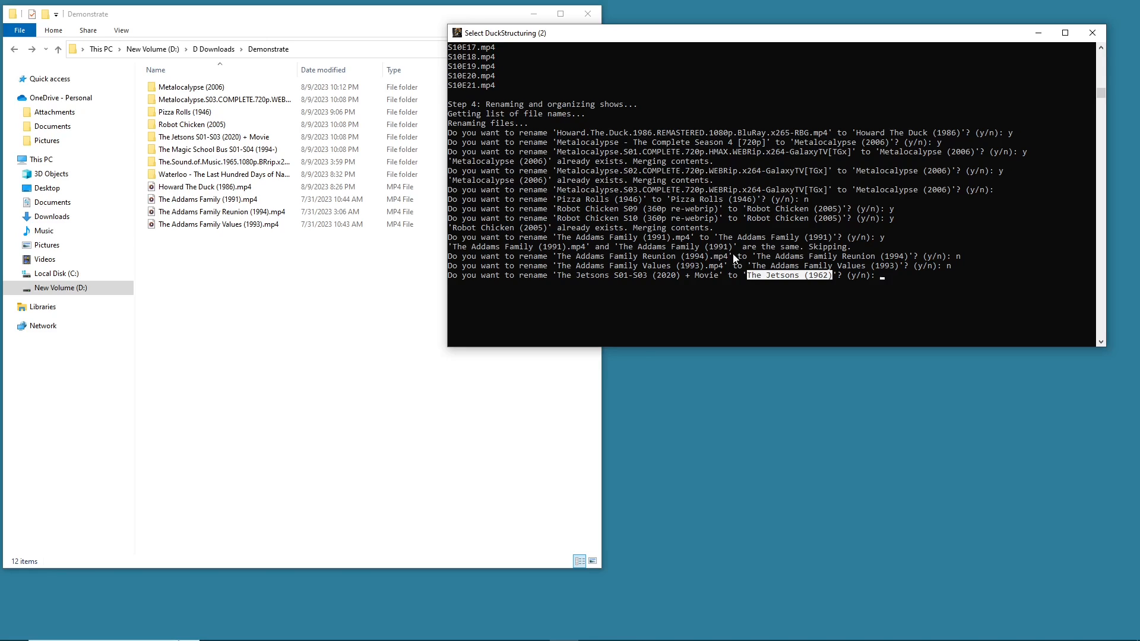
click(882, 278)
drag(743, 275, 833, 279)
click(588, 277)
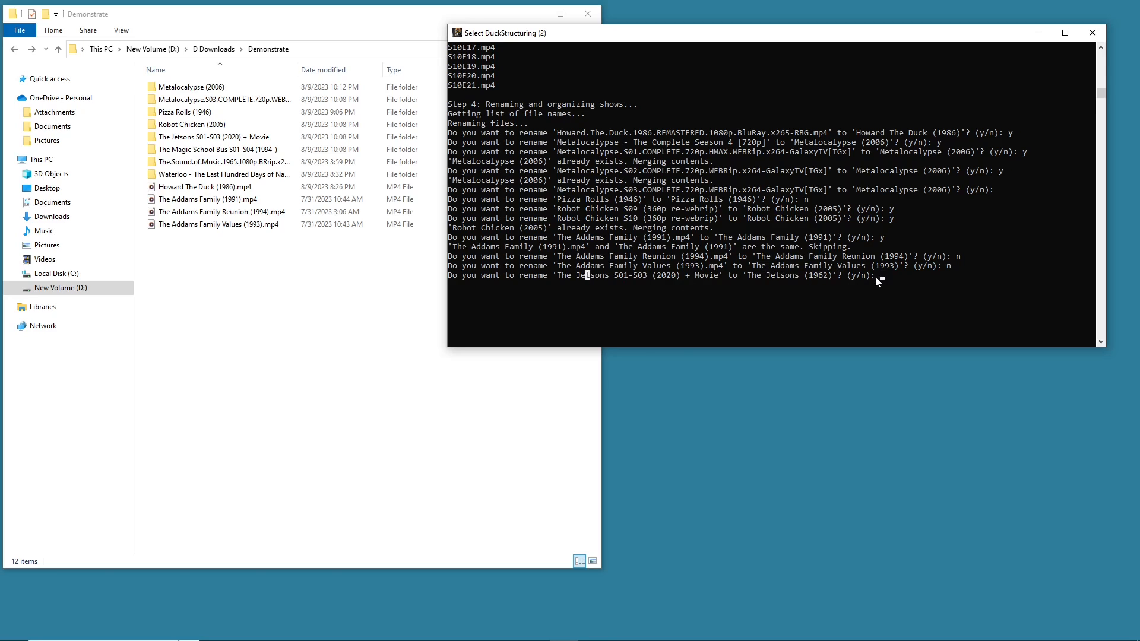
key(Escape)
text(n)
key(Return)
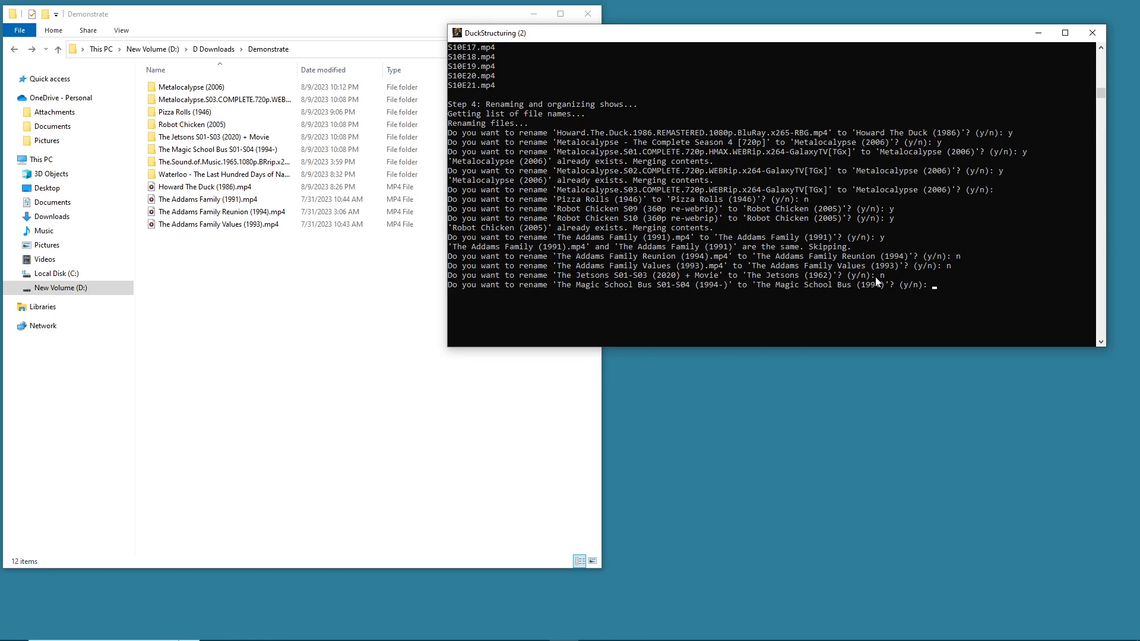
- Approve the renames for The Magic School Bus S01-S04, The Sound of Music and the Waterloo war epic
text(y)
key(Return)
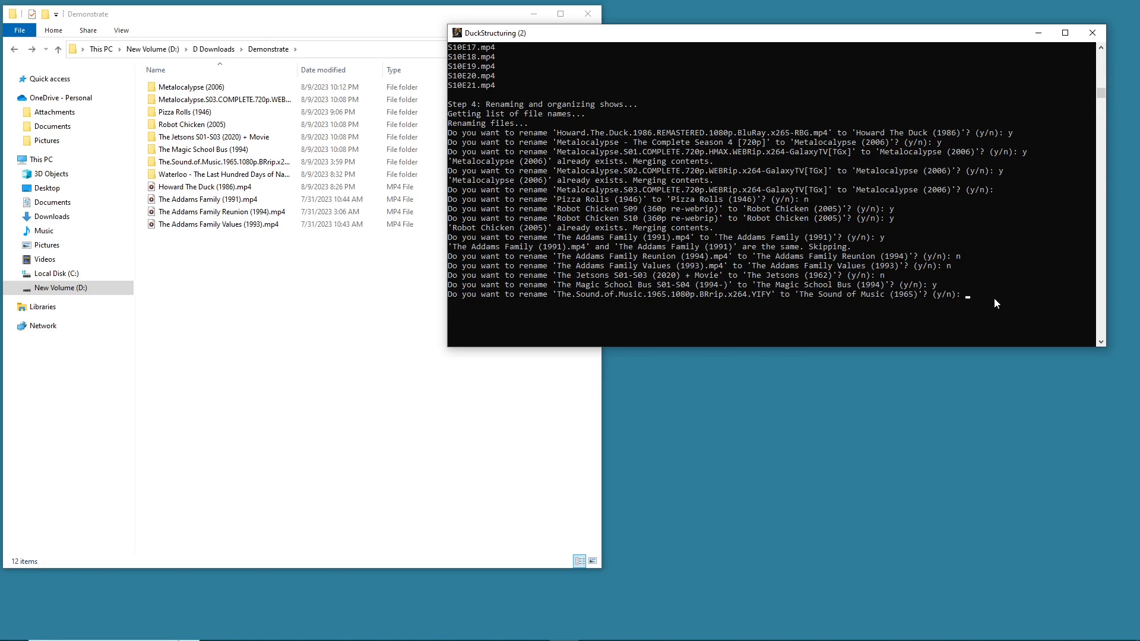
text(y)
key(Return)
text(y)
key(Return)
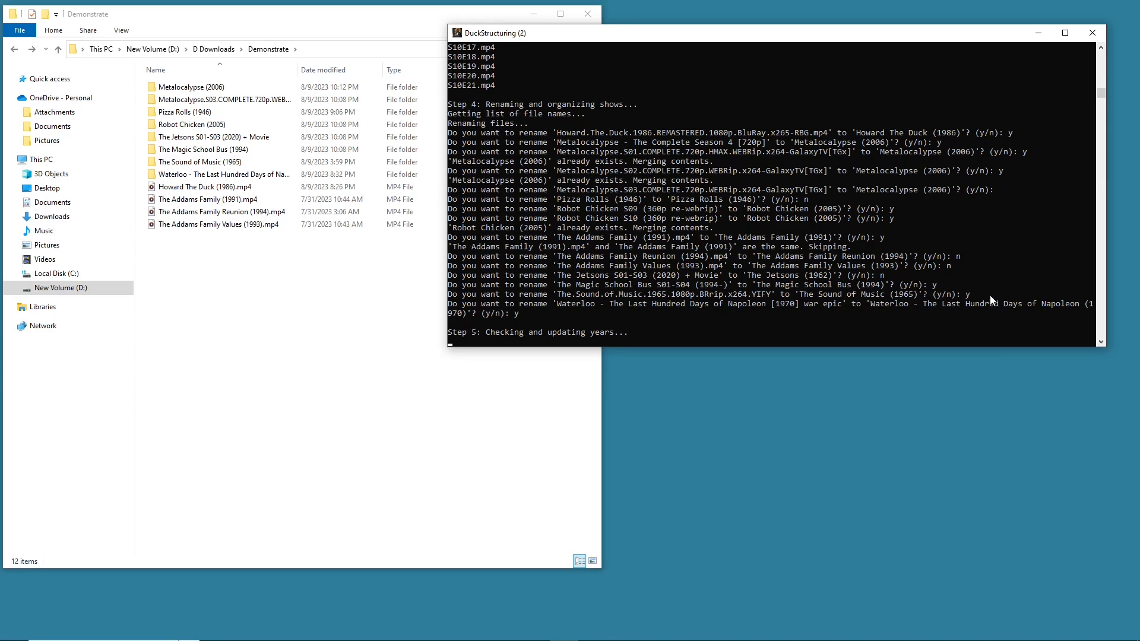
- Examine the Waterloo rename line and the start of the year-checking step in the console
drag(771, 304, 822, 307)
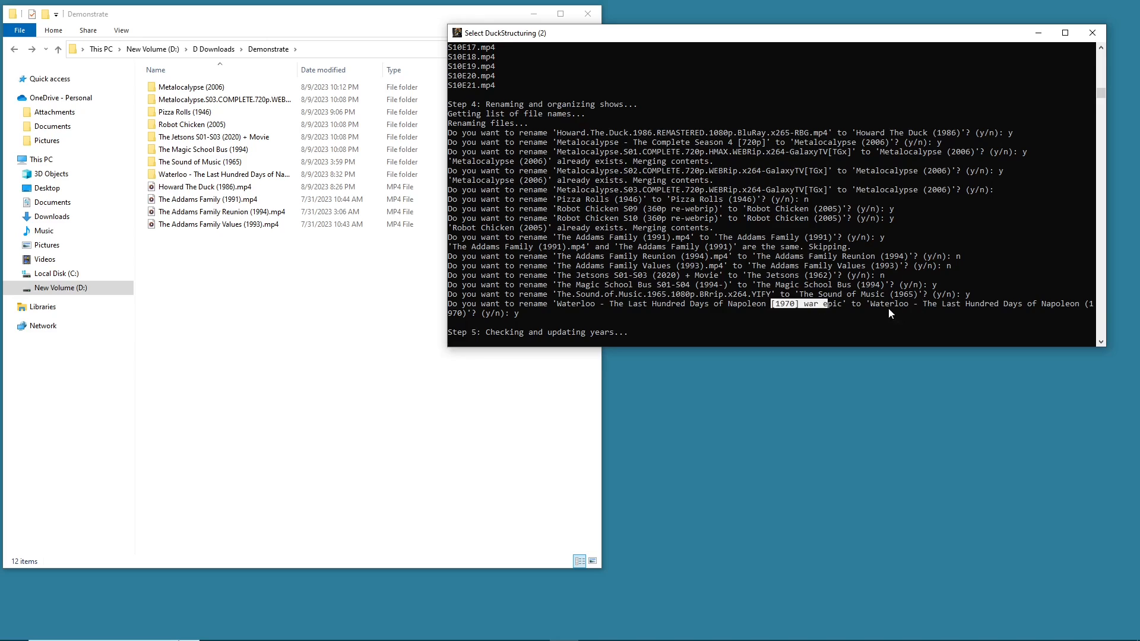
drag(943, 304, 1058, 305)
click(454, 315)
scroll(609, 293, down, 4)
click(512, 228)
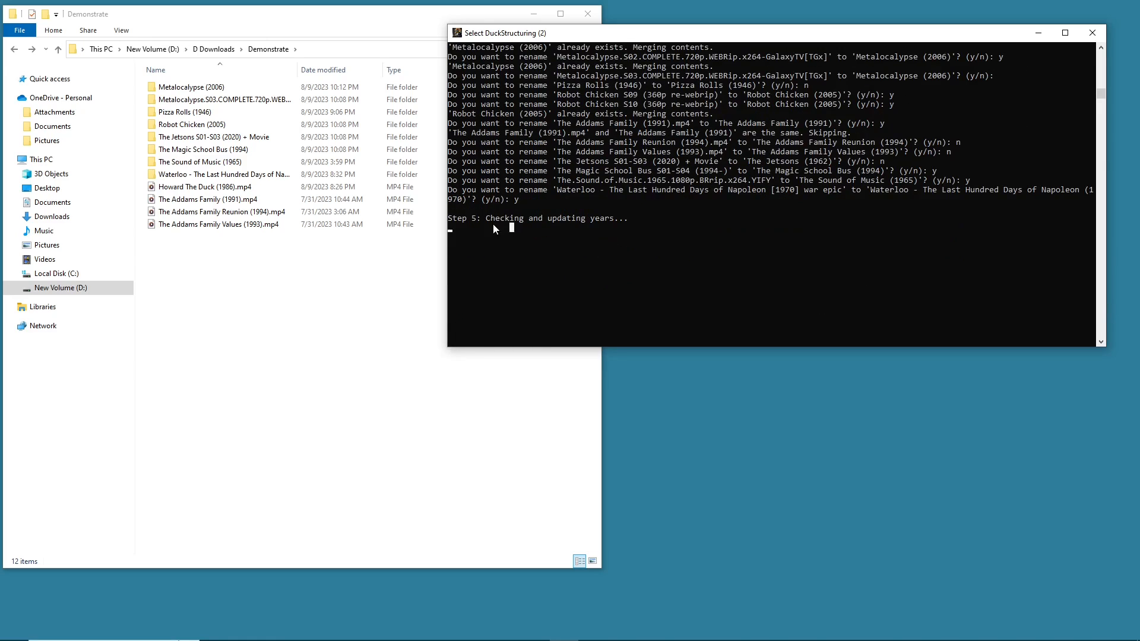
drag(547, 215, 642, 227)
click(640, 228)
scroll(626, 224, up, 5)
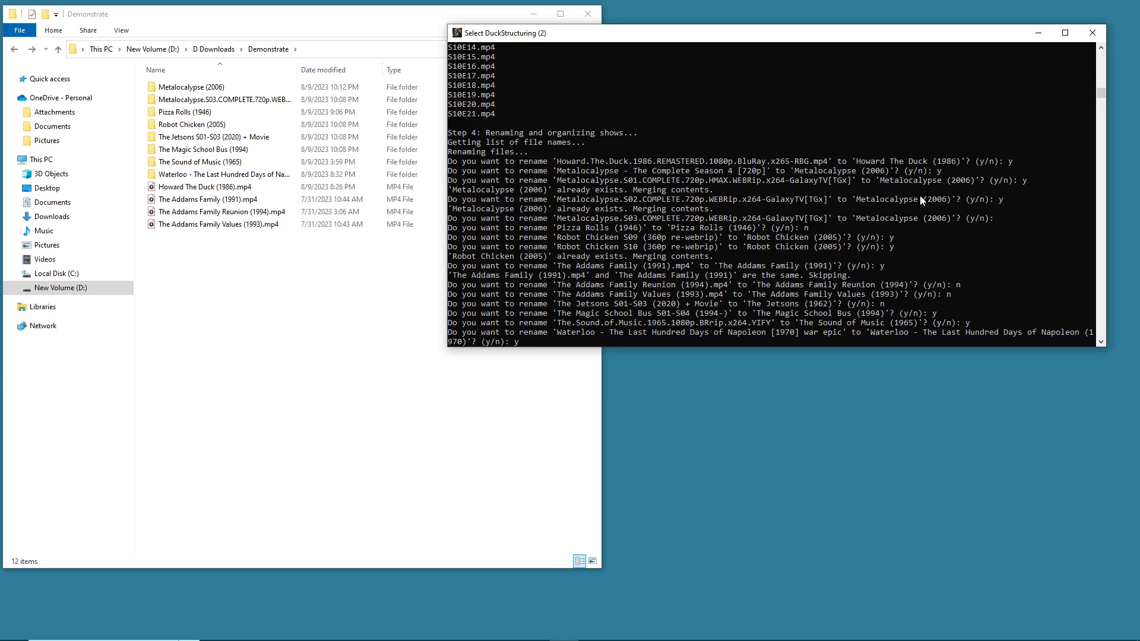
key(Return)
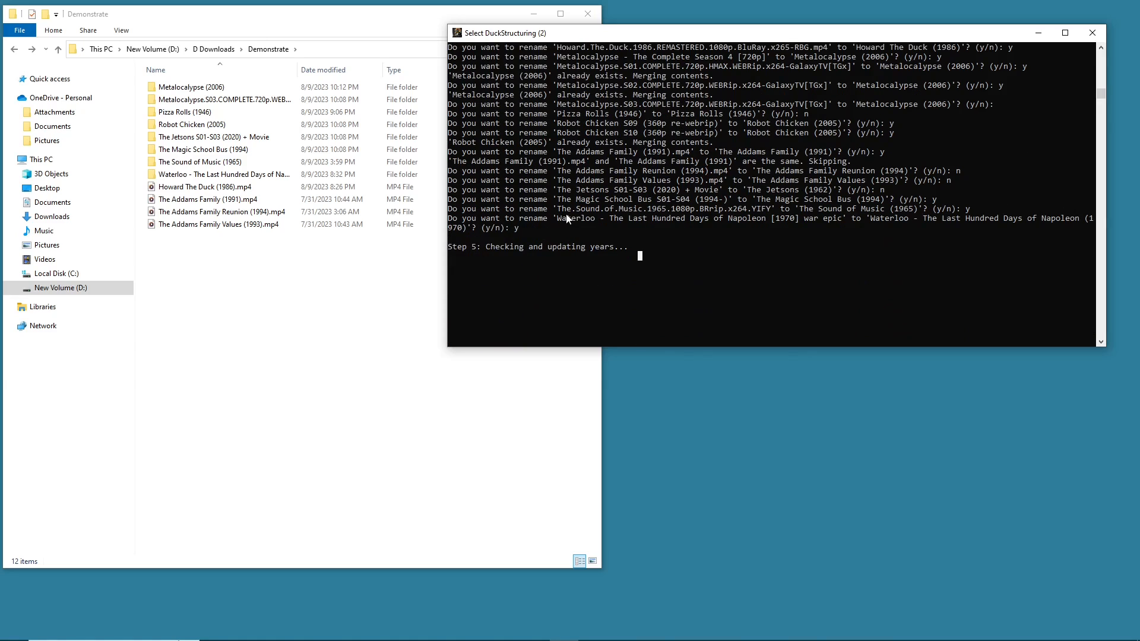
key(Escape)
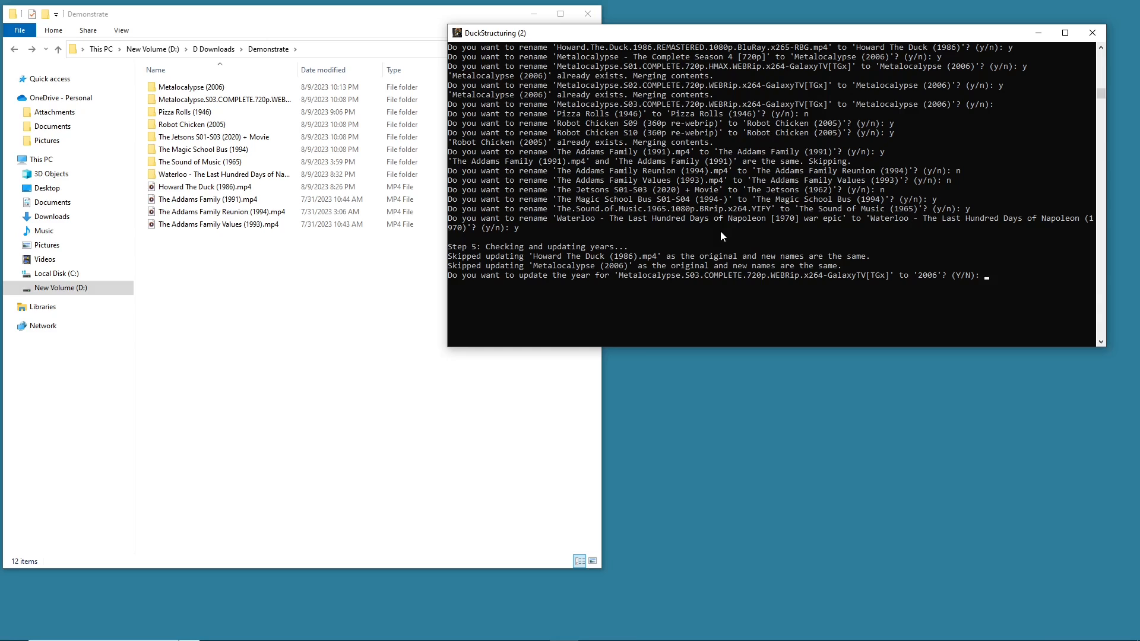
- Decline updating the year of Metalocalypse.S03.COMPLETE.720p.WEBRip.x264-GalaxyTV[TGx] to 2006
scroll(715, 232, up, 1)
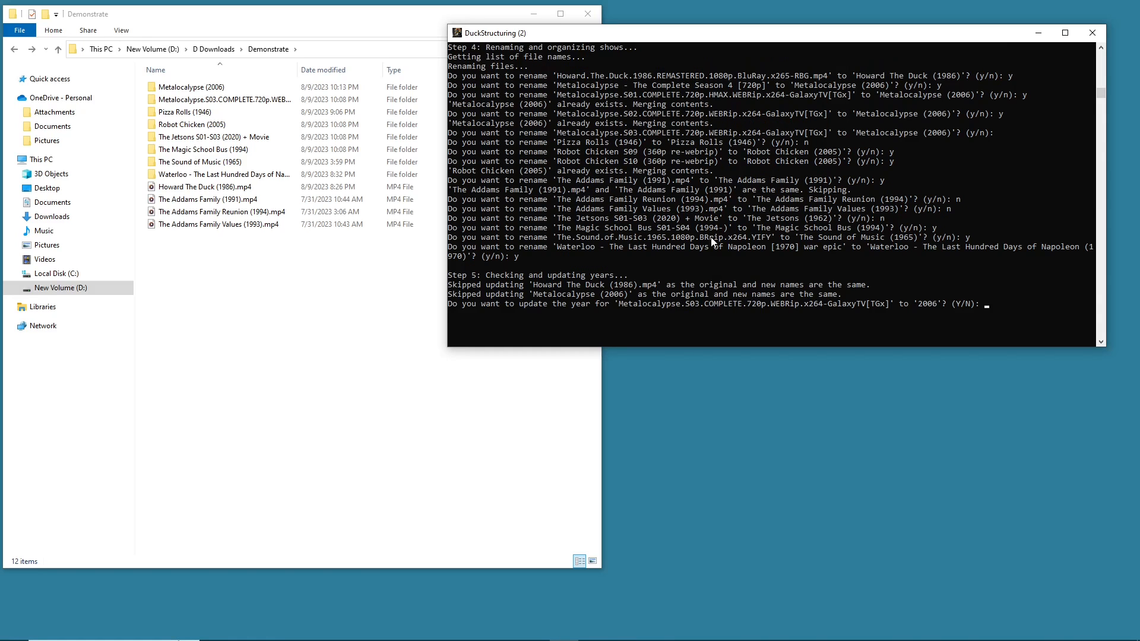
drag(626, 131, 649, 131)
click(874, 303)
double_click(874, 304)
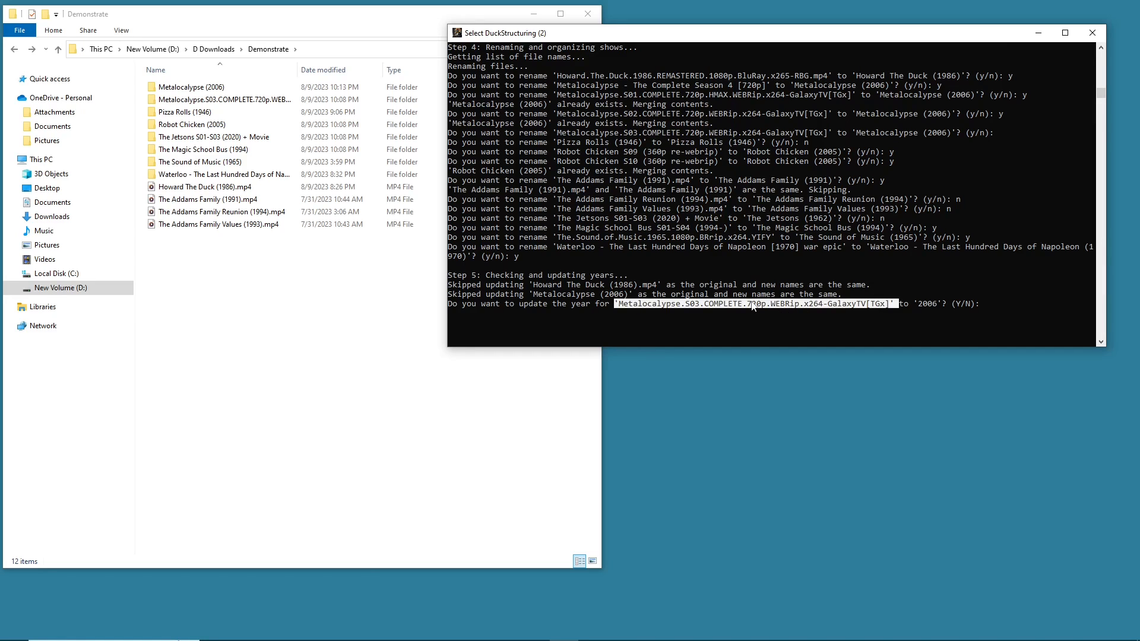
drag(752, 303, 770, 304)
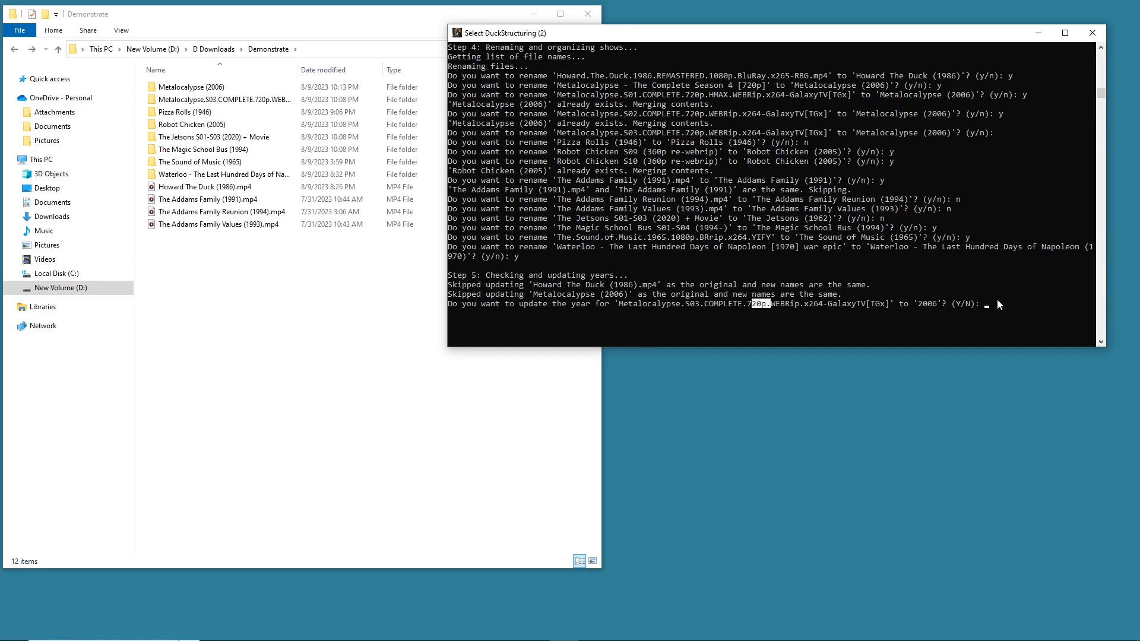
key(Escape)
text(n)
key(Return)
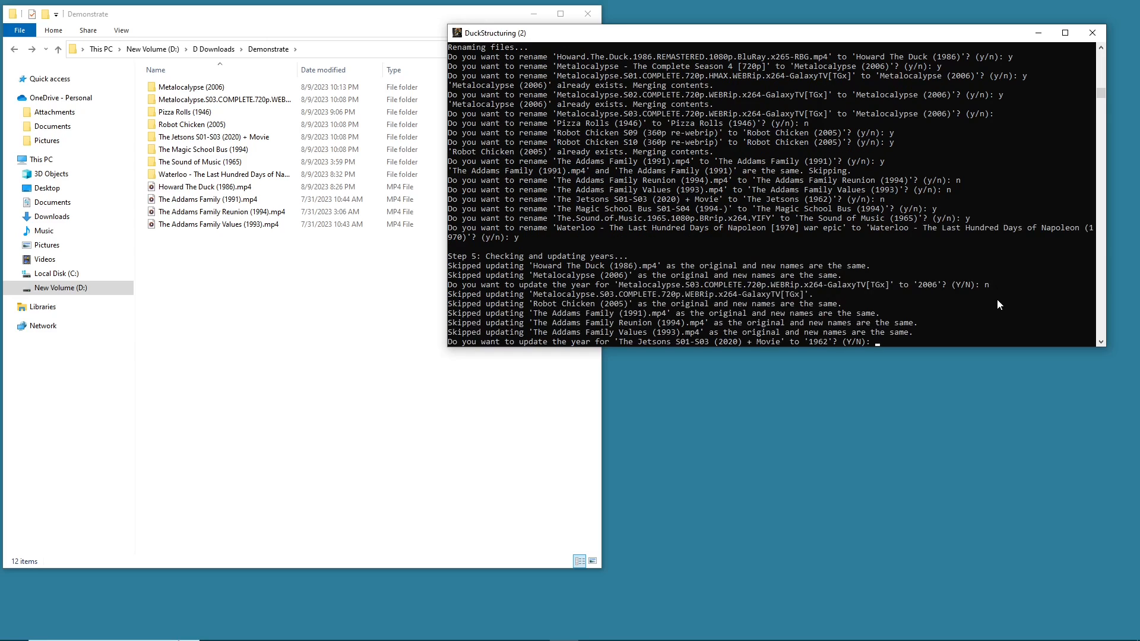
- Examine the year-check output lines and the pending Jetsons year prompt
scroll(909, 318, down, 1)
drag(521, 296, 706, 291)
drag(621, 286, 659, 284)
drag(578, 276, 636, 275)
drag(564, 257, 599, 247)
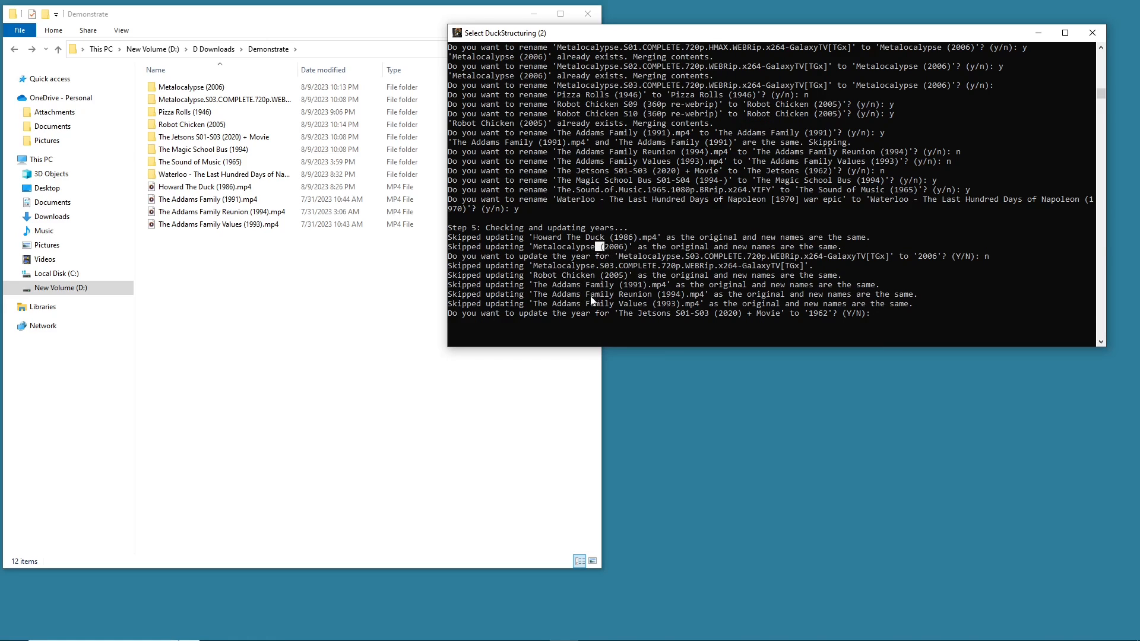
drag(450, 314, 743, 314)
click(617, 312)
click(621, 313)
drag(667, 313, 685, 314)
click(811, 313)
scroll(469, 230, up, 3)
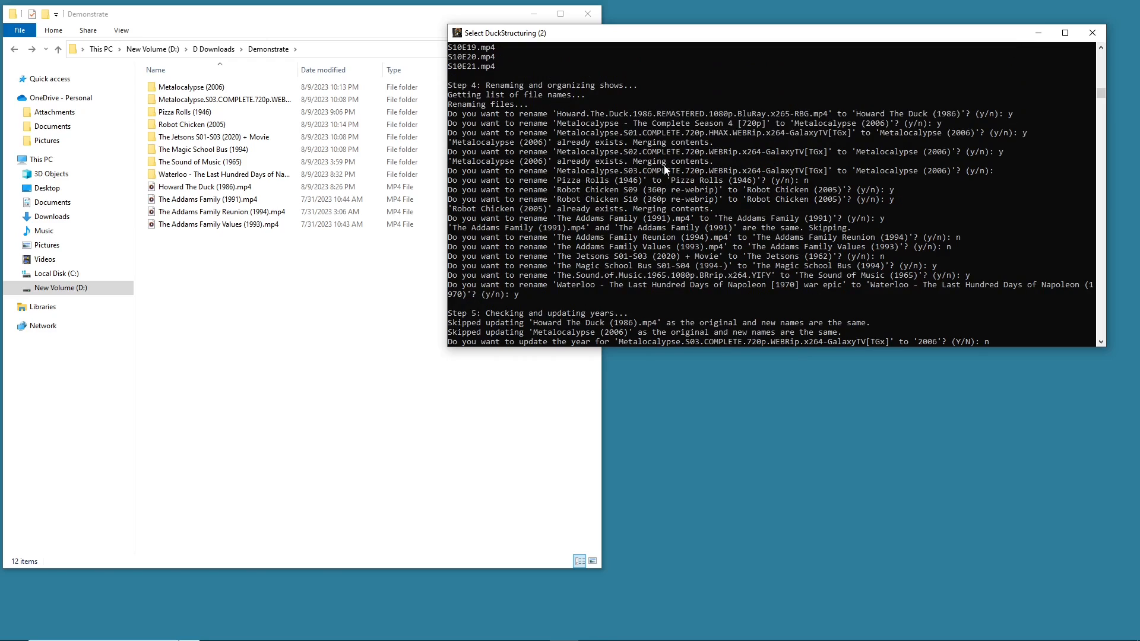
scroll(818, 187, down, 3)
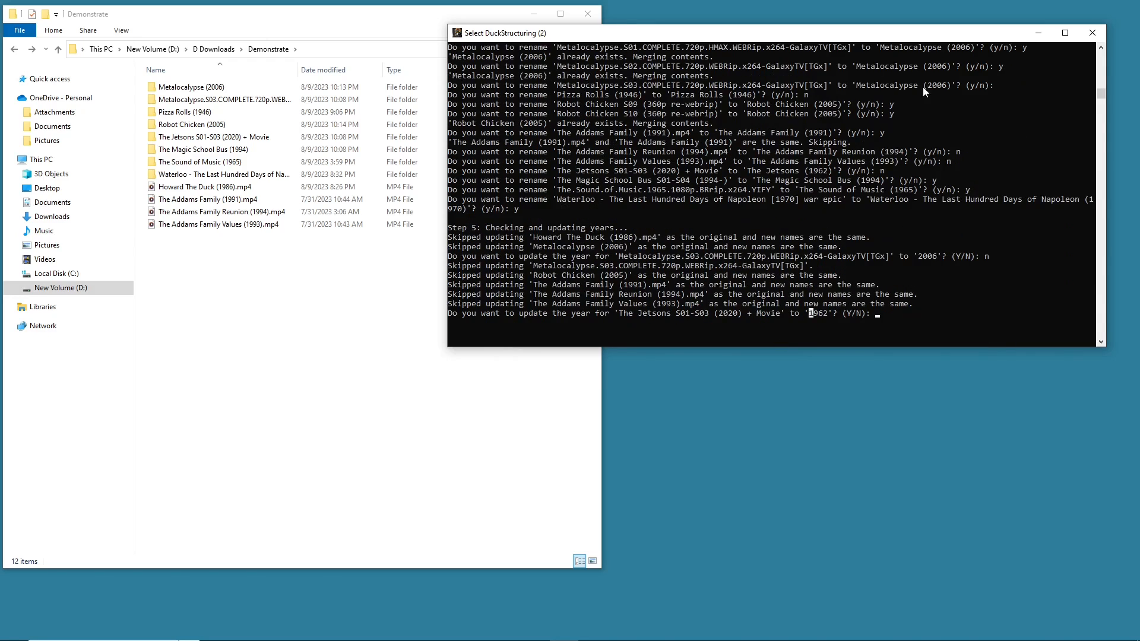
- Approve updating The Jetsons S01-S03 (2020) + Movie year to 1962 and select its renamed folder
text(y)
key(Return)
drag(450, 125, 822, 211)
click(407, 297)
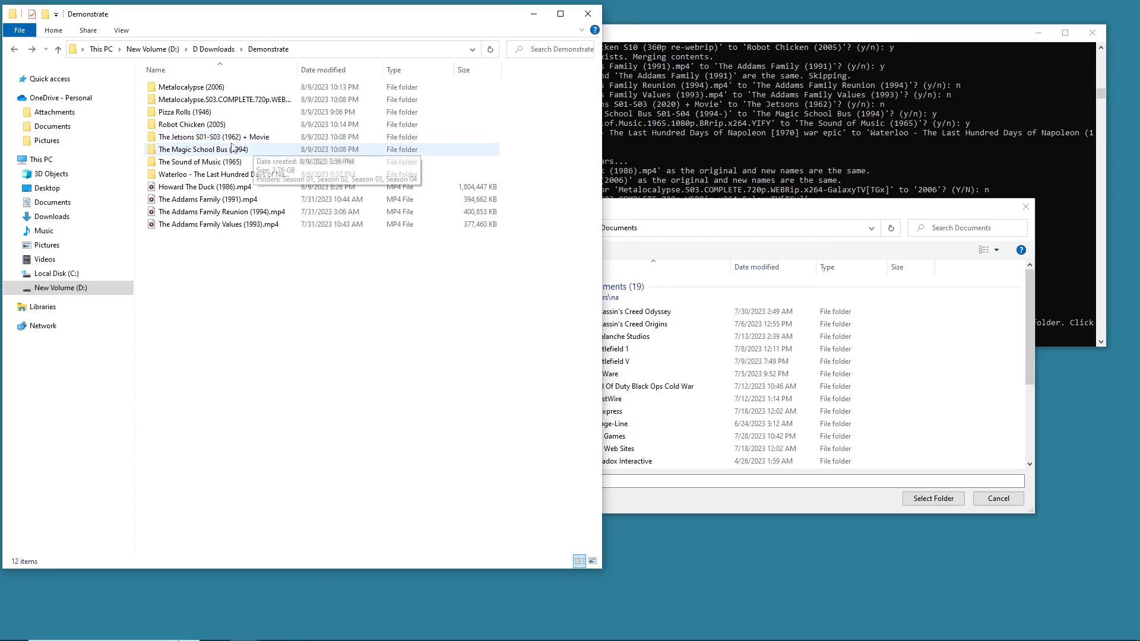
click(192, 142)
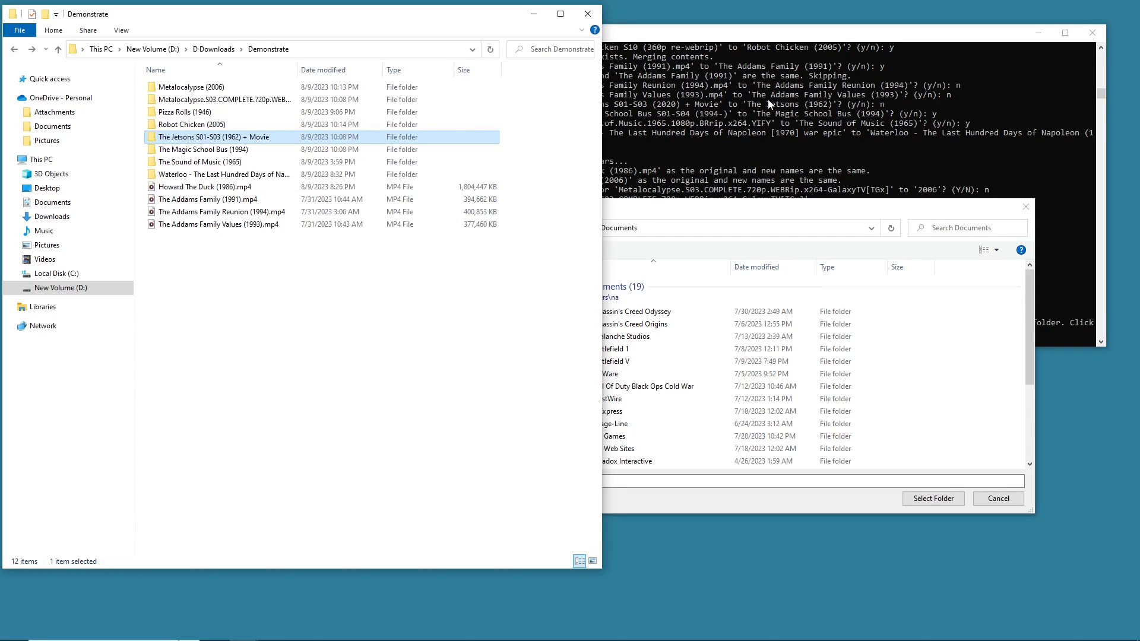
- Review the year-check results and the movie organiser instructions in the console
click(699, 102)
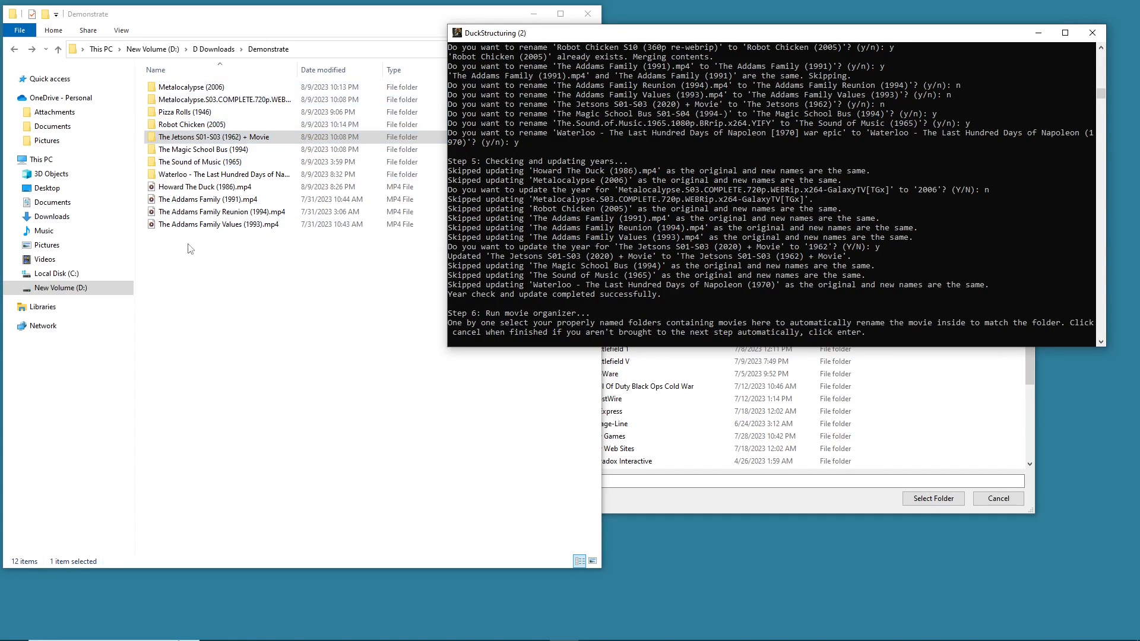
click(233, 102)
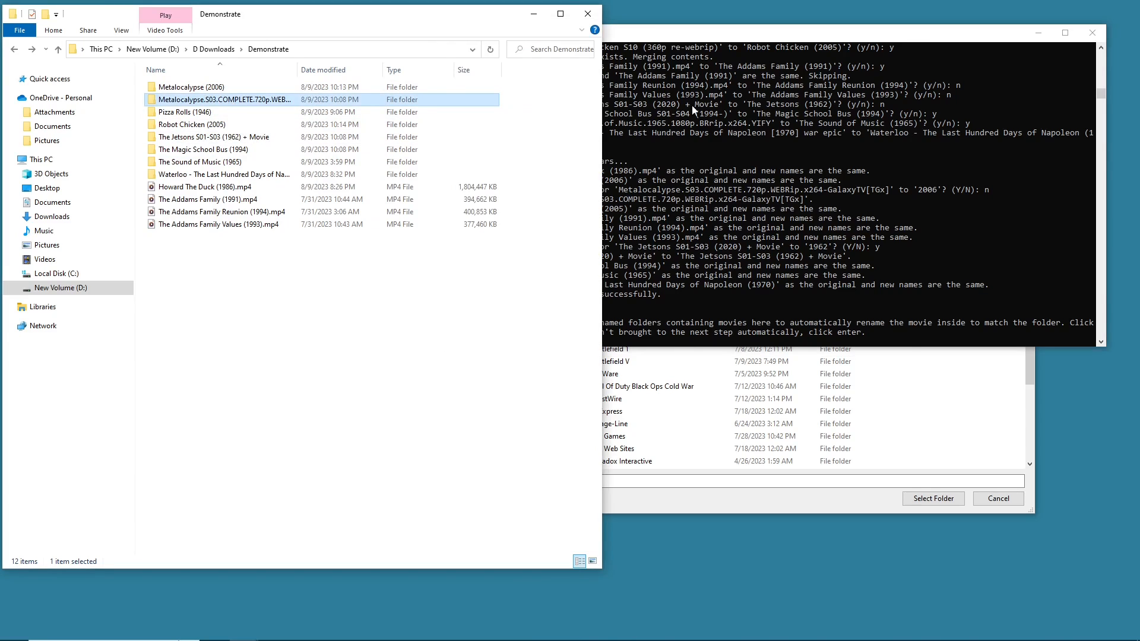
scroll(820, 127, up, 4)
click(820, 126)
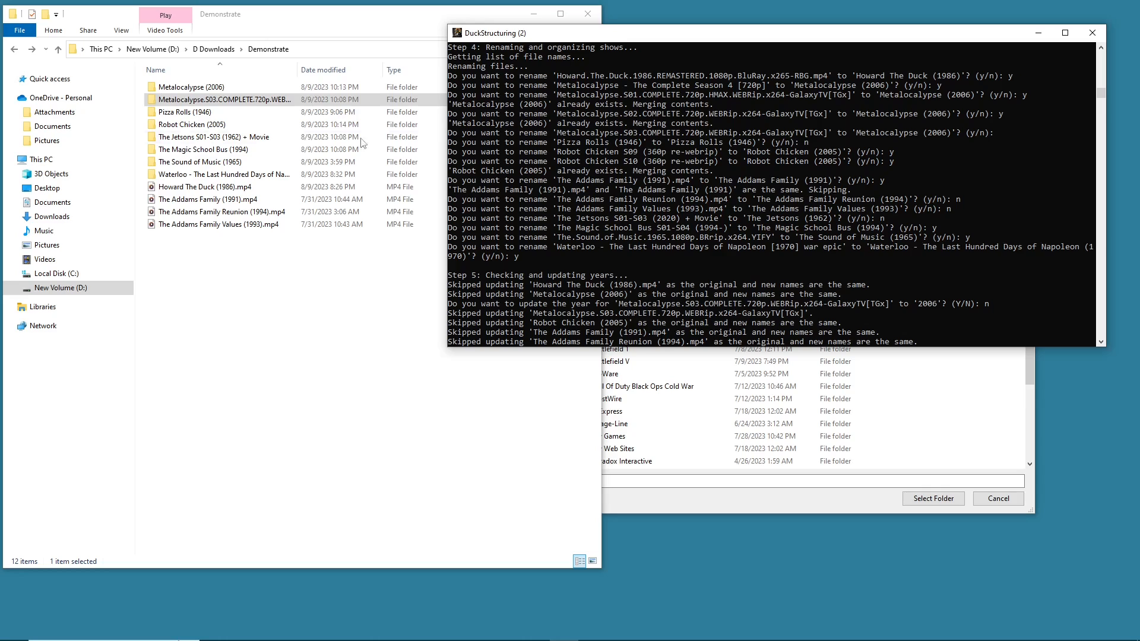
click(991, 133)
click(996, 133)
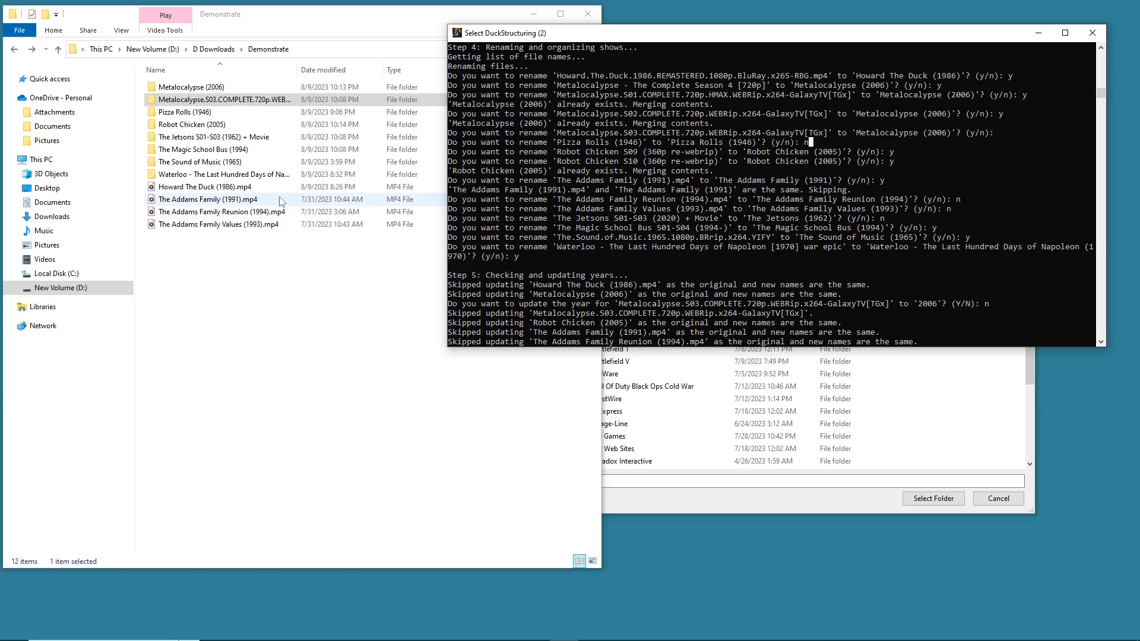
click(208, 237)
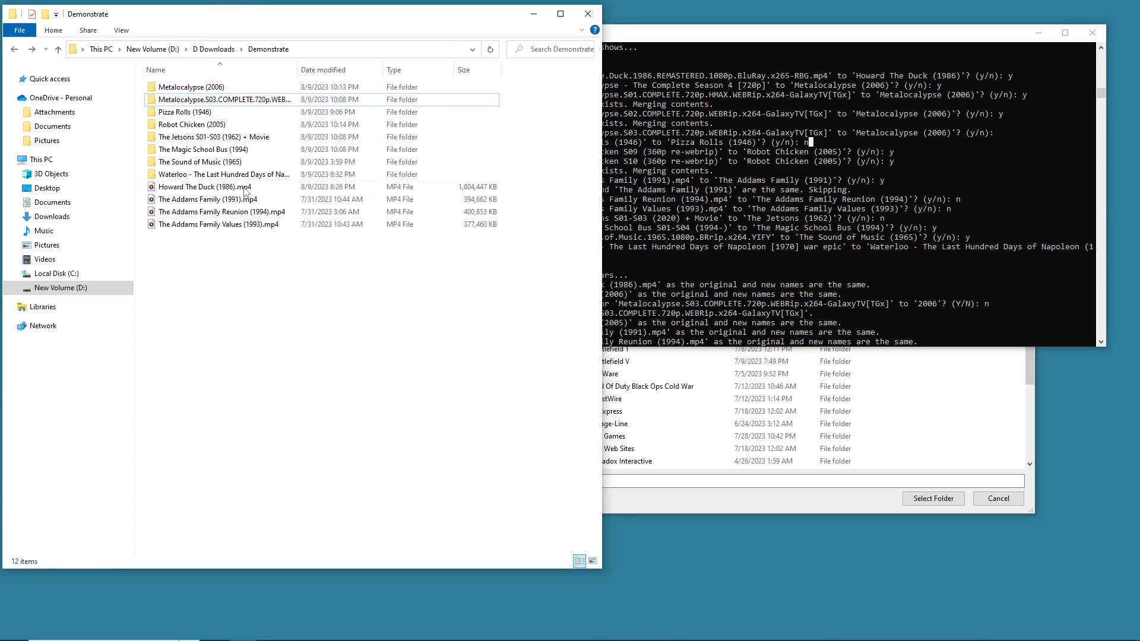
click(878, 192)
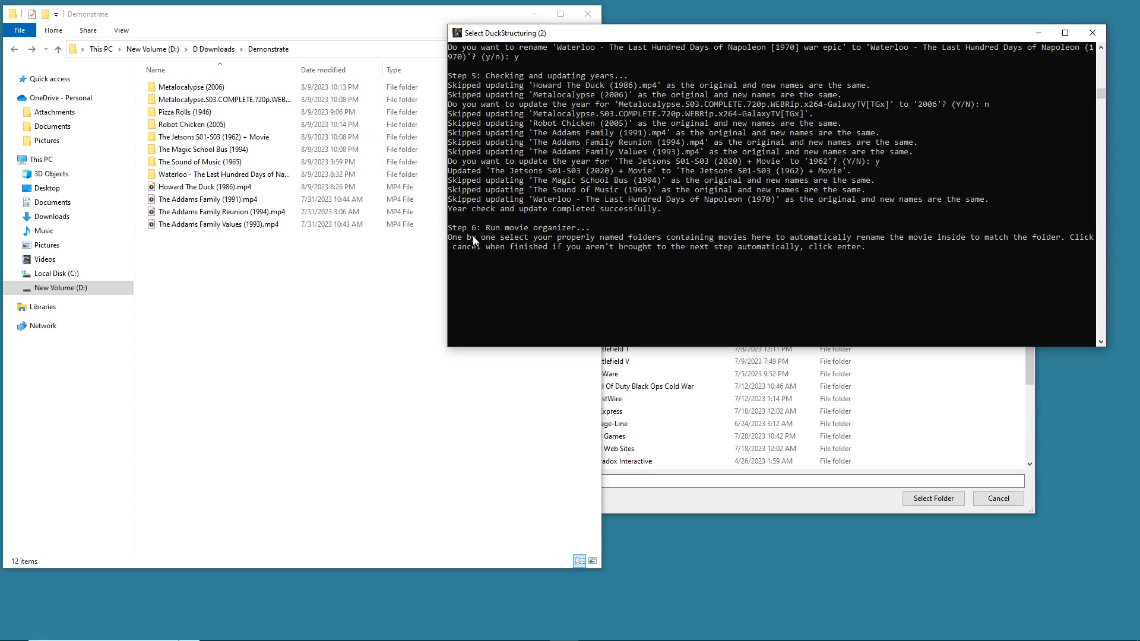
scroll(608, 271, up, 1)
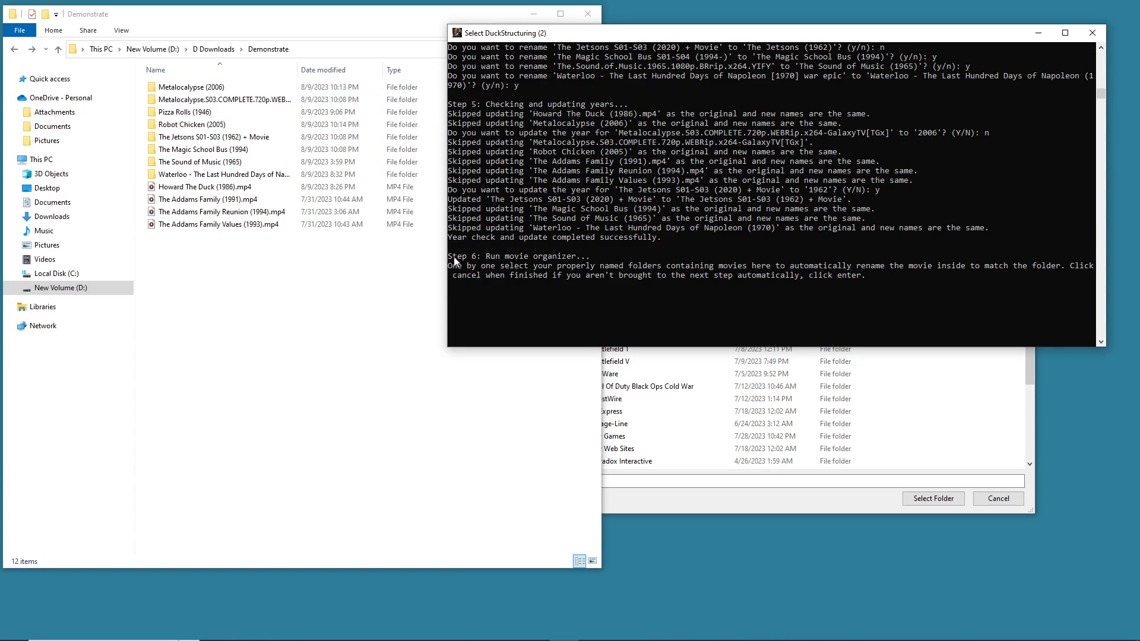
drag(455, 268, 486, 269)
drag(579, 269, 1062, 271)
click(793, 266)
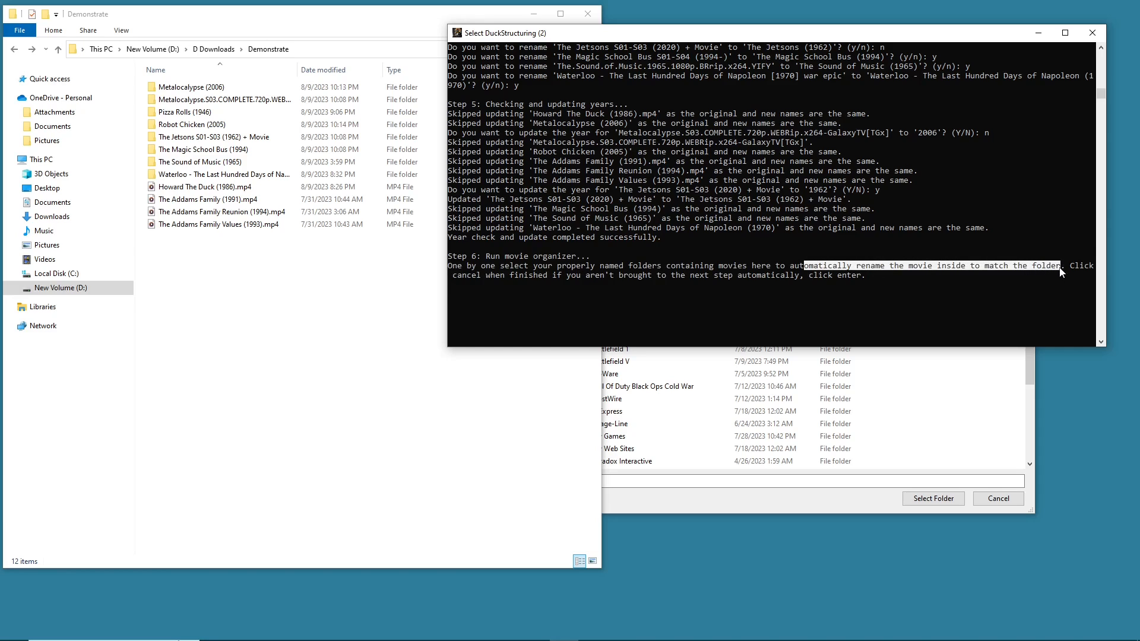
- Navigate the Select Folder dialog to New Volume (D:) > D Downloads > Demonstrate
click(925, 372)
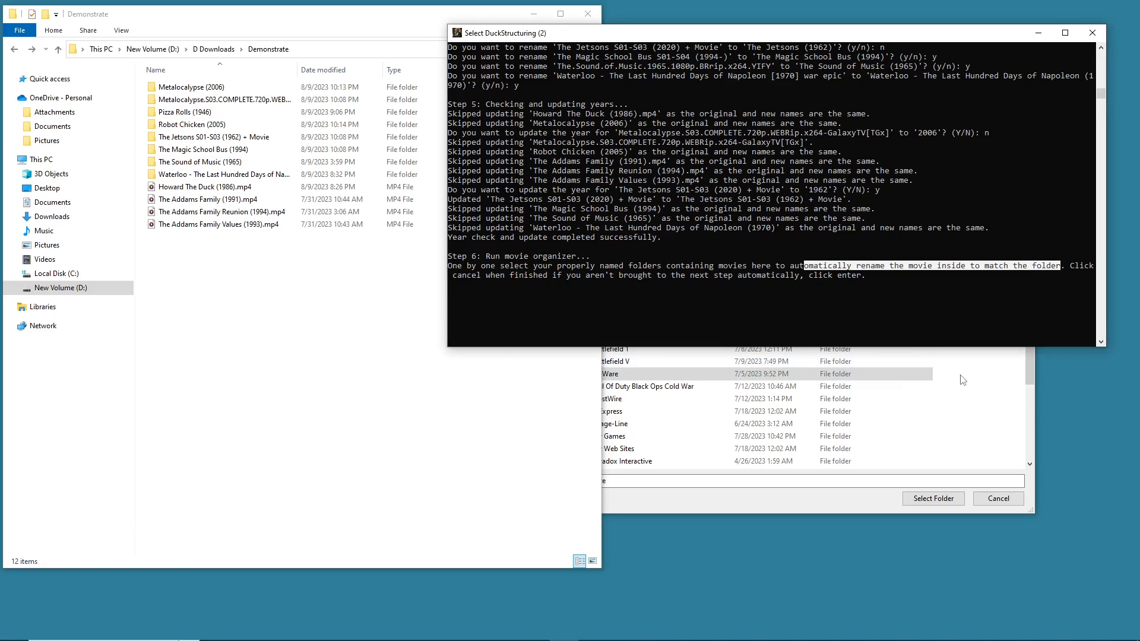
click(987, 370)
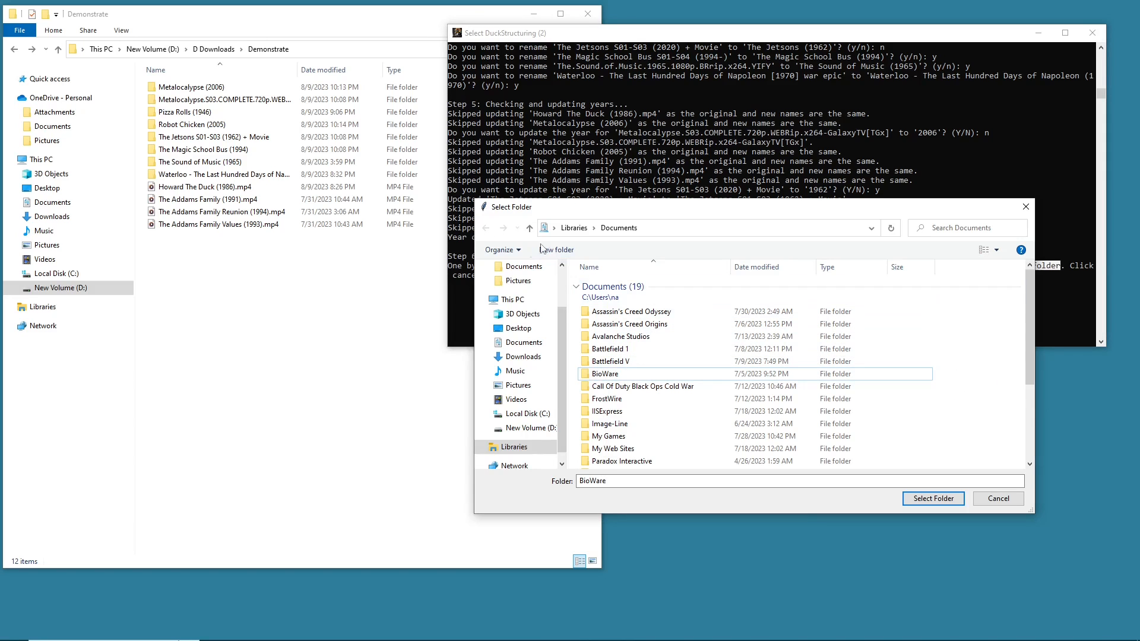
scroll(544, 399, up, 2)
scroll(544, 400, down, 2)
click(526, 413)
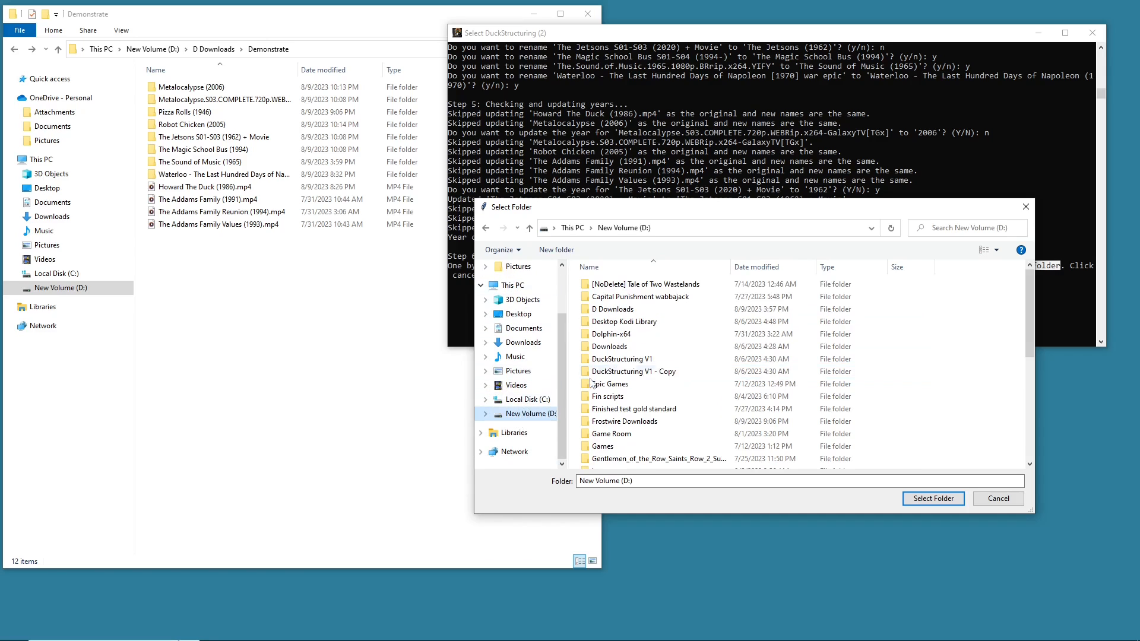
click(617, 310)
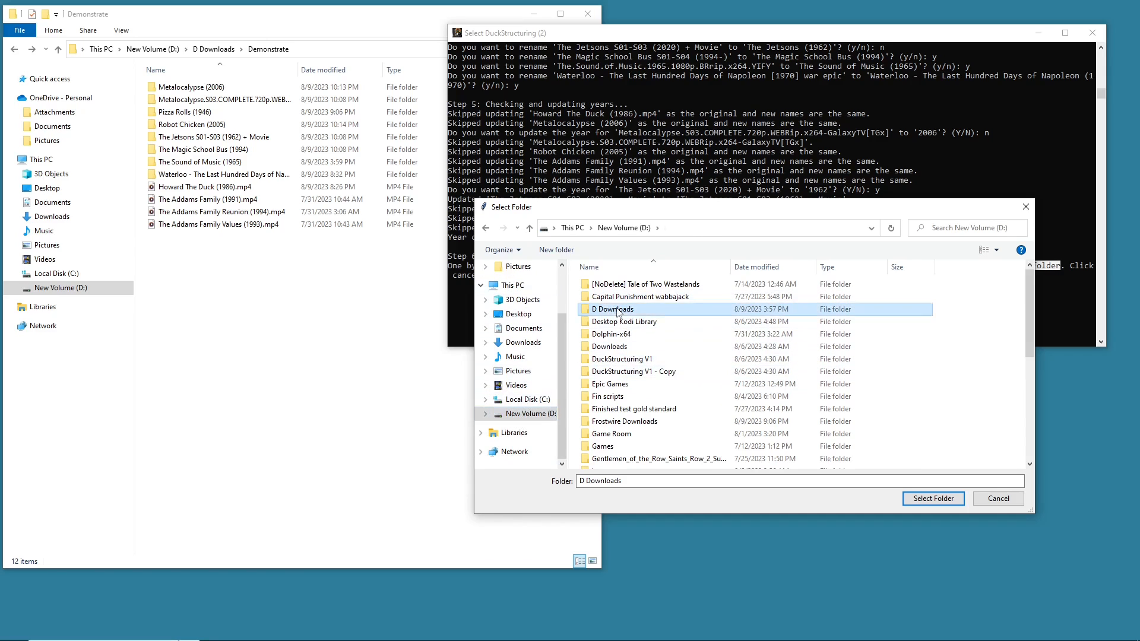
double_click(618, 310)
double_click(617, 310)
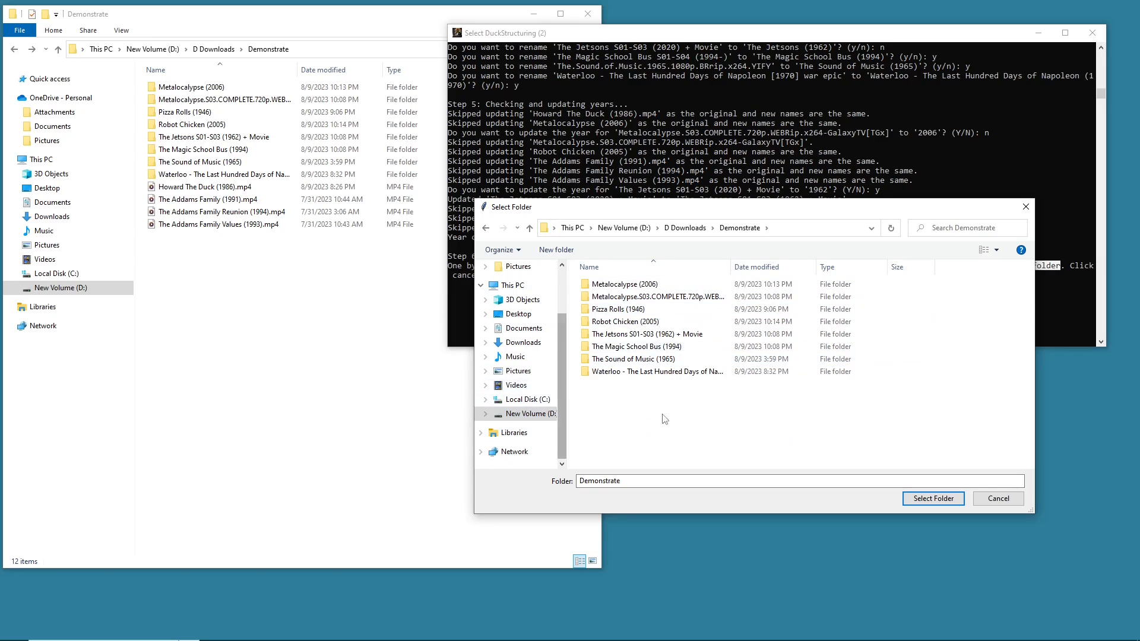
- Highlight The Sound of Music (1965) folder in the Select Folder dialog for the movie organiser
click(679, 364)
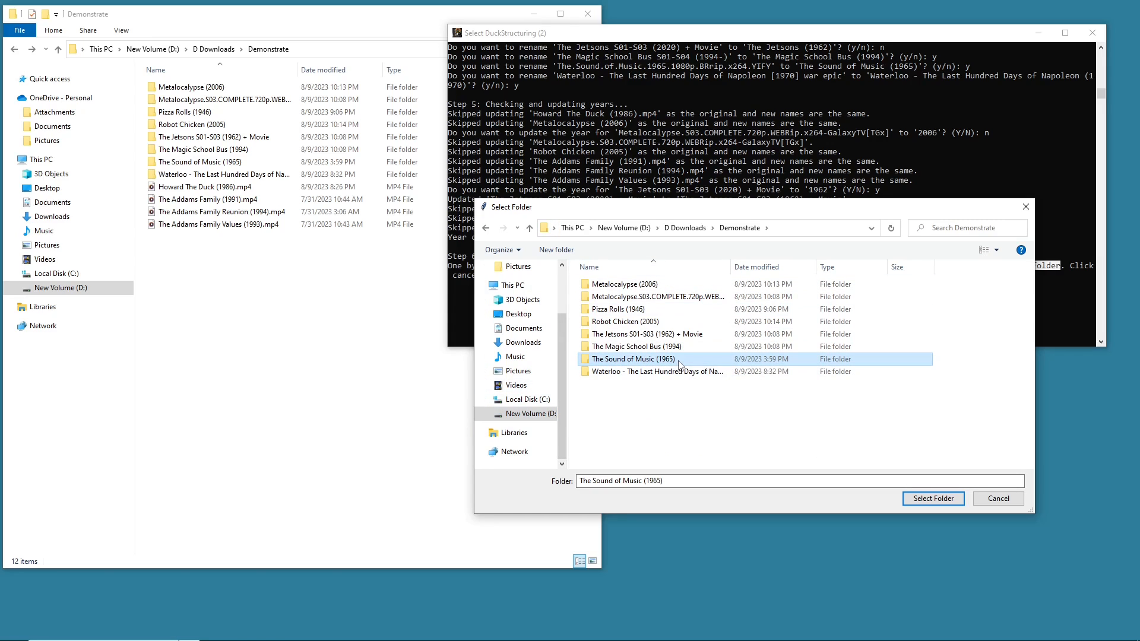
click(647, 374)
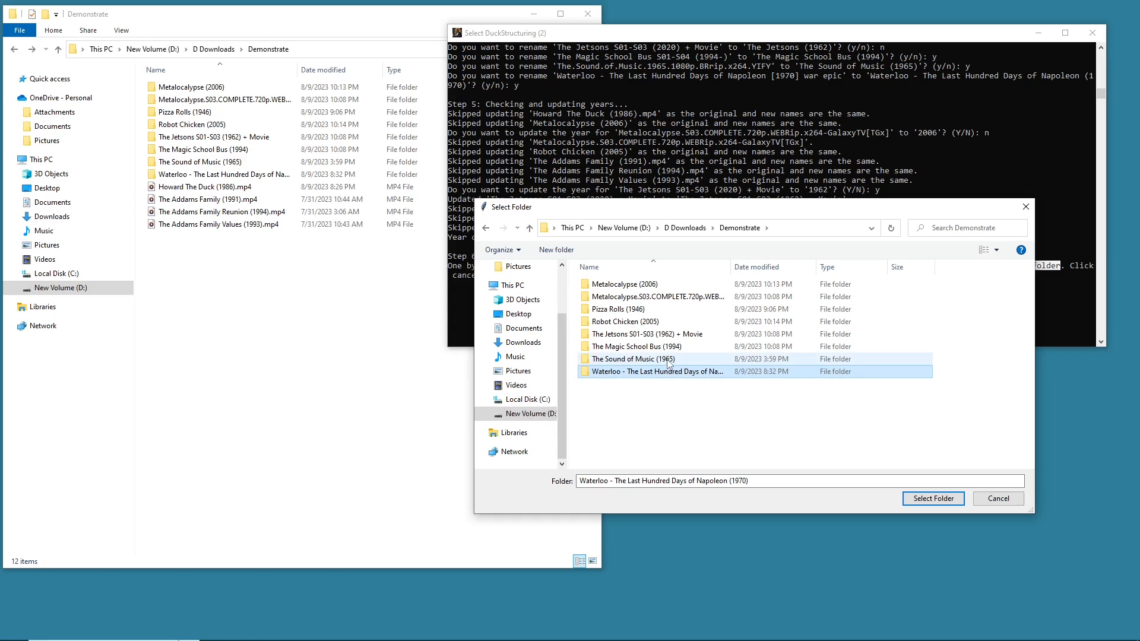
click(662, 361)
double_click(661, 361)
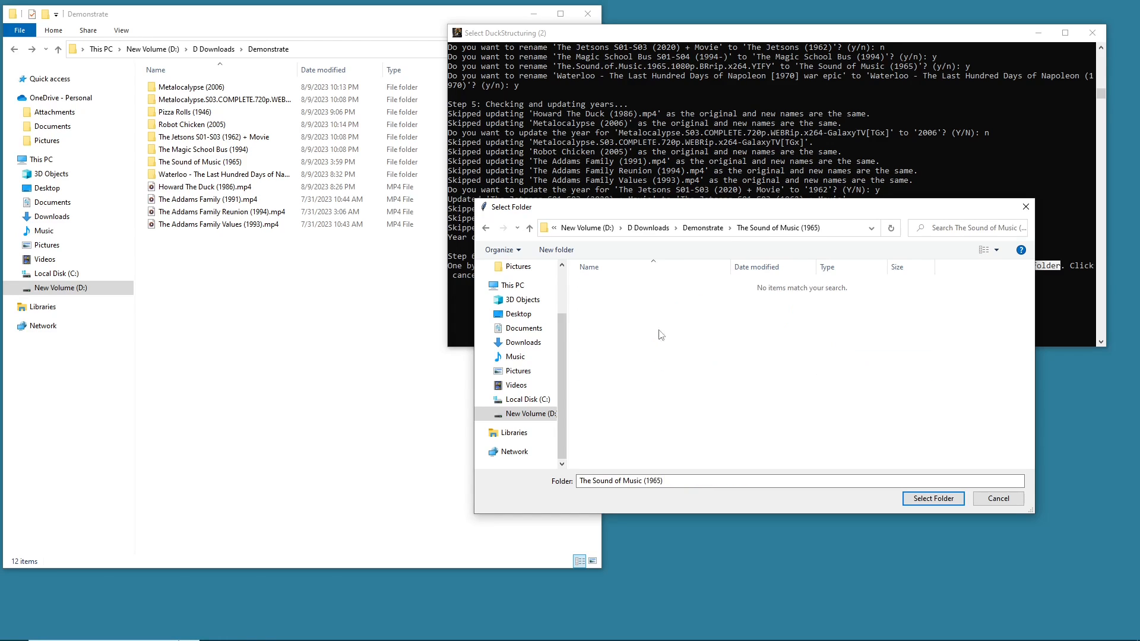
click(487, 229)
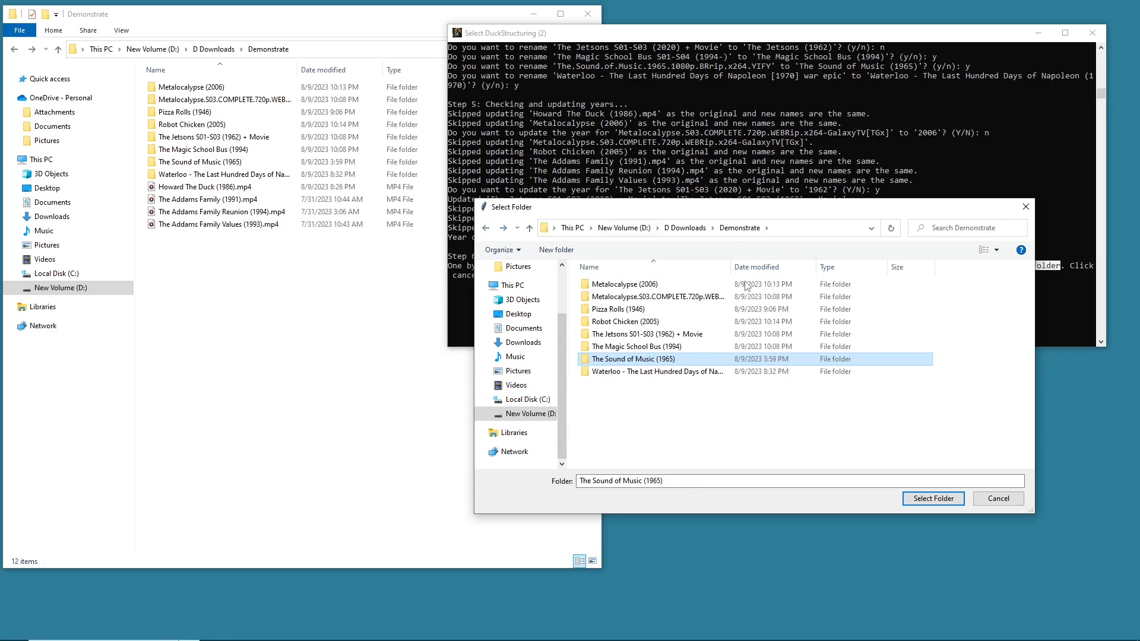
- Inspect the files inside The Sound of Music (1965) folder in the file explorer
click(370, 312)
double_click(237, 162)
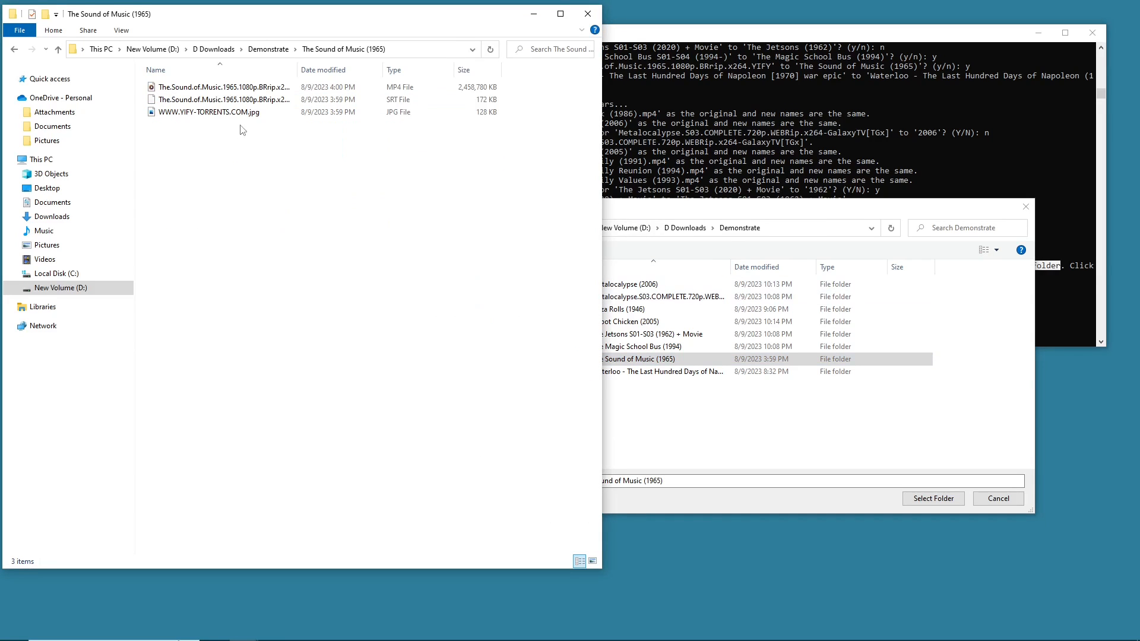
click(168, 88)
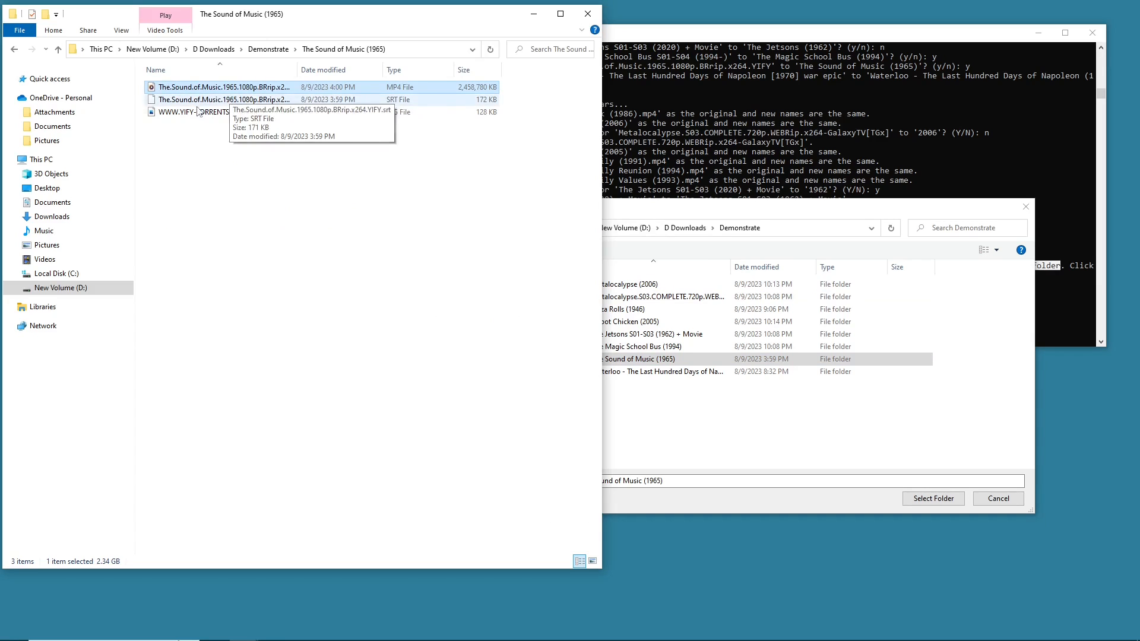
click(14, 52)
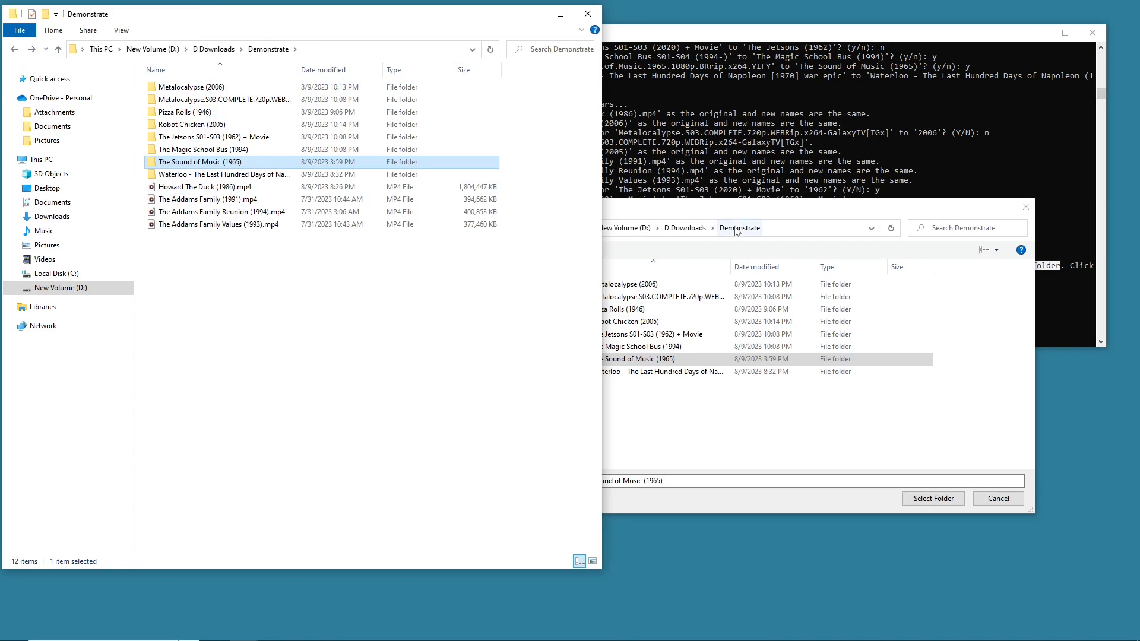
- Confirm The Sound of Music (1965) folder in the dialog and continue the movie organiser in the console
click(719, 202)
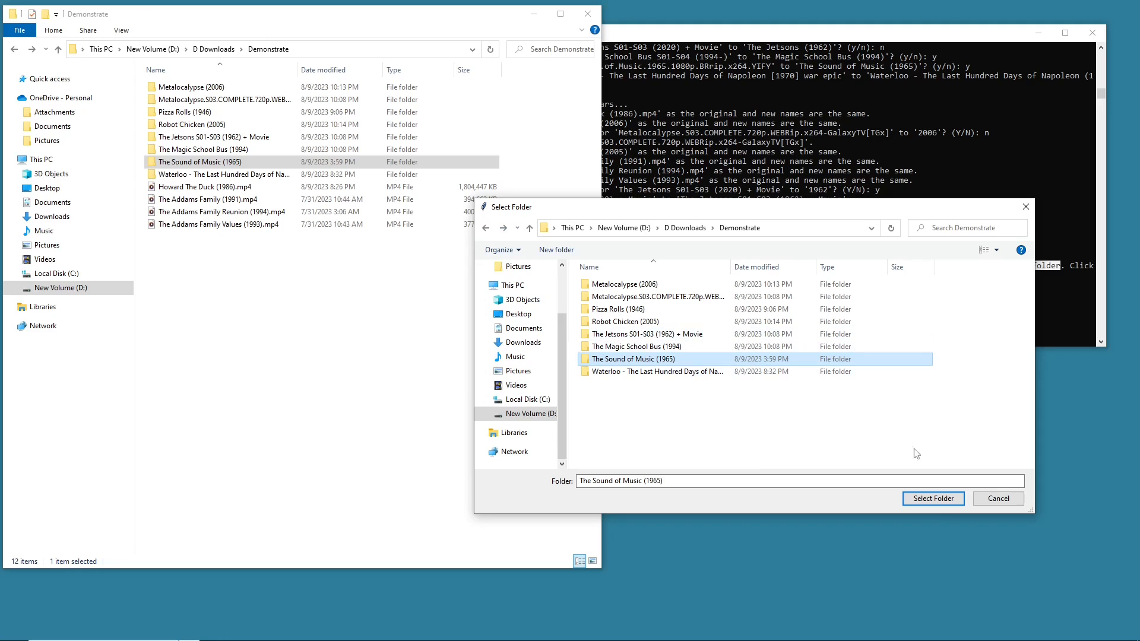
click(934, 502)
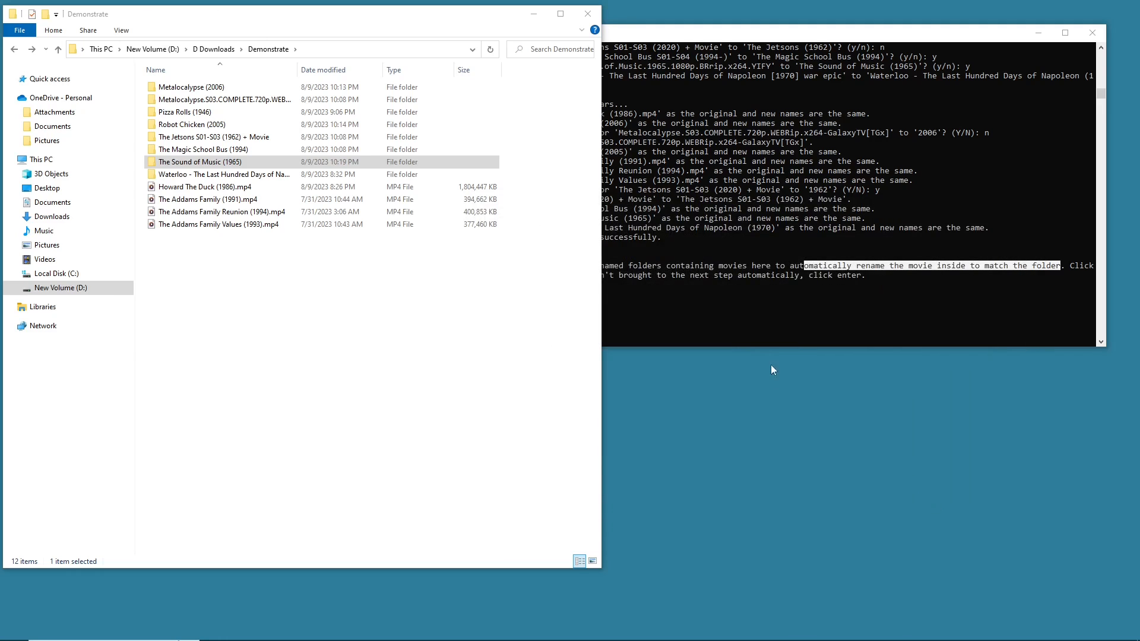
click(842, 243)
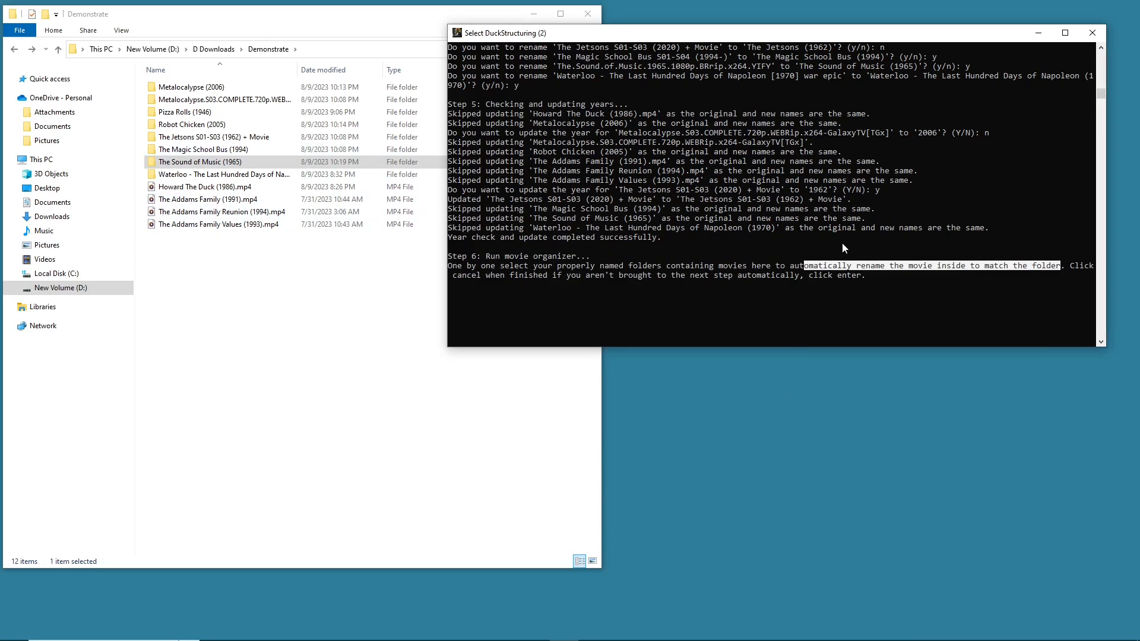
click(858, 276)
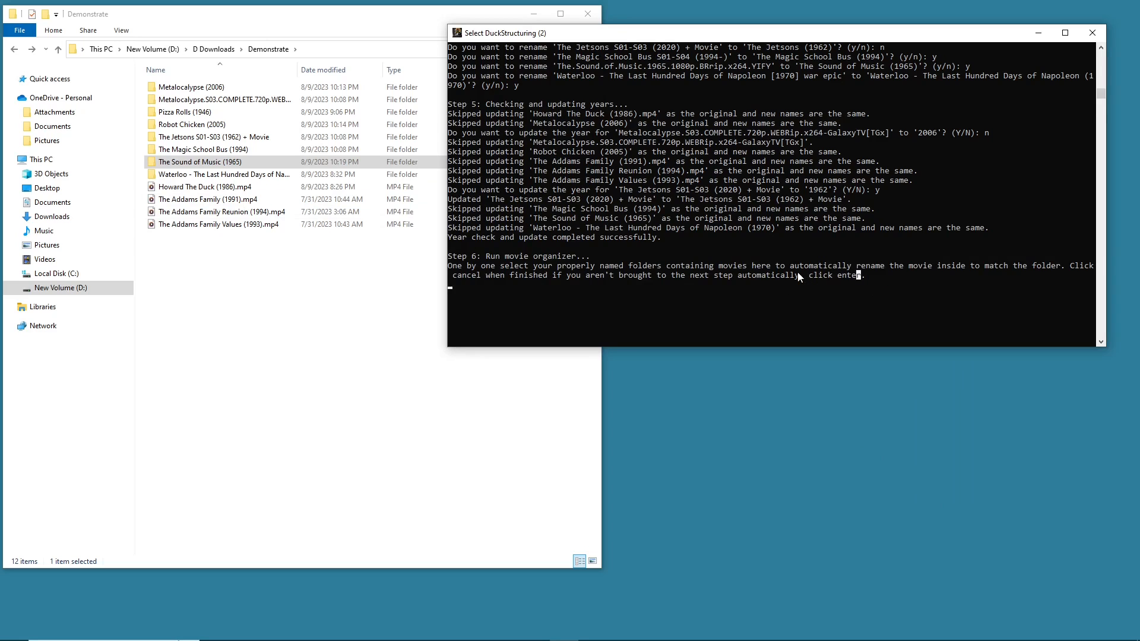
key(Return)
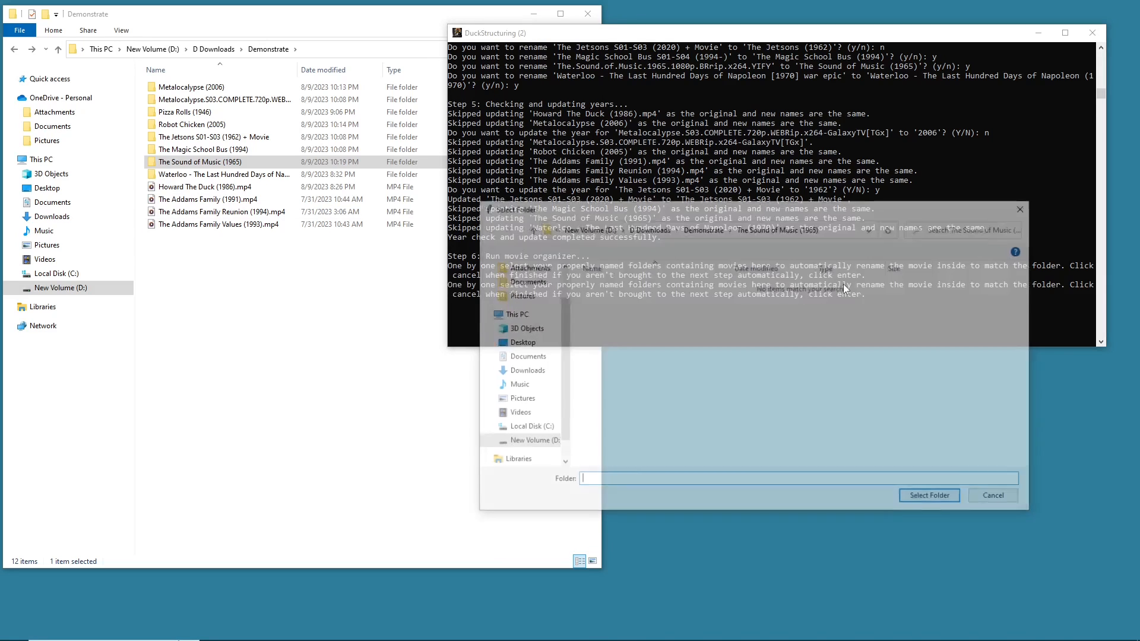
- Move the new Select Folder dialog and navigate it back to the Demonstrate folder
drag(750, 218, 787, 129)
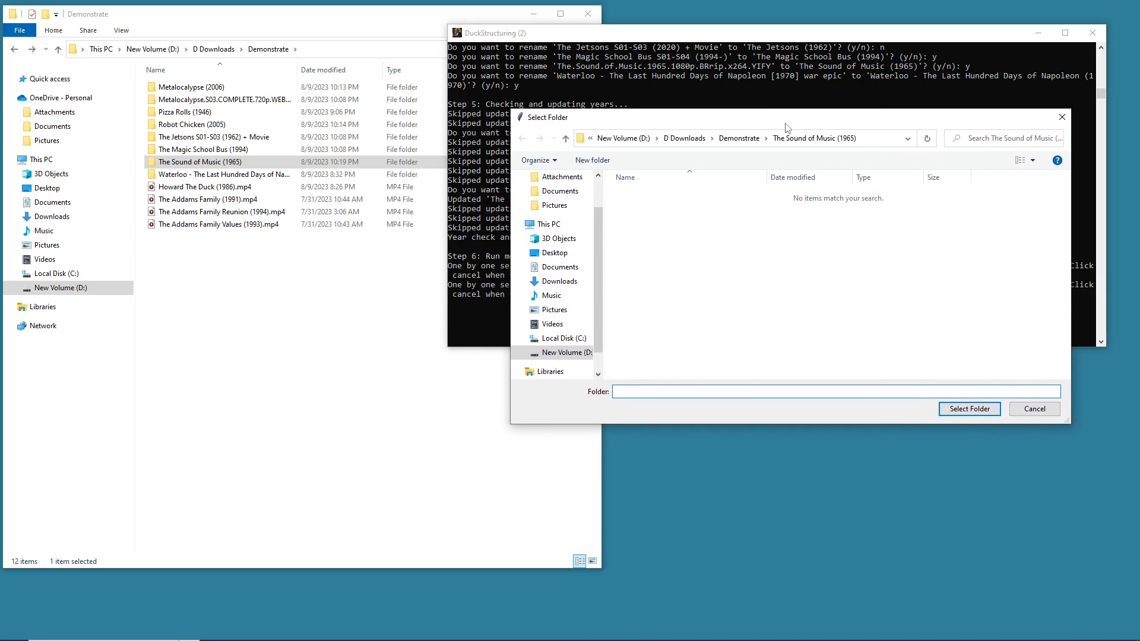
click(176, 298)
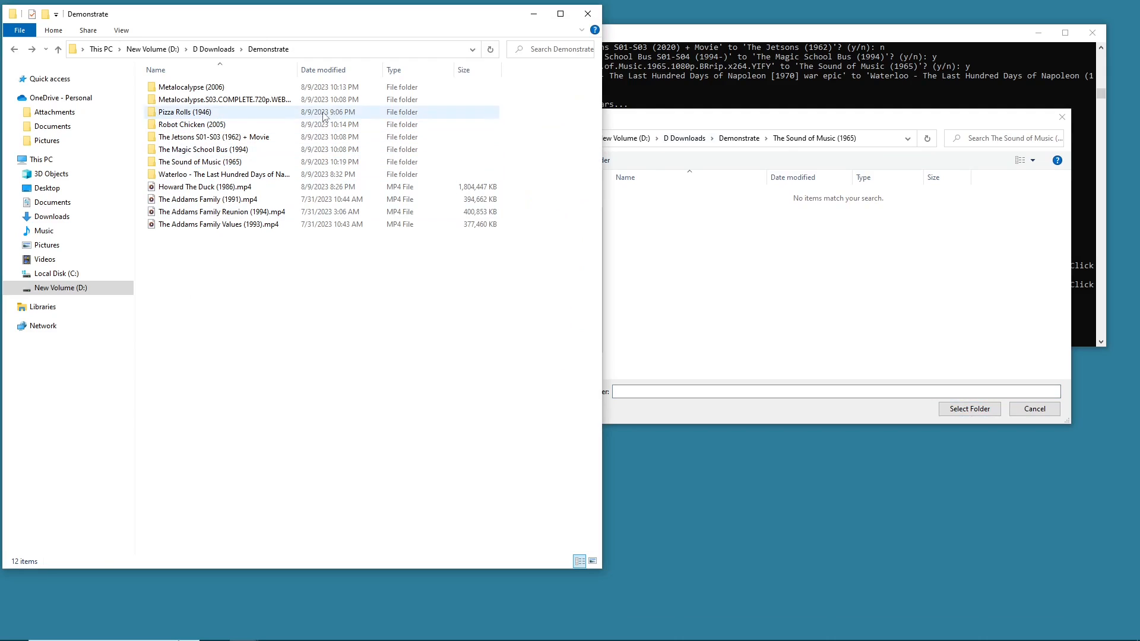
click(728, 192)
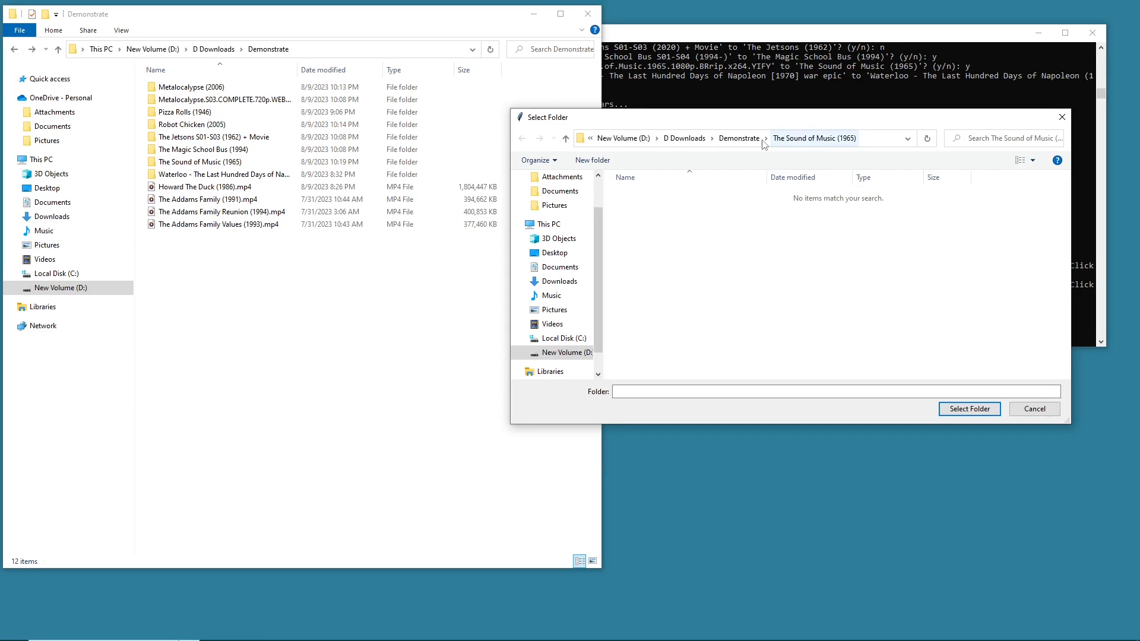
click(738, 137)
- Open The Sound of Music (1965) folder in the file explorer to check its movie file name
click(174, 164)
double_click(174, 164)
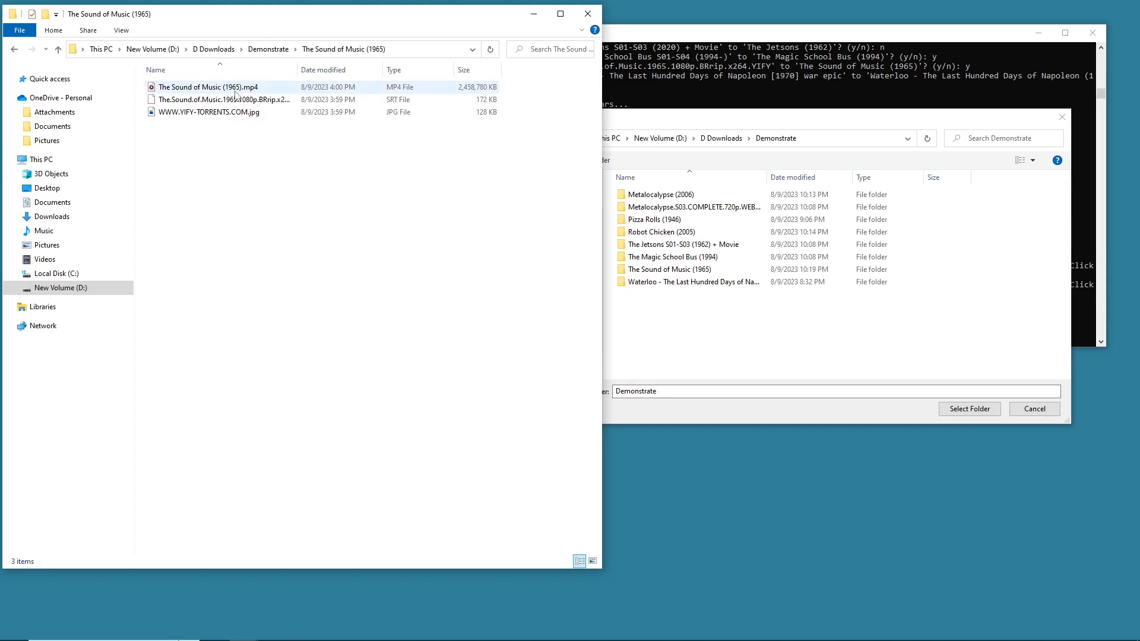
click(14, 49)
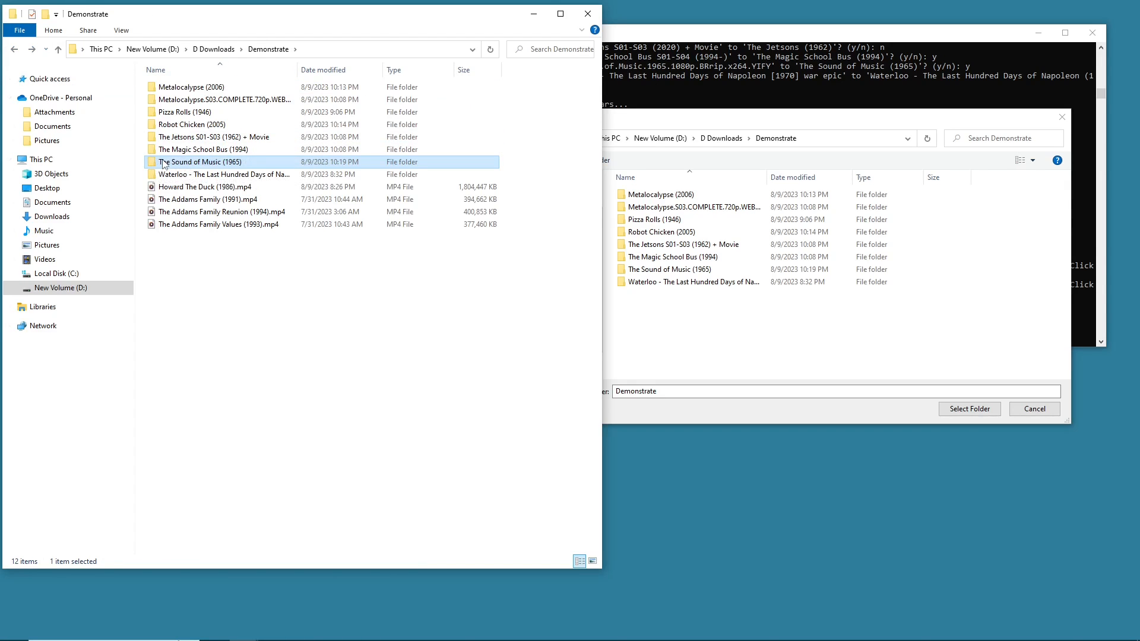
double_click(232, 160)
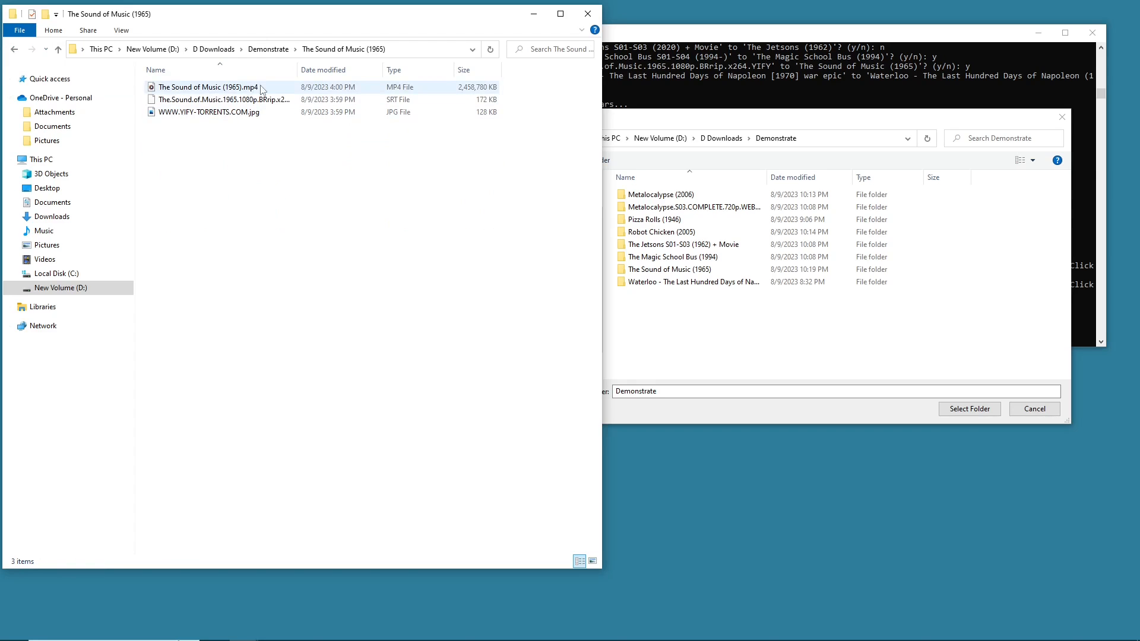
click(14, 50)
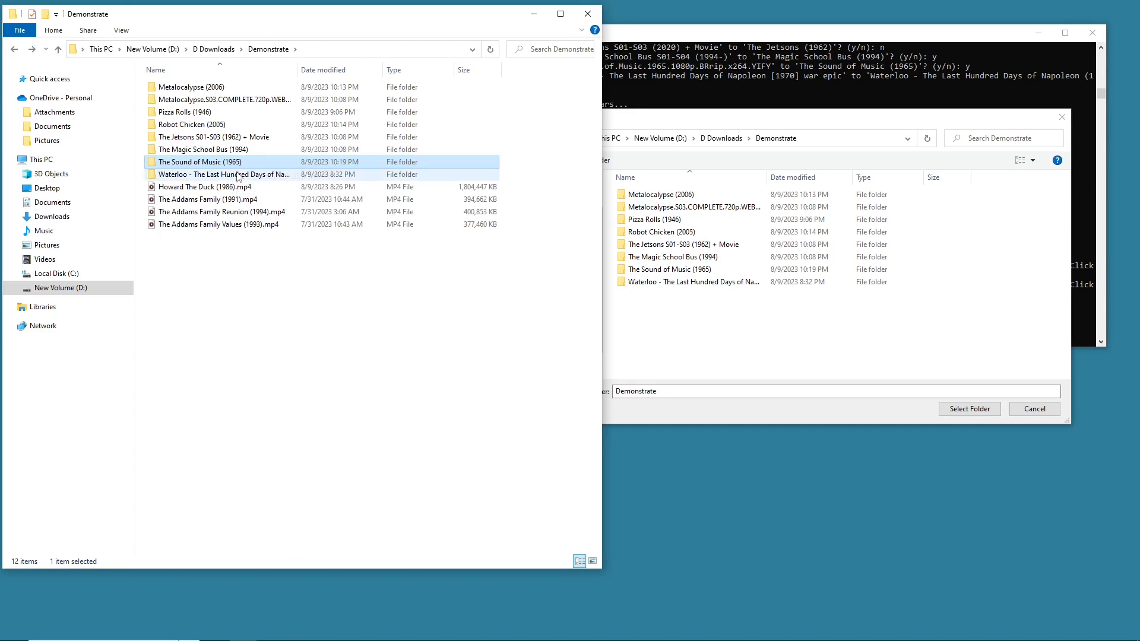
- Inspect the files inside the Waterloo folder in the file explorer
double_click(179, 174)
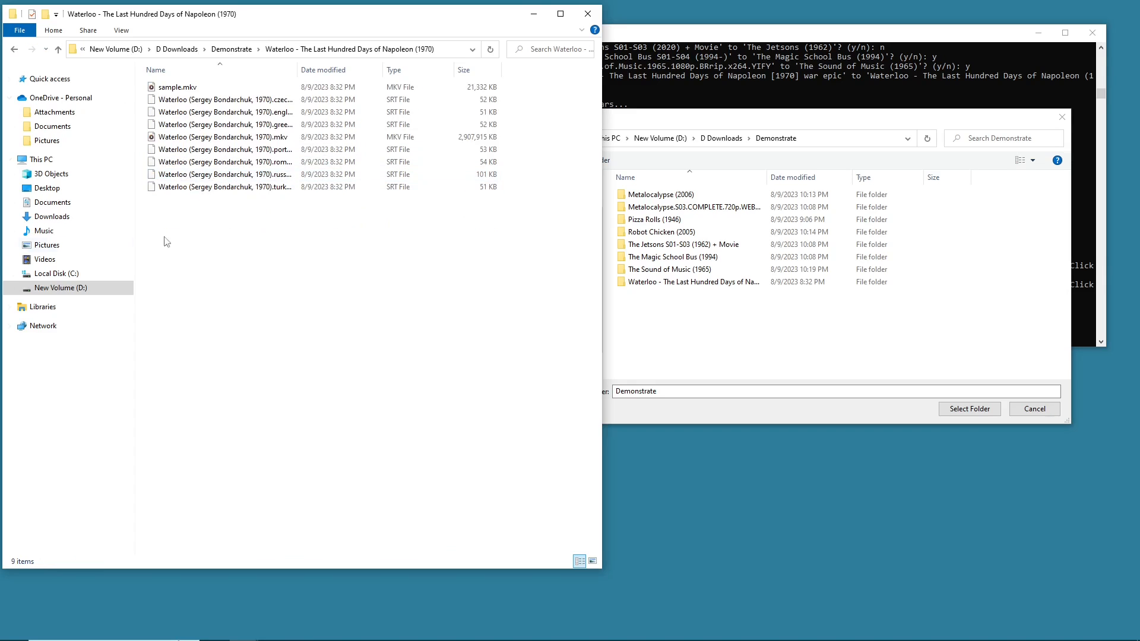
click(217, 137)
click(206, 90)
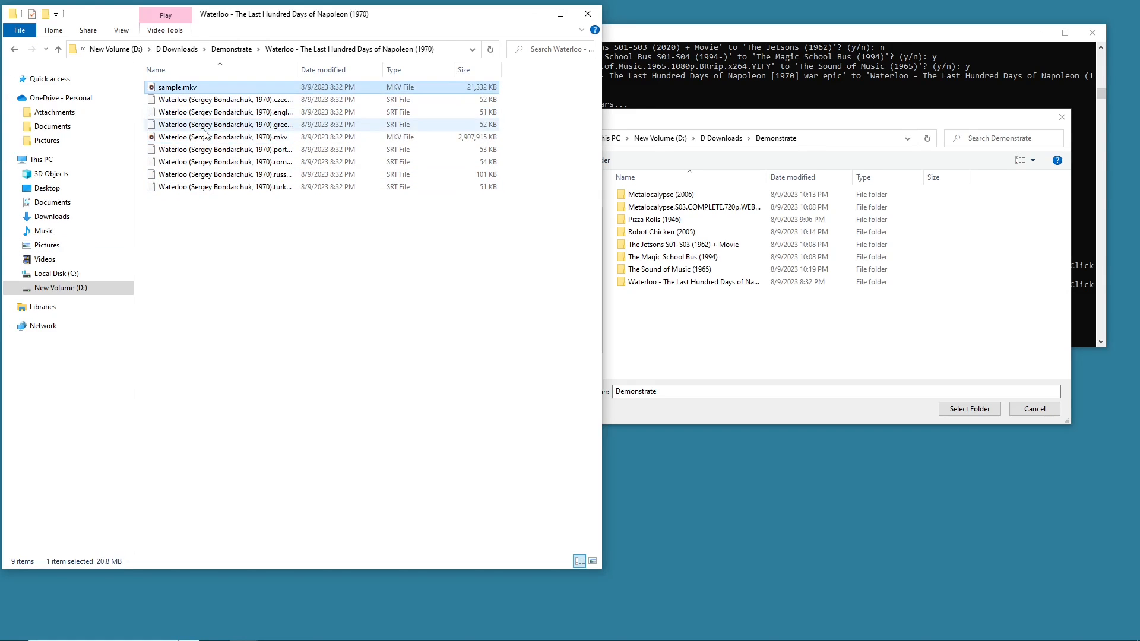
click(205, 139)
click(235, 88)
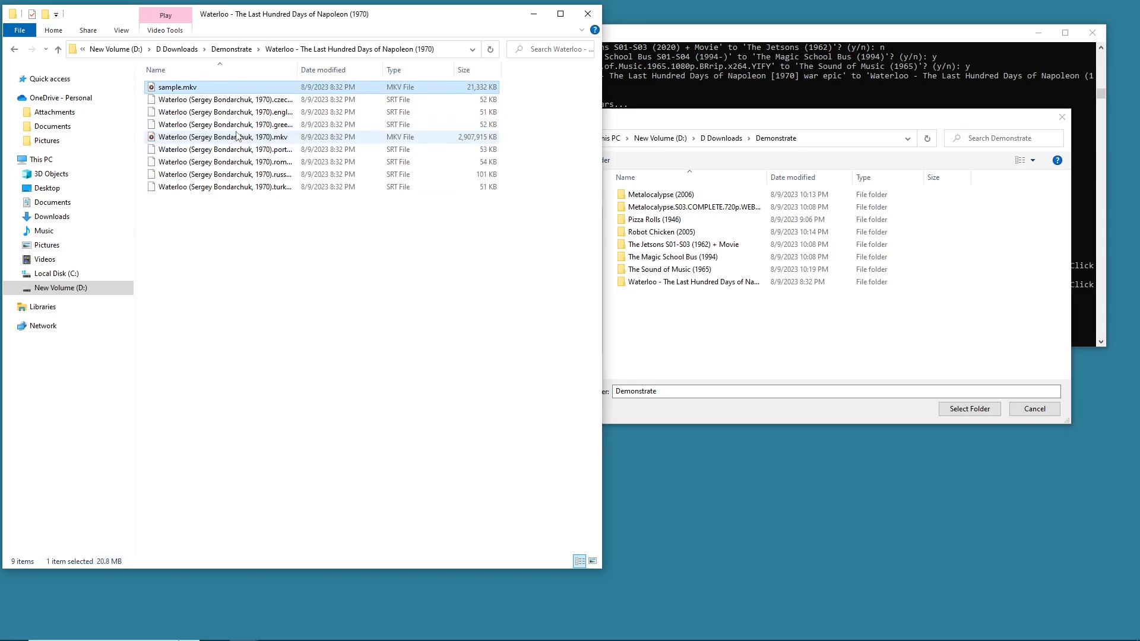
click(238, 137)
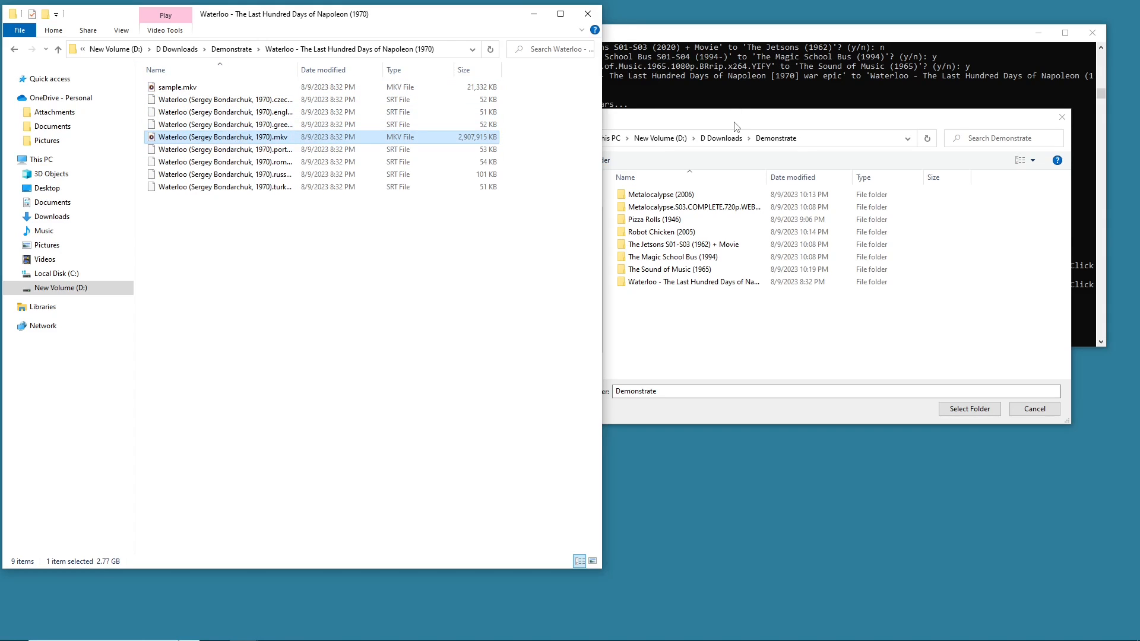
- Select the Waterloo - The Last Hundred Days of Napoleon (1970) folder for the movie organiser
click(343, 237)
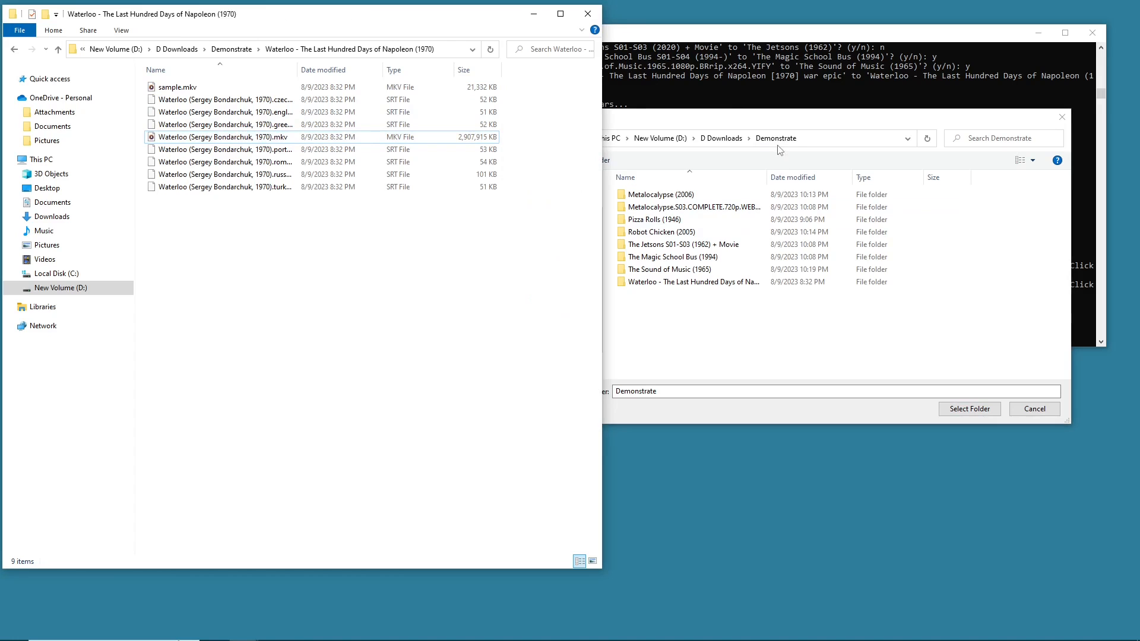
click(738, 282)
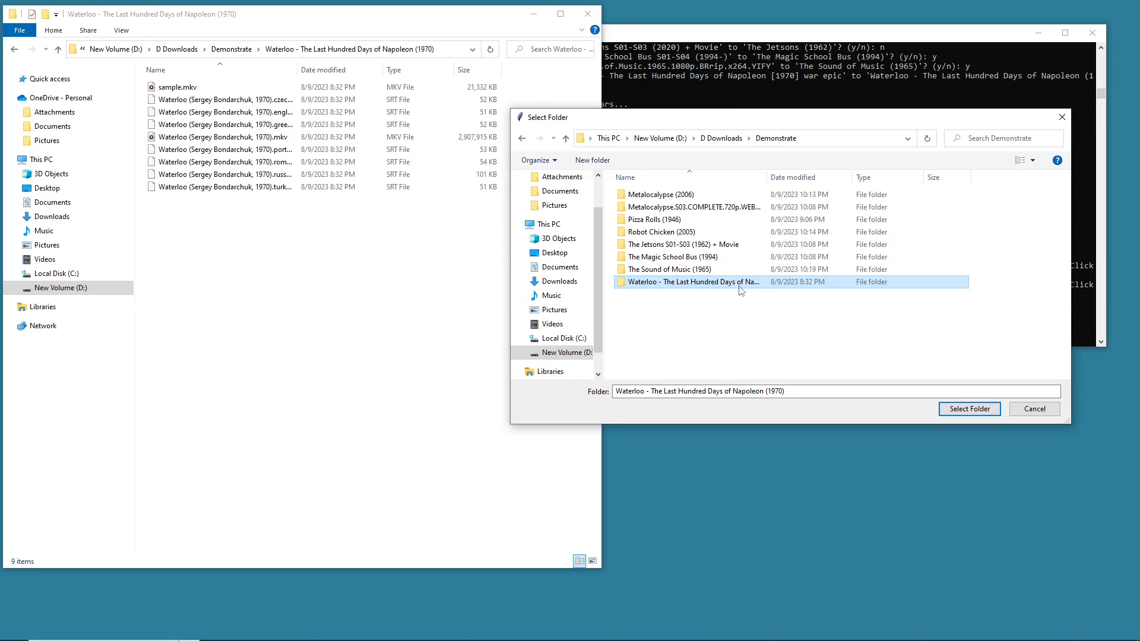
click(950, 406)
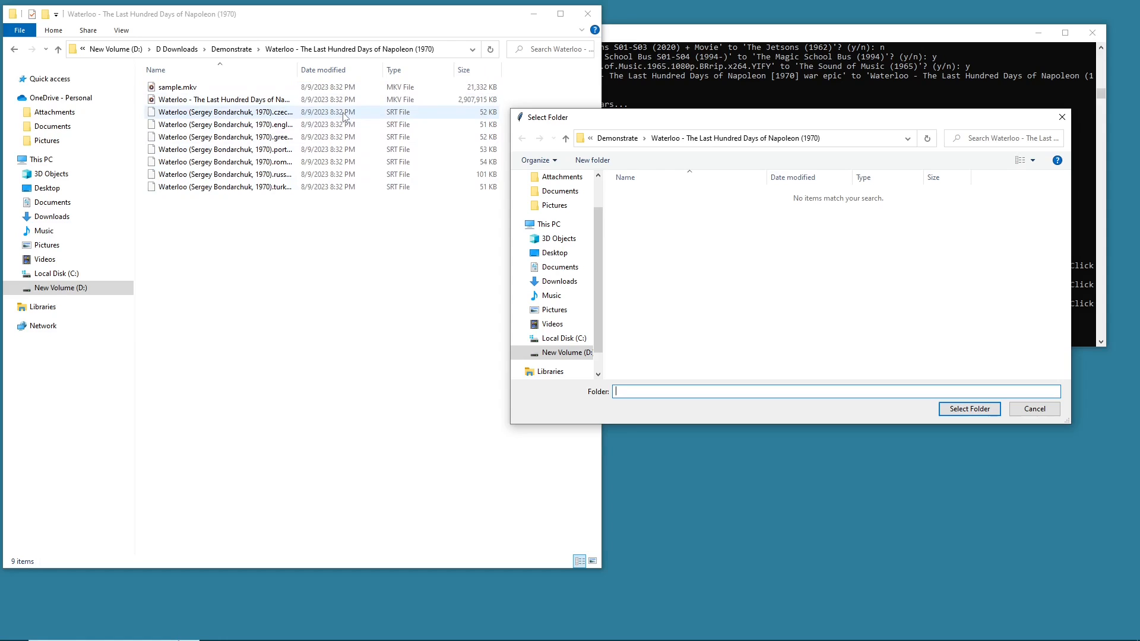
- Check the Waterloo movie file name in the file explorer and return to the Demonstrate folder
click(212, 244)
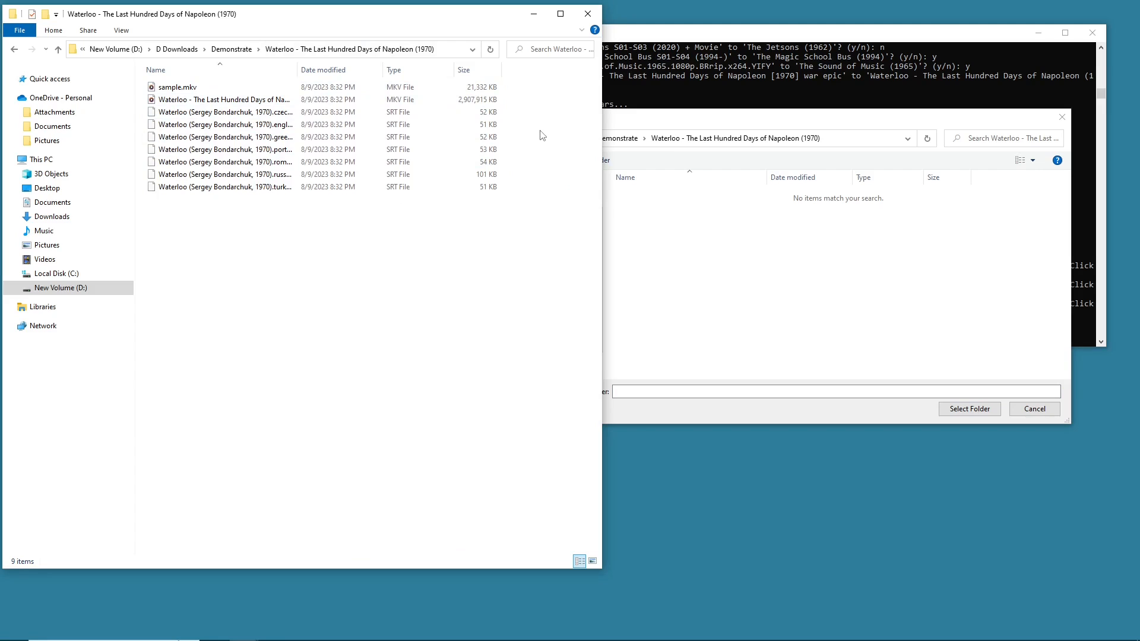
click(276, 88)
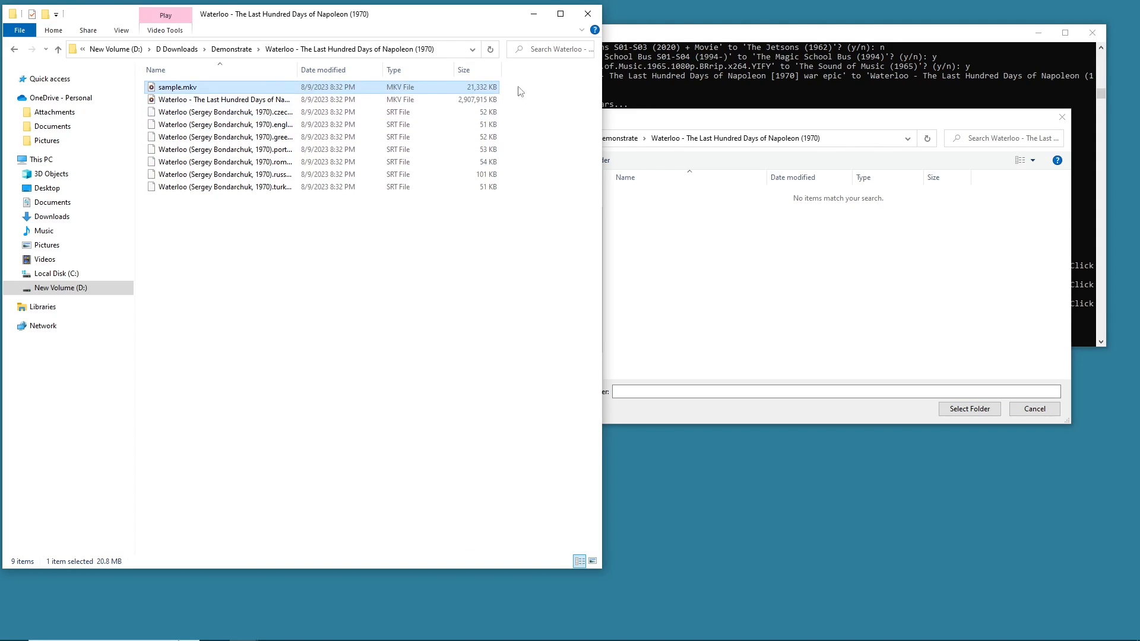
click(249, 100)
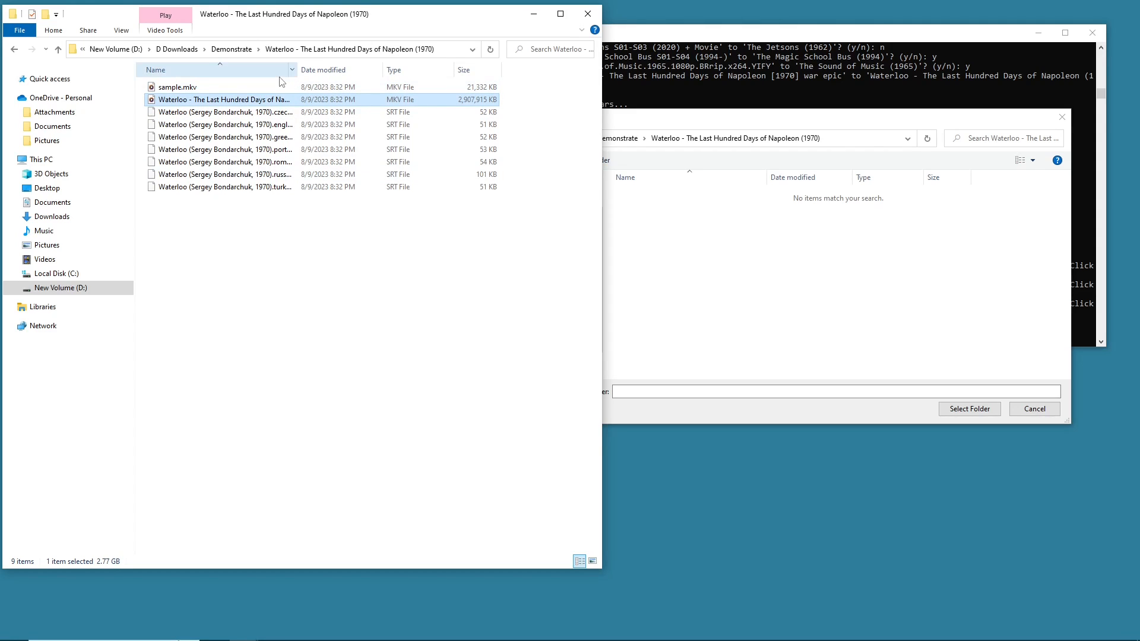
click(13, 50)
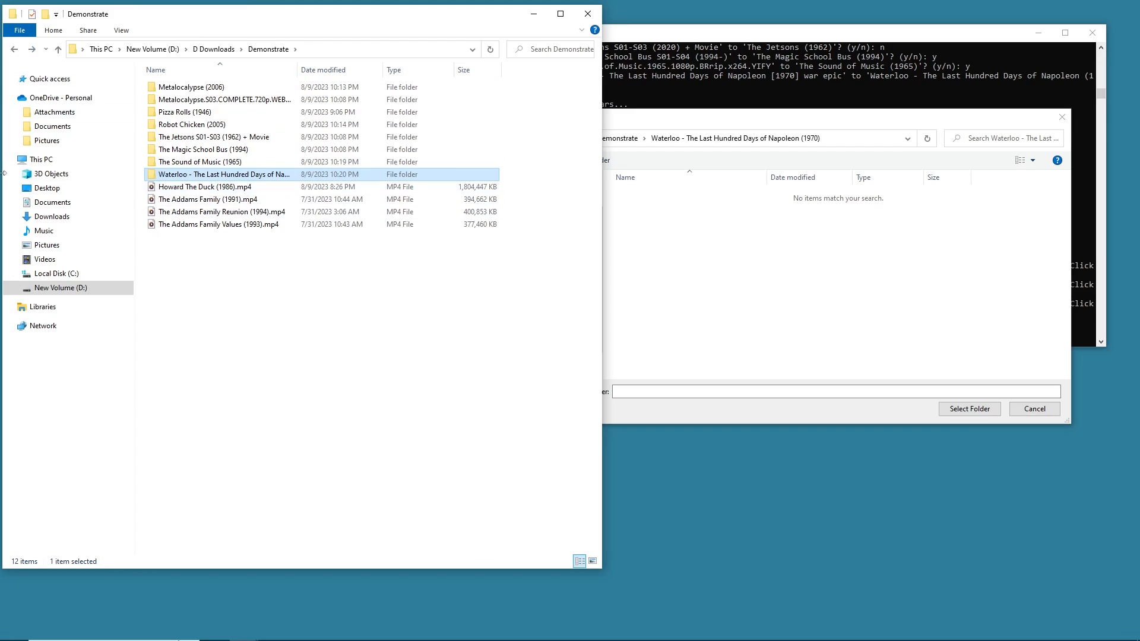
- Close the folder-selection dialog to finish the movie organiser's folder stage
click(767, 131)
drag(775, 118, 711, 396)
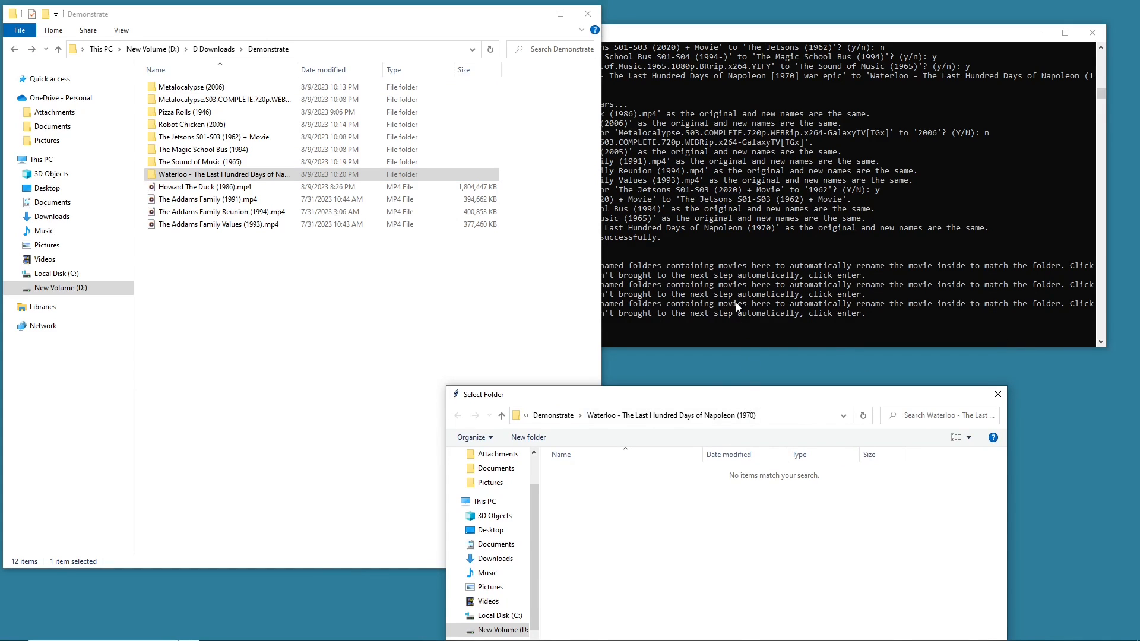
drag(840, 397, 788, 128)
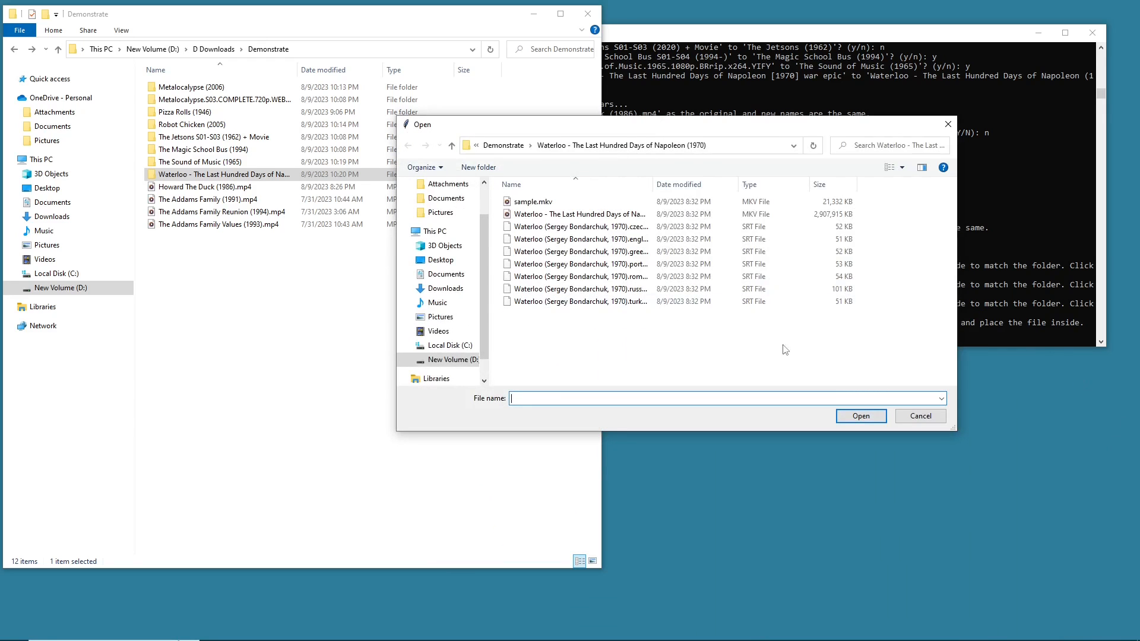
- Review the console prompt for selecting loose movie files alongside the Open dialog
drag(701, 128, 499, 164)
click(940, 142)
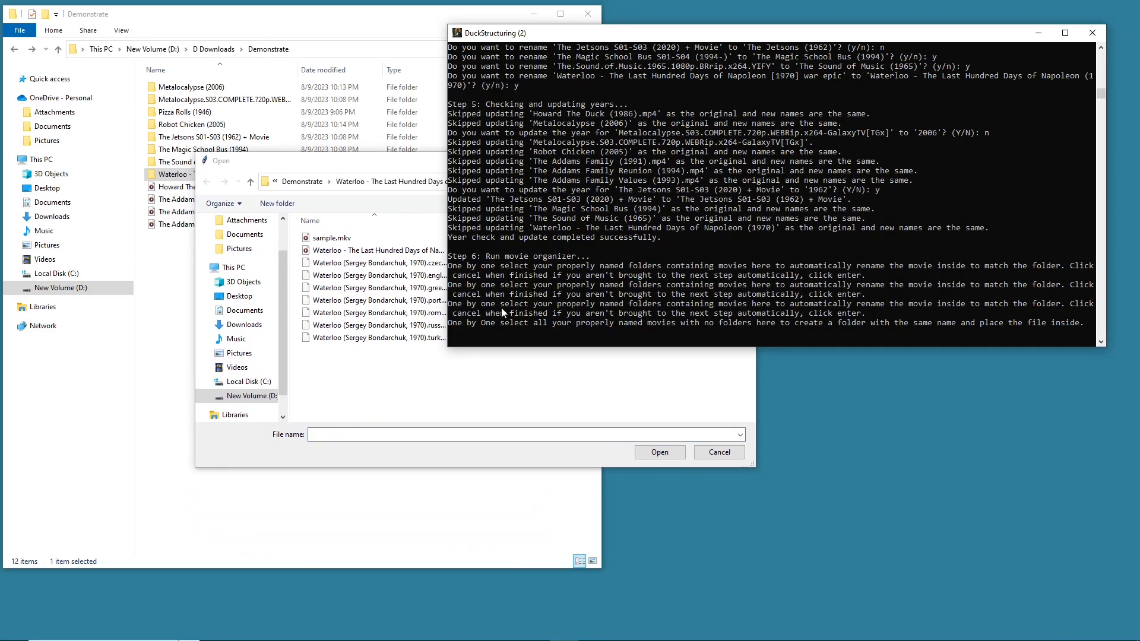
click(381, 173)
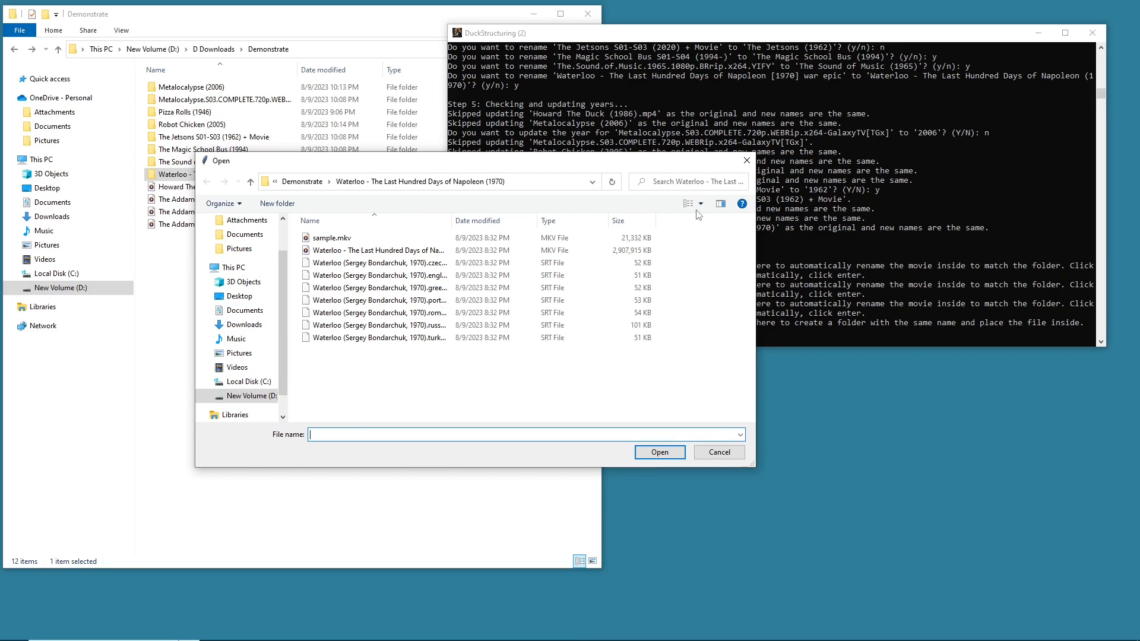
click(807, 281)
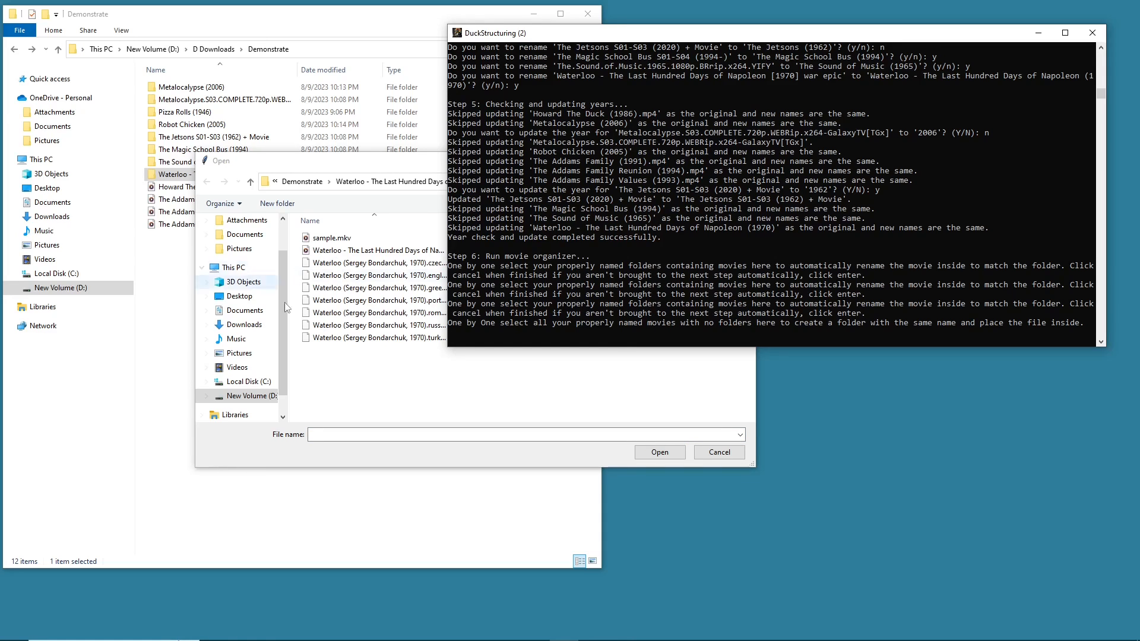
drag(448, 327, 597, 330)
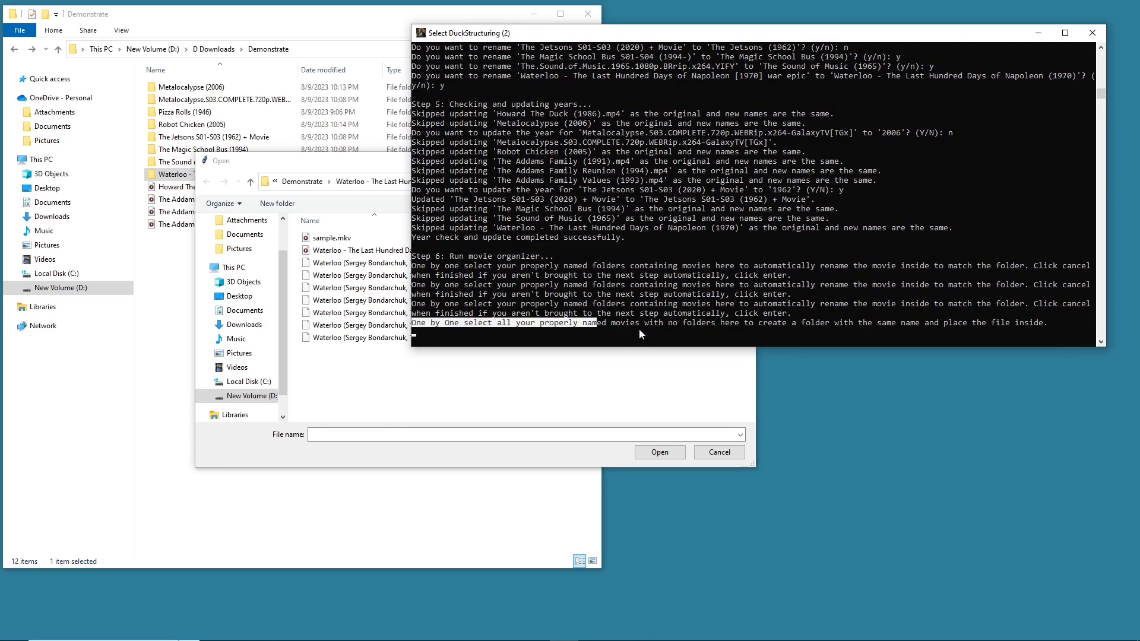
click(687, 323)
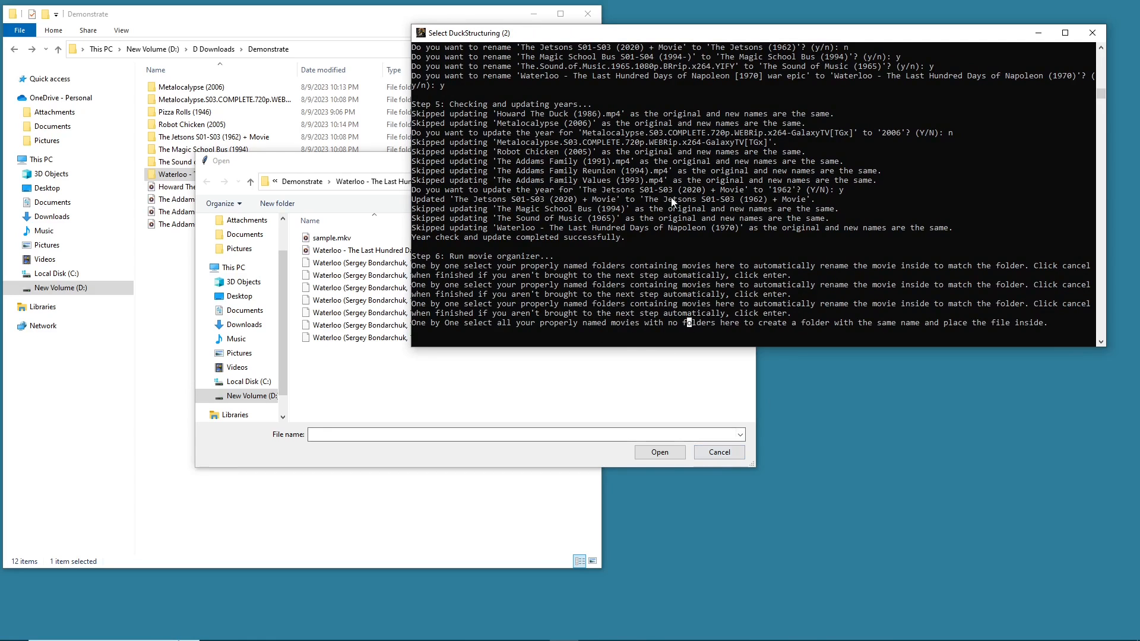
click(423, 363)
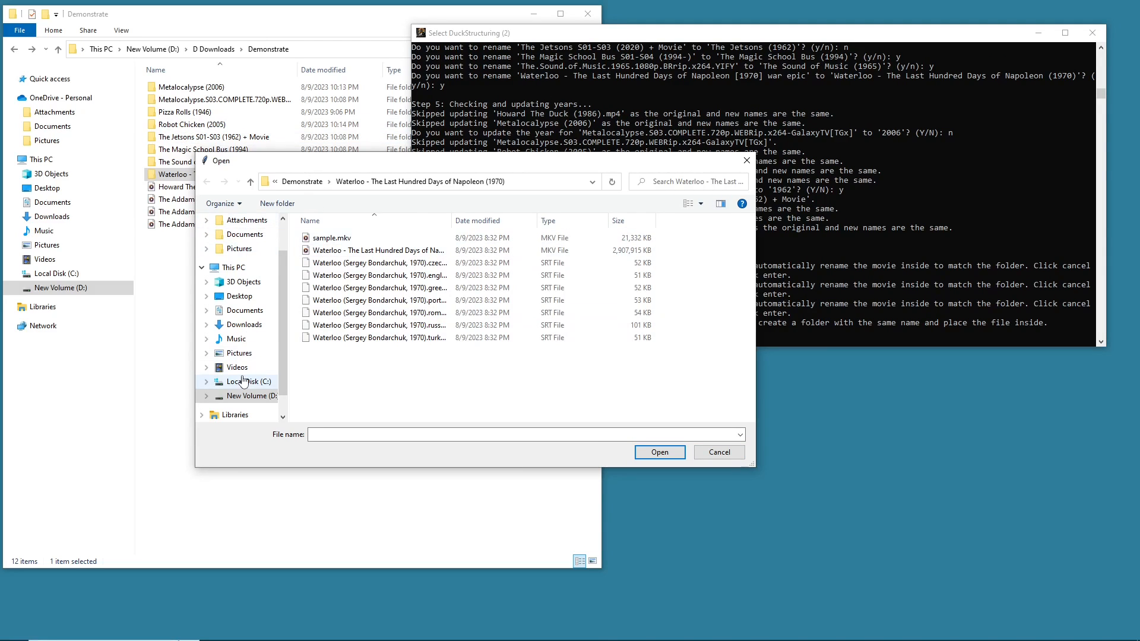
click(302, 181)
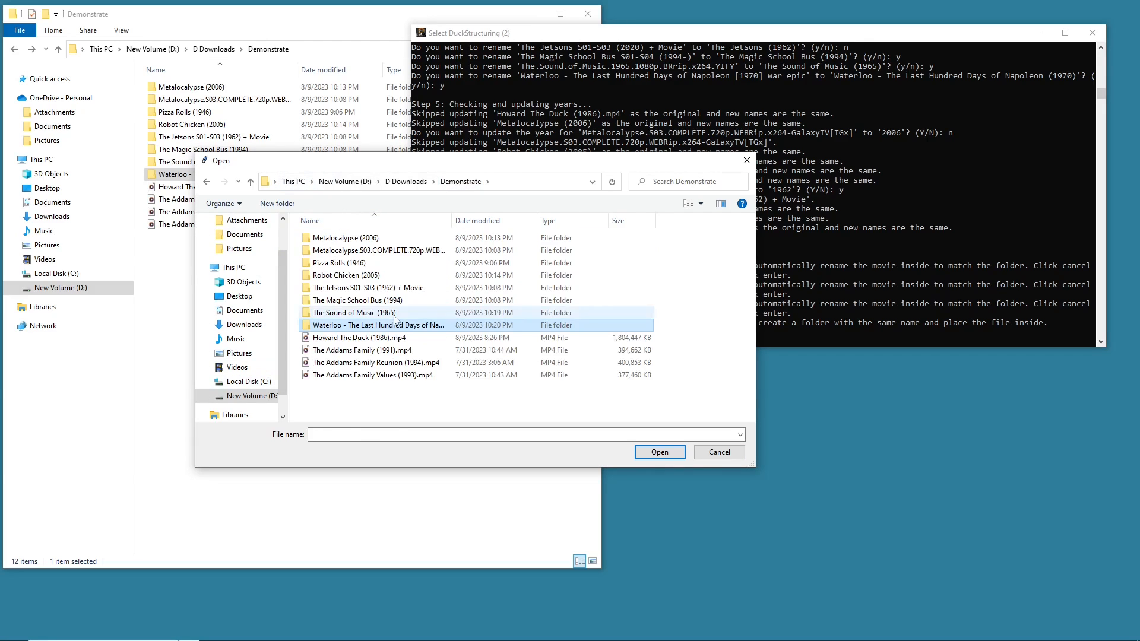
click(395, 338)
click(679, 453)
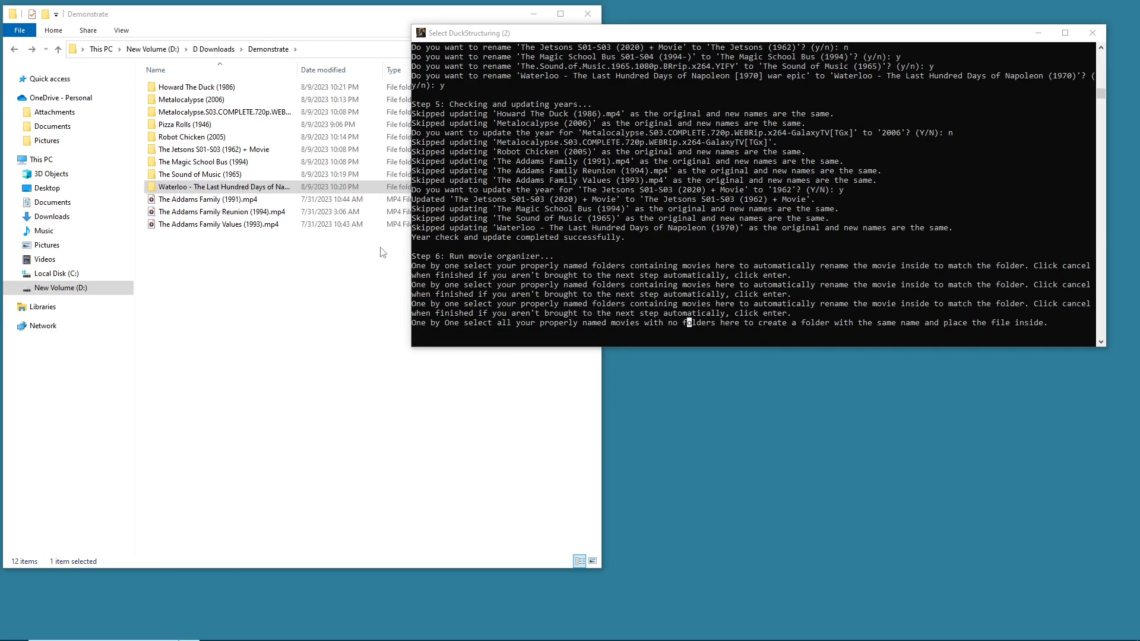
- Select The Addams Family (1991).mp4 as a loose movie file so it gets its own folder
click(767, 327)
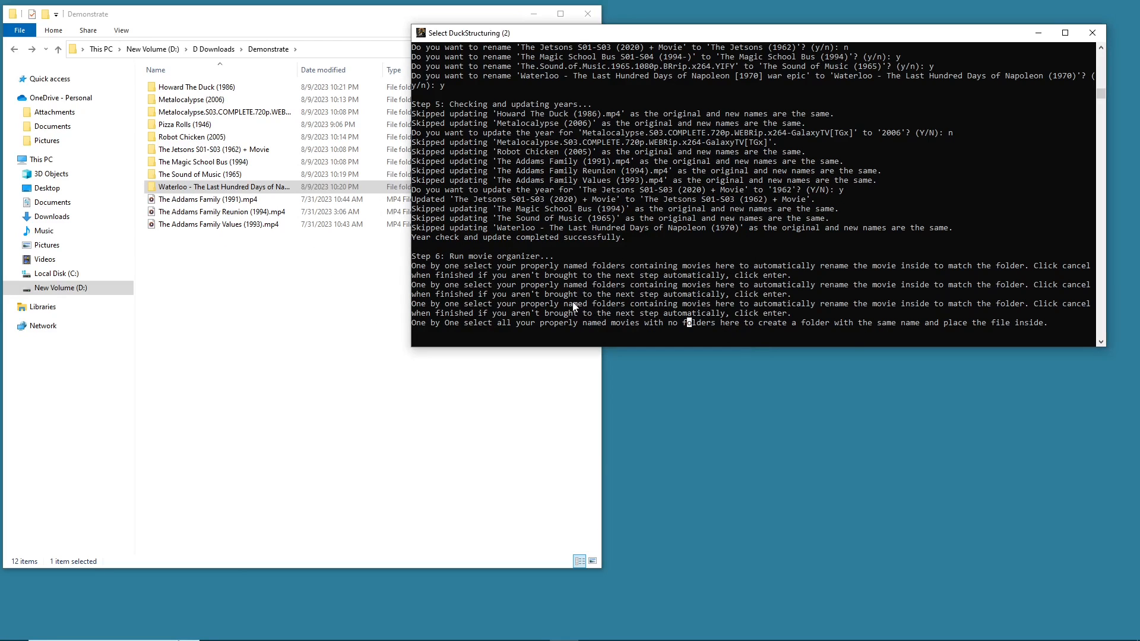
key(Return)
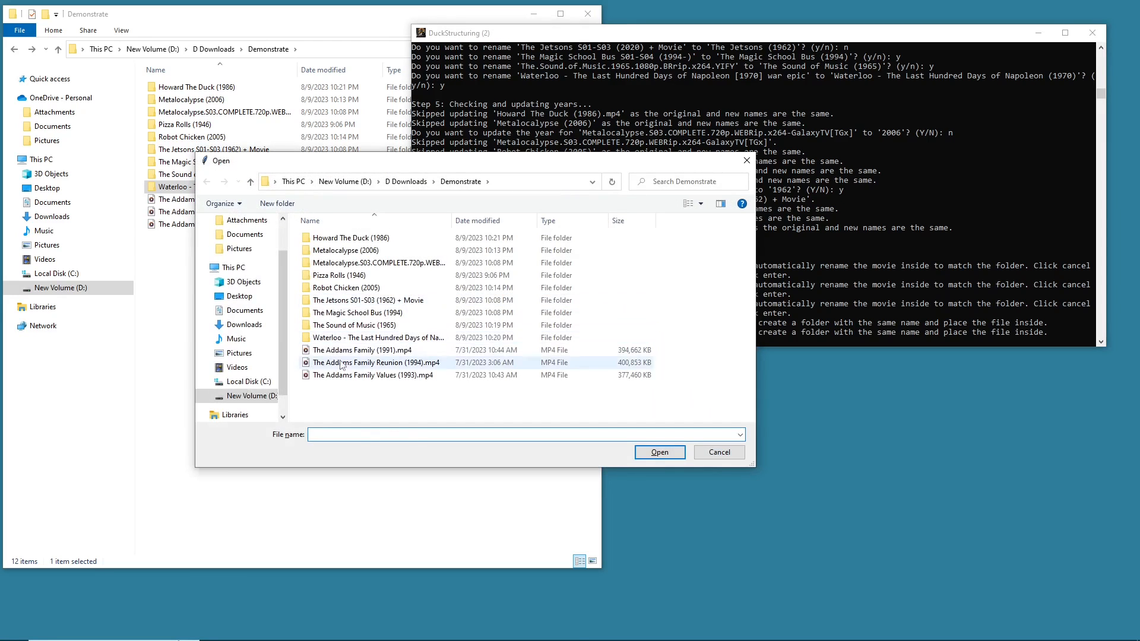
click(342, 350)
click(659, 452)
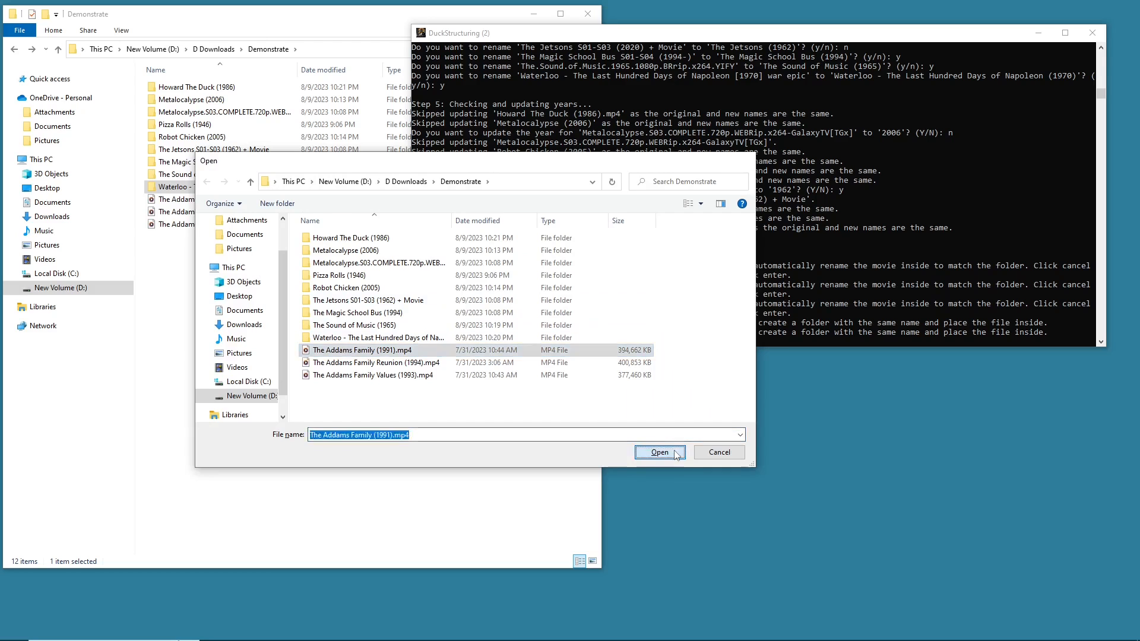
- Select The Addams Family Reunion (1994).mp4 as a loose movie file to place in its own folder
click(177, 270)
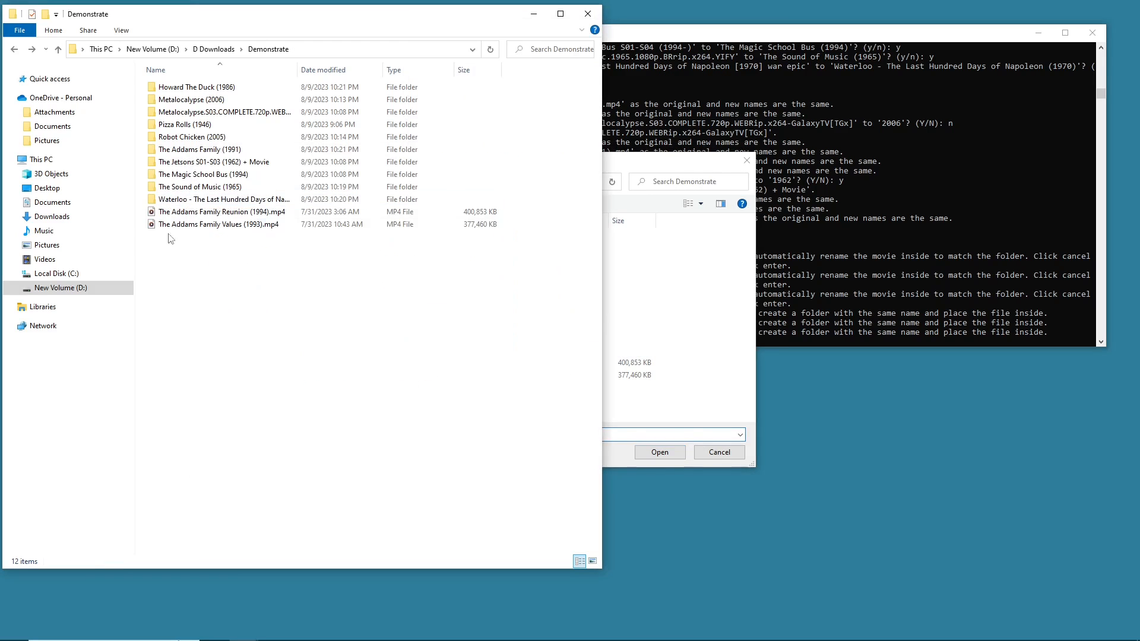
click(172, 226)
click(170, 214)
click(707, 249)
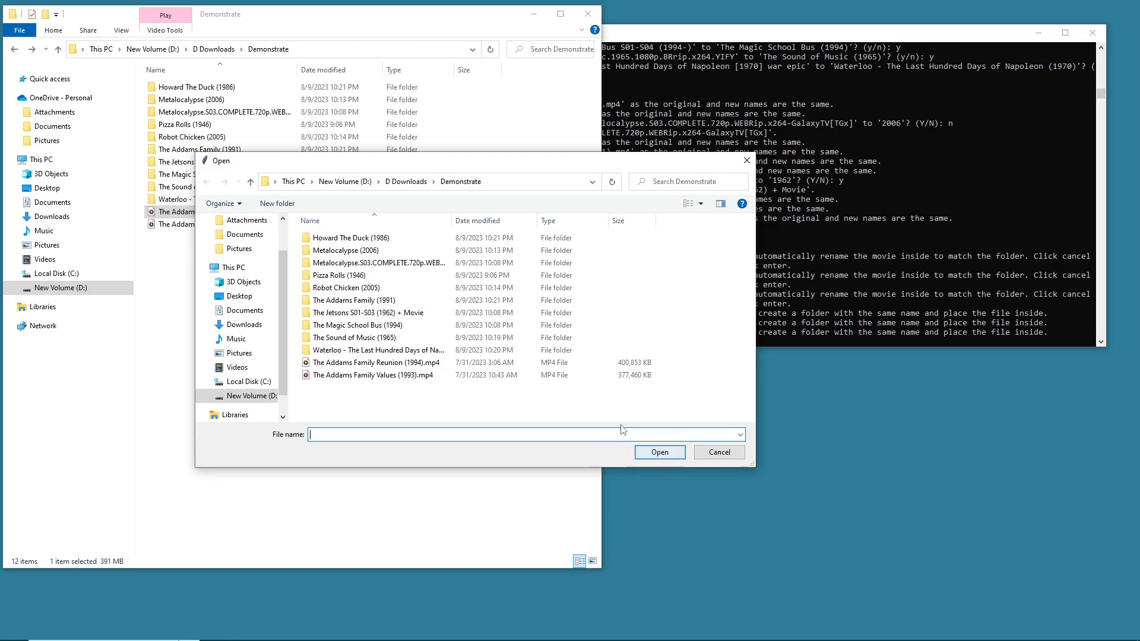
click(157, 215)
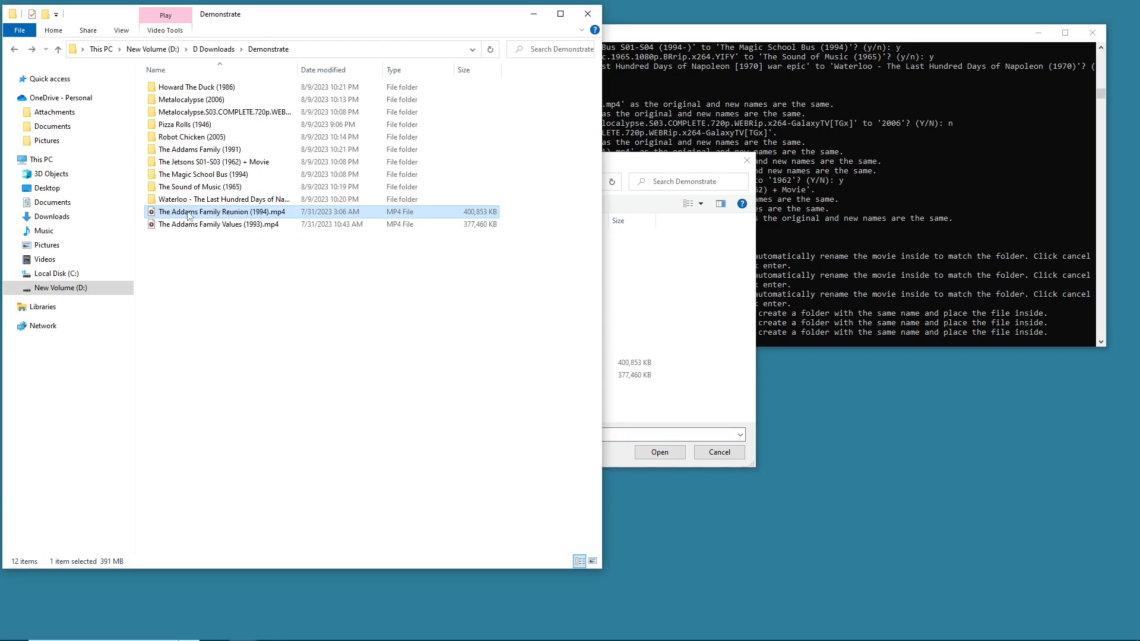
click(616, 267)
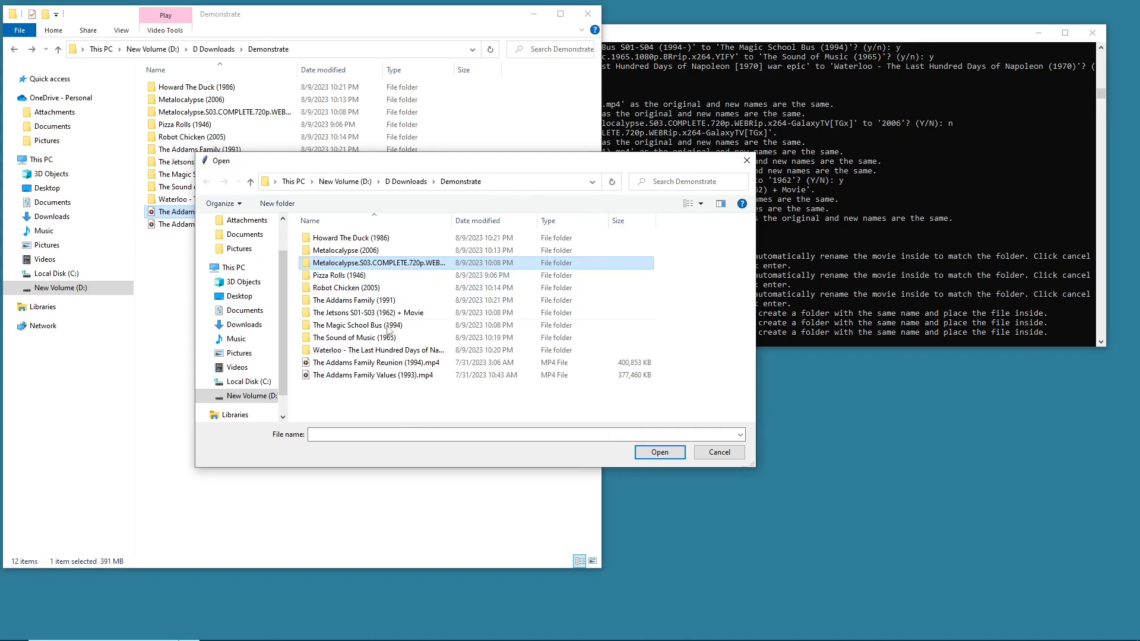
click(388, 364)
click(659, 452)
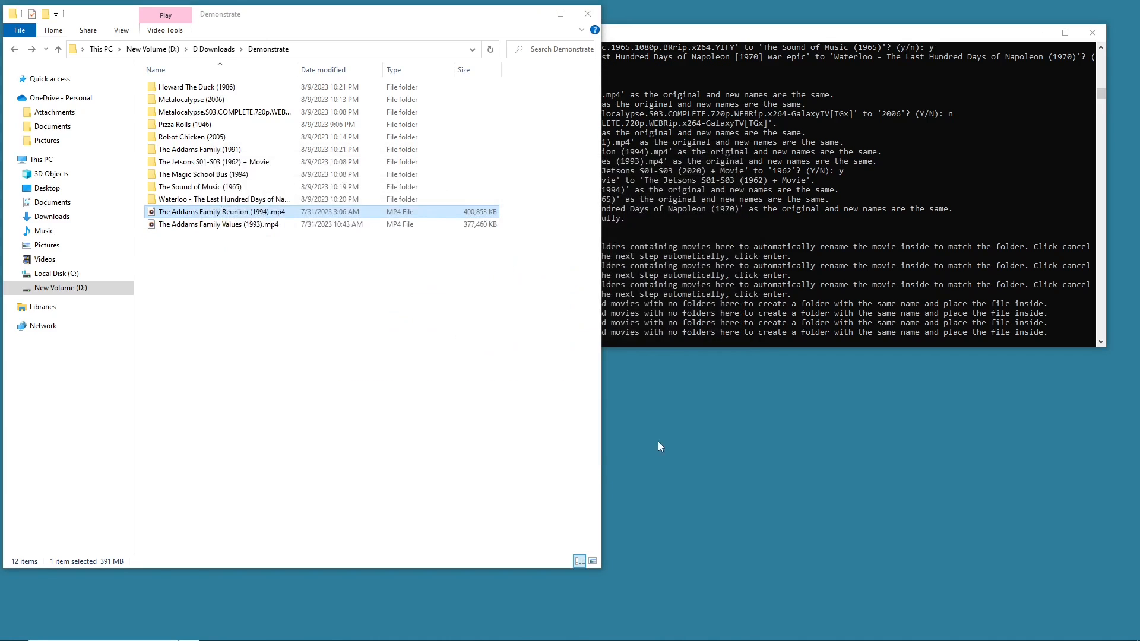
- Select The Addams Family Values (1993).mp4 as a loose movie file, then close the file dialog
click(404, 376)
click(659, 452)
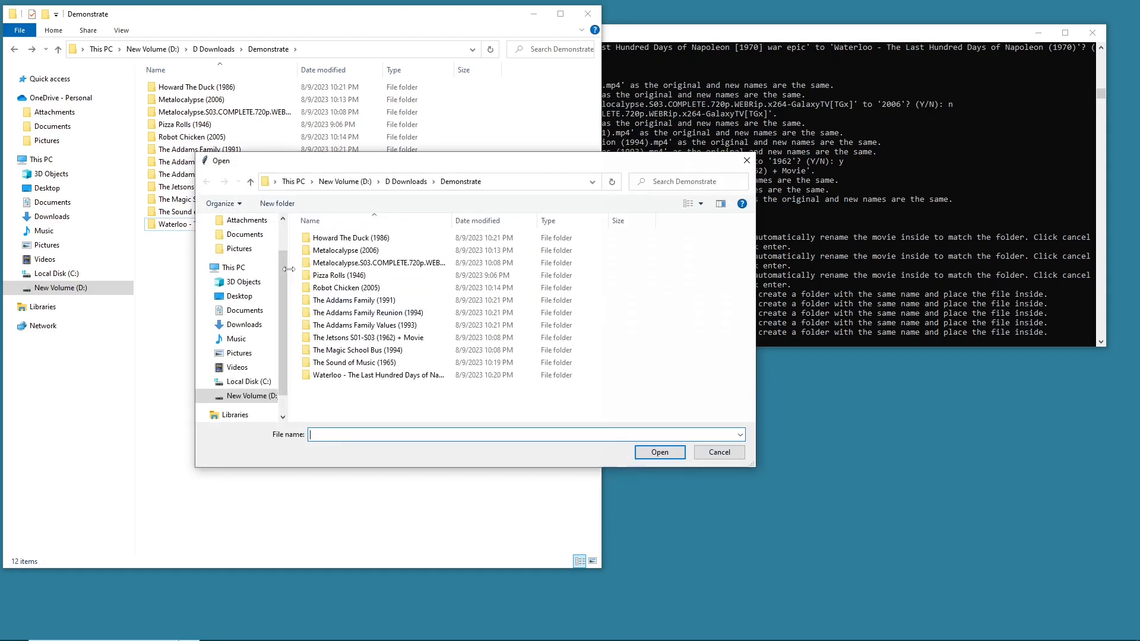
click(729, 452)
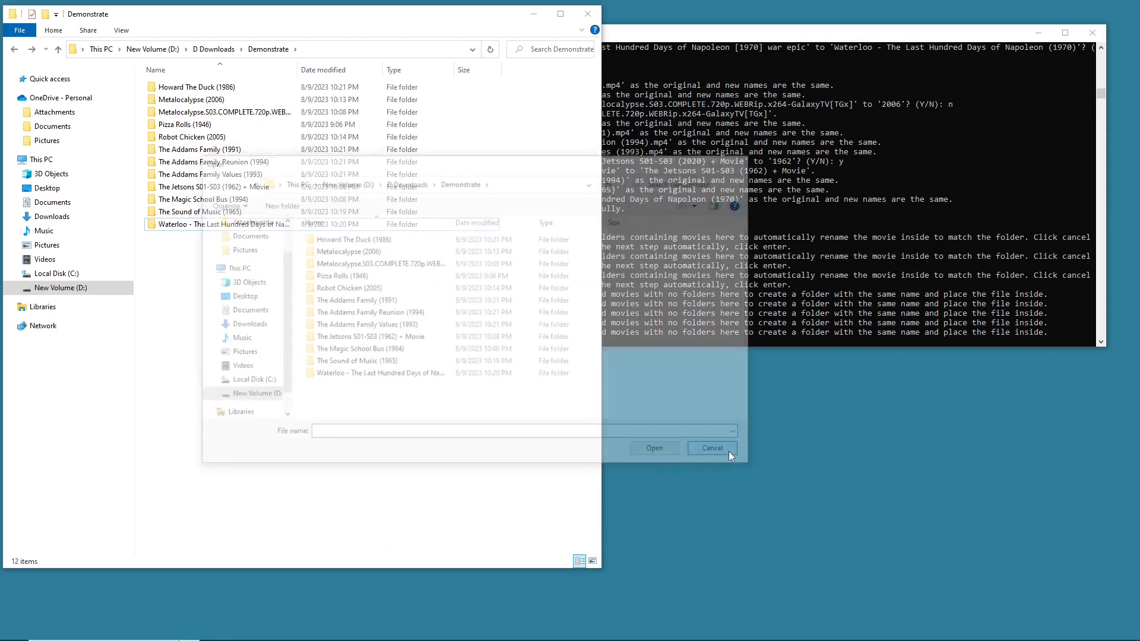
- Browse the Metalocalypse (2006) folder's season subfolders in the file explorer and return to Demonstrate
scroll(742, 291, up, 3)
drag(161, 275, 258, 293)
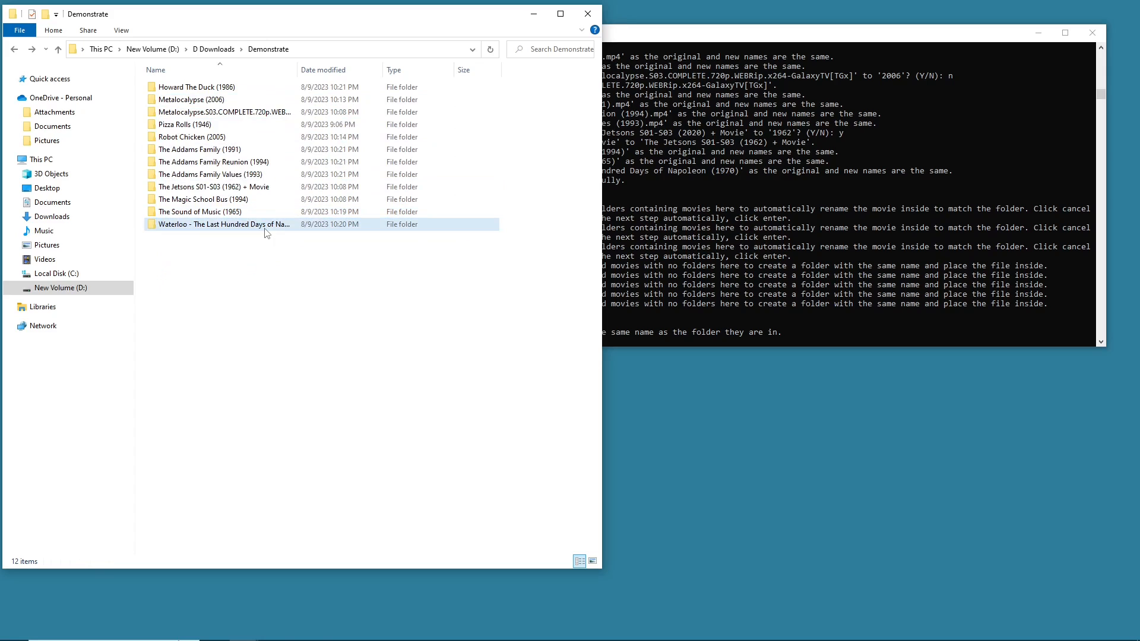
double_click(234, 104)
mouse_move(188, 227)
mouse_down()
mouse_move(252, 117)
mouse_move(254, 138)
mouse_move(250, 116)
mouse_up()
double_click(223, 87)
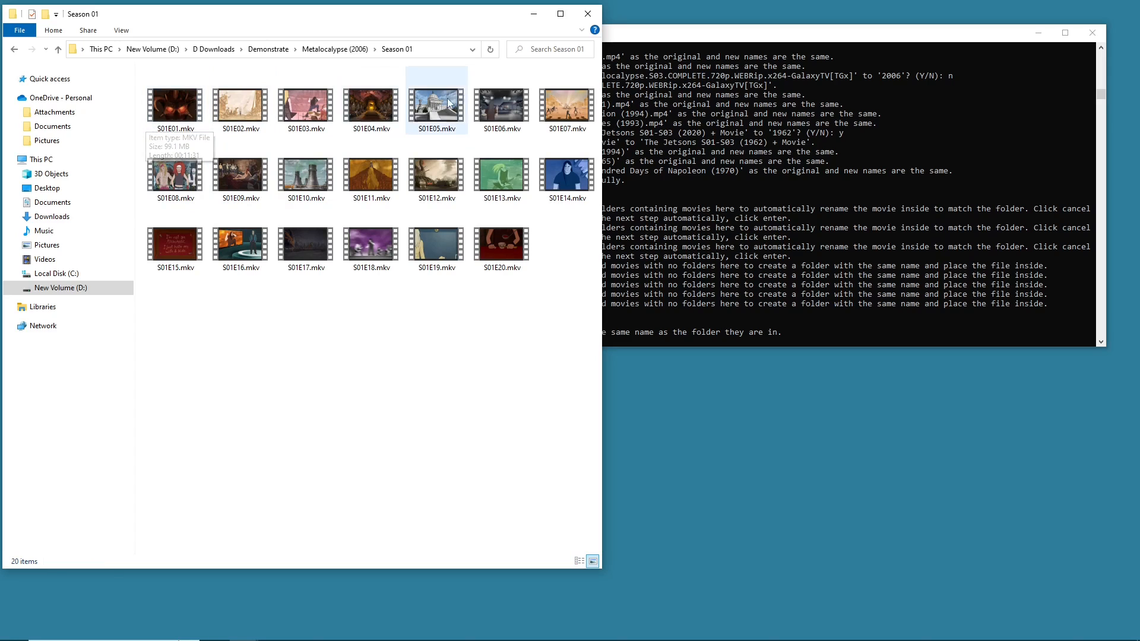
click(12, 50)
key(Down)
key(Return)
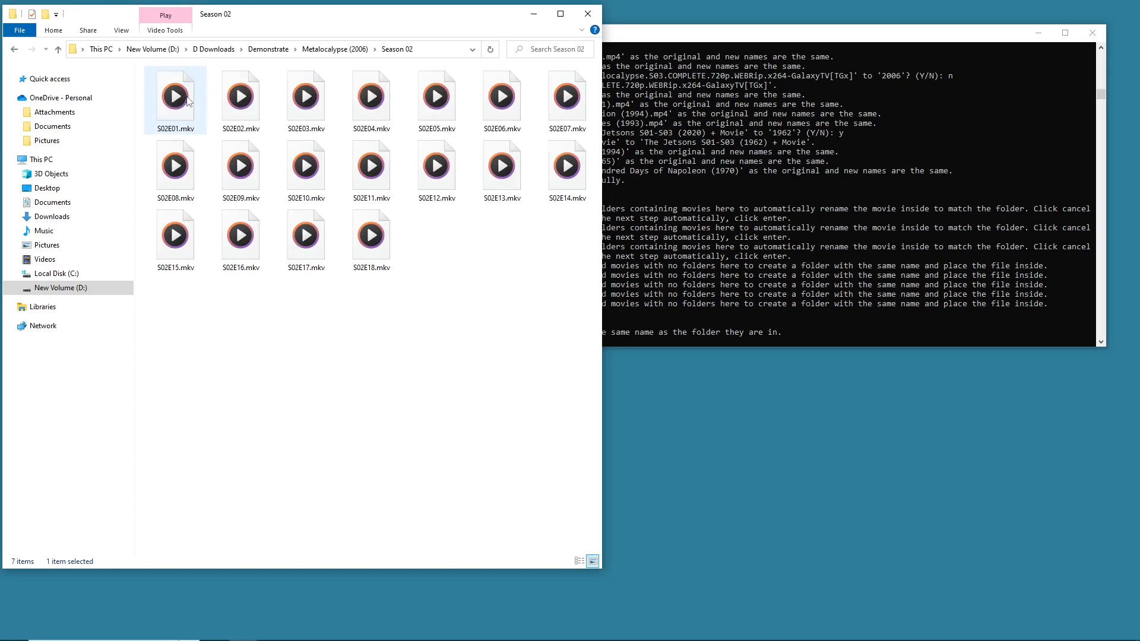
click(12, 50)
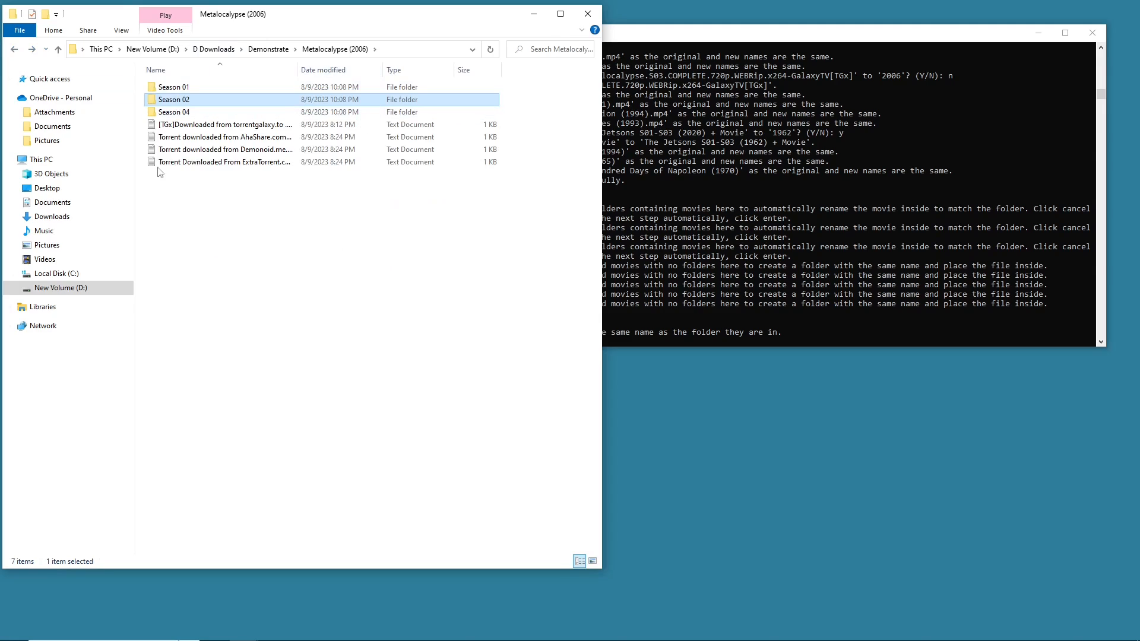
click(18, 51)
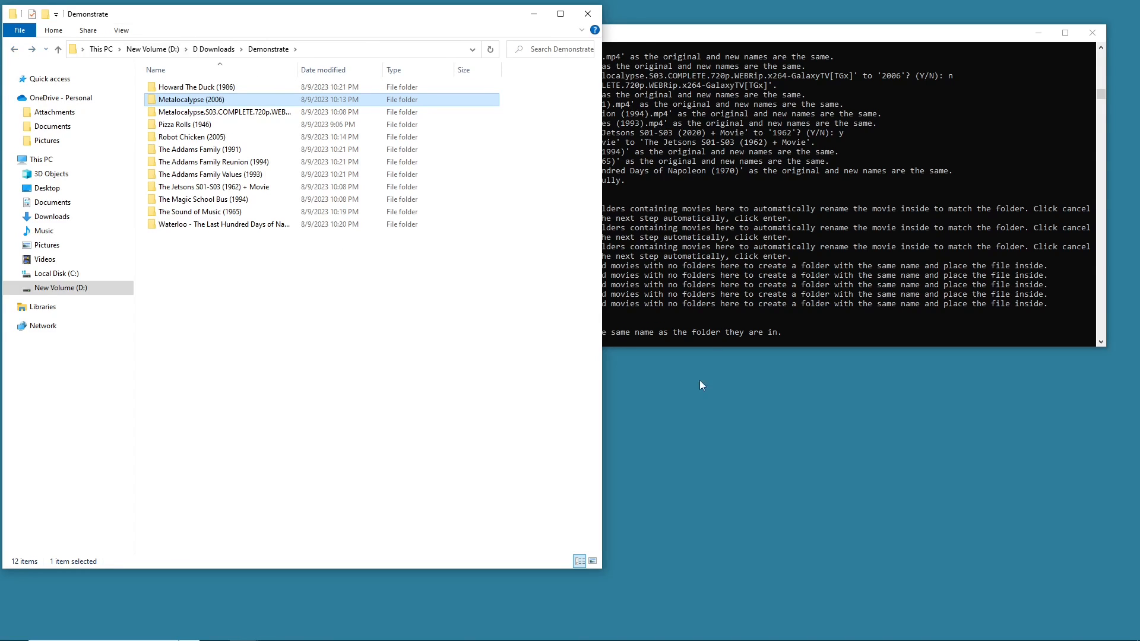
- Review the extras detected in Metalocalypse (2006), comparing with its text files, and approve moving them
click(707, 306)
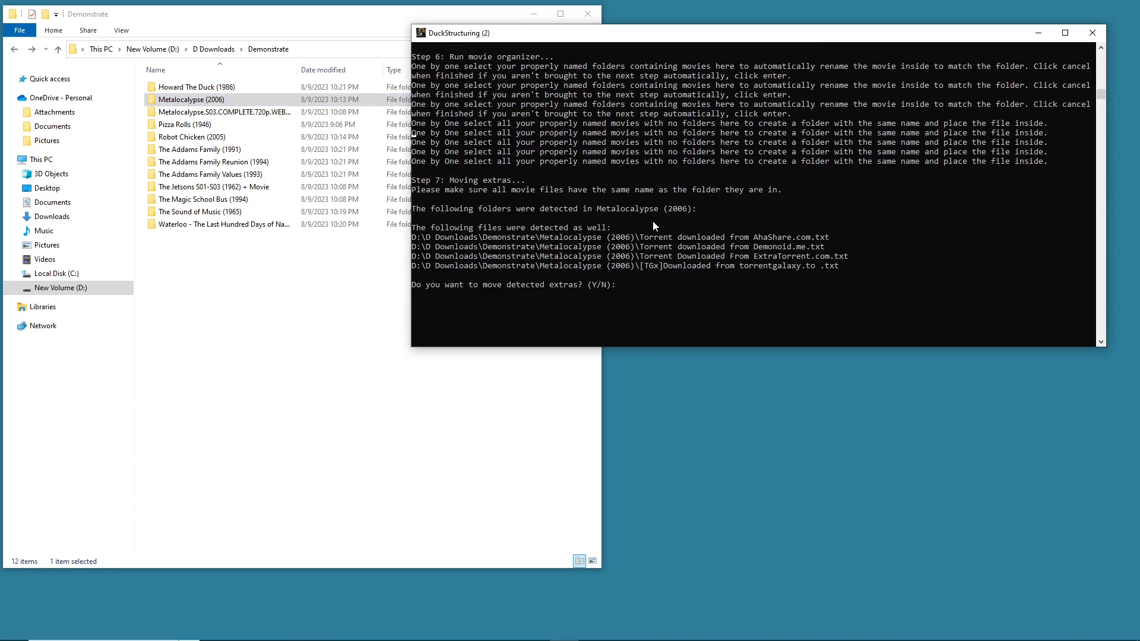
drag(841, 268, 517, 237)
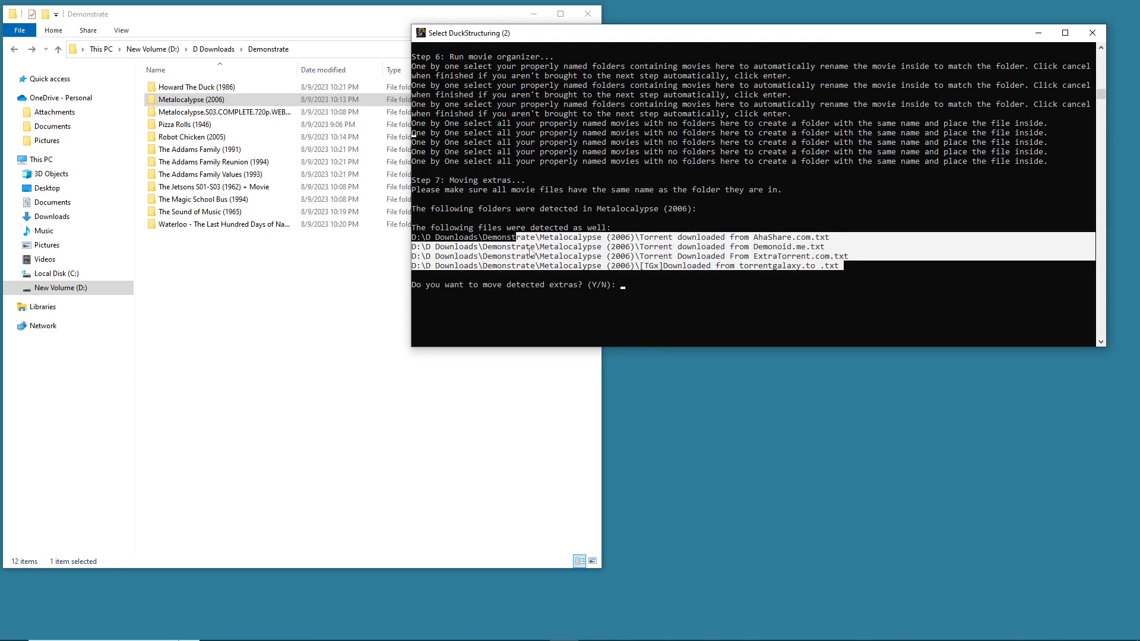
click(209, 251)
double_click(191, 99)
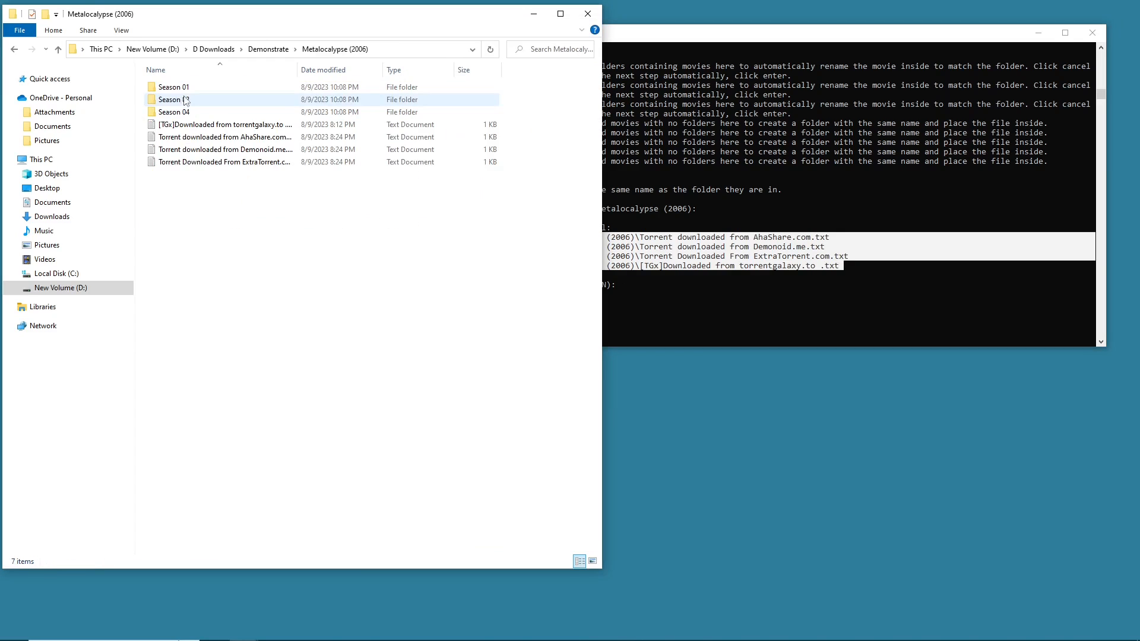
drag(257, 209, 253, 122)
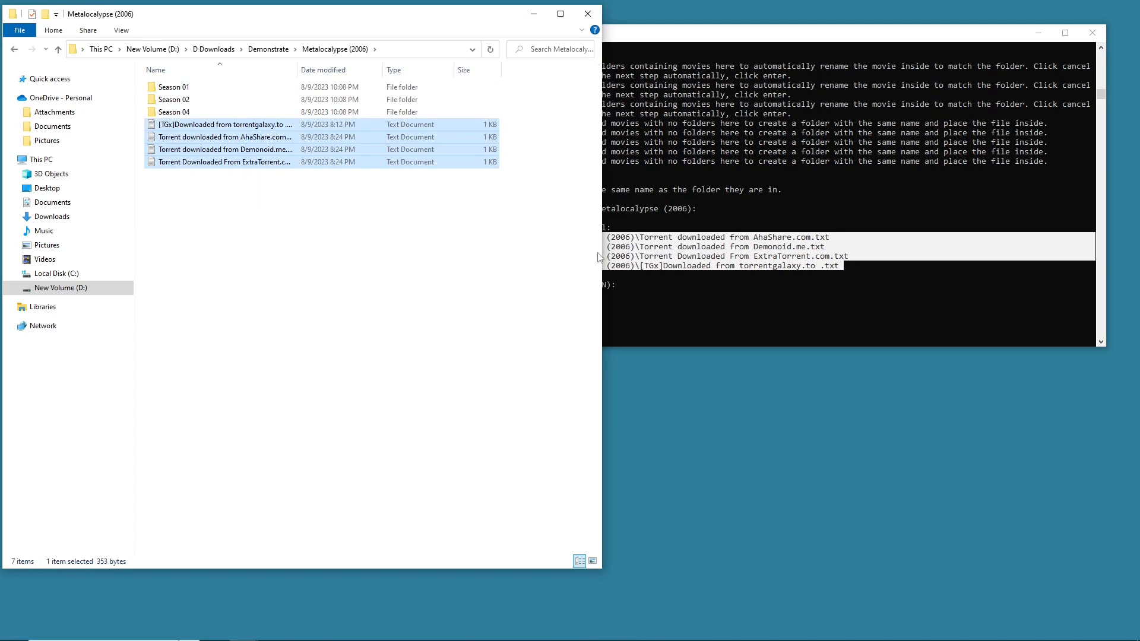
click(640, 284)
click(640, 285)
text(y)
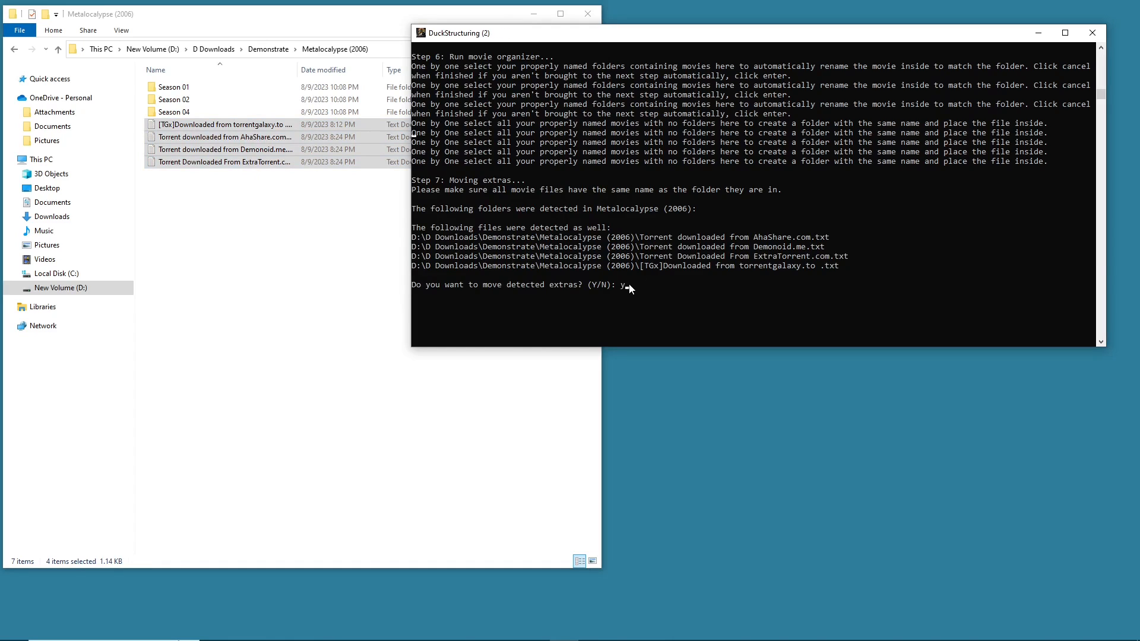
key(Return)
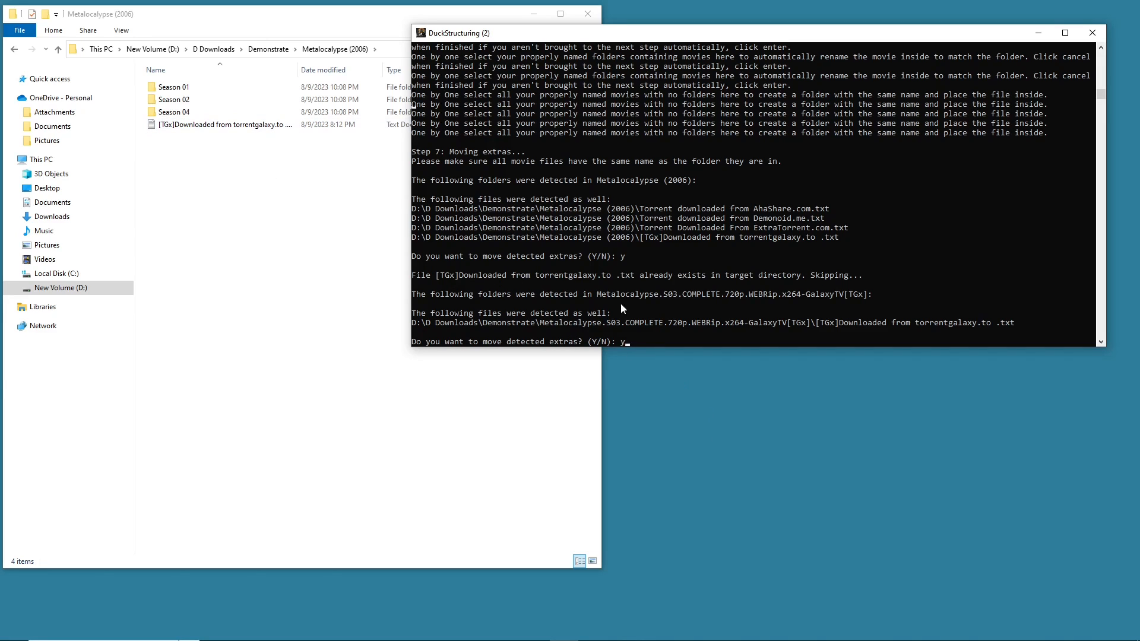
- Inspect the remaining [TGx] text file in Metalocalypse (2006), then return to the Demonstrate folder
click(224, 124)
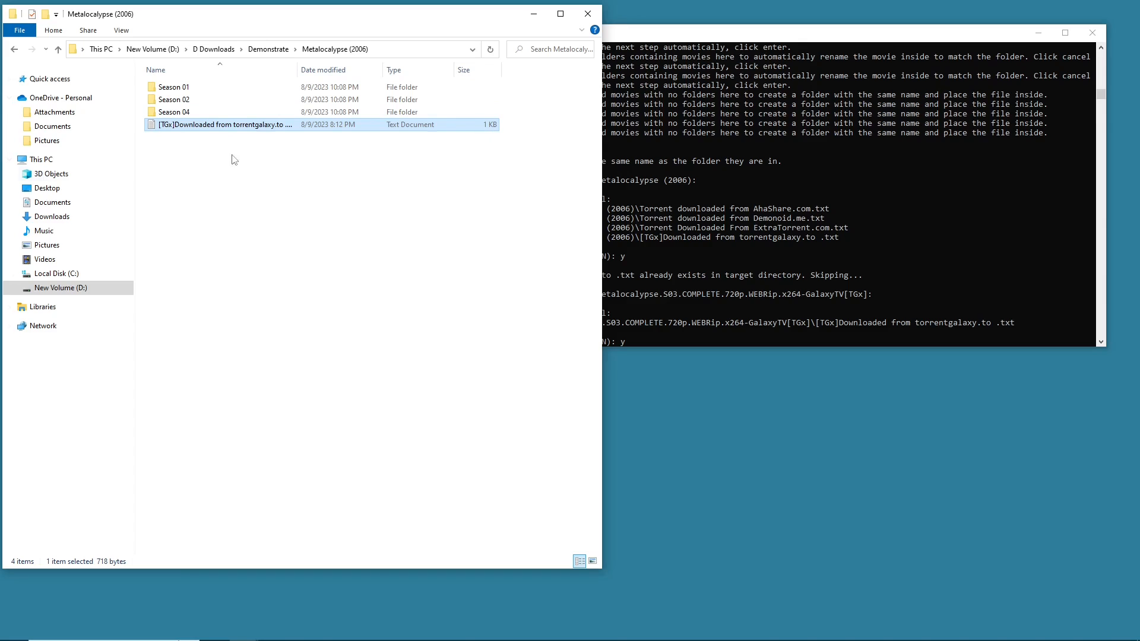
click(228, 130)
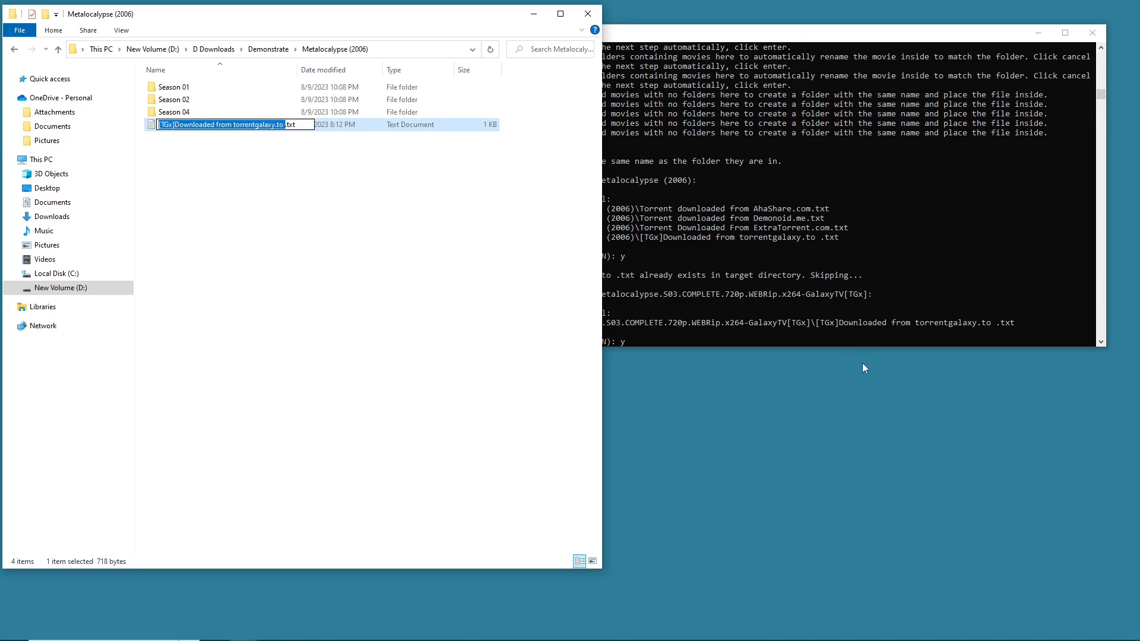
click(423, 226)
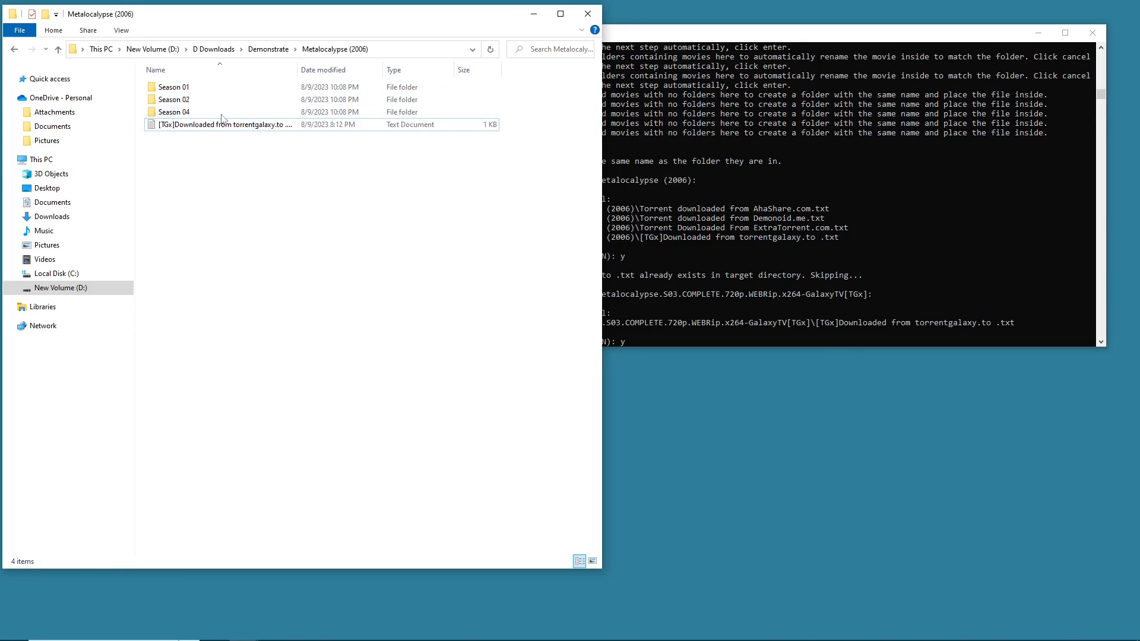
click(280, 128)
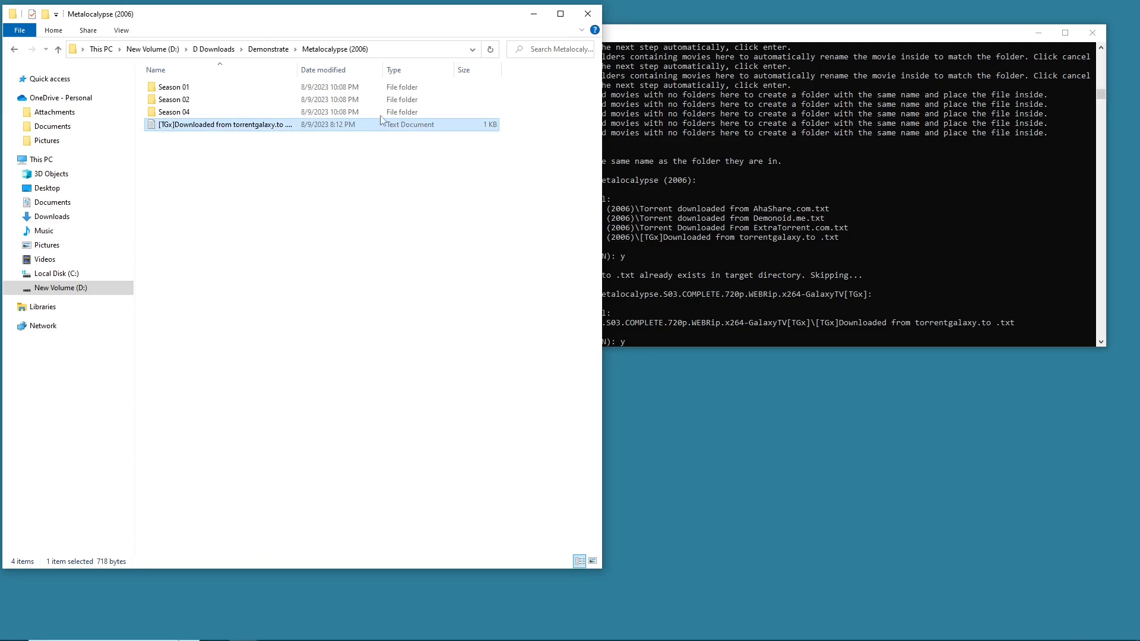
click(15, 50)
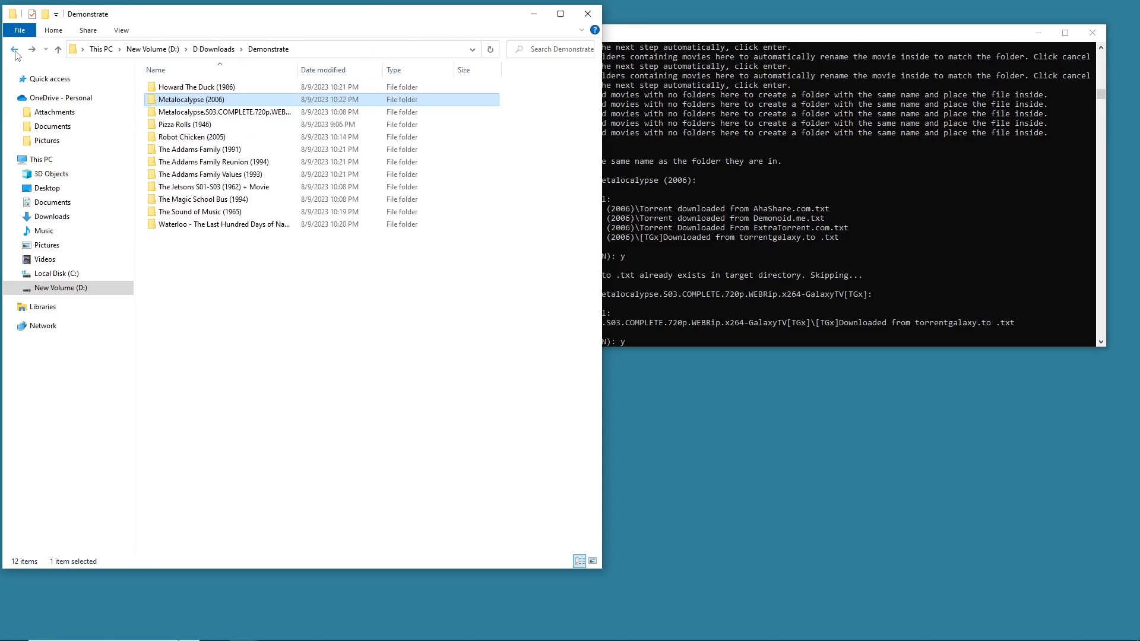
- Approve moving the Metalocalypse.S03 extras and decline moving the extras in The Jetsons S01-S03 (1962) + Movie
click(809, 255)
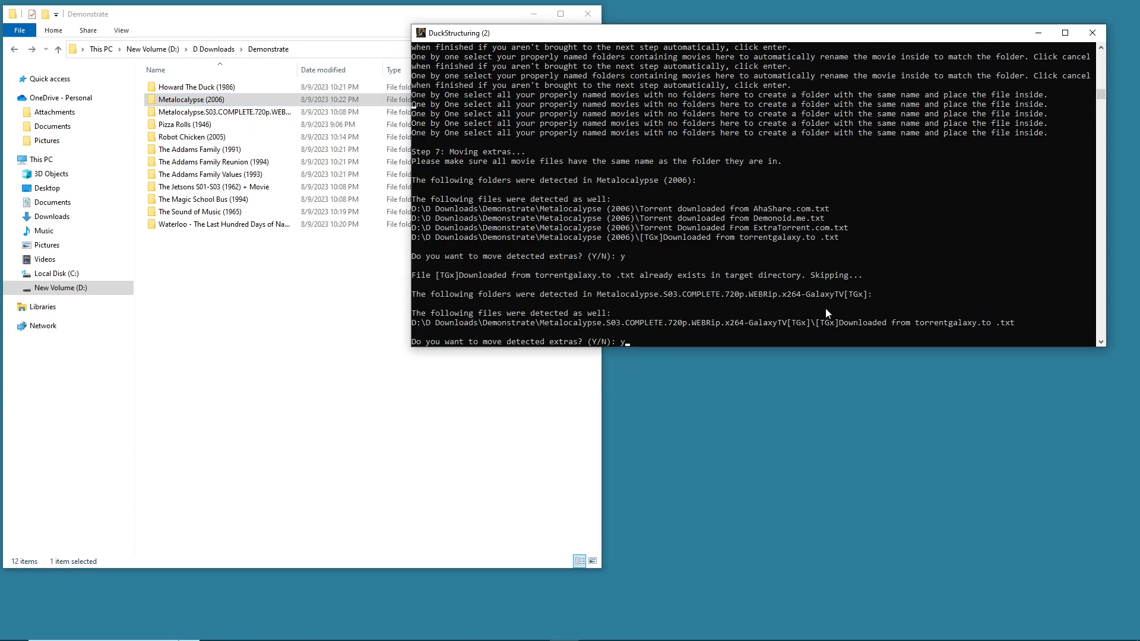
key(Return)
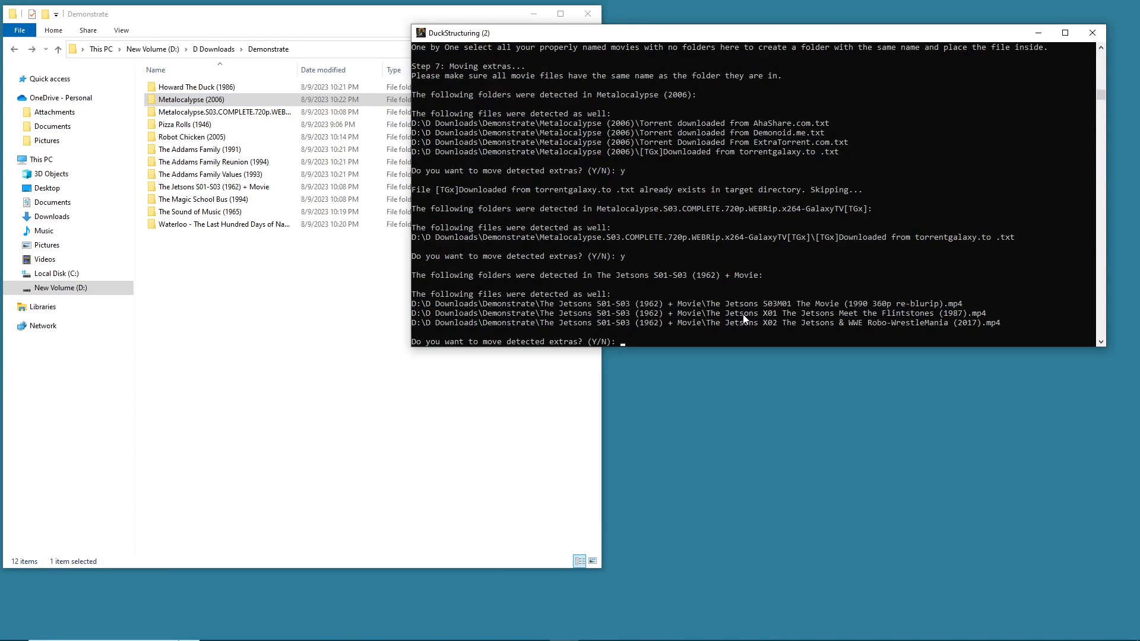
drag(1015, 323, 419, 309)
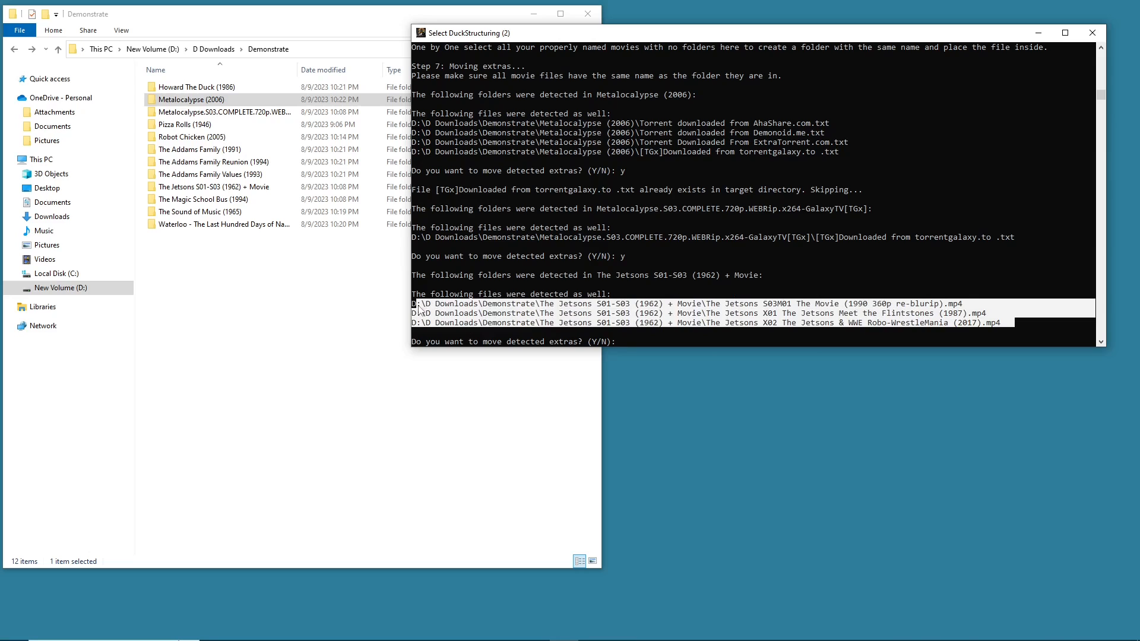
click(918, 313)
drag(1005, 328, 398, 312)
click(631, 342)
text(n)
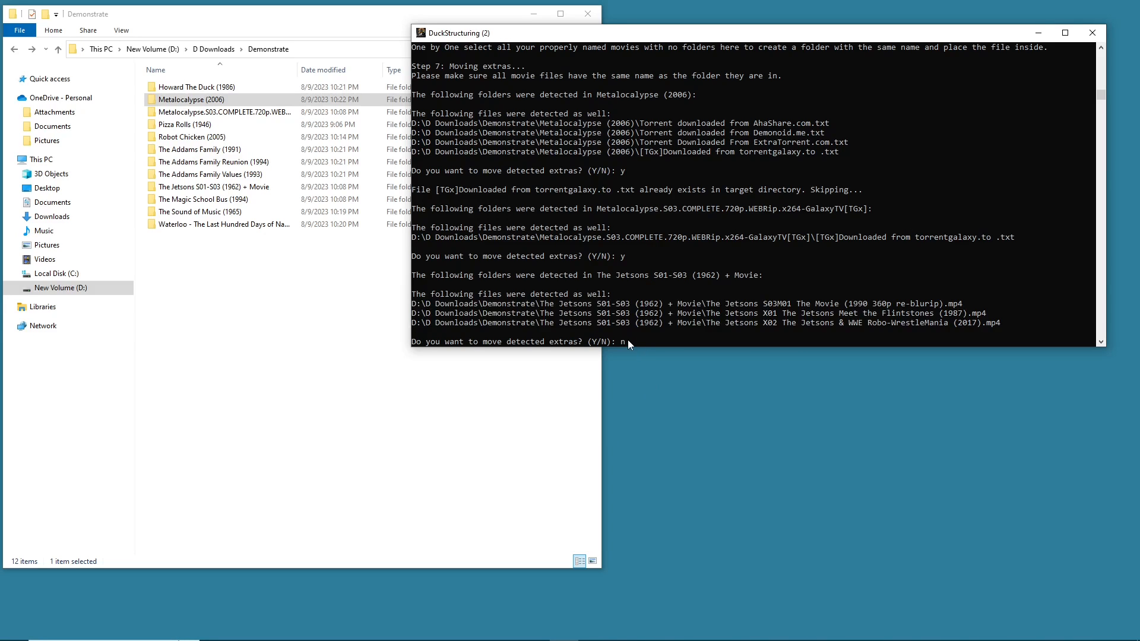
key(Return)
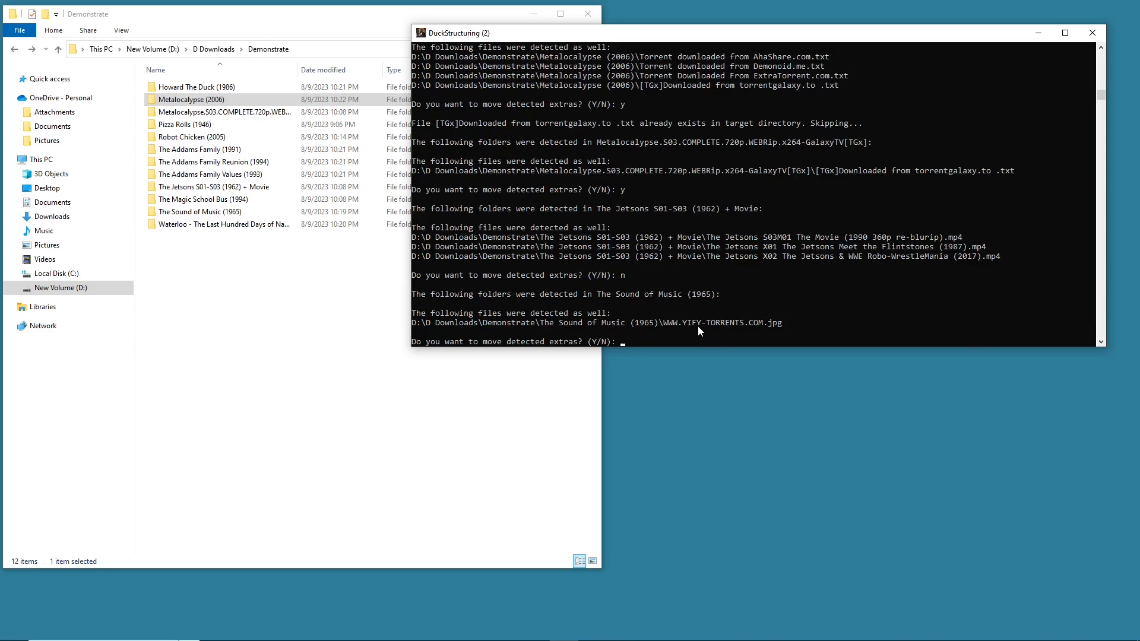
- Approve moving the detected extras for The Sound of Music (1965) and the Waterloo folder
text(y)
key(Return)
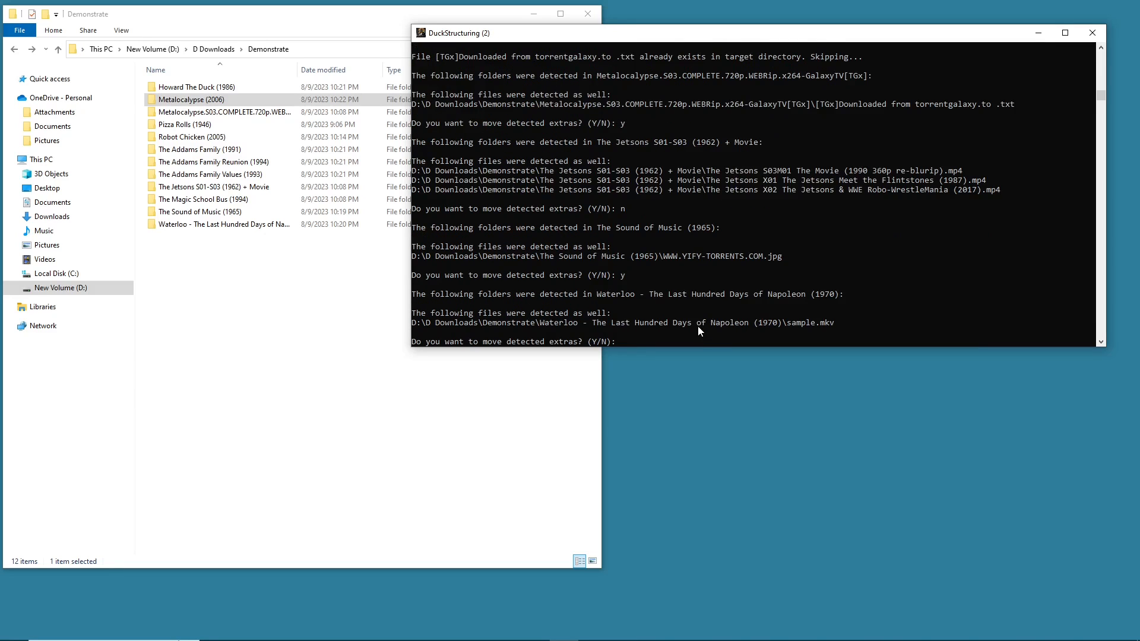
text(y)
key(Return)
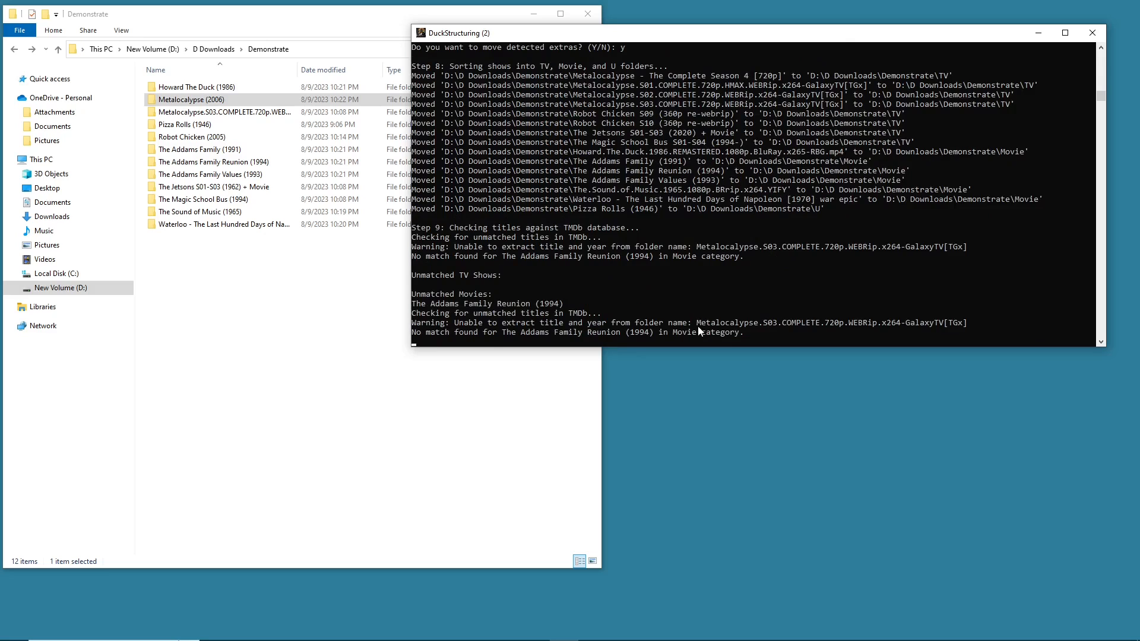
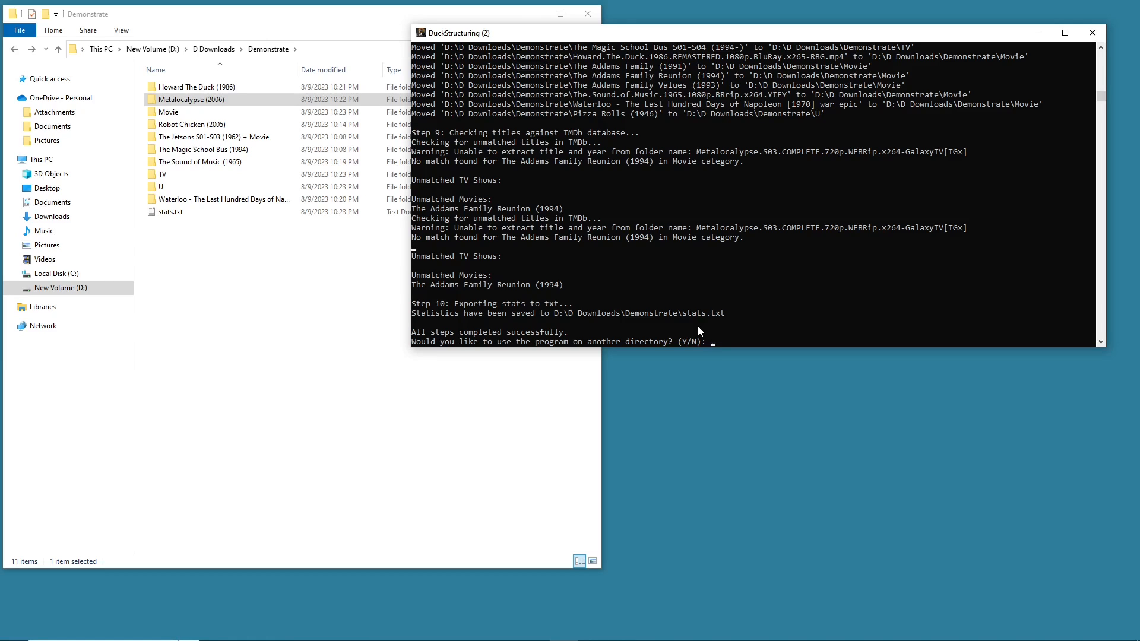
- Scroll through the console log of sorting and TMDb check results
scroll(687, 203, up, 3)
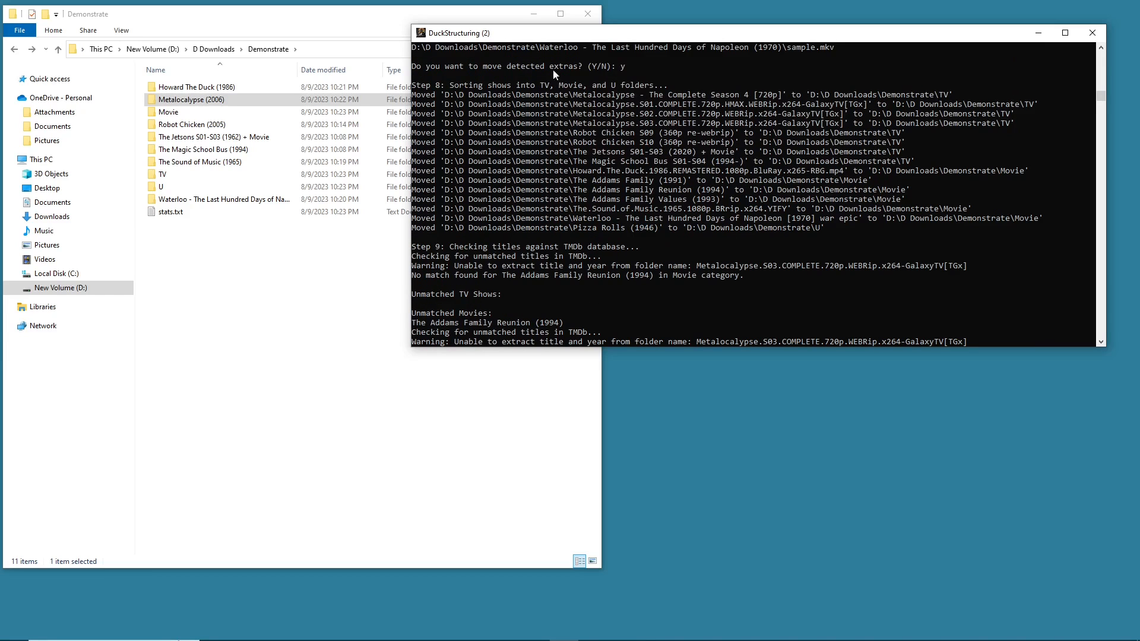
scroll(524, 93, up, 4)
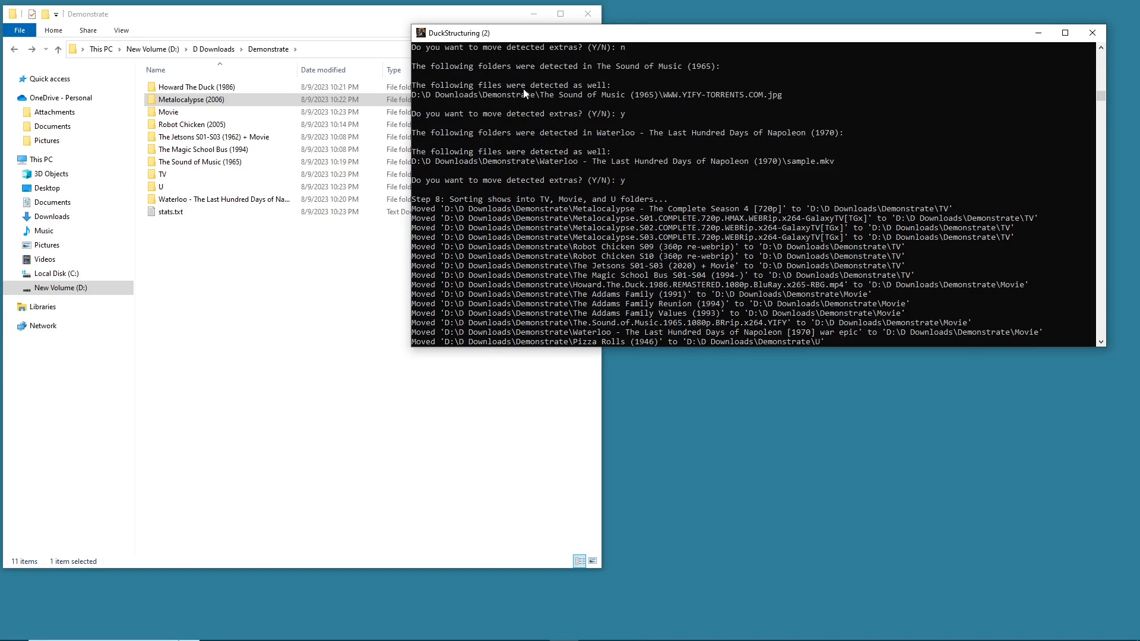
scroll(518, 202, down, 2)
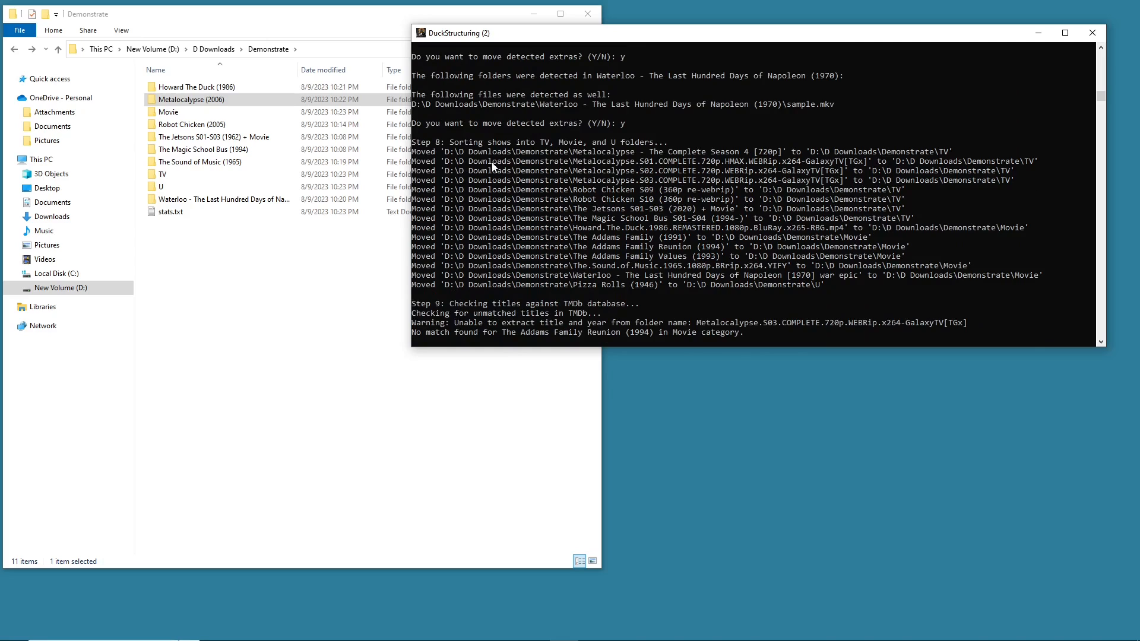
click(298, 247)
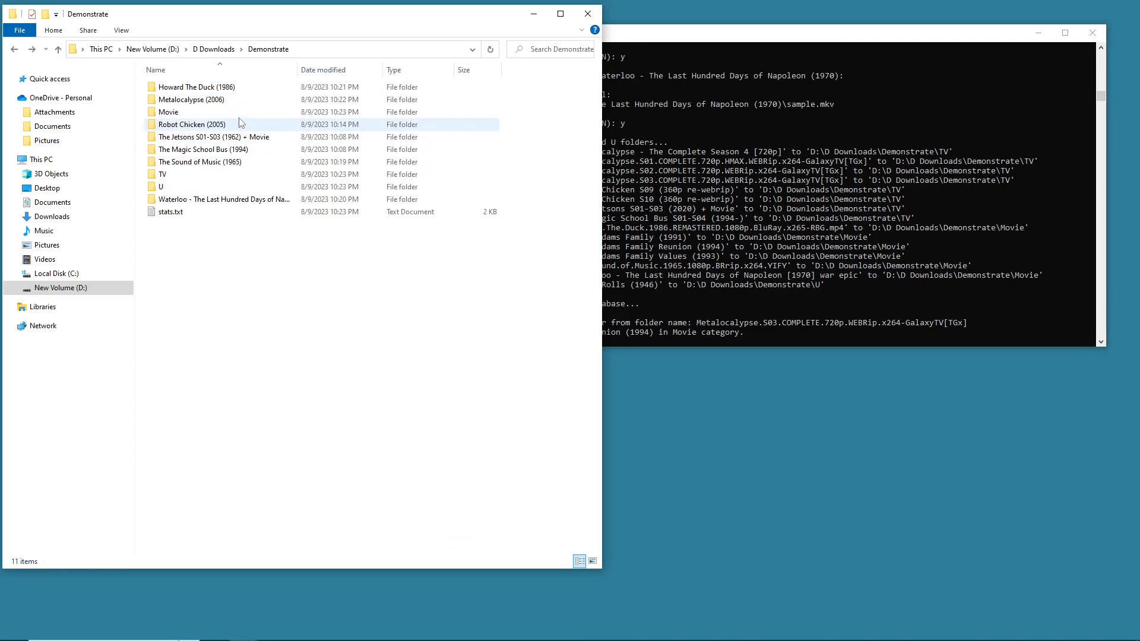
- Browse the TV, U and Movie folders inside Demonstrate to inspect the sorted results
click(15, 50)
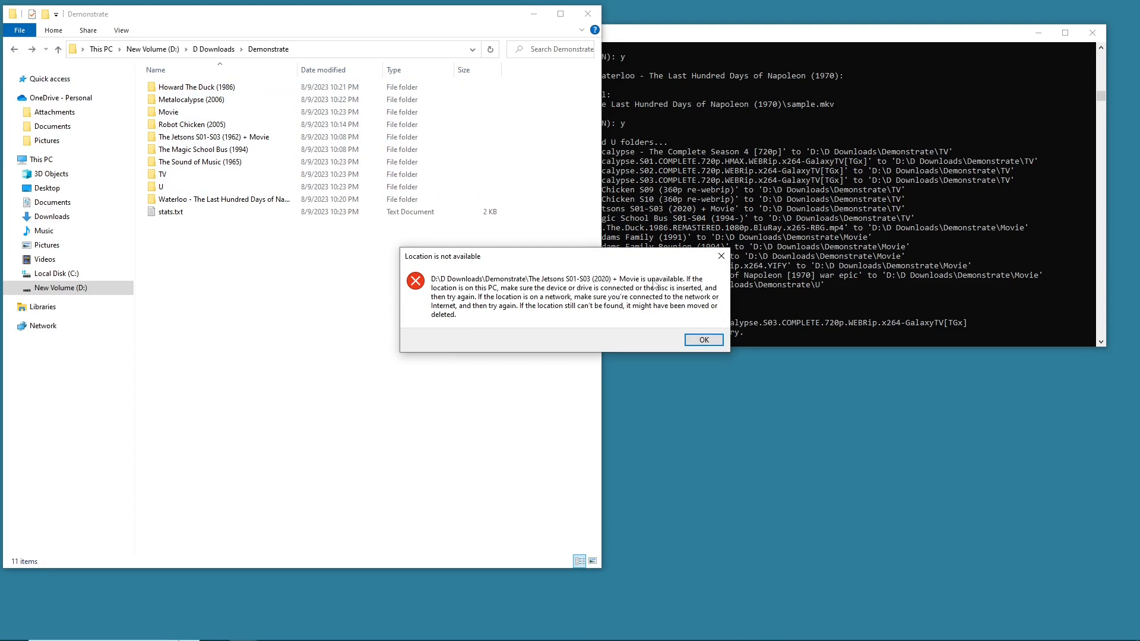
click(704, 340)
click(209, 50)
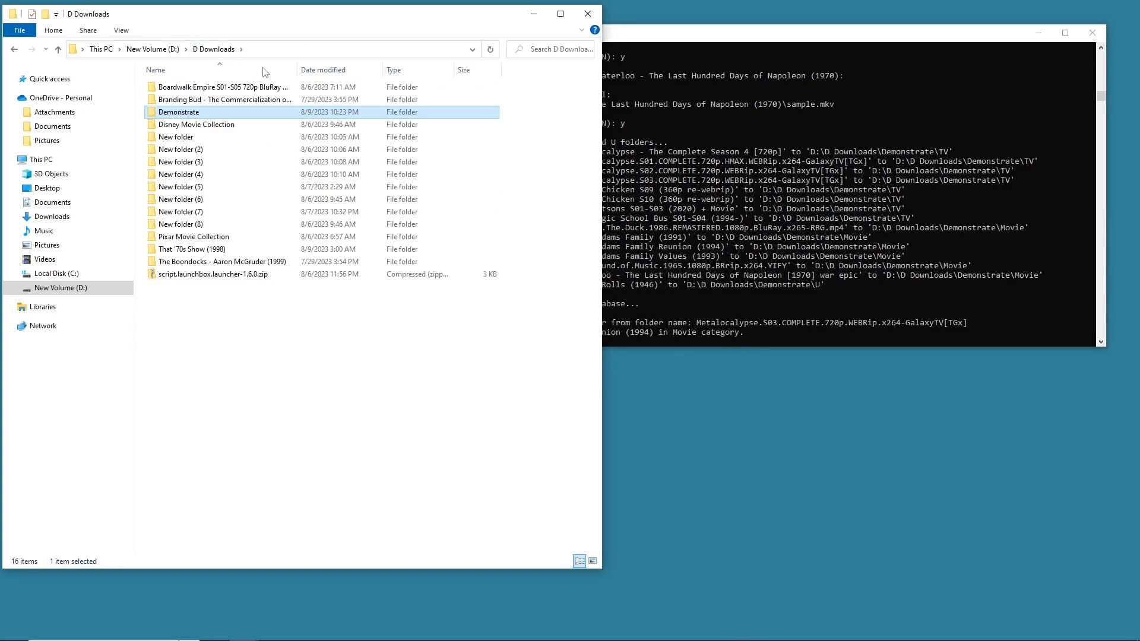
double_click(217, 112)
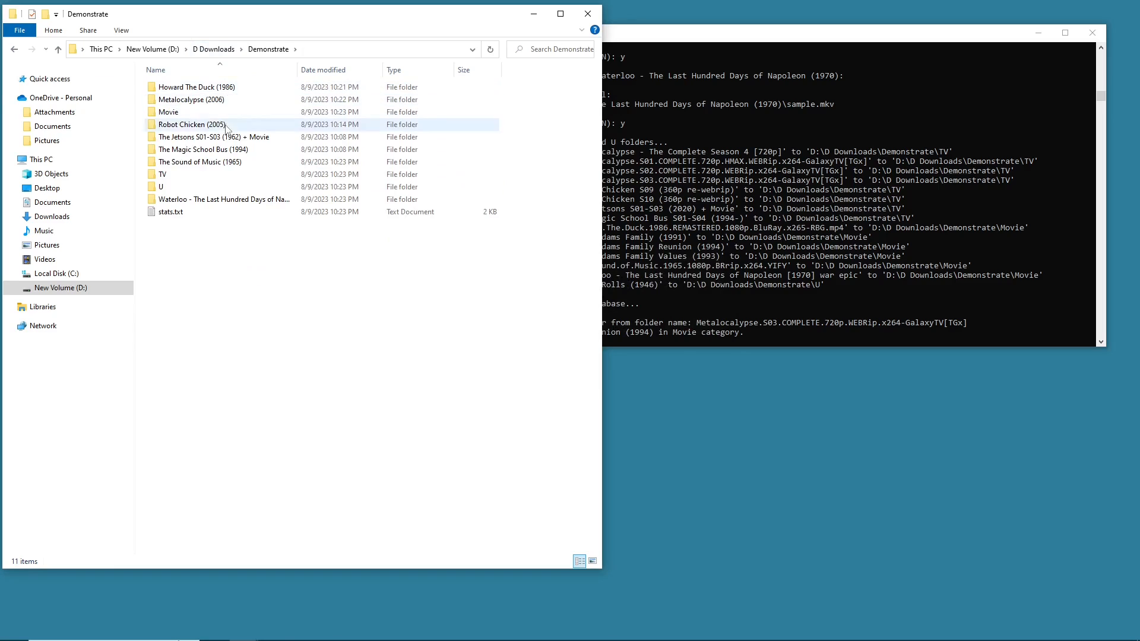
double_click(205, 174)
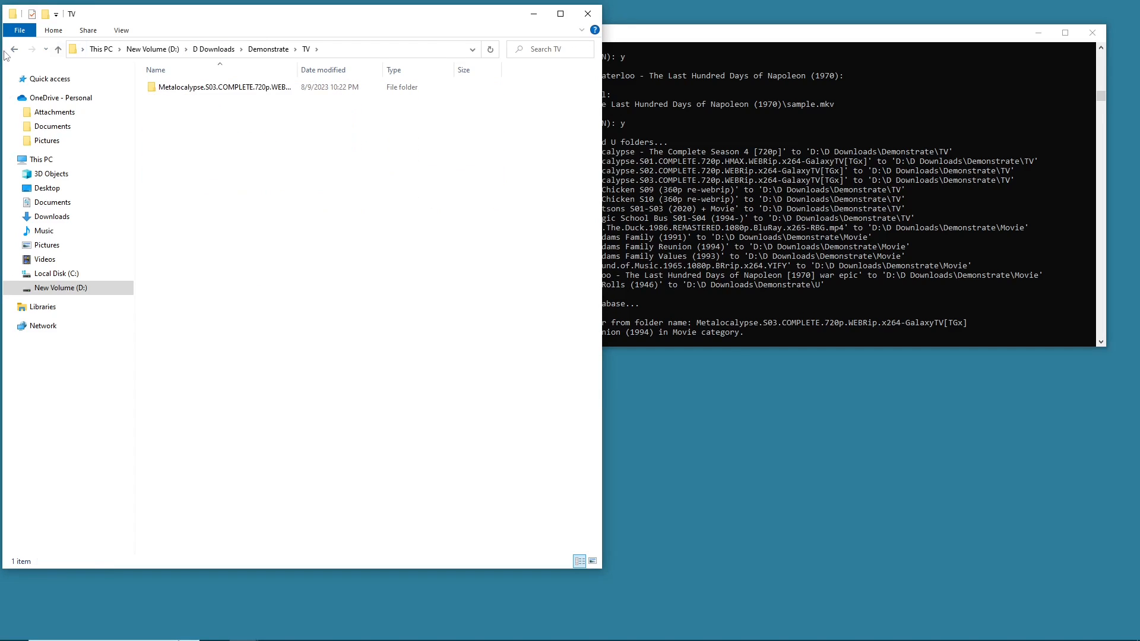
click(14, 49)
double_click(178, 186)
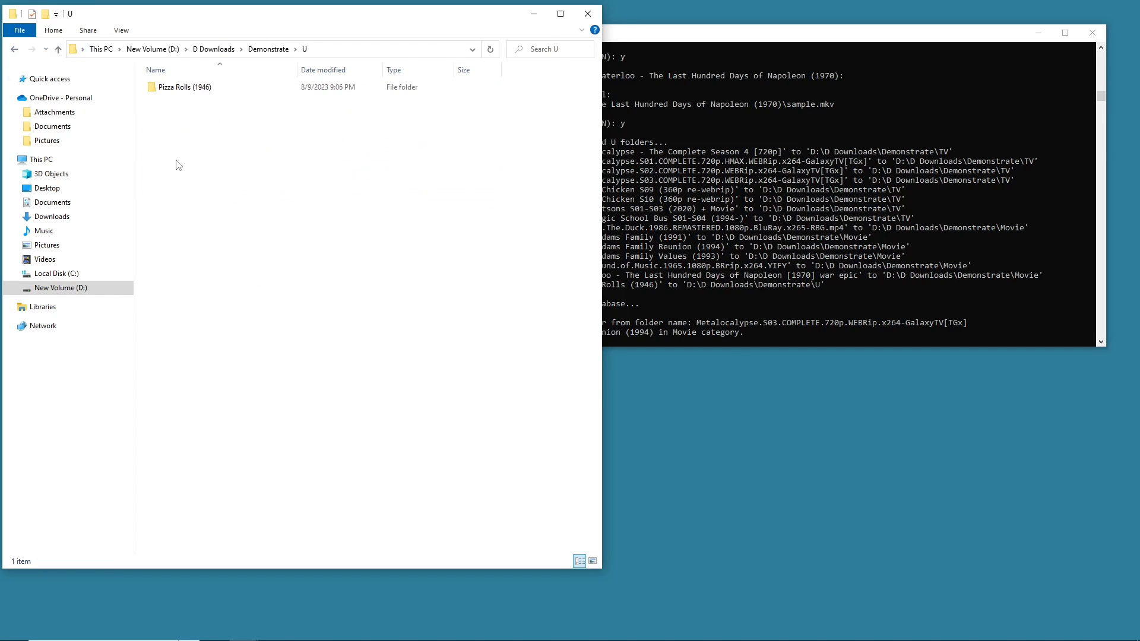
click(14, 49)
double_click(178, 113)
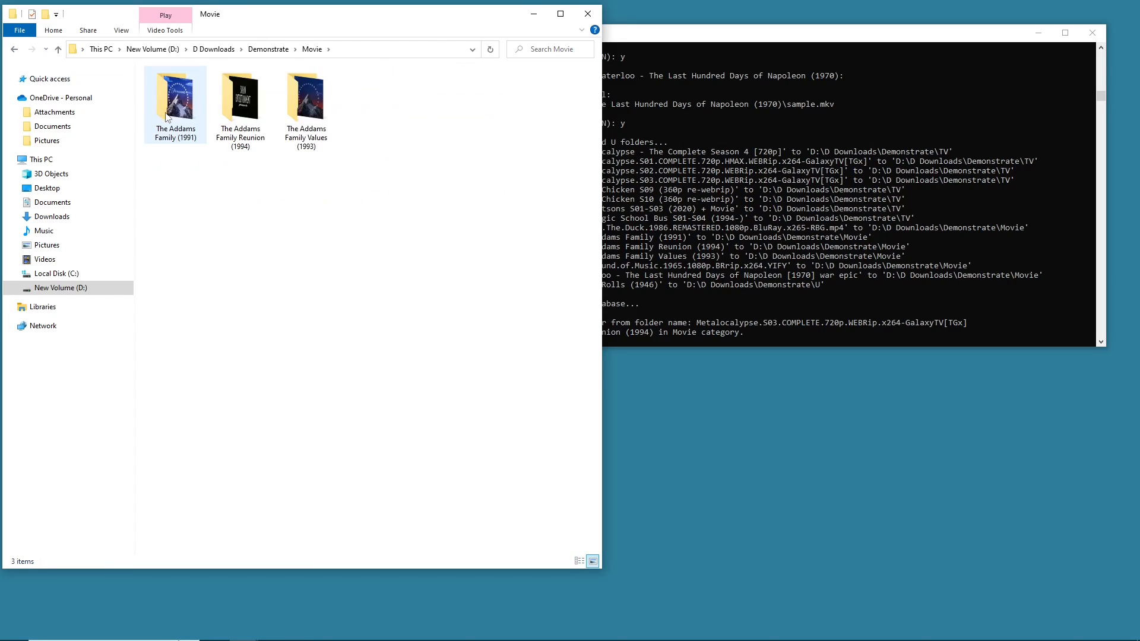
click(12, 49)
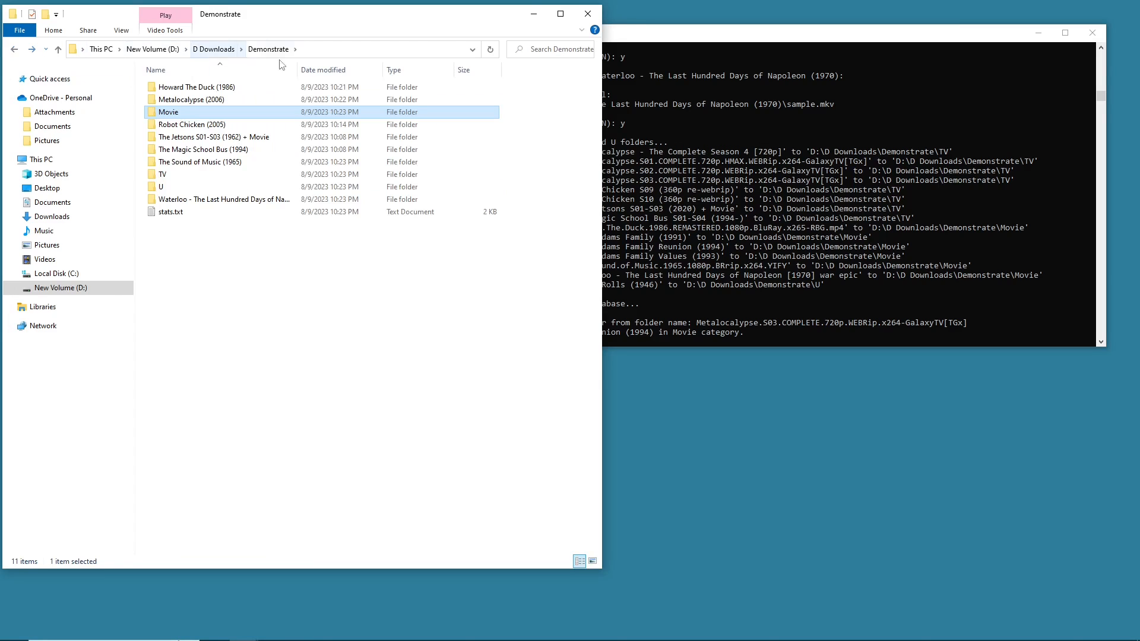
click(567, 109)
drag(567, 105, 424, 84)
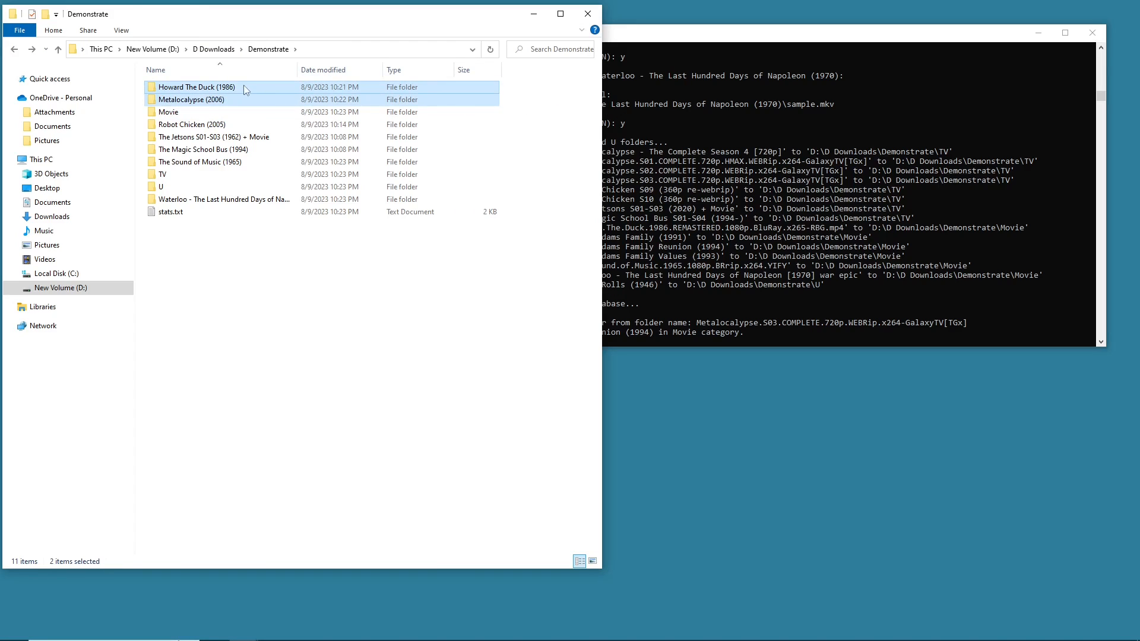
click(563, 127)
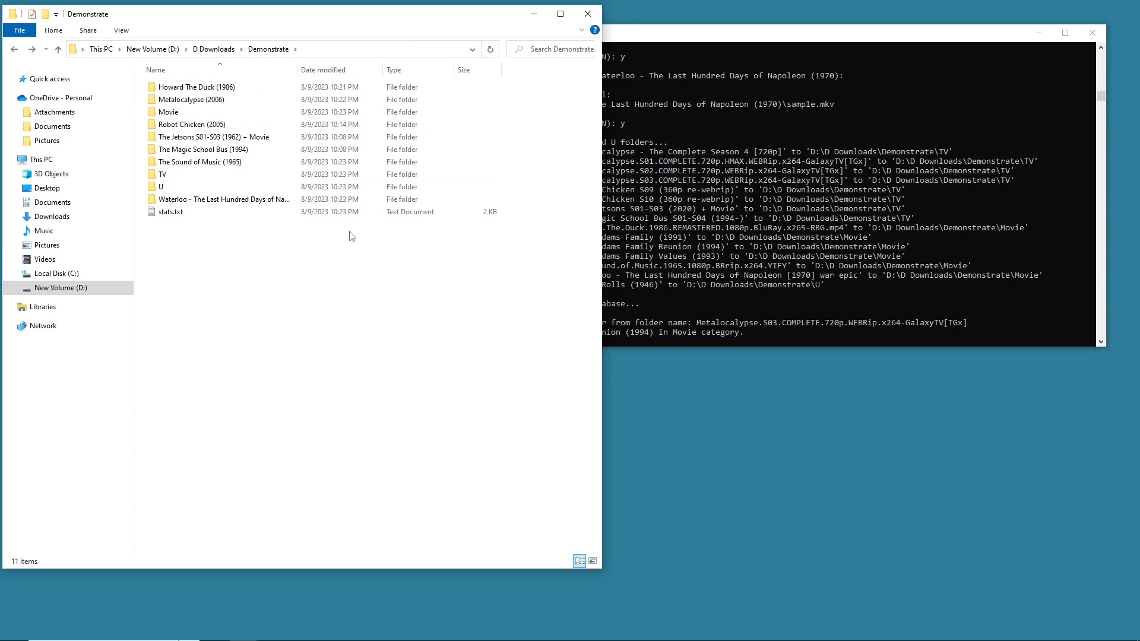
click(170, 203)
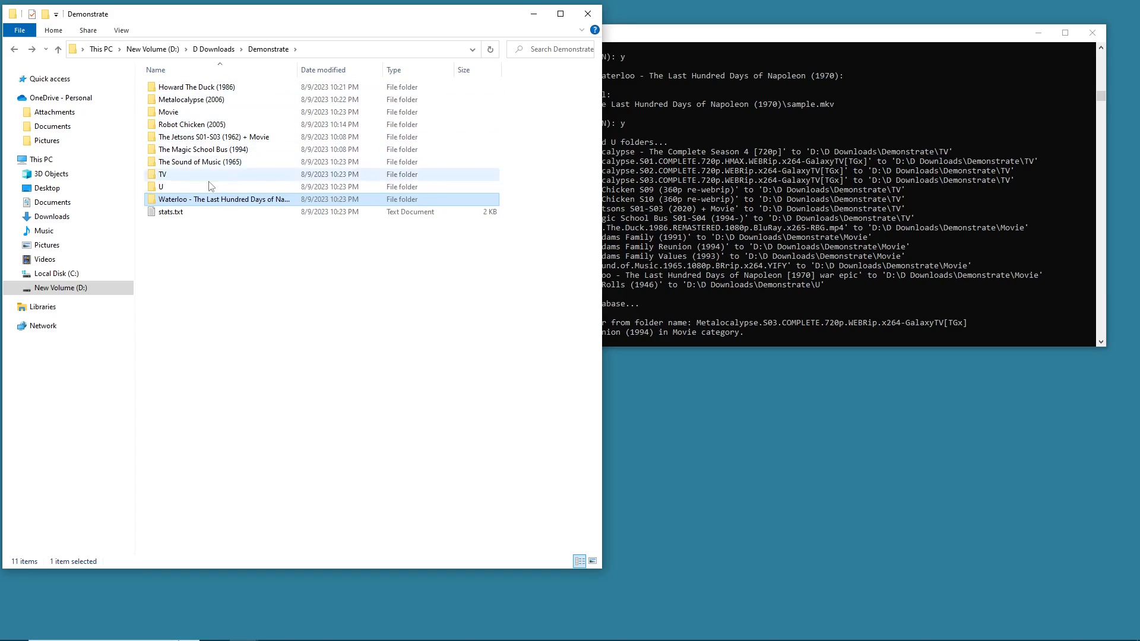
click(182, 240)
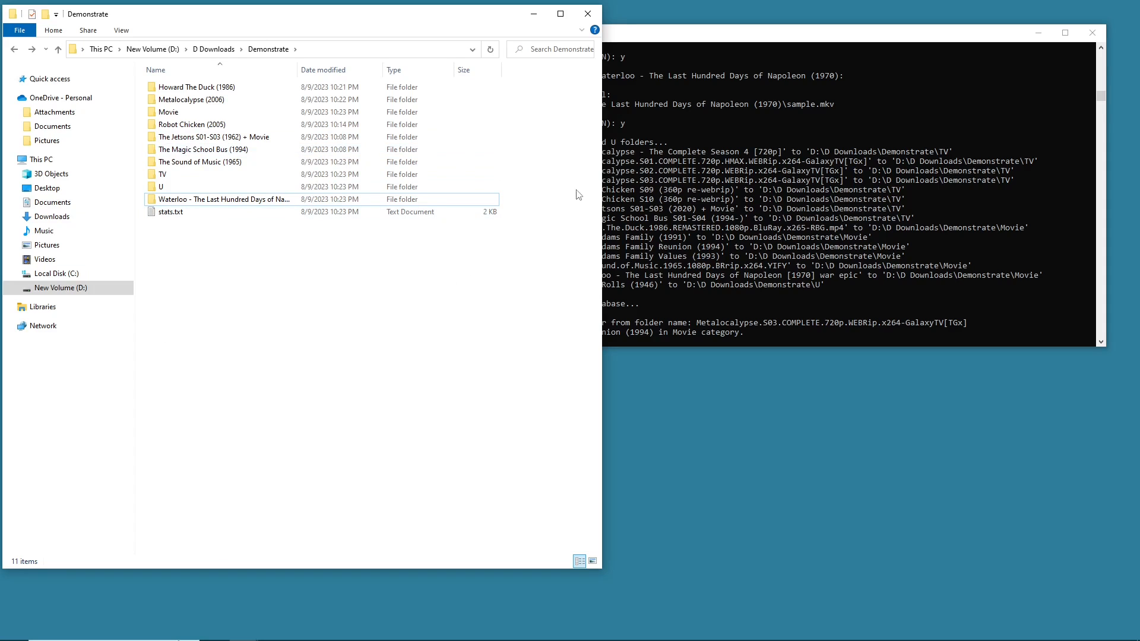
- Examine the unmatched-title output in the console, highlighting the no-match line for The Addams Family Reunion (1994)
click(677, 156)
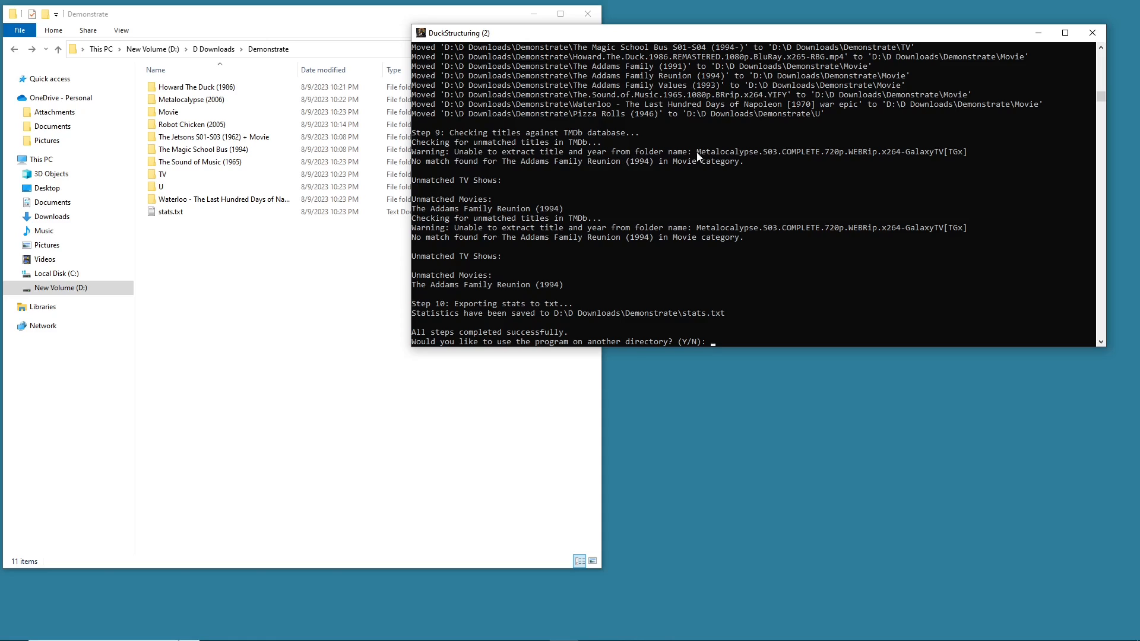
scroll(456, 214, down, 2)
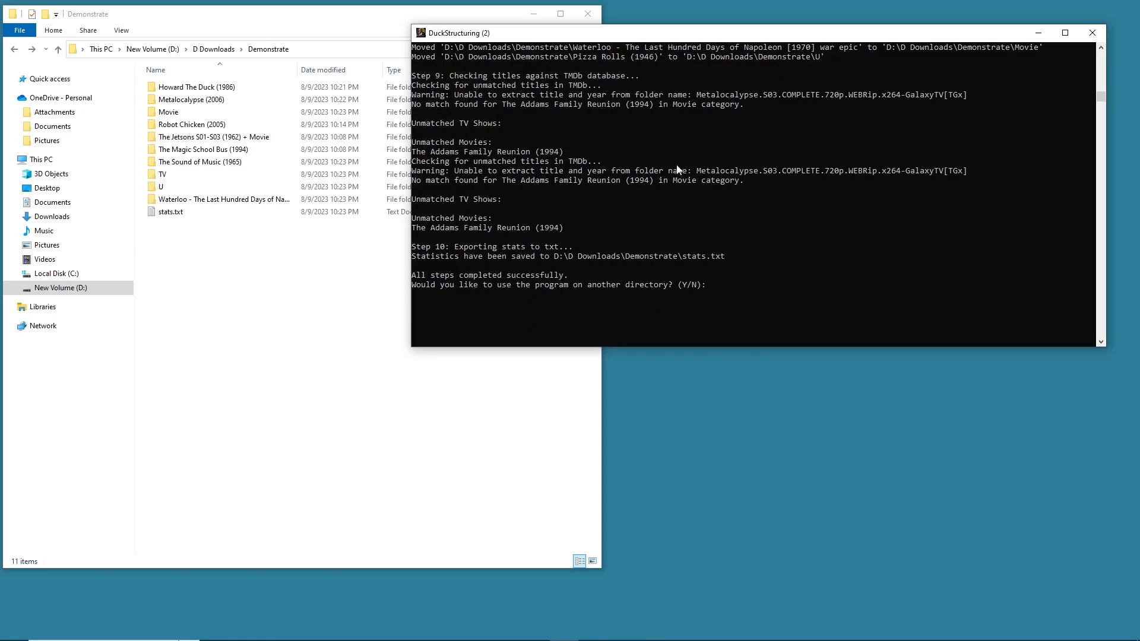
drag(745, 182, 419, 185)
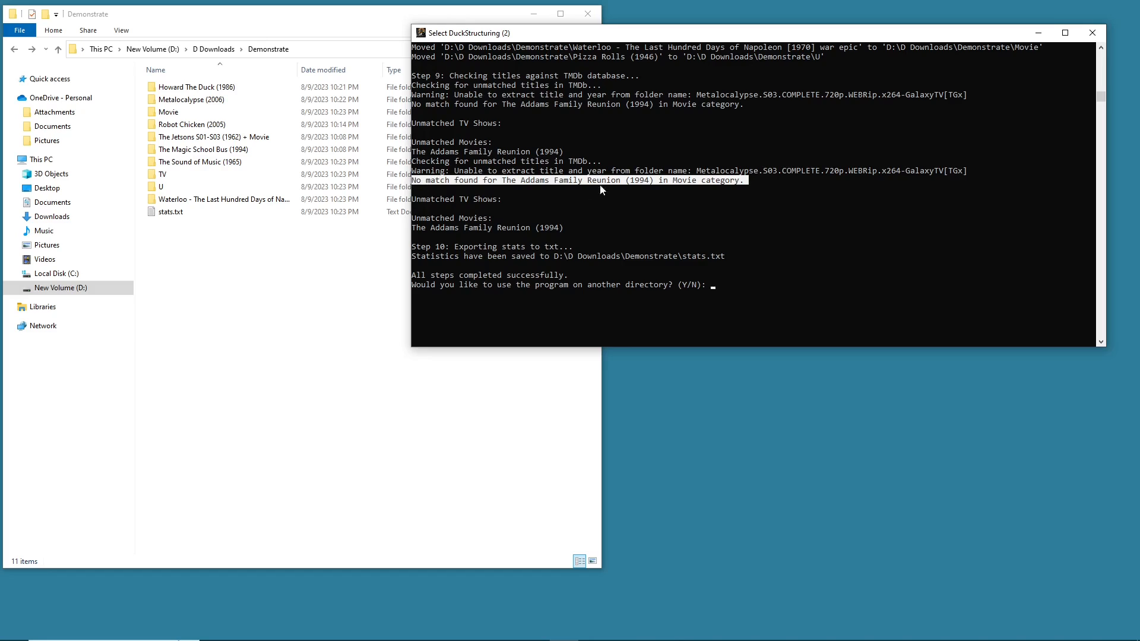
click(502, 181)
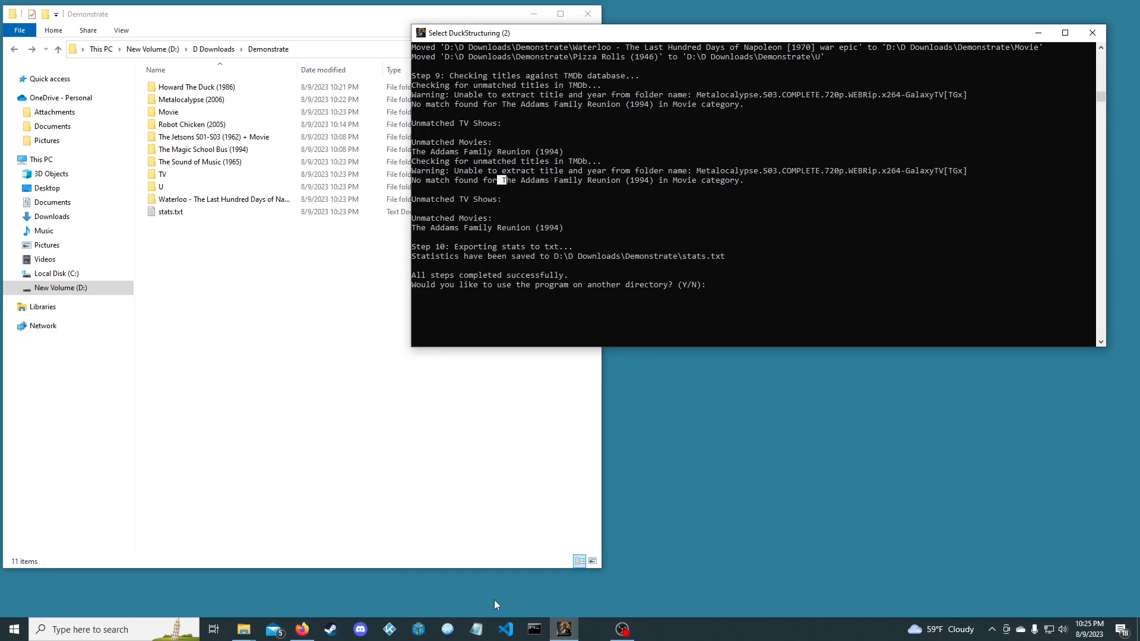
- Bring up the TMDB website in the browser and place its window below the console
click(302, 629)
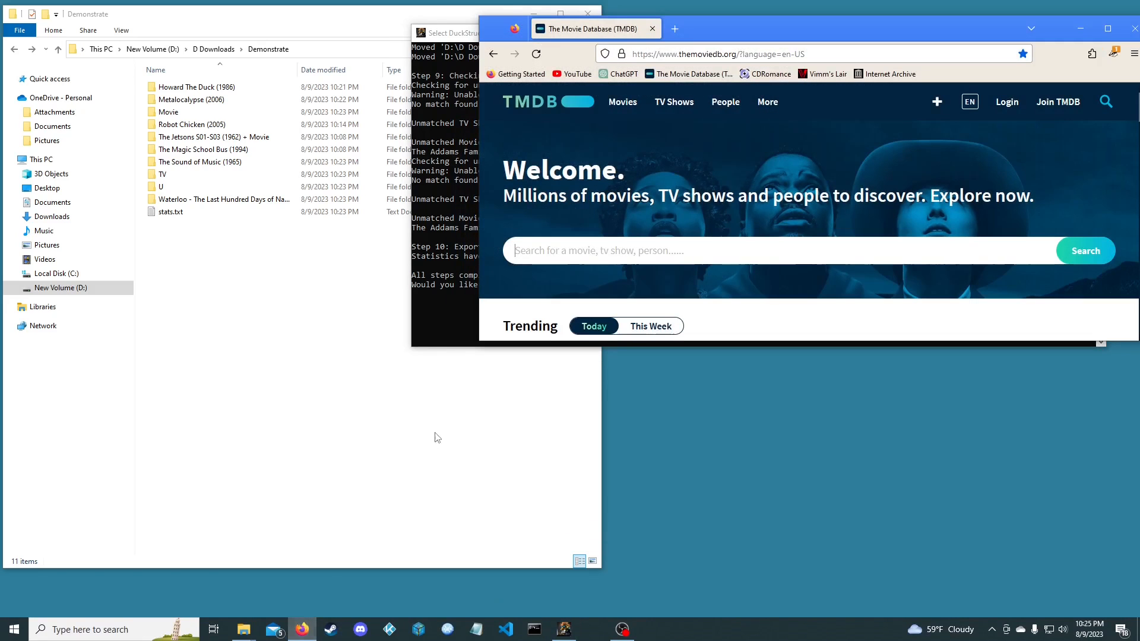
drag(594, 29, 584, 302)
- Compare the console's unmatched movies with the Addams Family folders inside the Movie folder
click(562, 226)
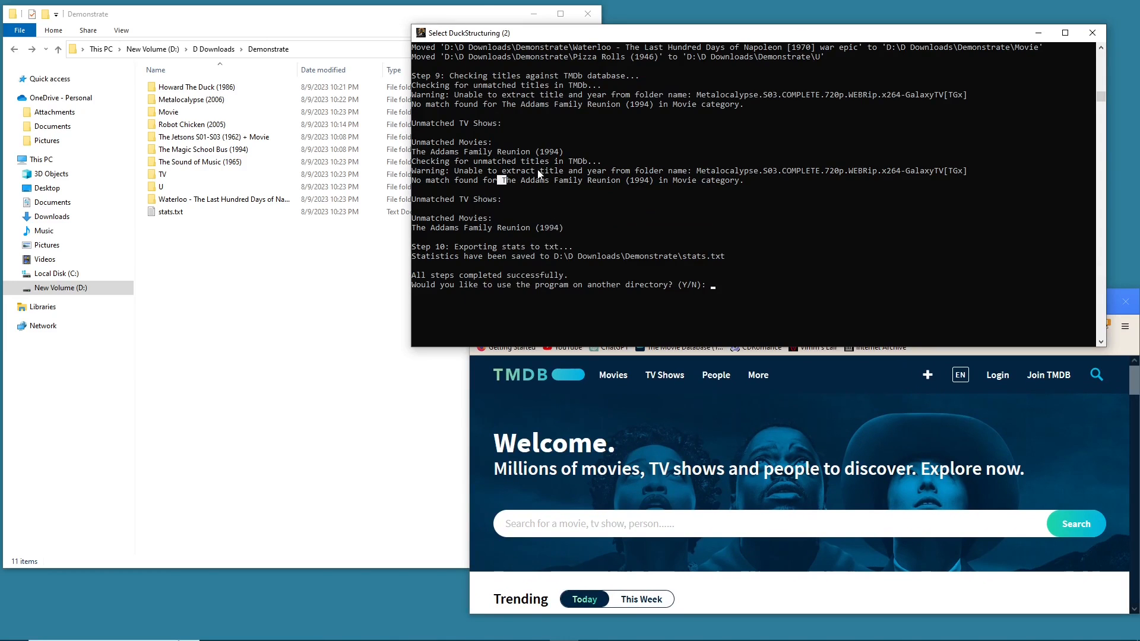
scroll(492, 194, up, 2)
click(472, 238)
click(476, 257)
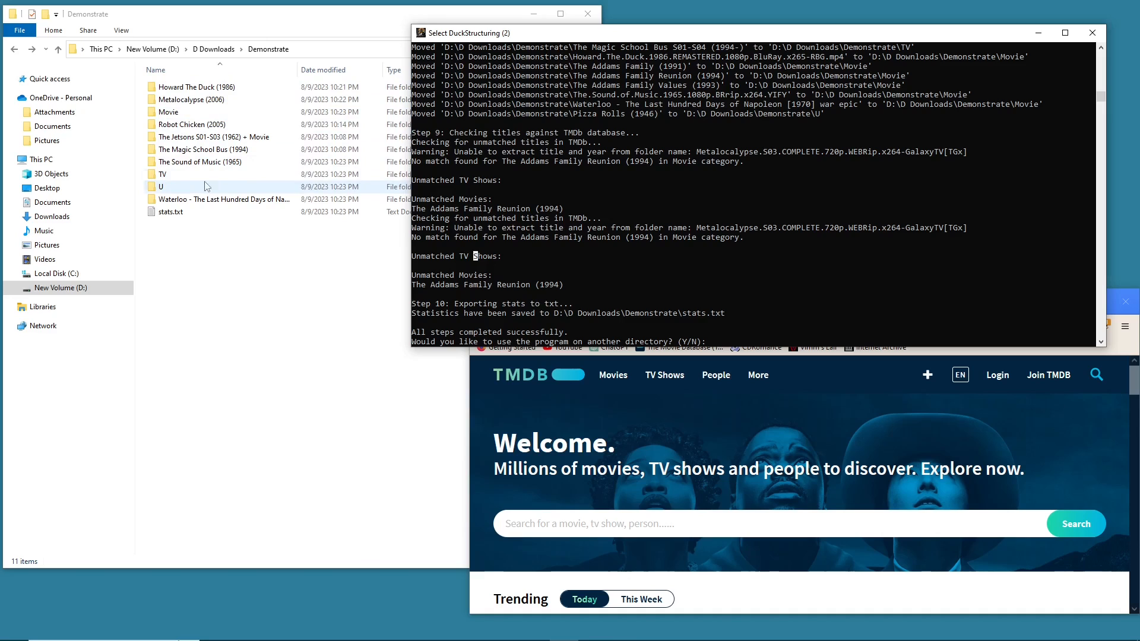
click(200, 114)
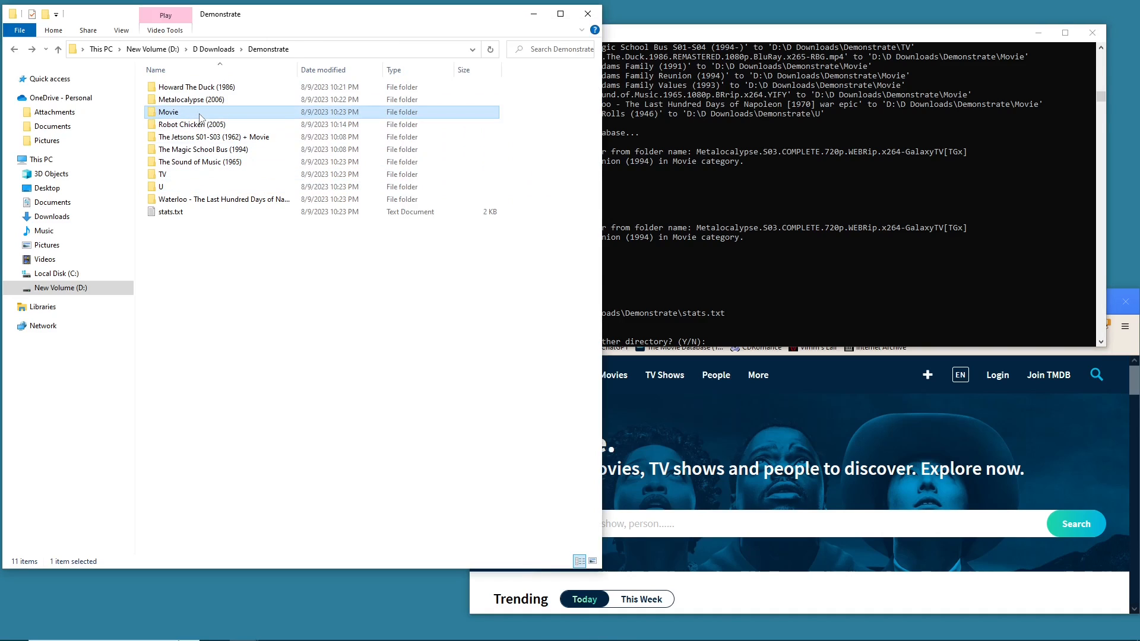
double_click(200, 115)
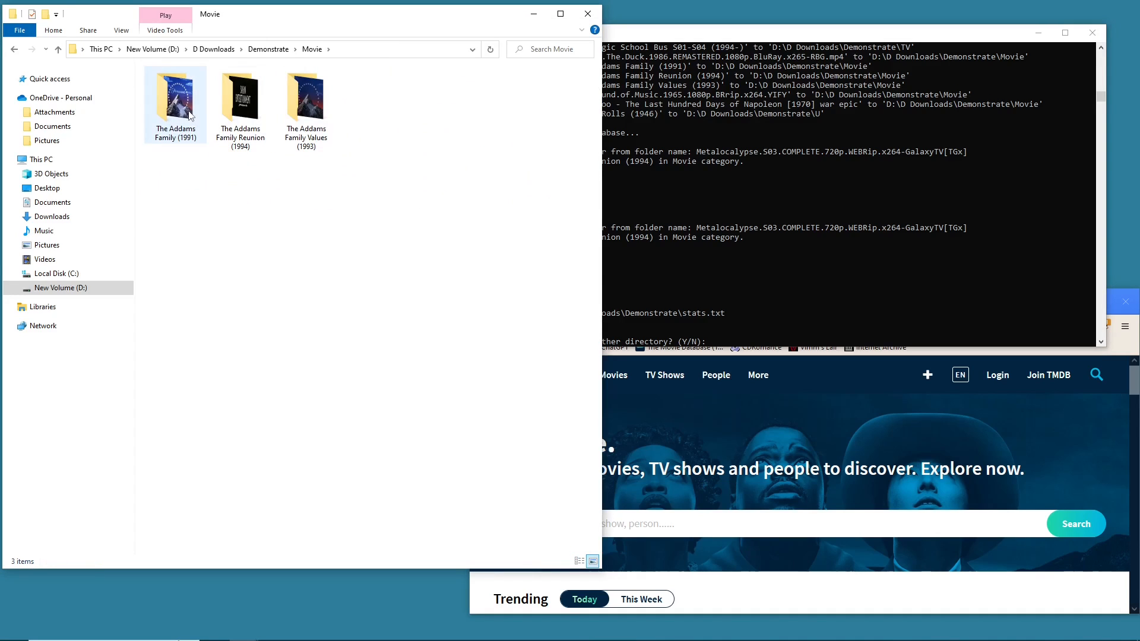
click(190, 116)
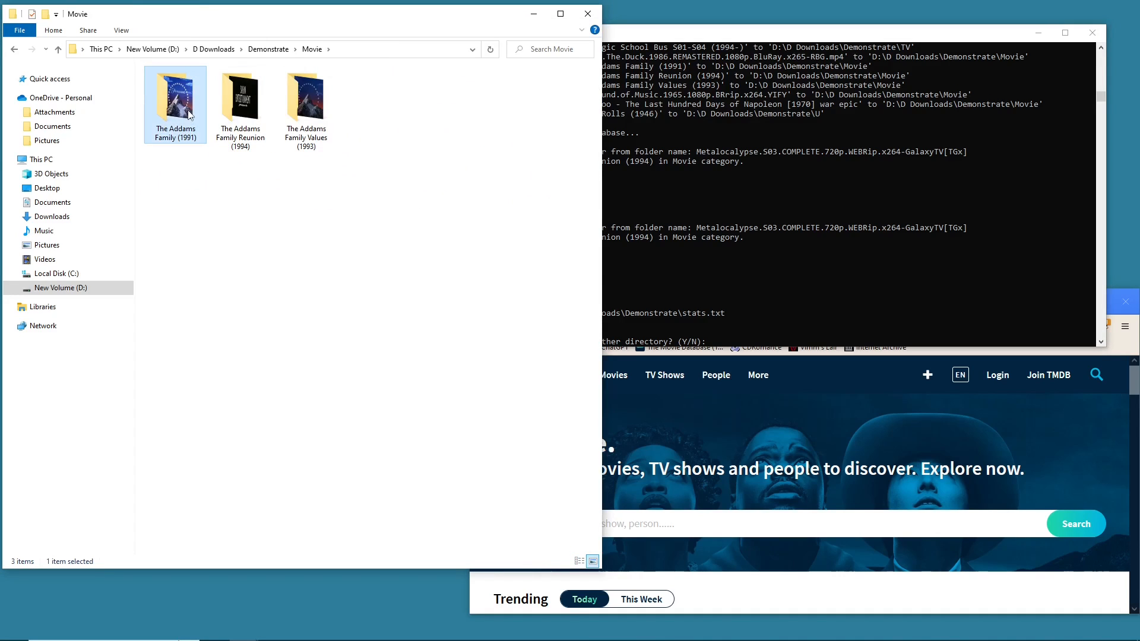
click(13, 50)
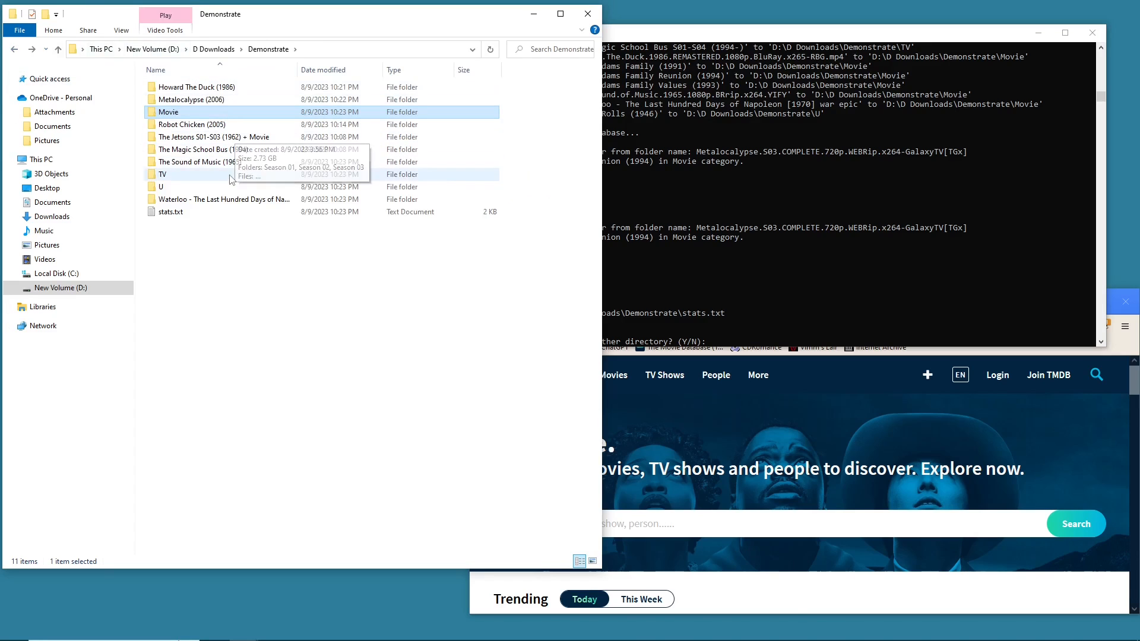
double_click(233, 114)
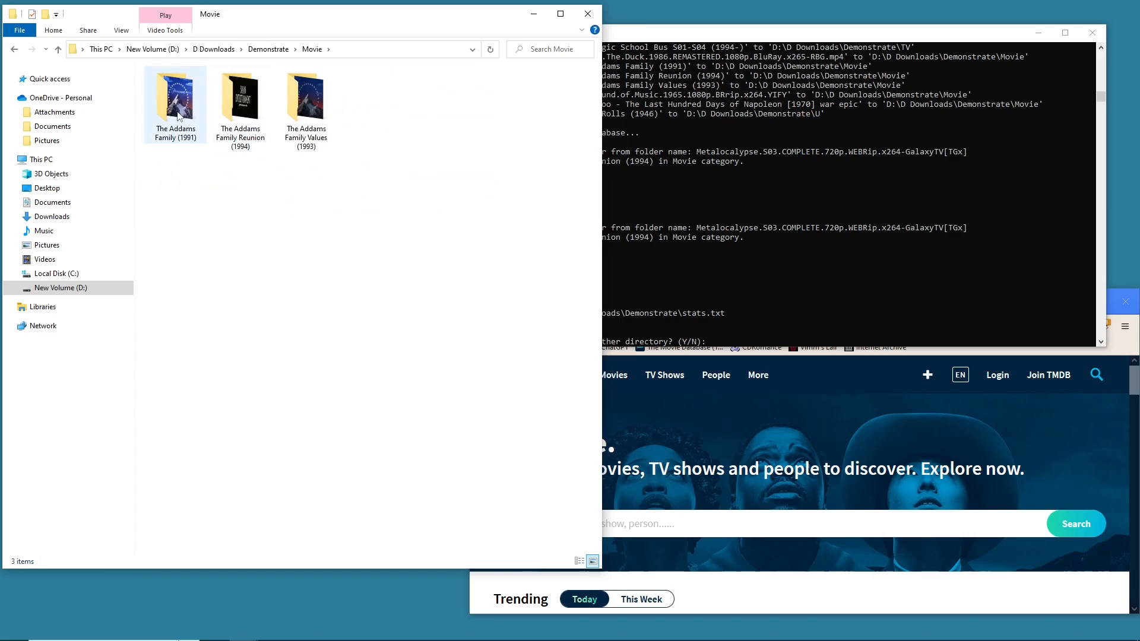
click(178, 114)
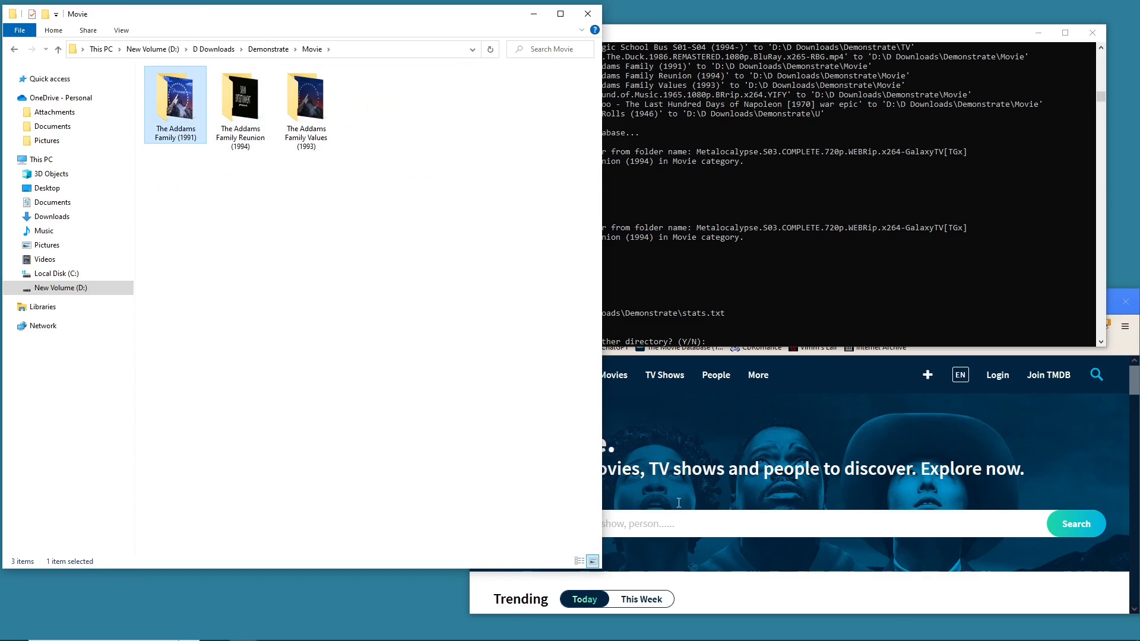
click(730, 262)
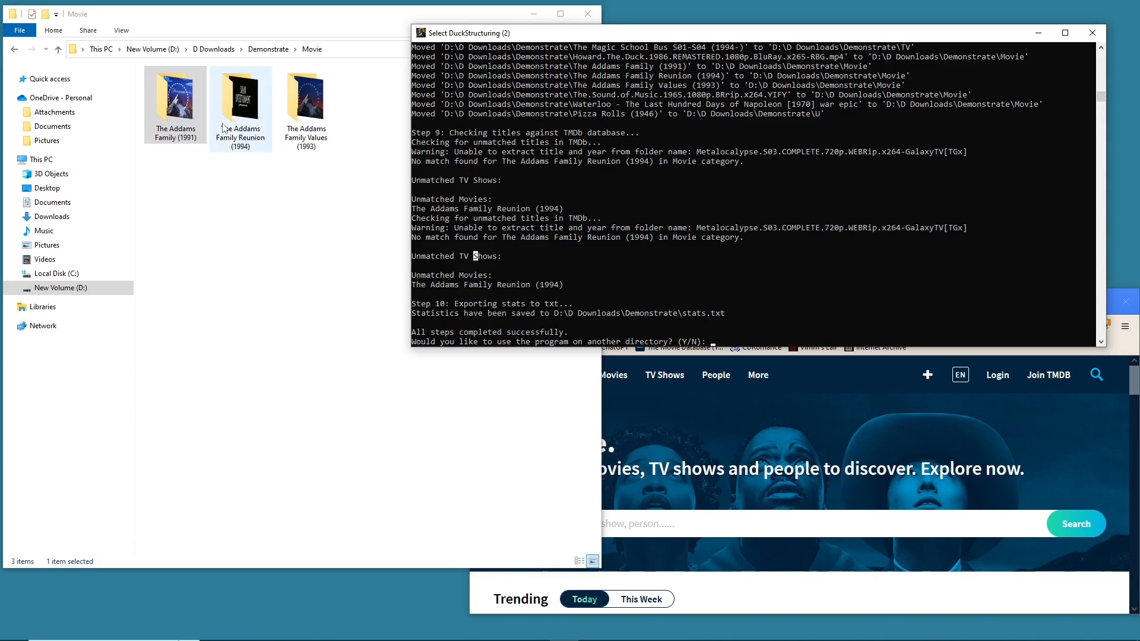
click(241, 134)
- Search TMDB for "THe addams family reunion"
click(782, 528)
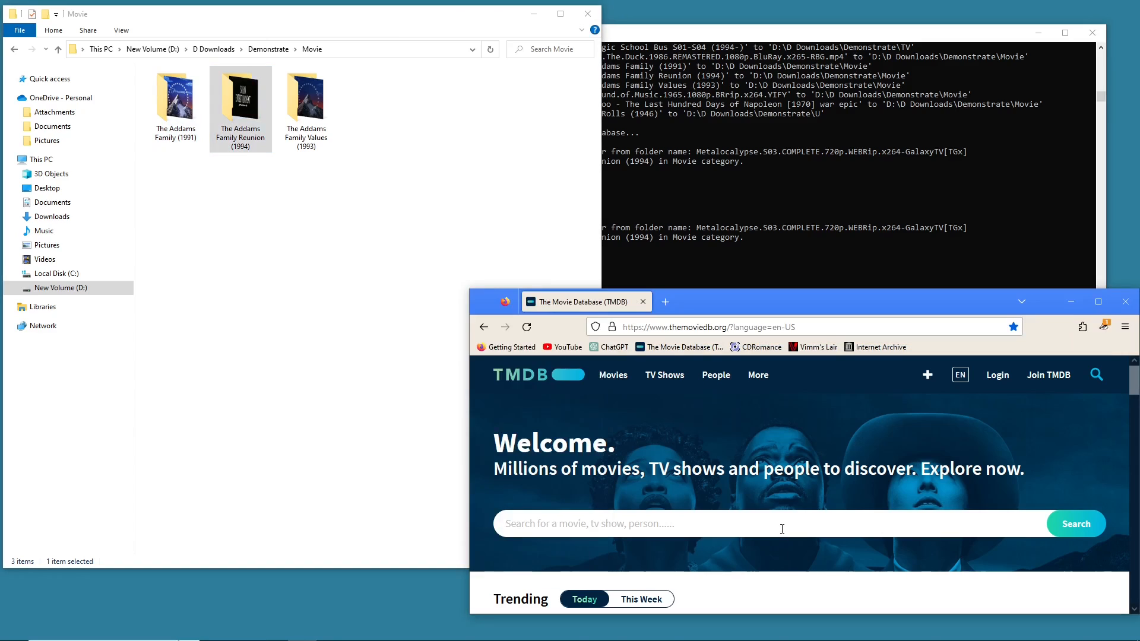
text(THe addams family reunion)
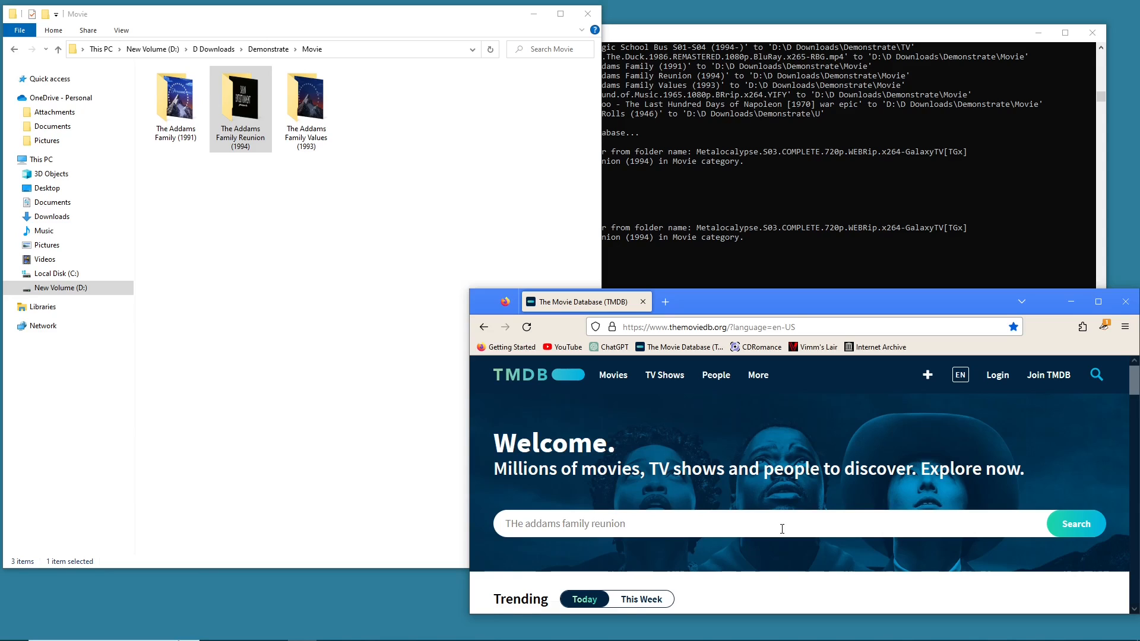
key(Return)
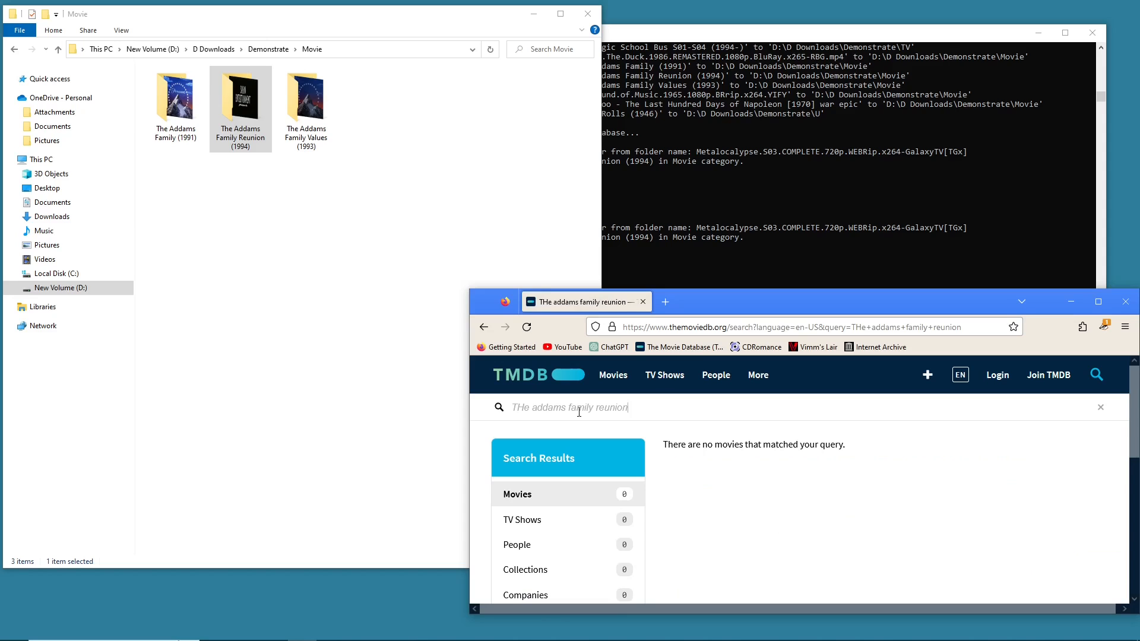
- Search TMDB again for "The addams family re"
key(BackSpace)
key(BackSpace)
key(BackSpace)
key(BackSpace)
key(BackSpace)
key(BackSpace)
key(BackSpace)
key(BackSpace)
key(BackSpace)
key(BackSpace)
key(BackSpace)
key(BackSpace)
key(BackSpace)
key(BackSpace)
key(BackSpace)
key(BackSpace)
key(BackSpace)
key(BackSpace)
key(BackSpace)
key(BackSpace)
text(The addam)
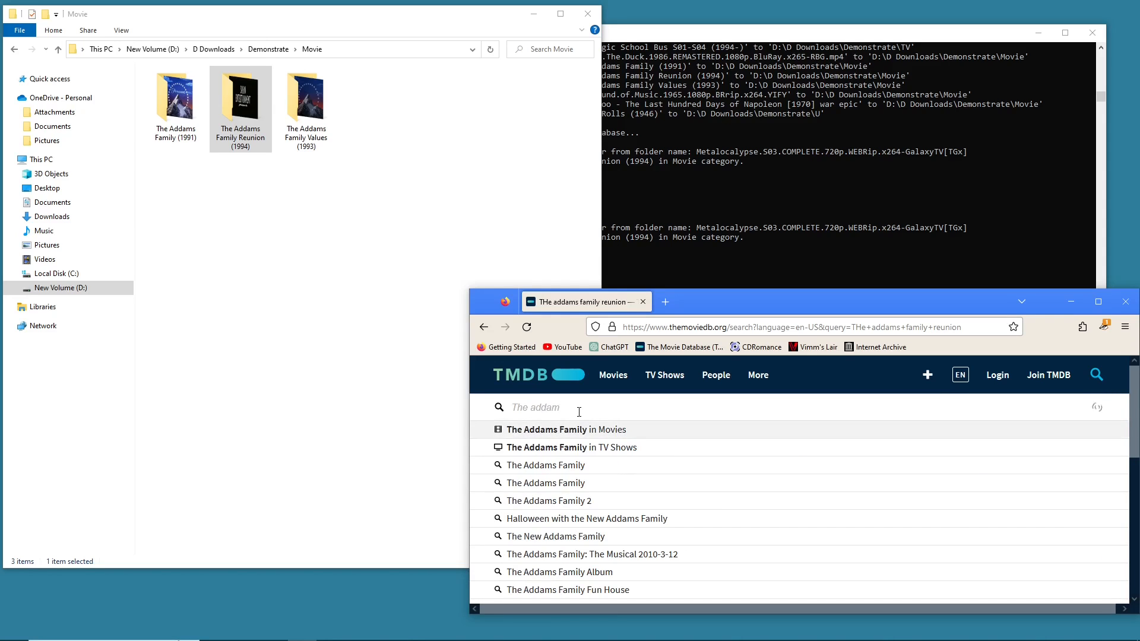
text(s family r)
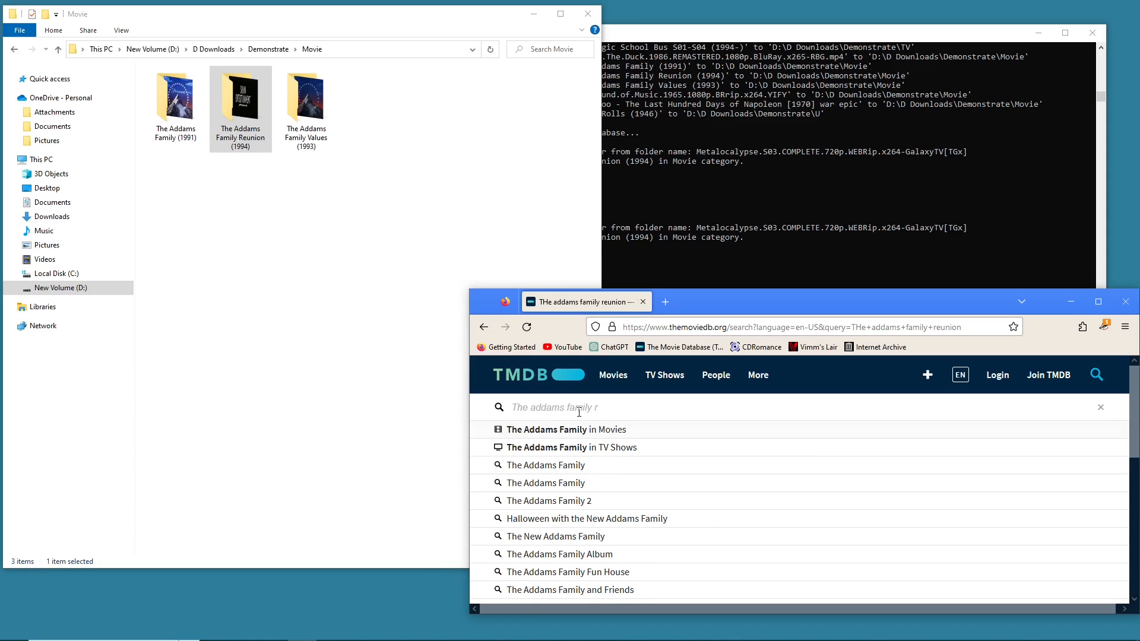
text(e)
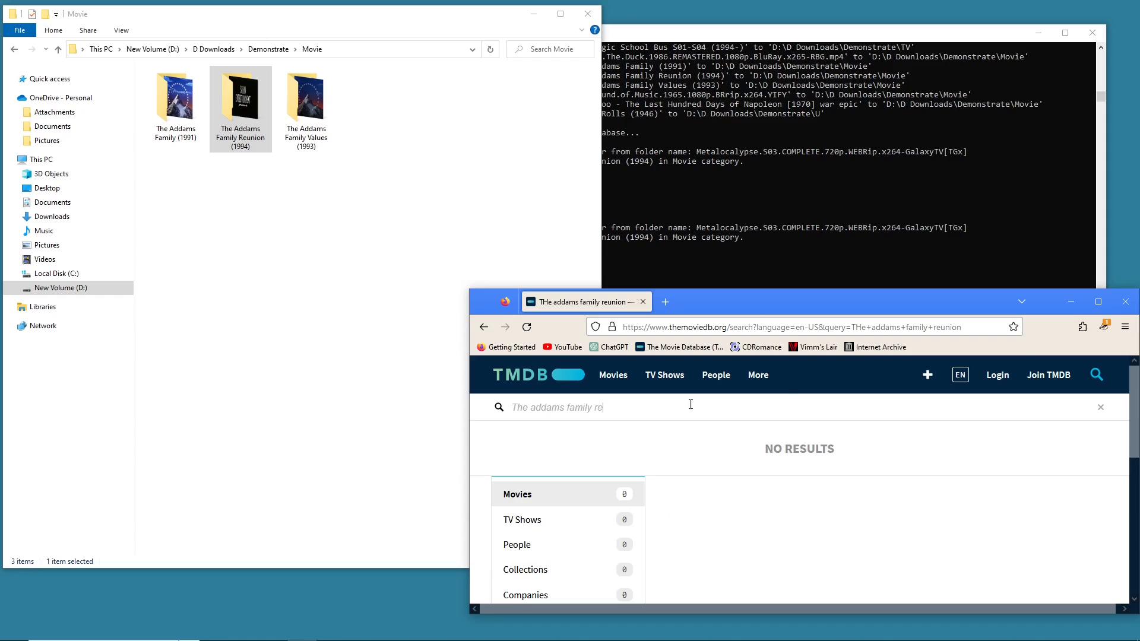
- Search the web for "addams family reunion tmdb" and open the TMDB page for Addams Family Reunion (1998)
click(750, 321)
text(ad)
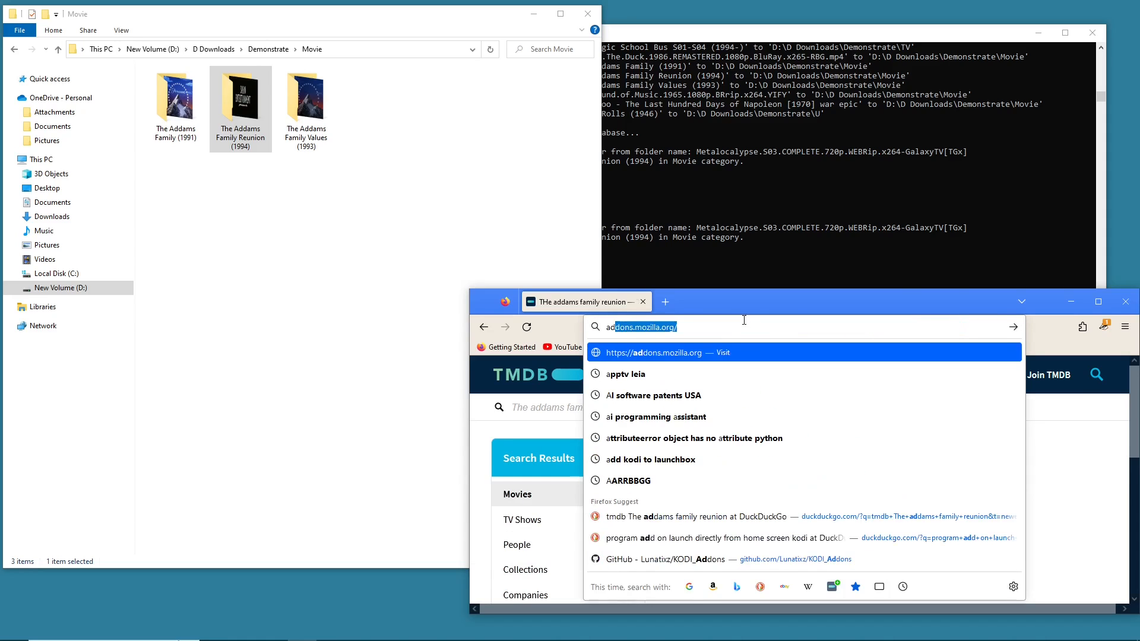
text(dams family )
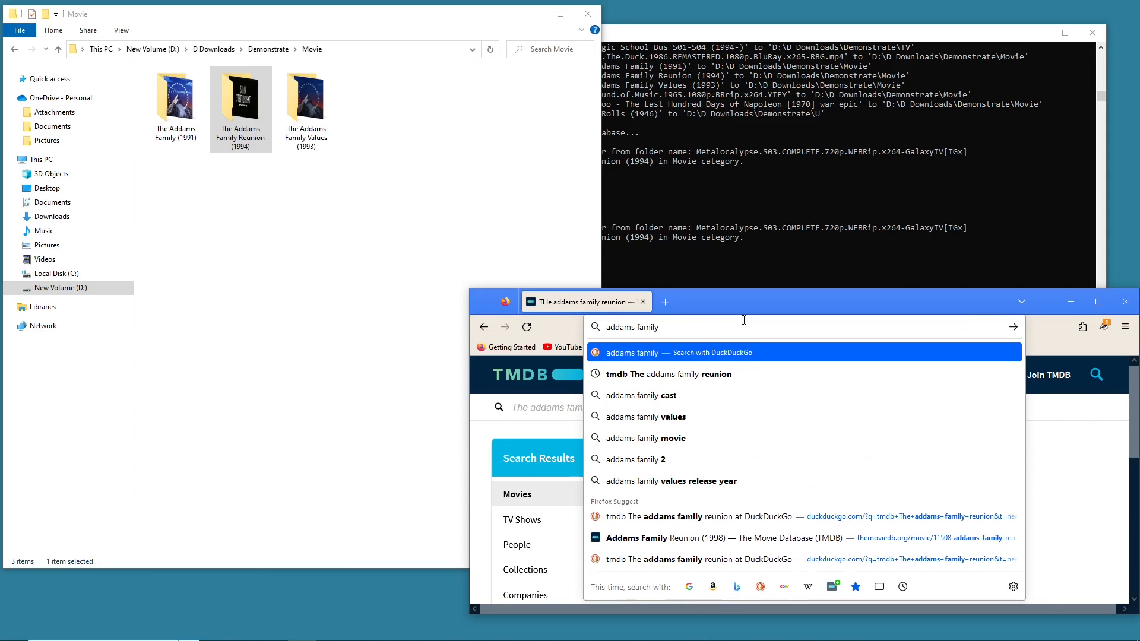
text(reunion tmdb)
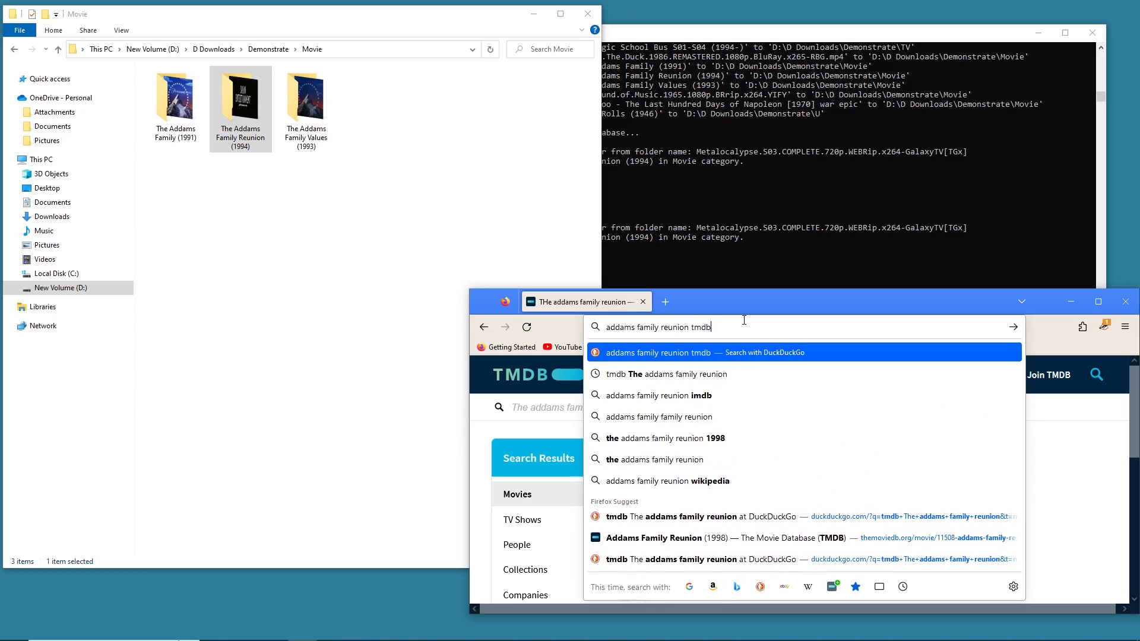
key(Return)
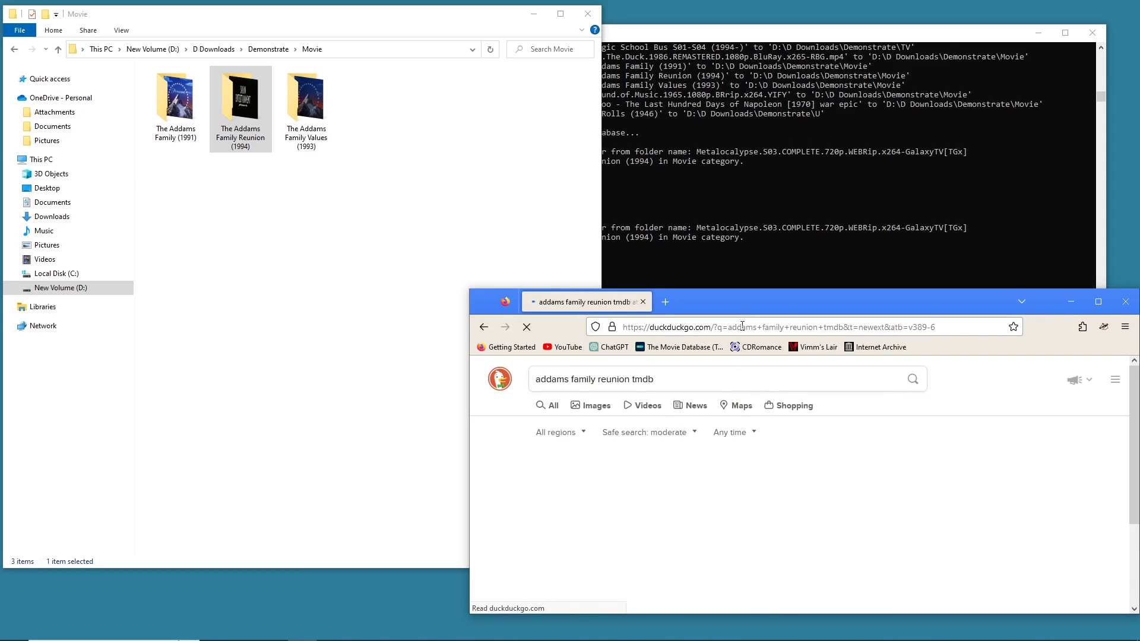
click(657, 476)
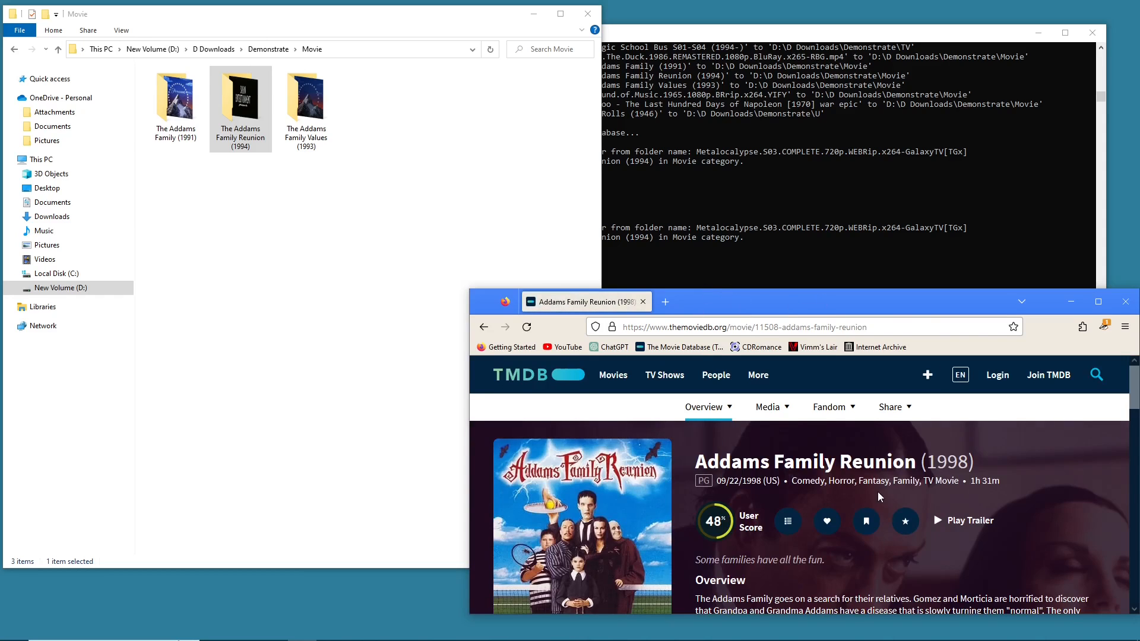
scroll(880, 497, down, 5)
scroll(903, 475, up, 5)
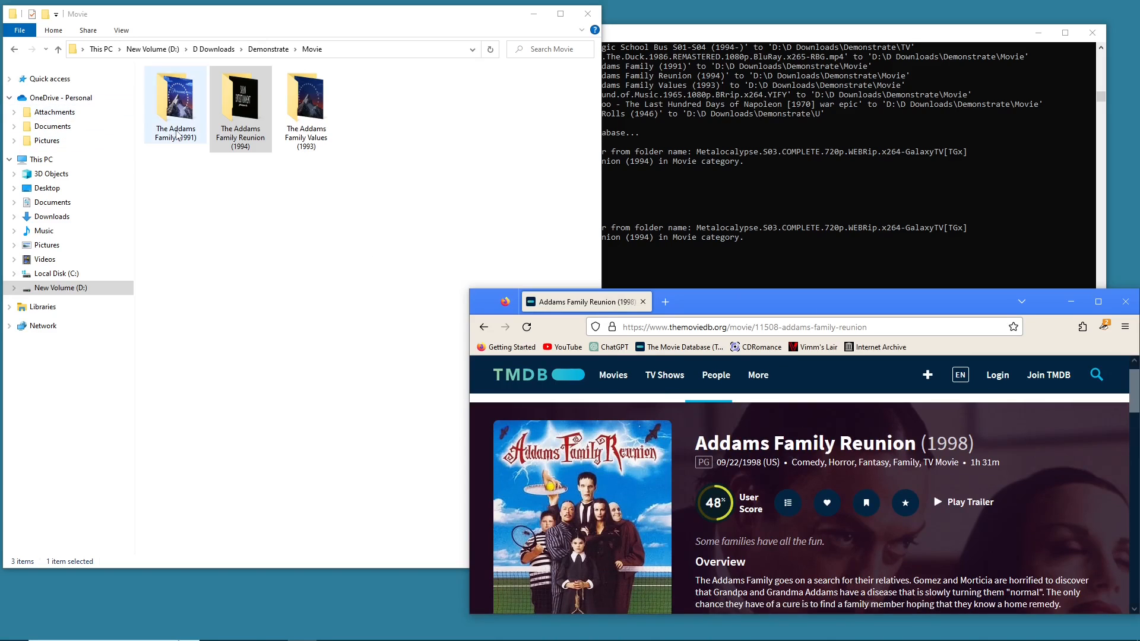
- Highlight the no-match line and the unmatched The Addams Family Reunion (1994) entry in the console, then return to the TMDB page
click(177, 135)
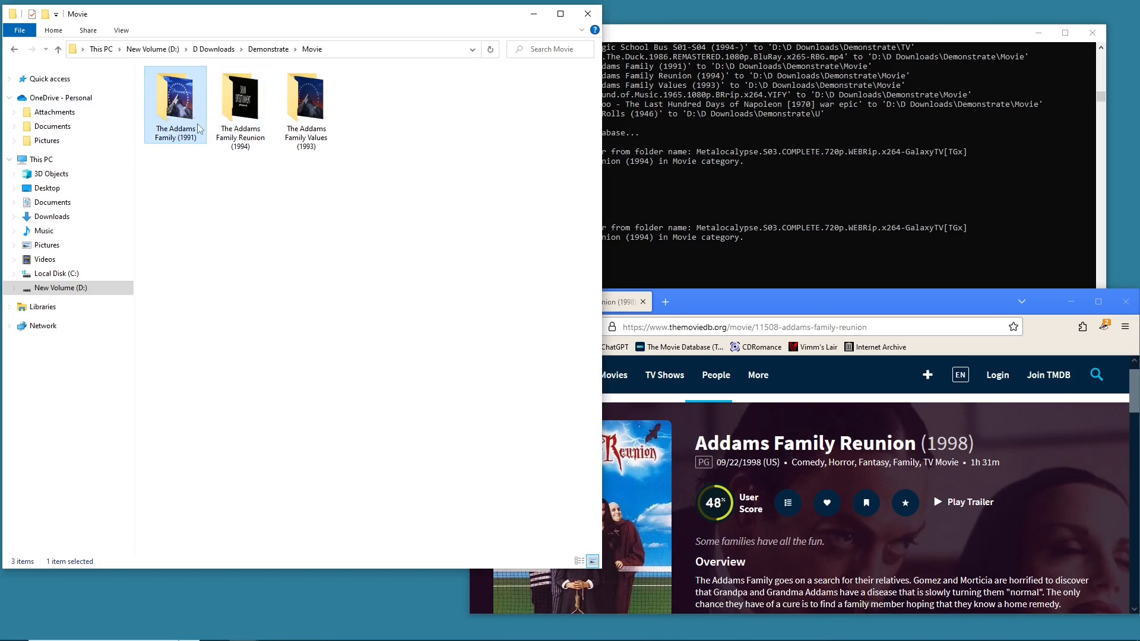
click(725, 287)
scroll(573, 219, down, 4)
scroll(559, 212, up, 3)
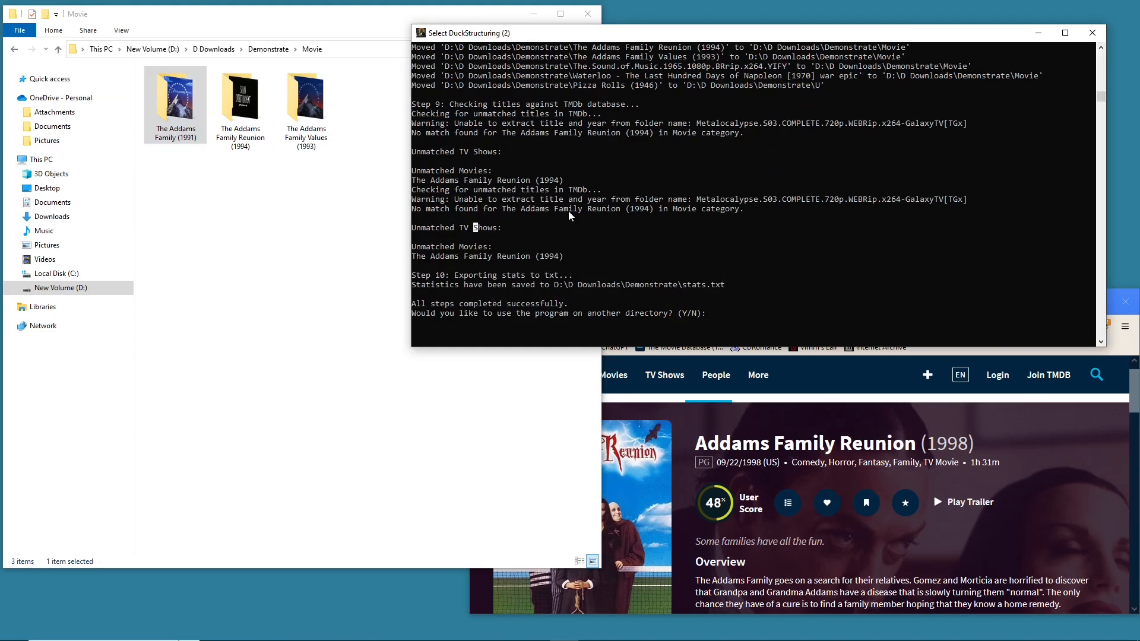
drag(764, 212, 518, 230)
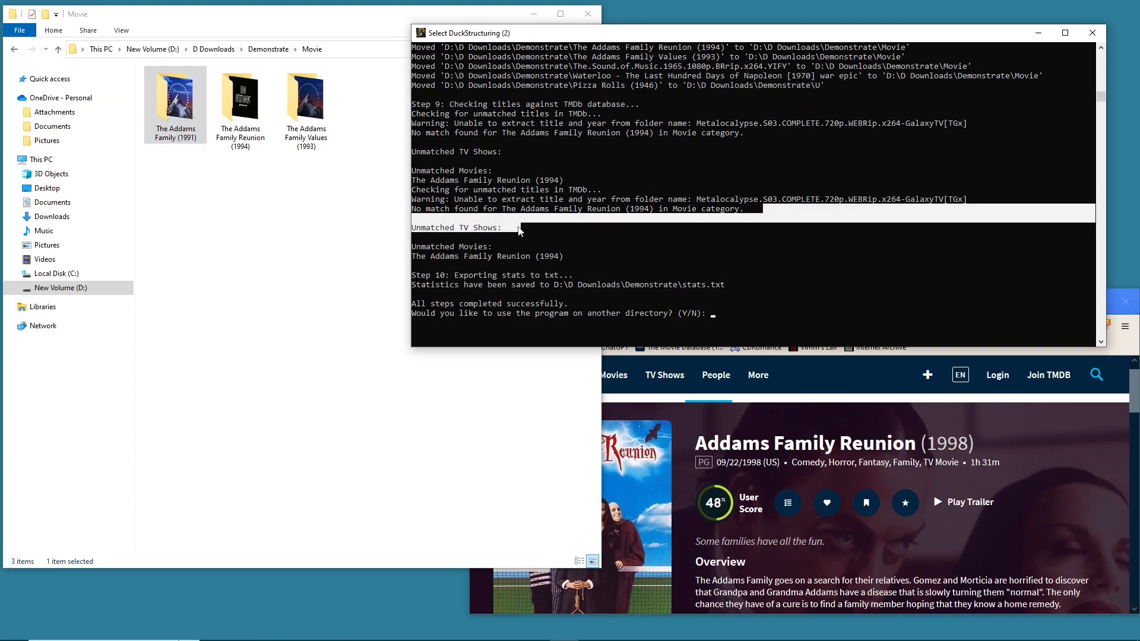
click(552, 248)
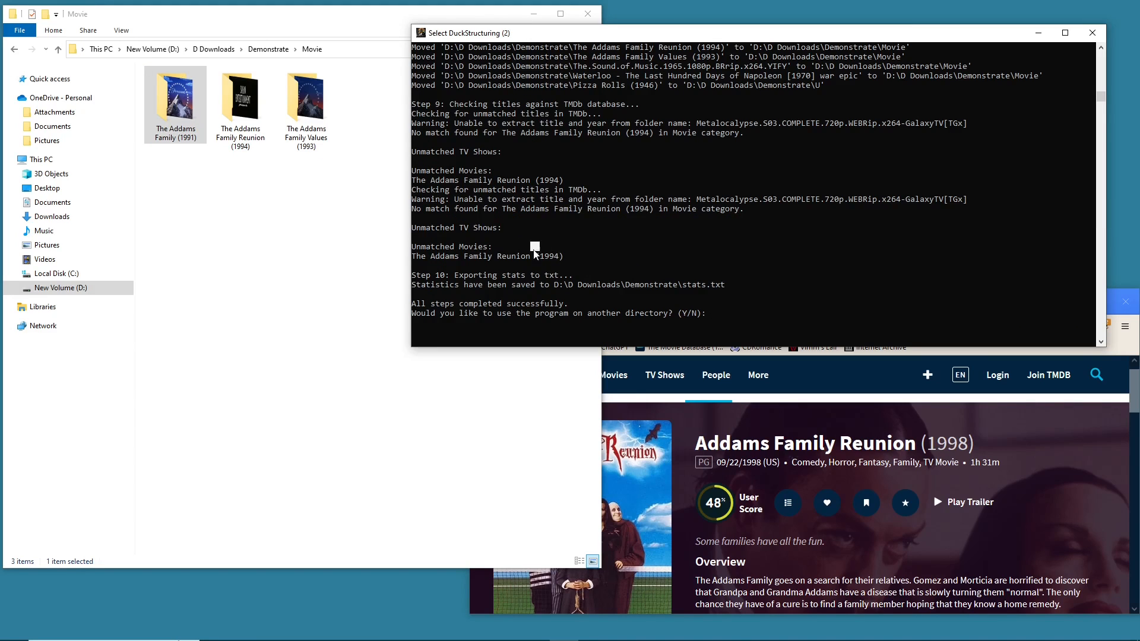
drag(562, 256, 417, 263)
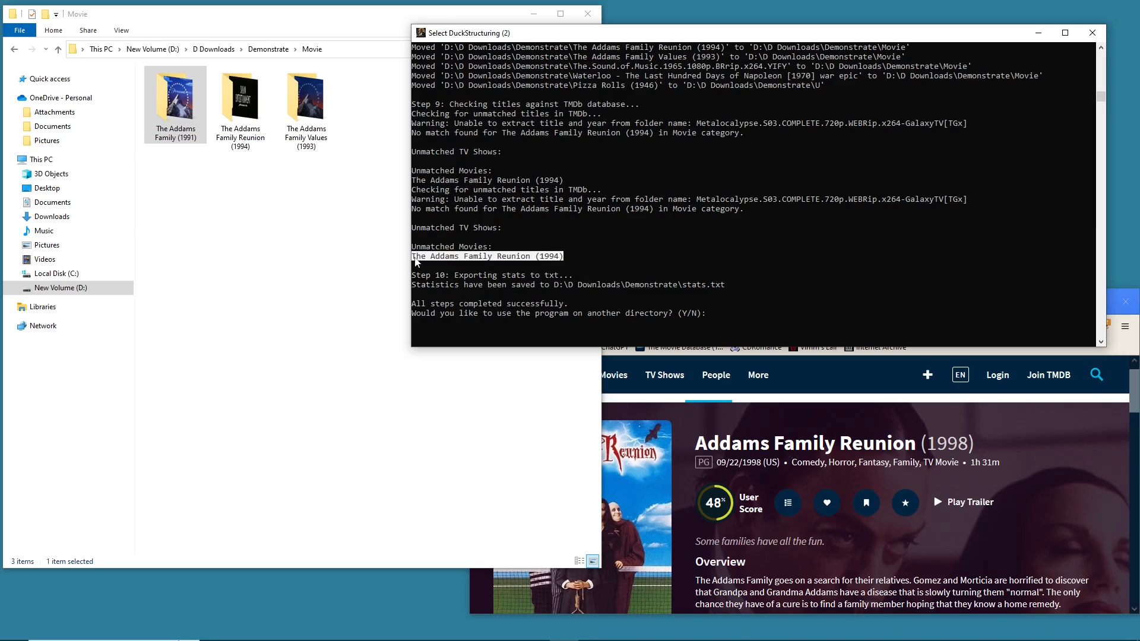
click(805, 402)
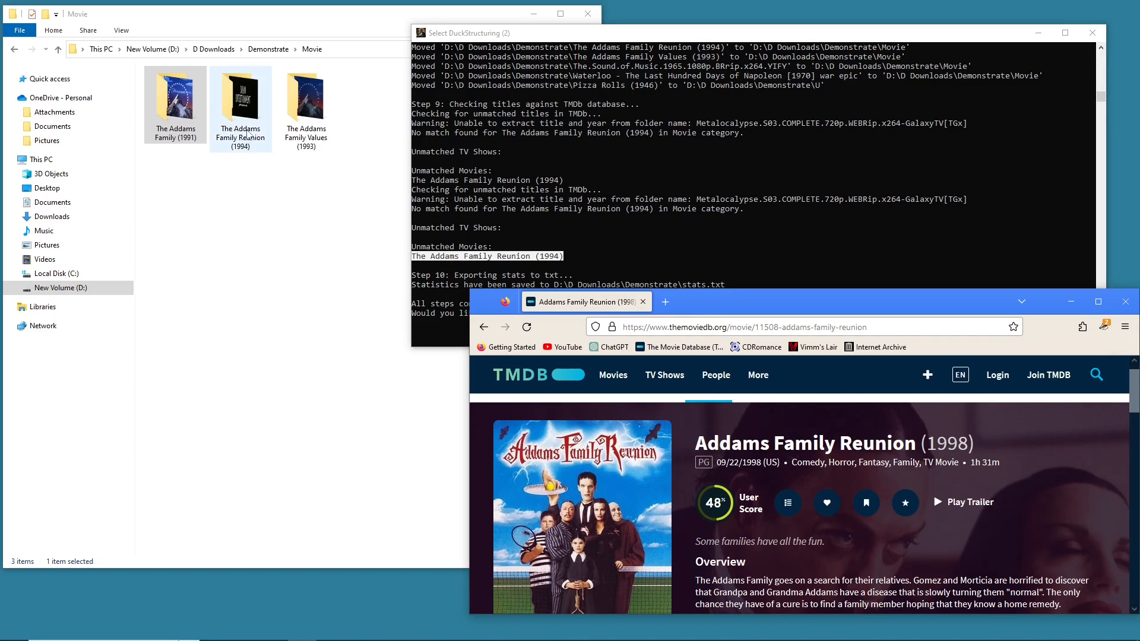
click(209, 189)
right_click(238, 138)
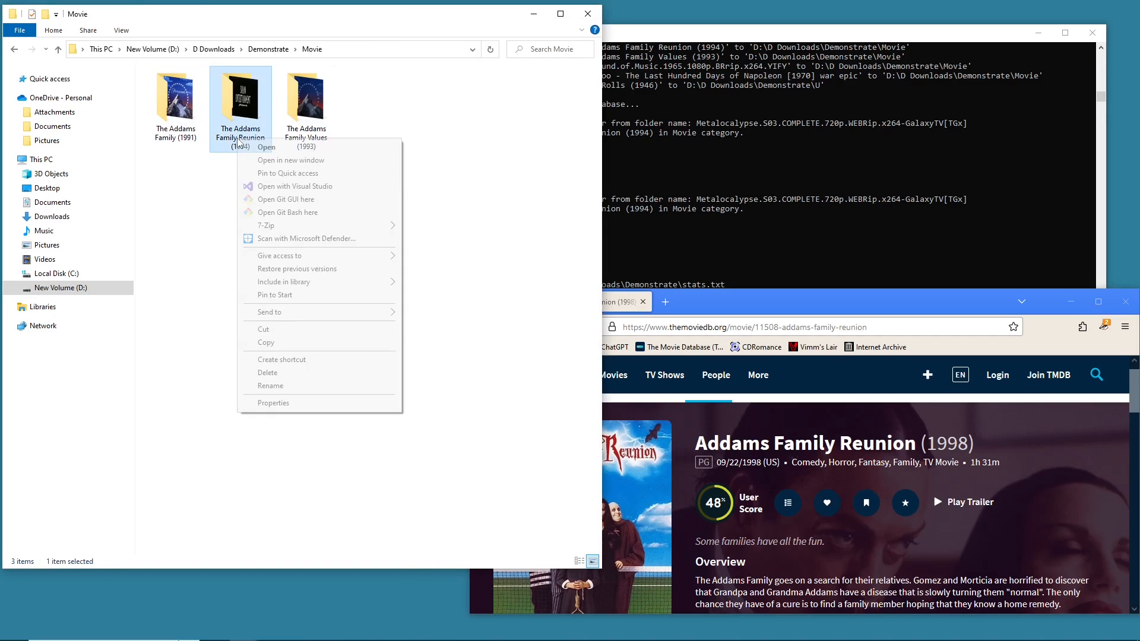
click(296, 386)
click(235, 123)
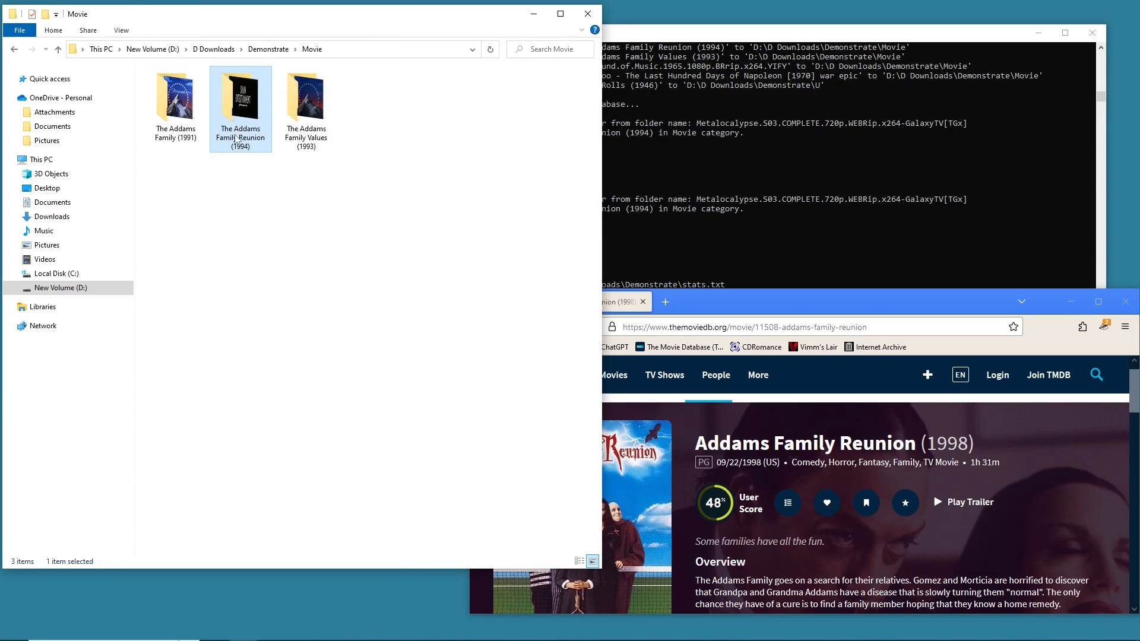
- Delete The Addams Family Reunion (1994) folder and undo the deletion
right_click(236, 138)
click(267, 369)
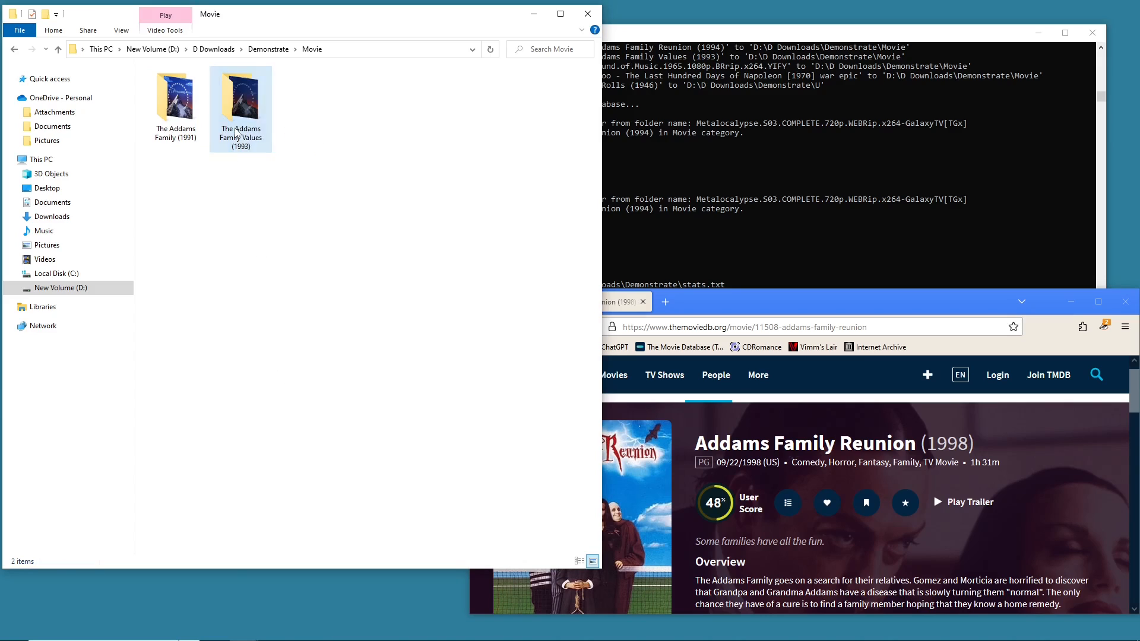
right_click(236, 131)
click(186, 227)
key(ctrl+z)
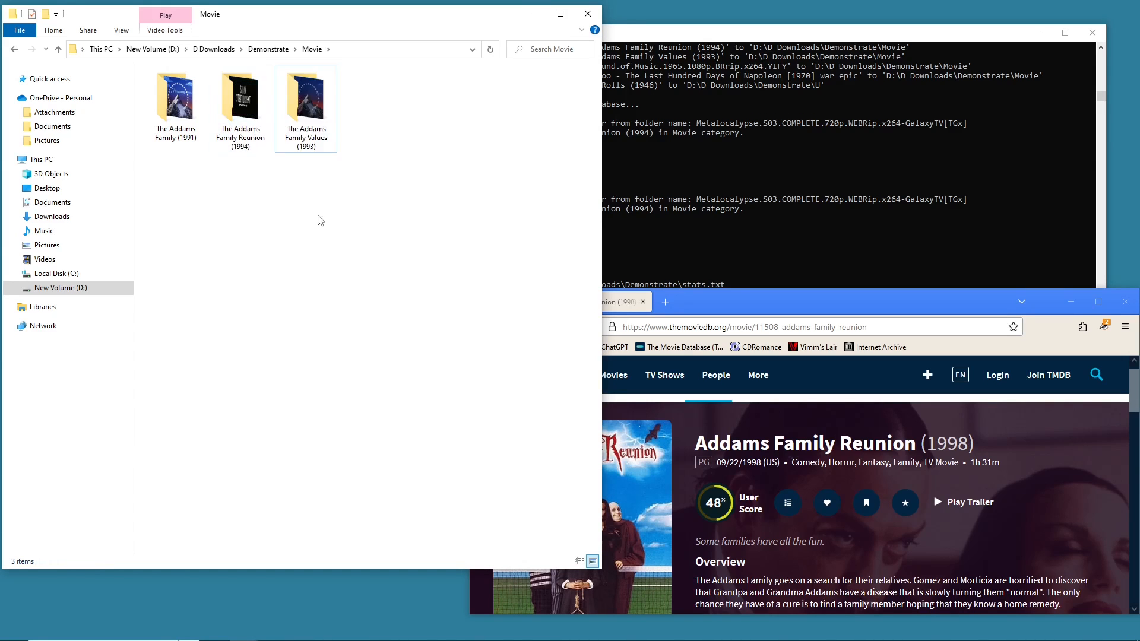
- Rename The Addams Family Reunion (1994) folder by trimming the start of its name
right_click(243, 139)
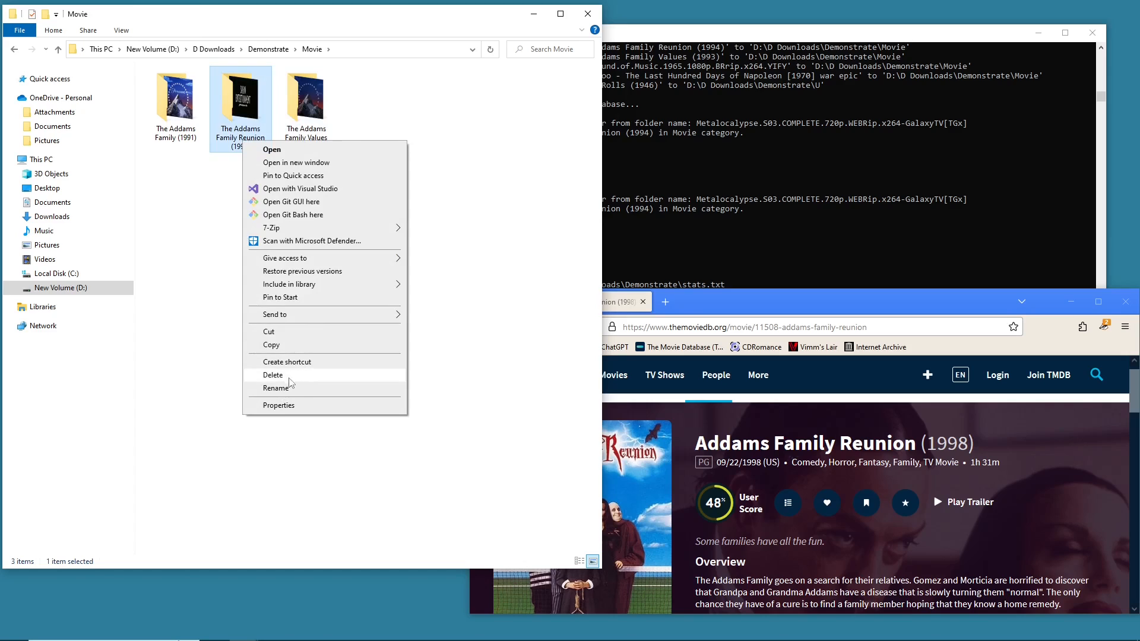
click(277, 388)
click(237, 127)
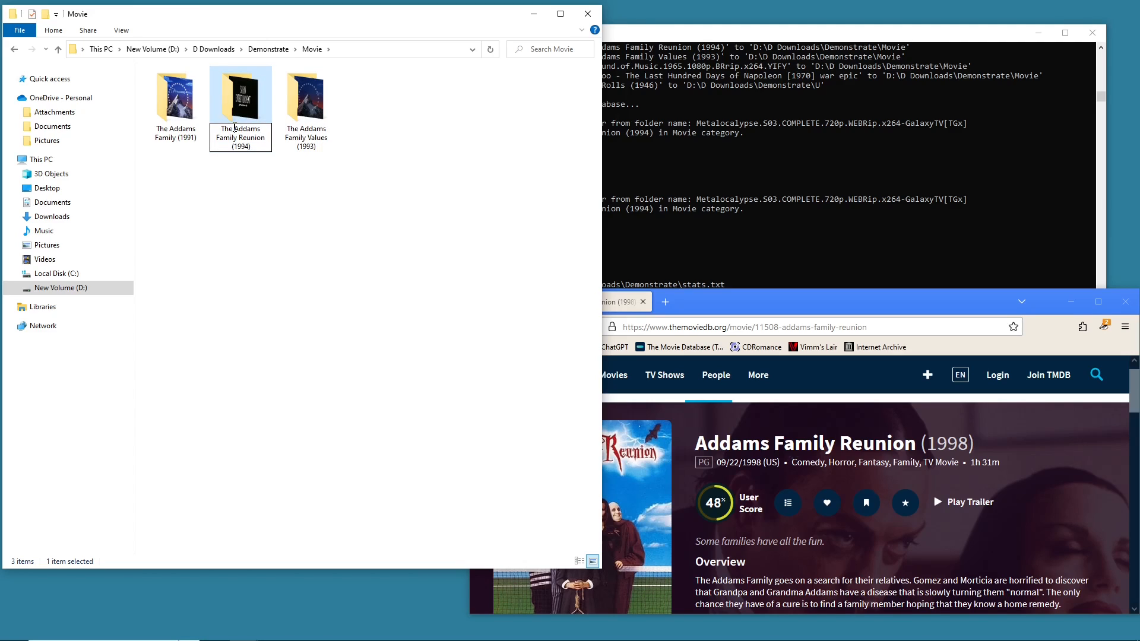
key(BackSpace)
key(BackSpace)
key(BackSpace)
key(BackSpace)
key(Return)
- Open stats.txt from the Demonstrate folder in Notepad and maximize the window
key(alt+Left)
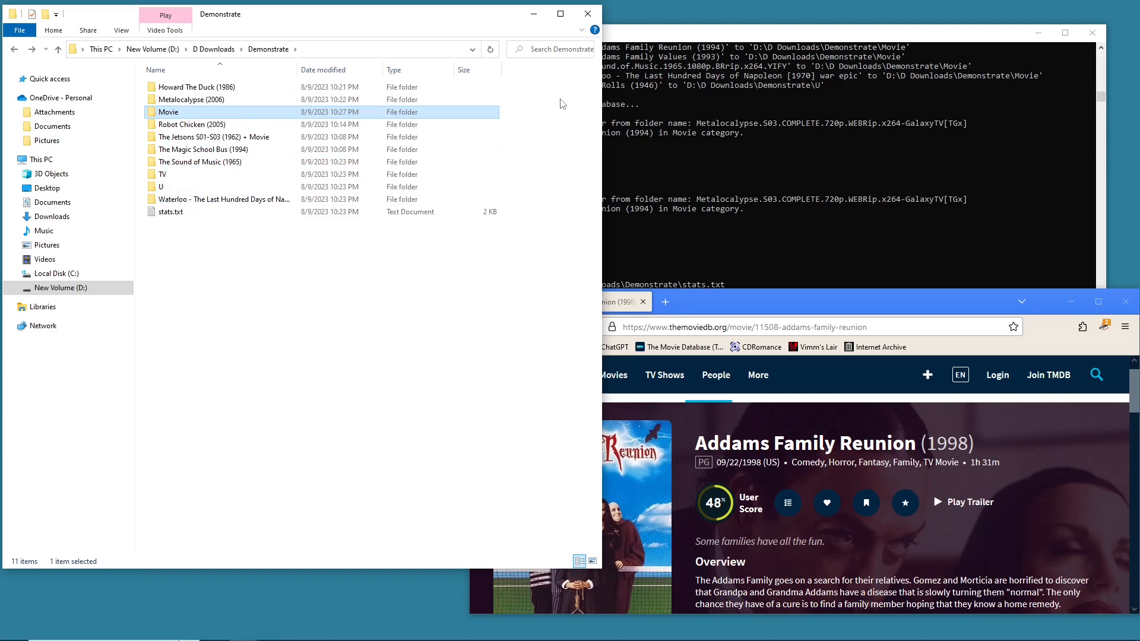
click(721, 189)
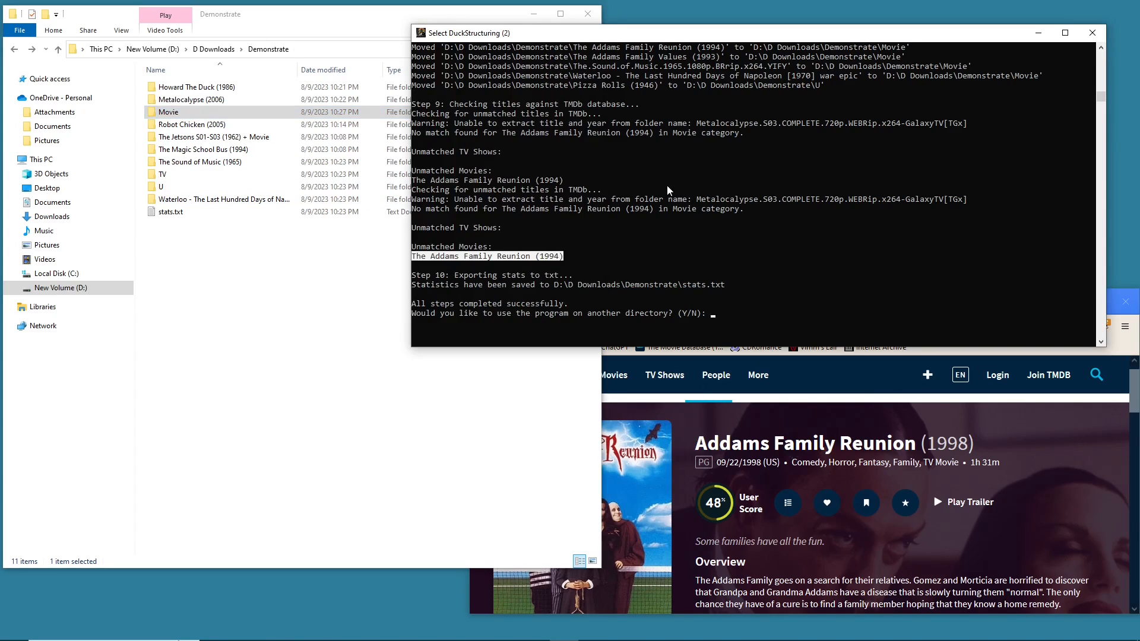
click(213, 238)
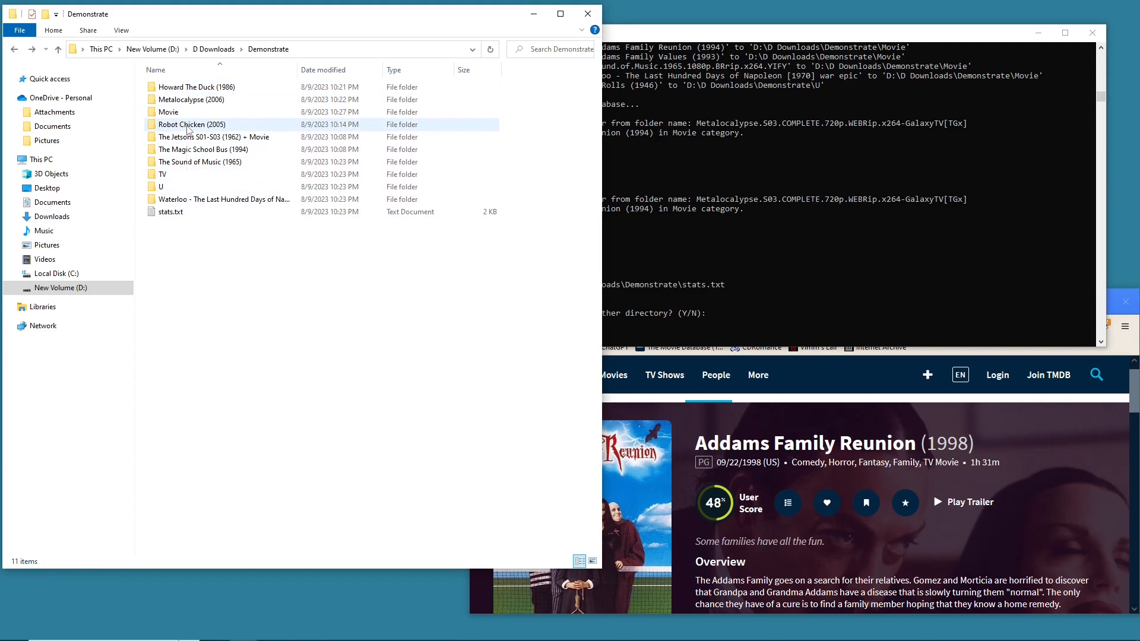
mouse_move(188, 129)
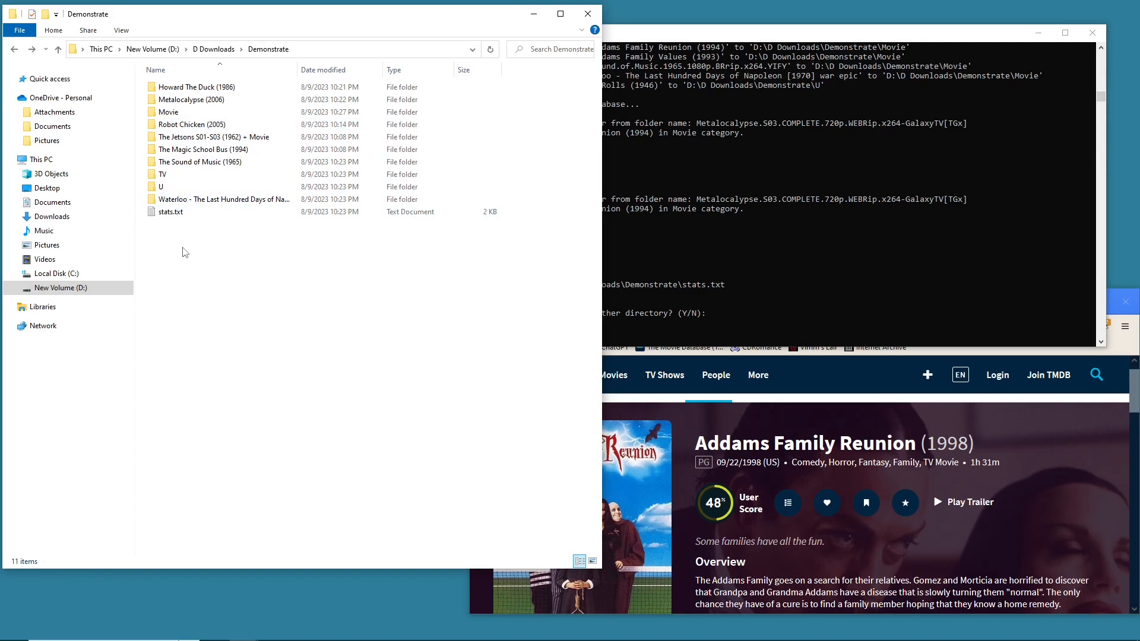
double_click(186, 213)
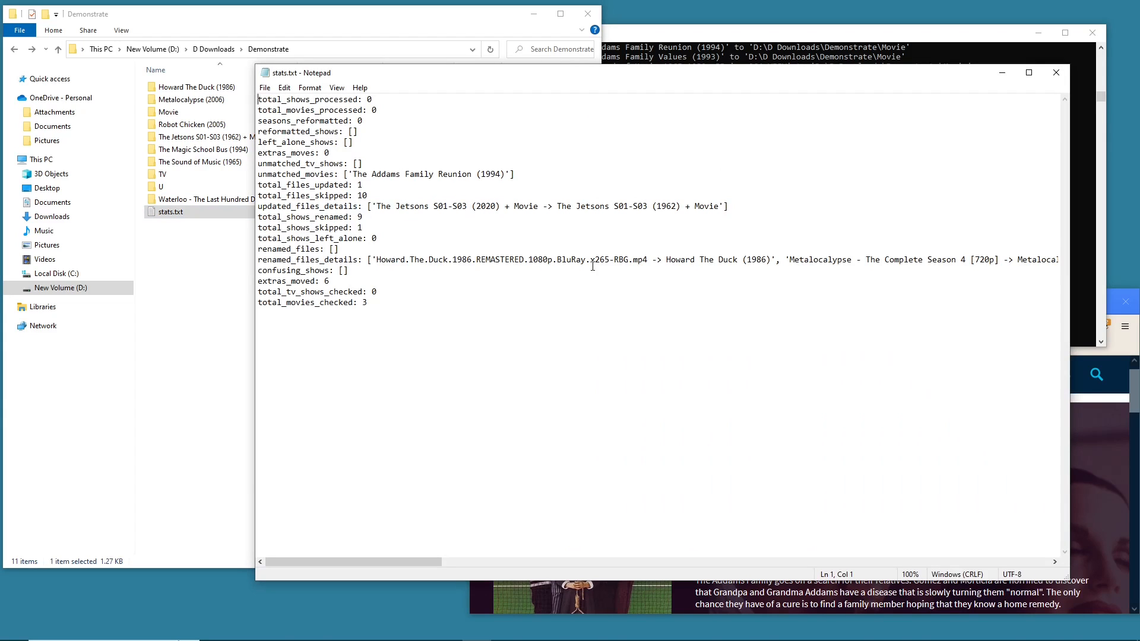
click(1029, 72)
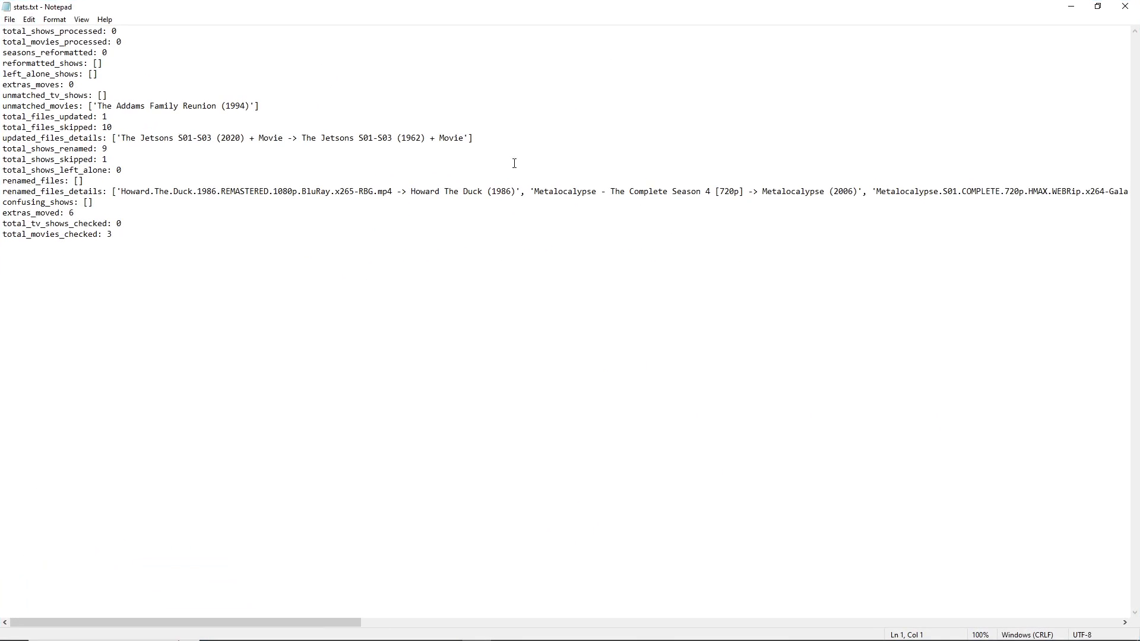
- Review the statistics in stats.txt, highlighting the renamed-files details, then close Notepad
drag(769, 191, 845, 214)
click(845, 214)
drag(125, 198, 230, 183)
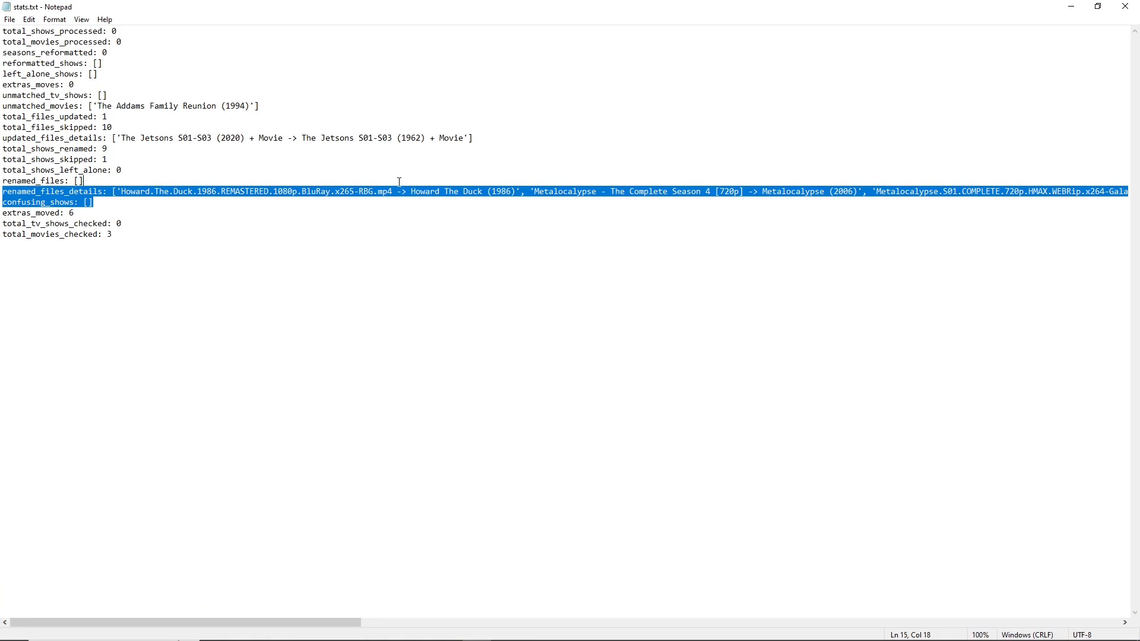
click(381, 215)
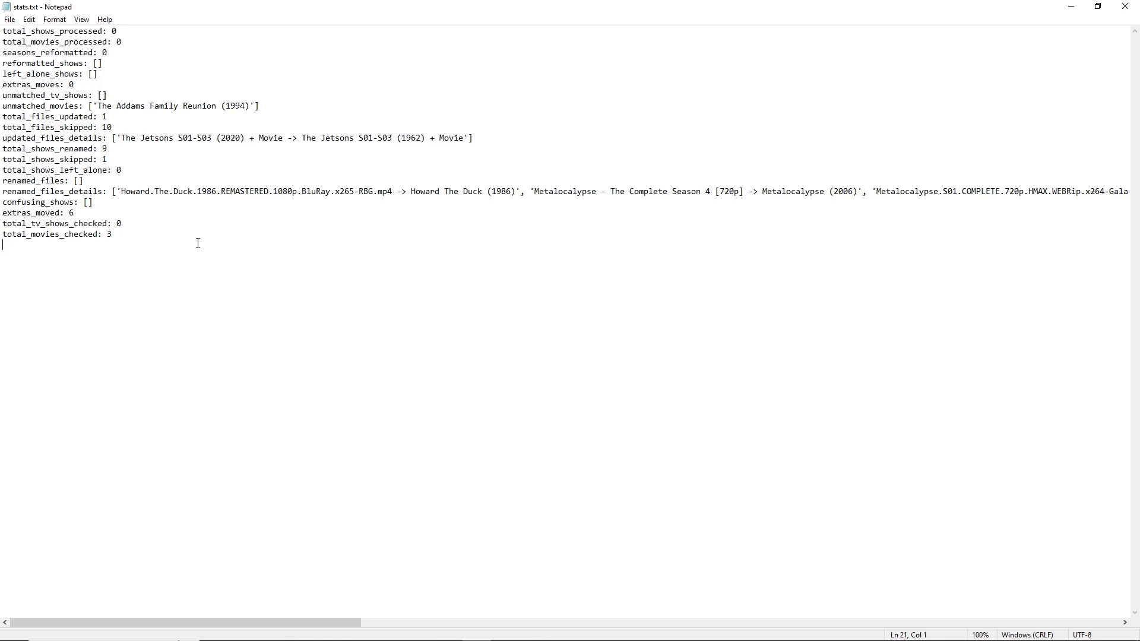
double_click(188, 194)
click(167, 241)
drag(176, 193, 592, 201)
drag(837, 199, 249, 187)
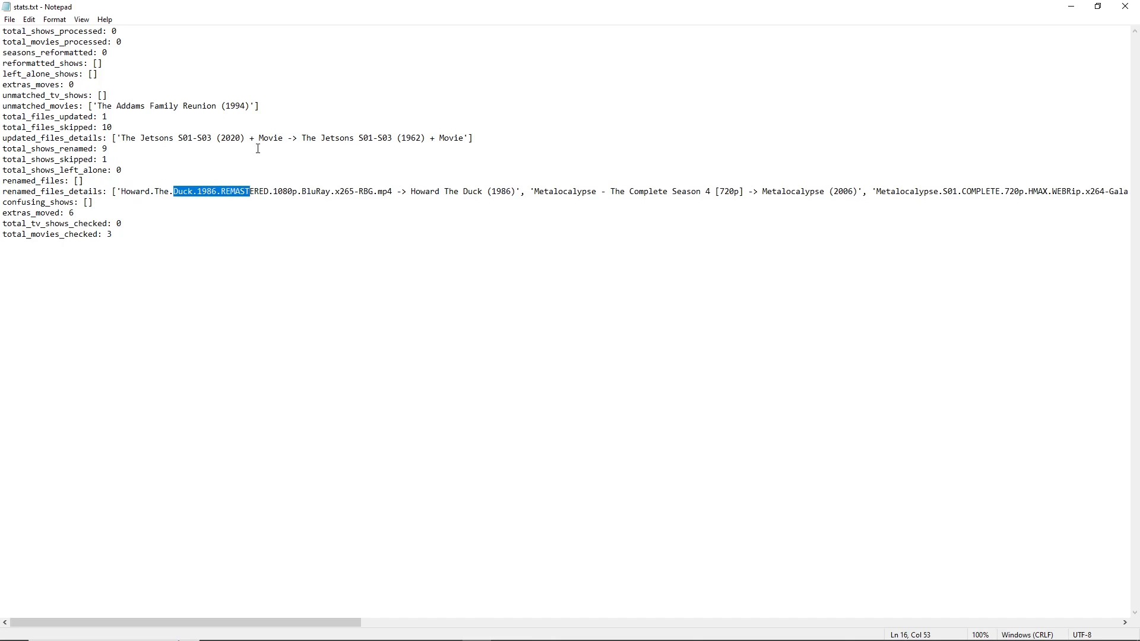
click(206, 153)
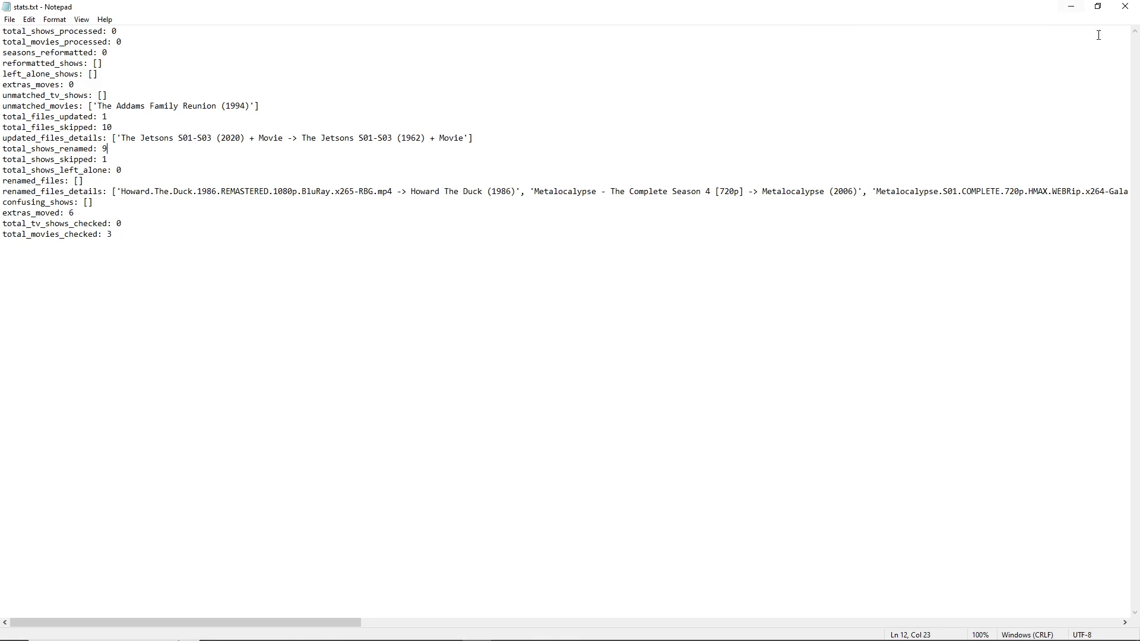
click(1125, 6)
- Scroll back through the console log to review the file renaming prompts and answers
click(784, 159)
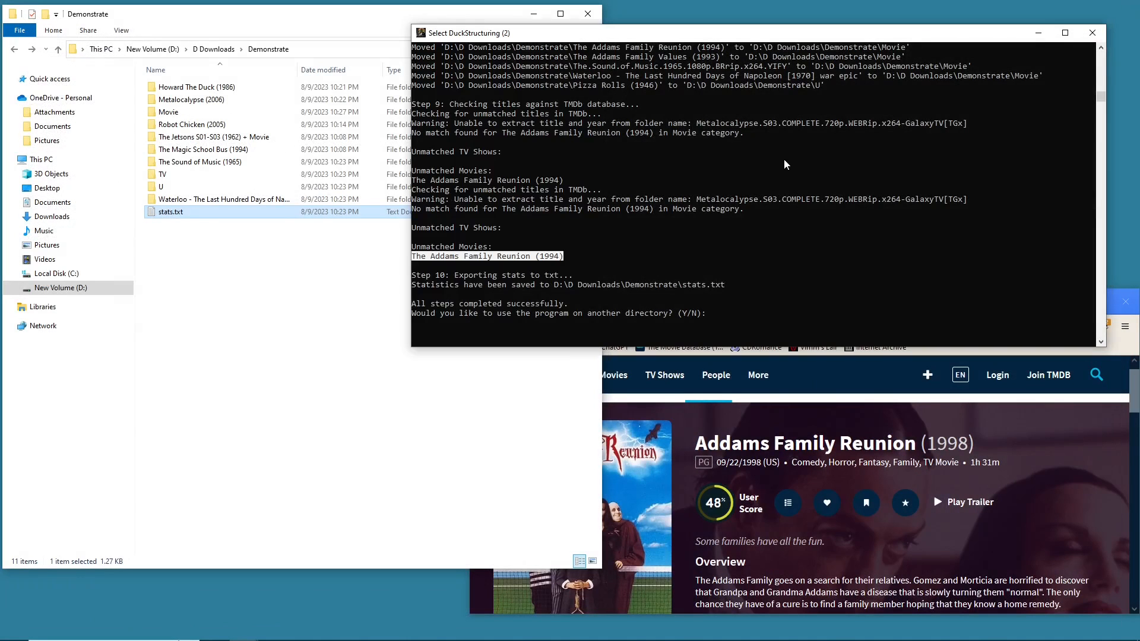
click(257, 255)
click(765, 213)
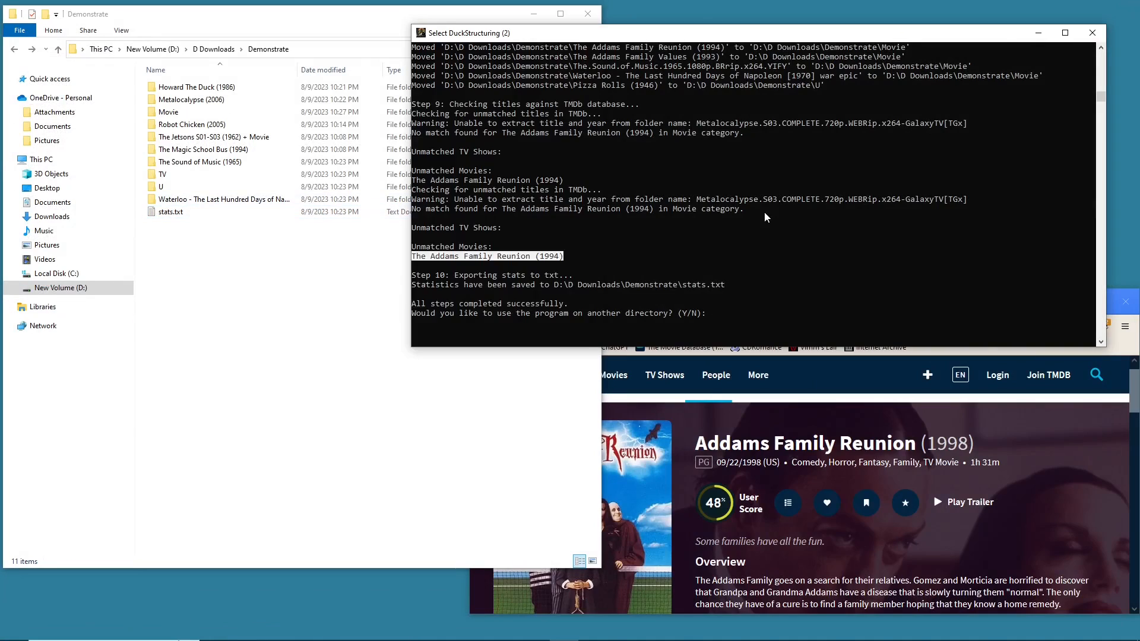
scroll(765, 215, up, 20)
scroll(766, 219, down, 20)
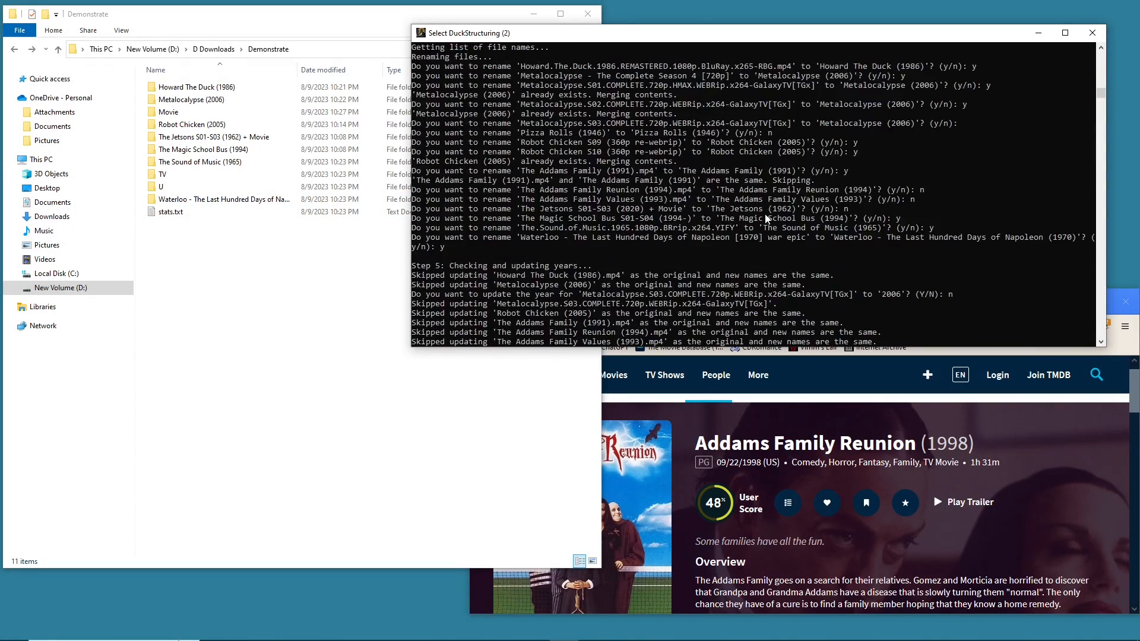
scroll(765, 219, down, 20)
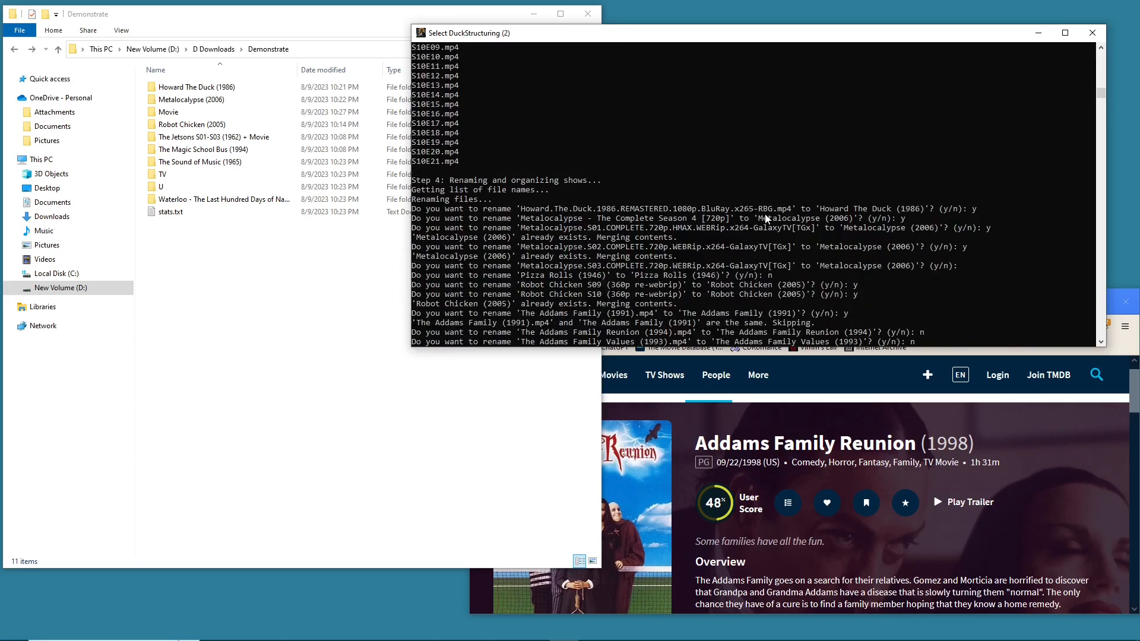
- Move the leftover The Sound of Music and Howard The Duck folders into the Movie folder
scroll(764, 213, down, 15)
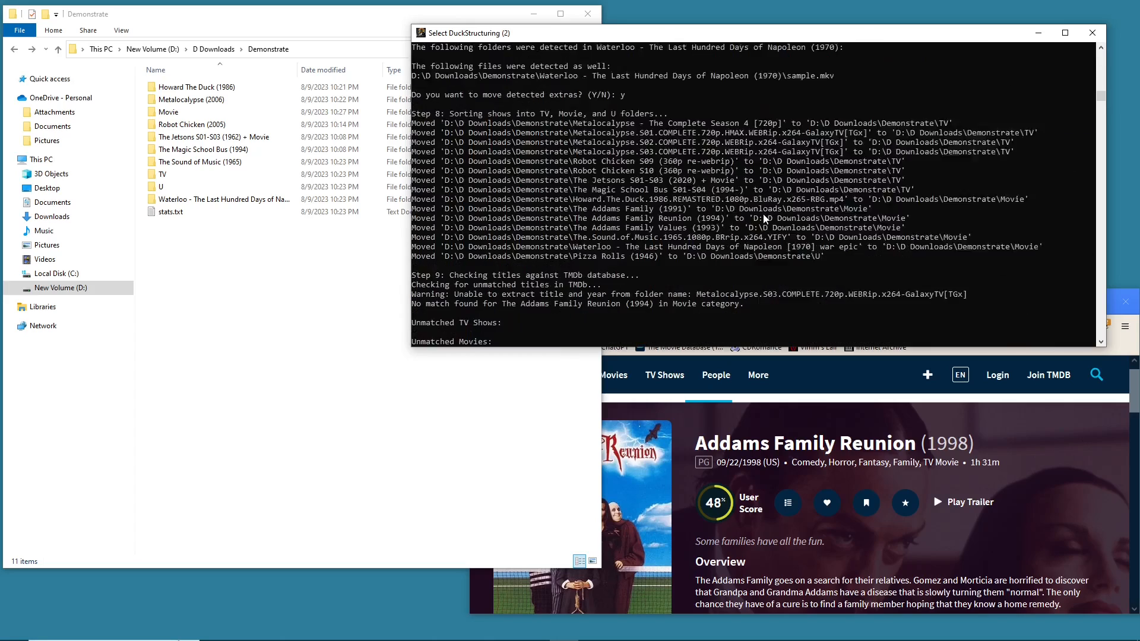
click(351, 210)
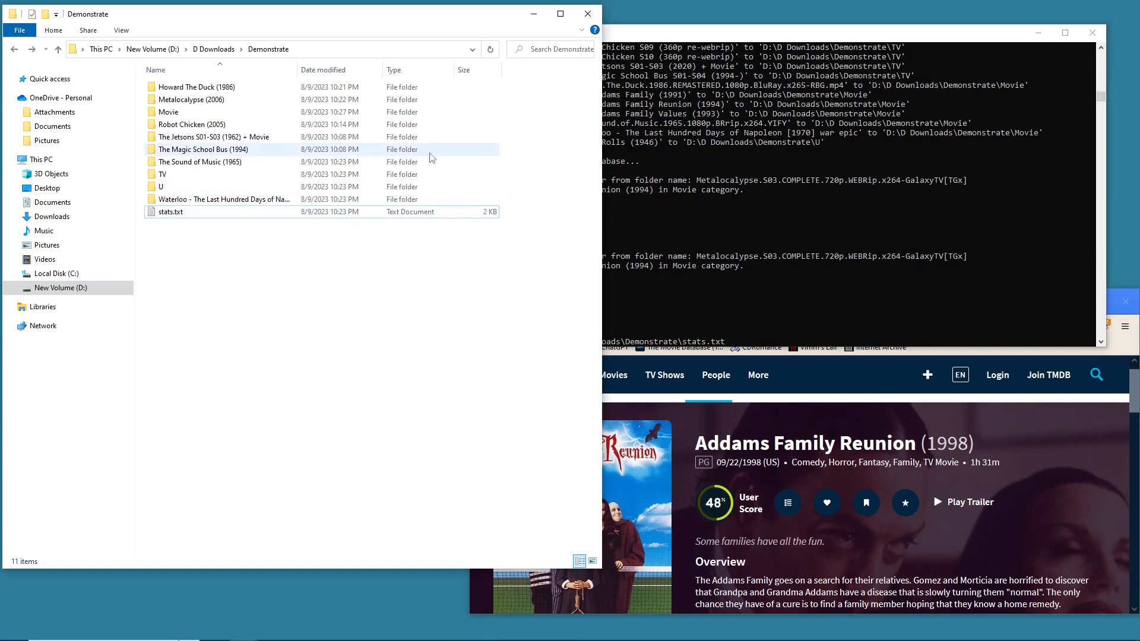
drag(241, 163, 292, 112)
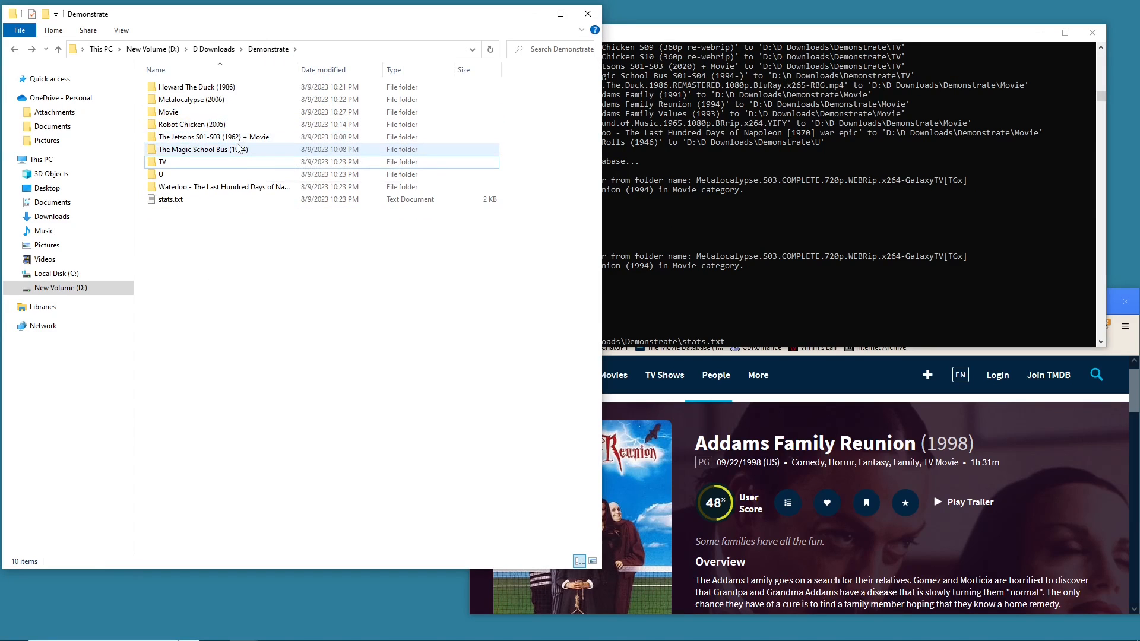
drag(218, 88, 241, 122)
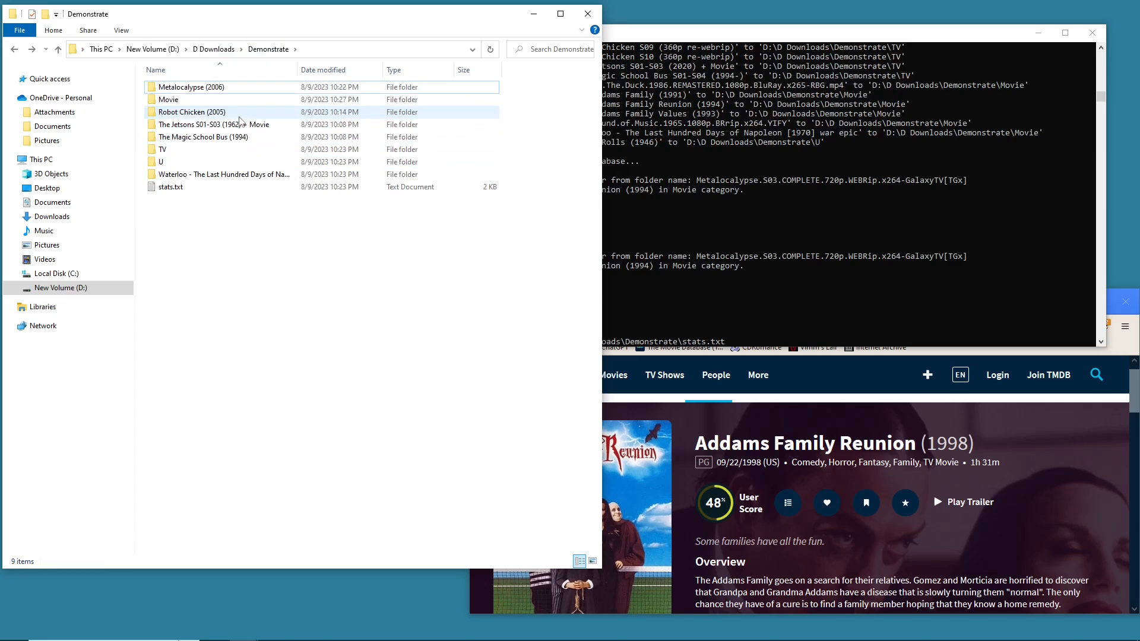
- Move the leftover Metalocalypse, Robot Chicken, The Jetsons and The Magic School Bus folders into the TV folder
click(176, 89)
drag(176, 89, 177, 150)
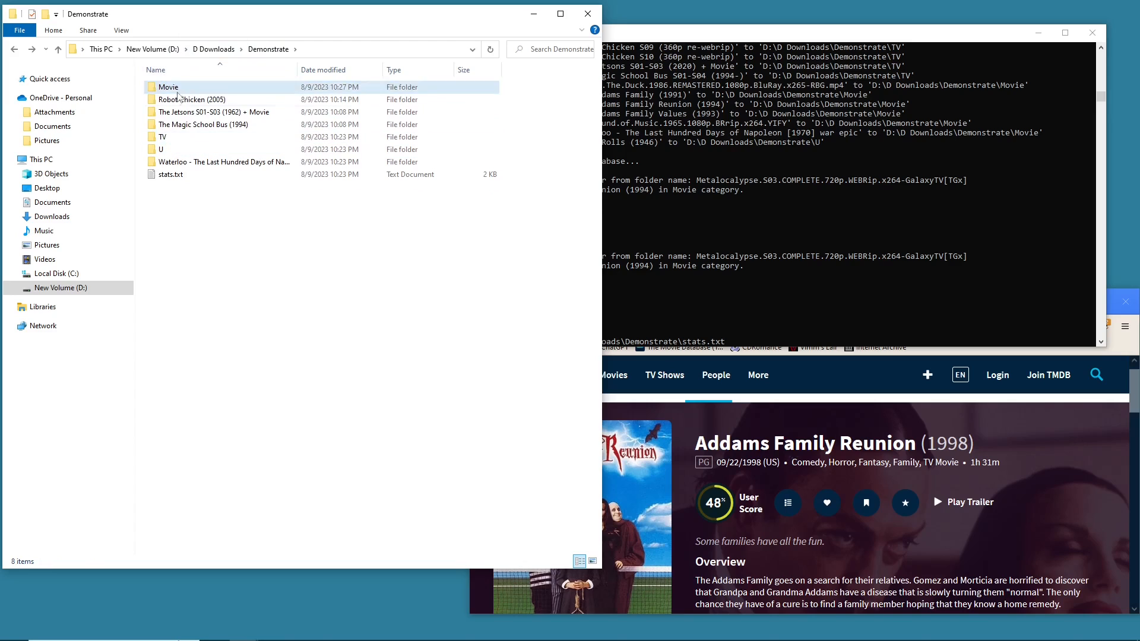
drag(190, 100, 220, 143)
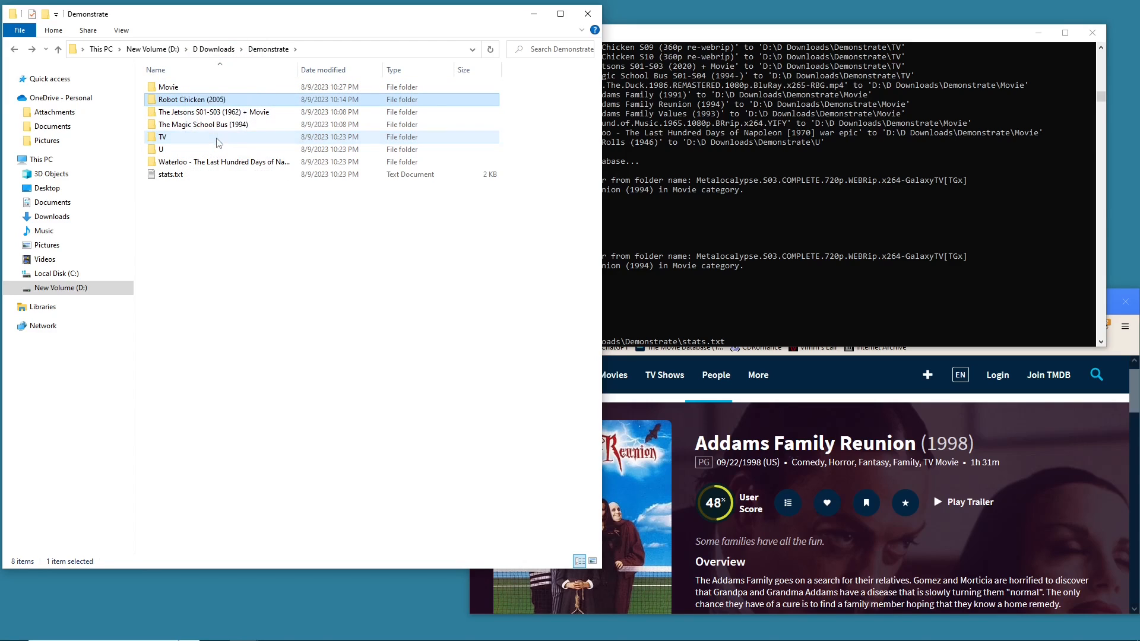
mouse_move(205, 100)
mouse_down()
mouse_move(227, 105)
mouse_move(213, 87)
mouse_move(211, 112)
mouse_up()
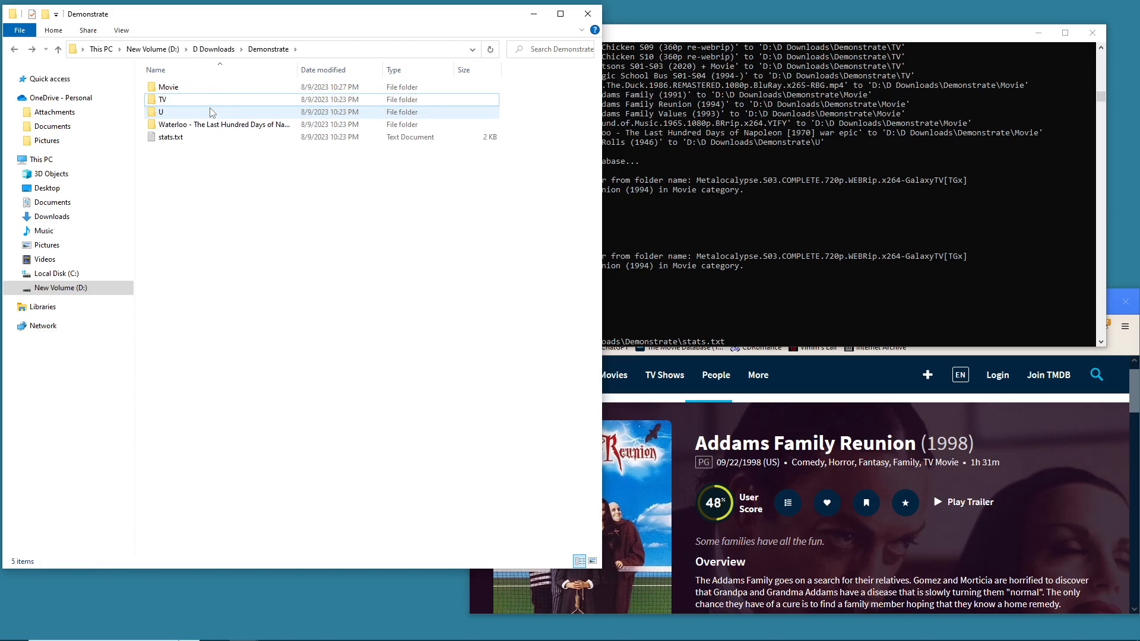
- Move the Waterloo - The Last Hundred Days of Napoleon folder into Movie and open the Movie folder
click(195, 127)
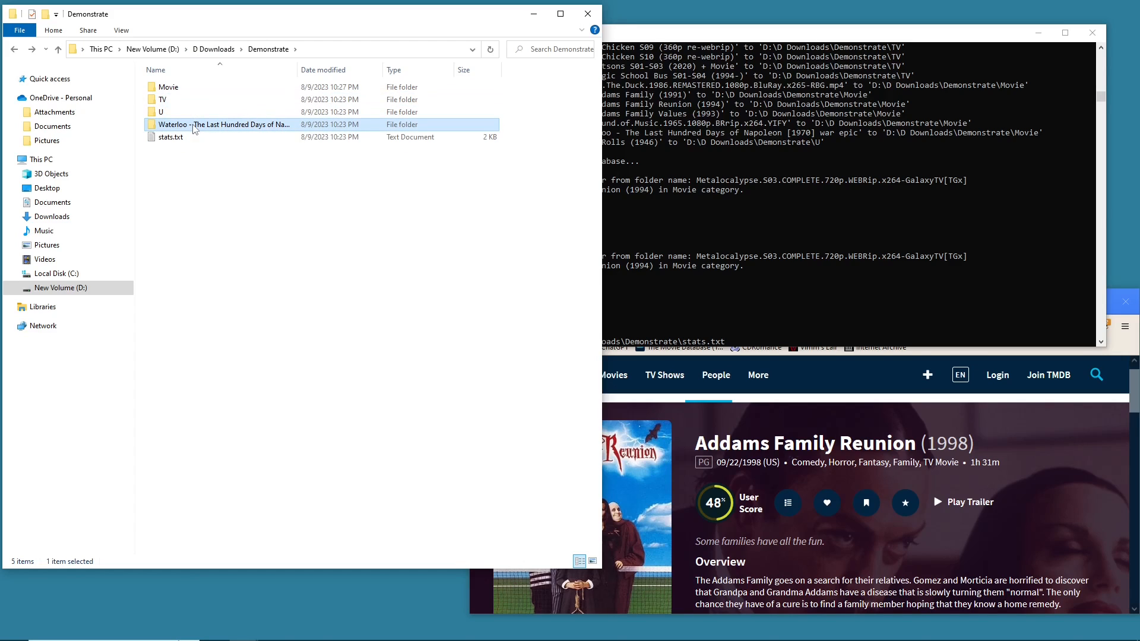
drag(195, 128, 198, 95)
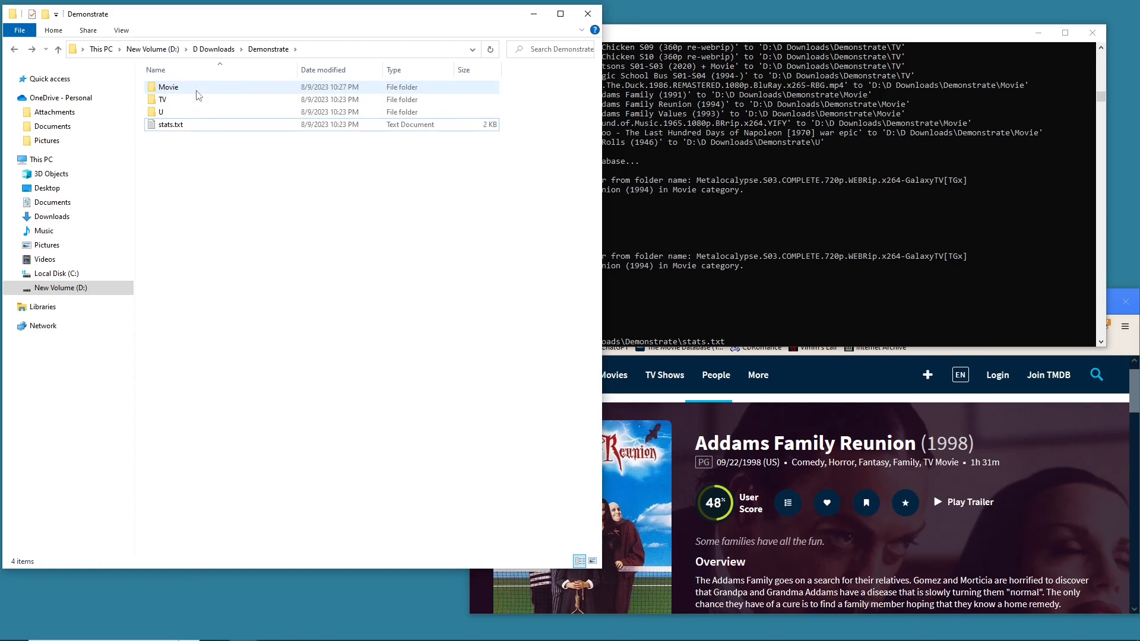
double_click(198, 95)
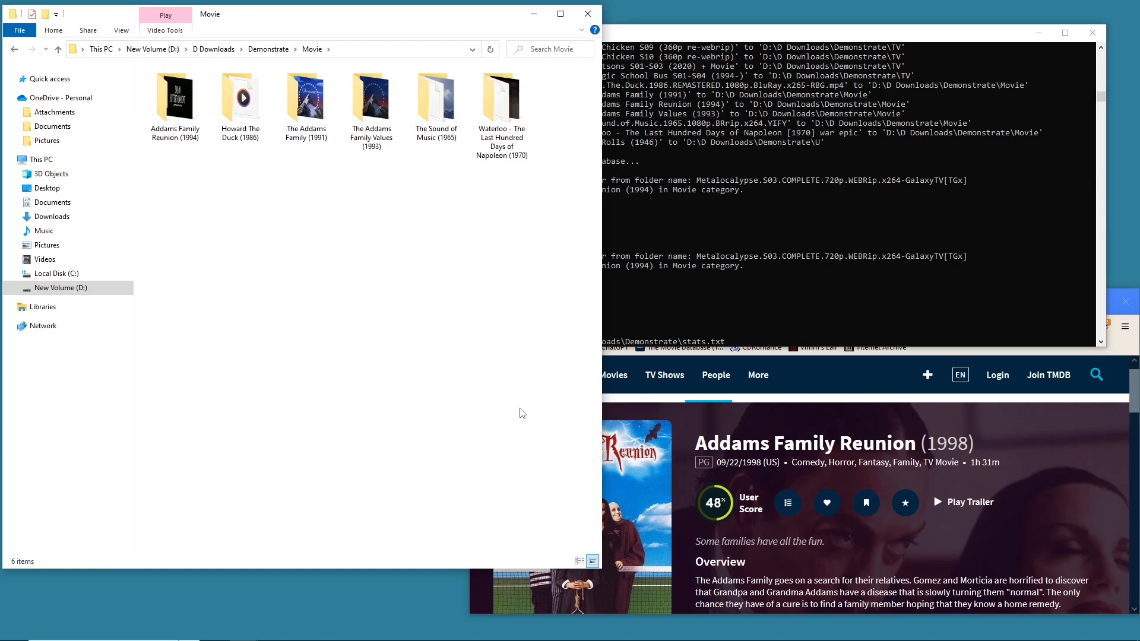
- Search TMDB for "waterloo" and open the Waterloo (1970) movie page
click(525, 128)
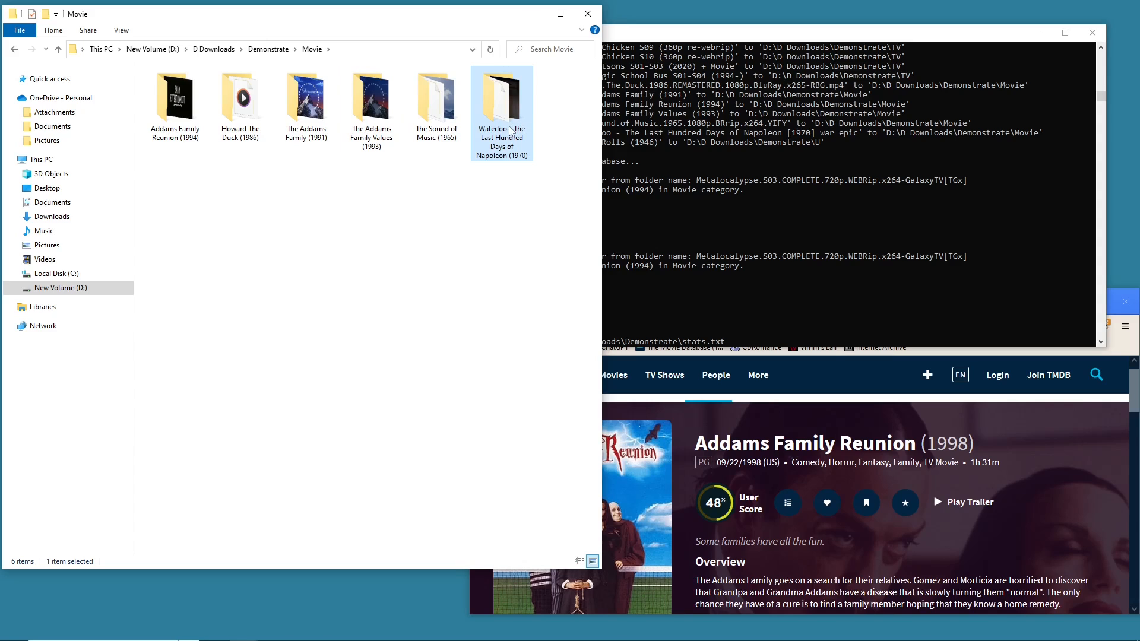
click(855, 382)
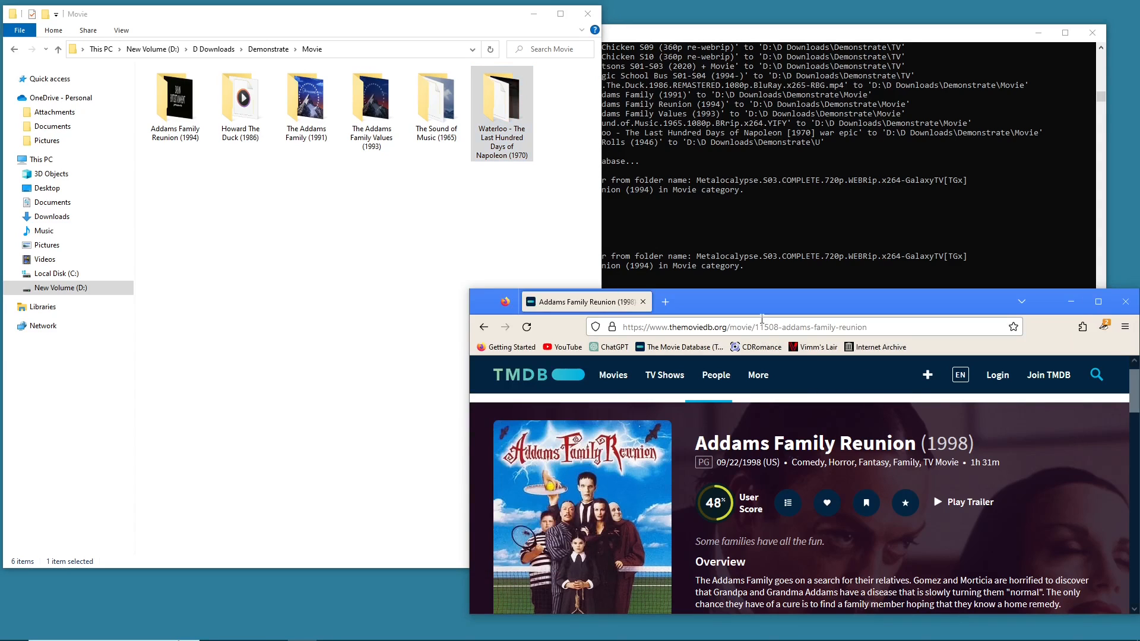
drag(784, 301, 663, 243)
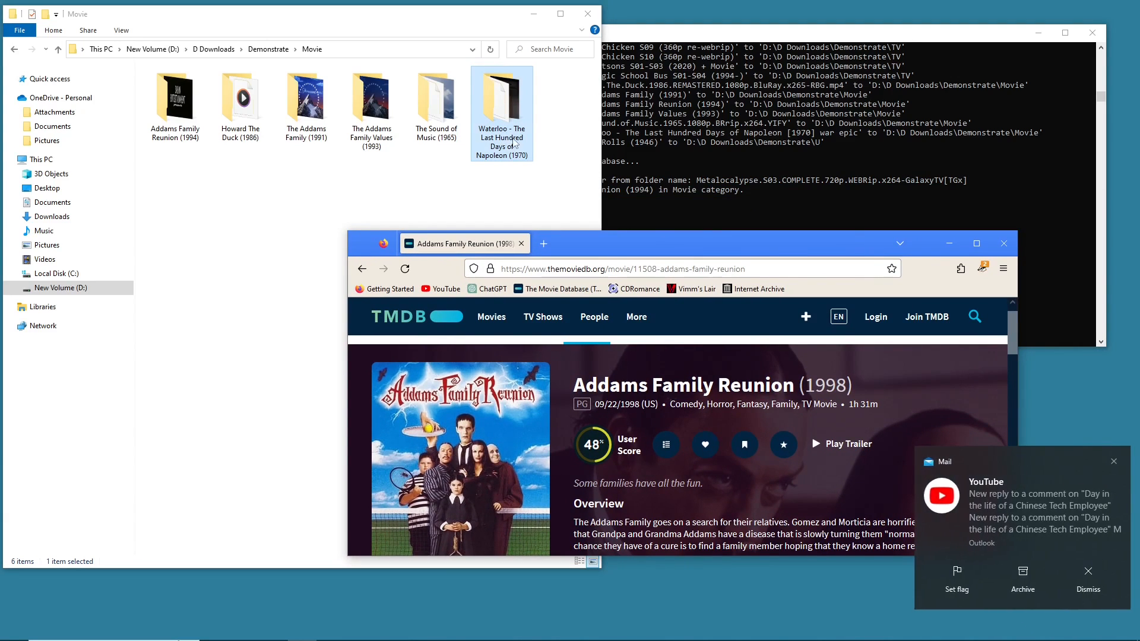
click(975, 317)
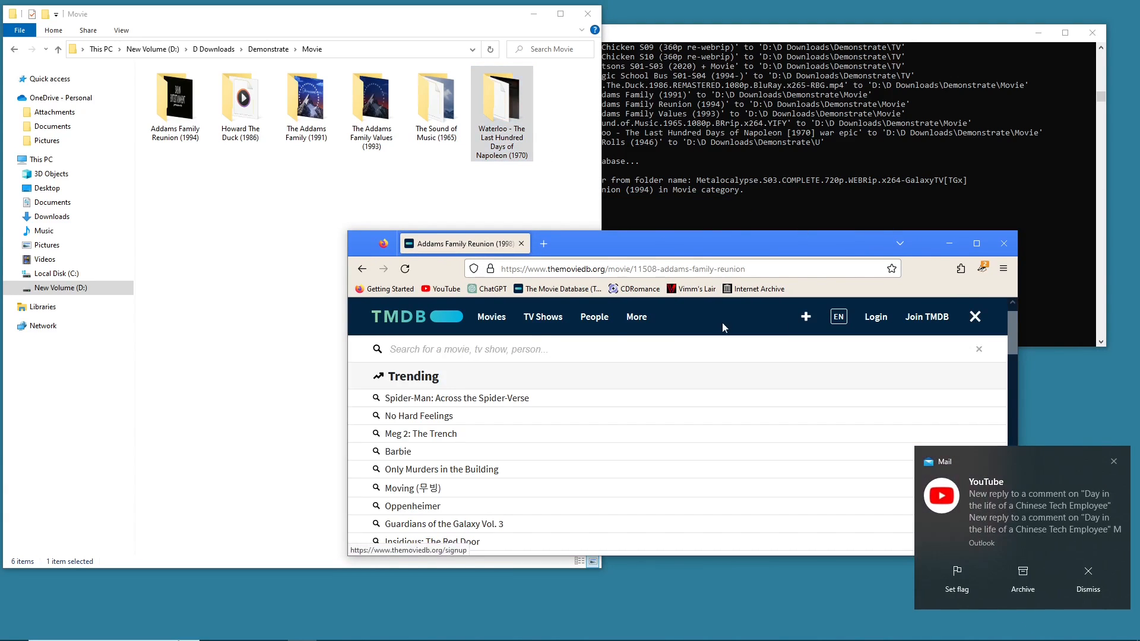
text(waterloo)
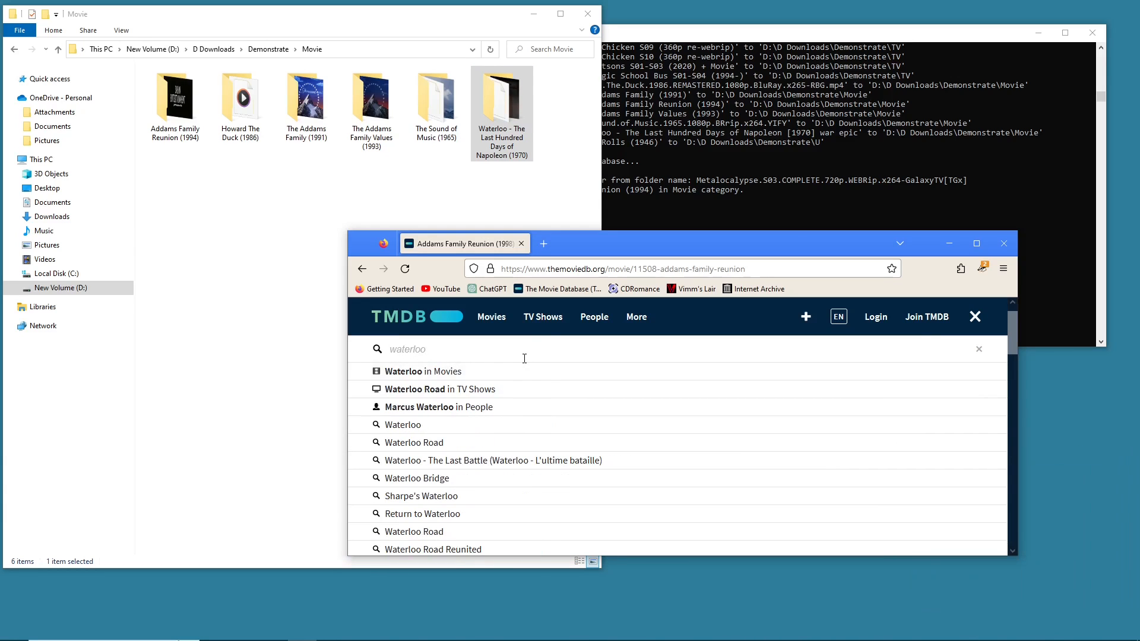
click(480, 373)
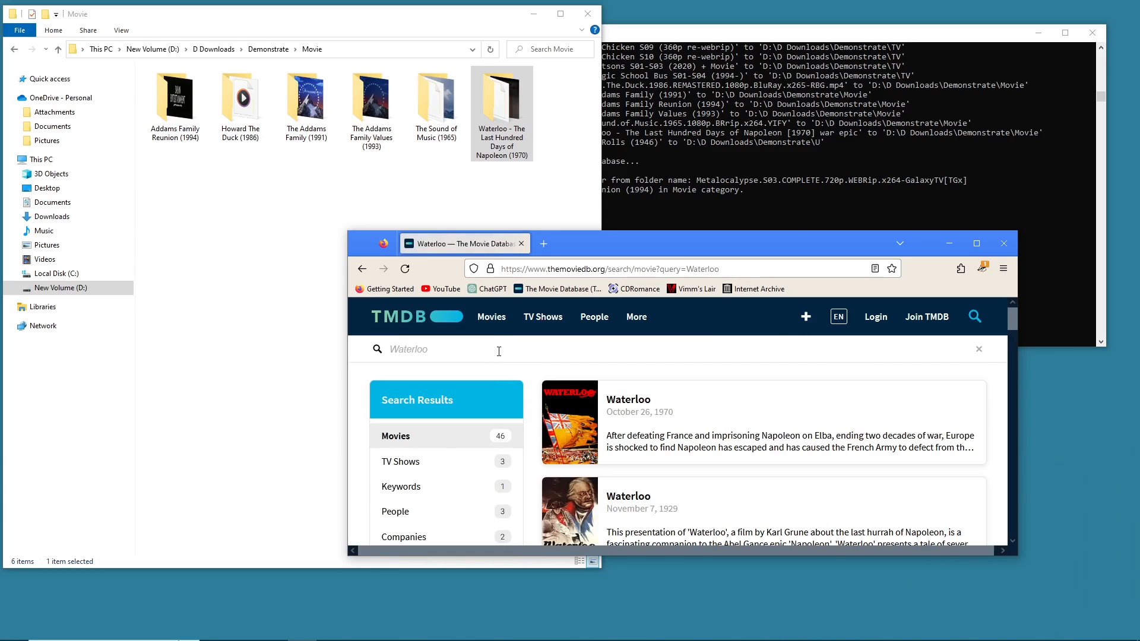
right_click(640, 399)
key(Escape)
click(630, 399)
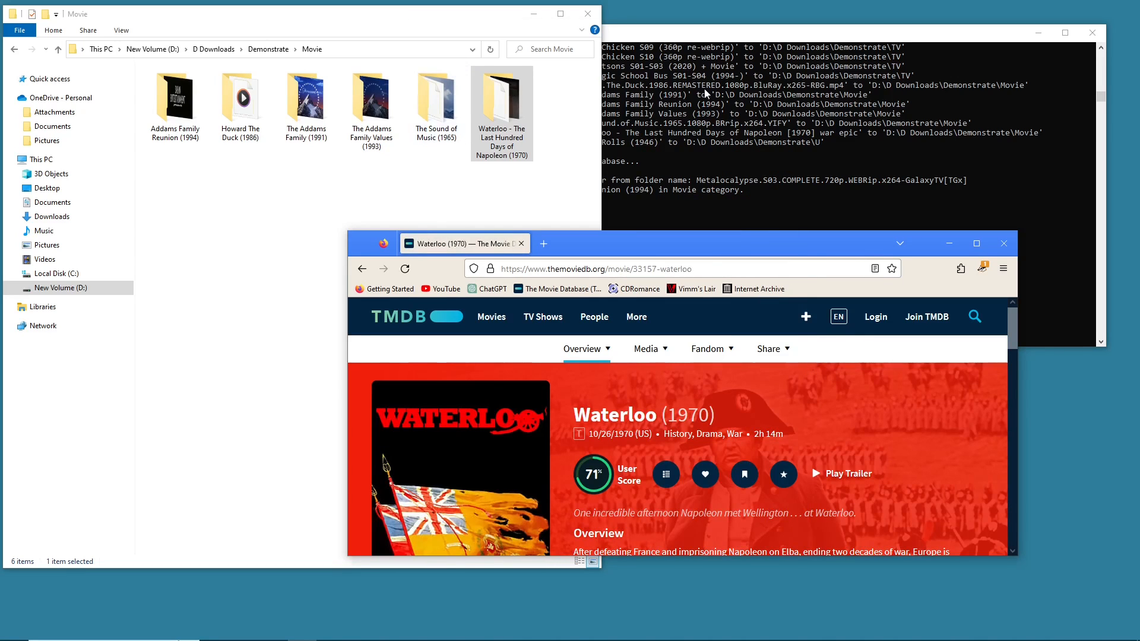
- Answer y in the console to run the program on another directory
key(alt+Tab)
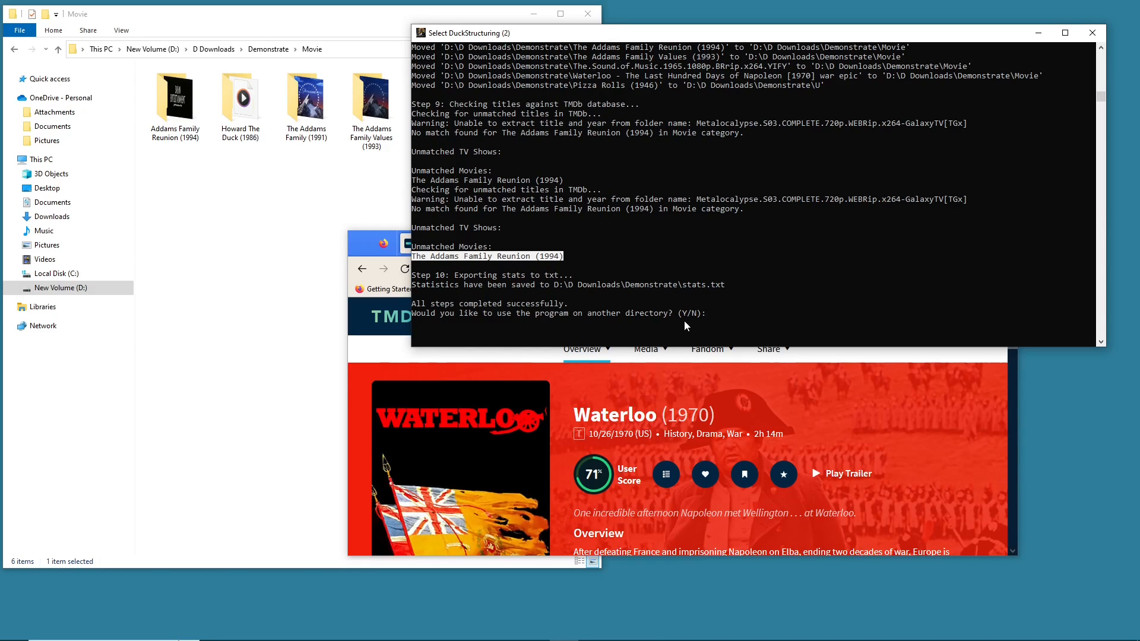
click(179, 215)
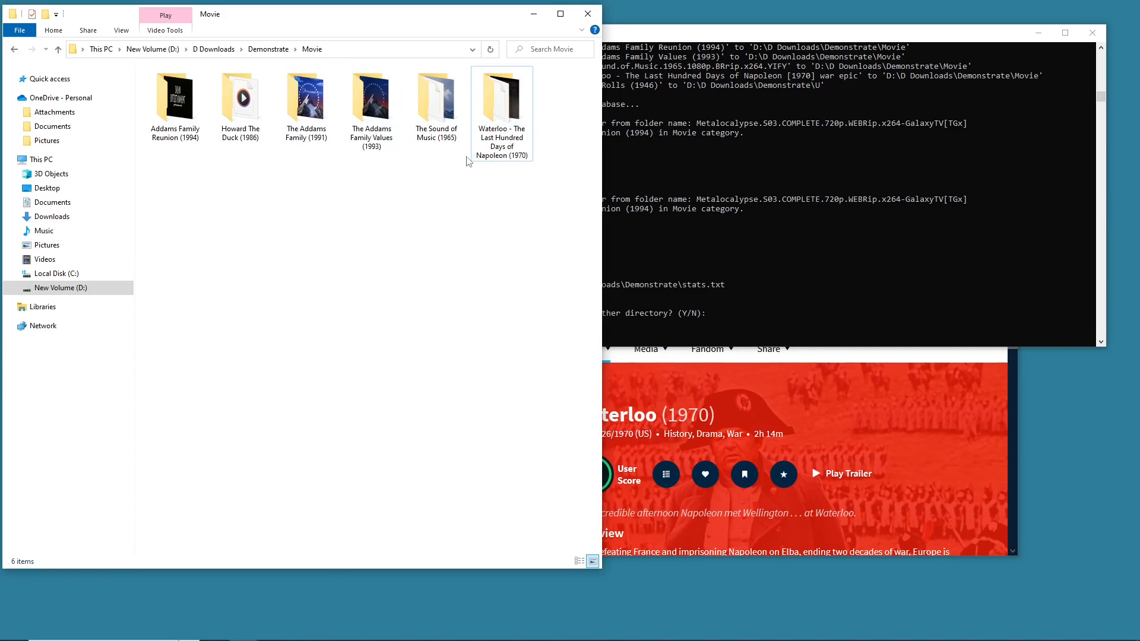
click(743, 316)
text(y)
key(Return)
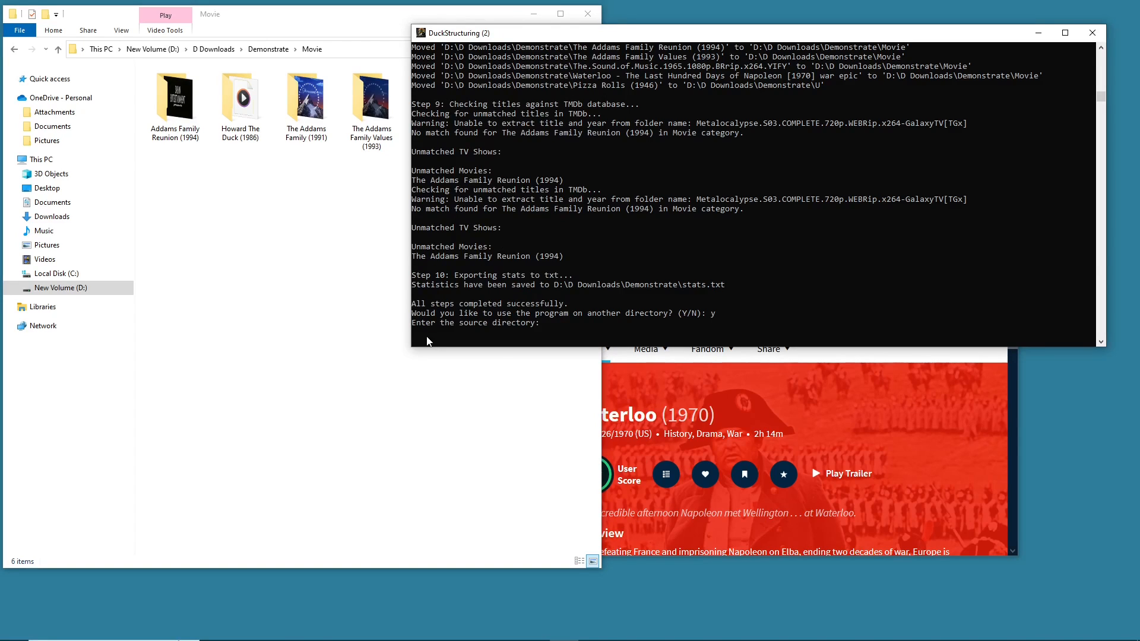
- Browse the Movie and TV folders to review the sorted contents, then return to D Downloads
click(237, 242)
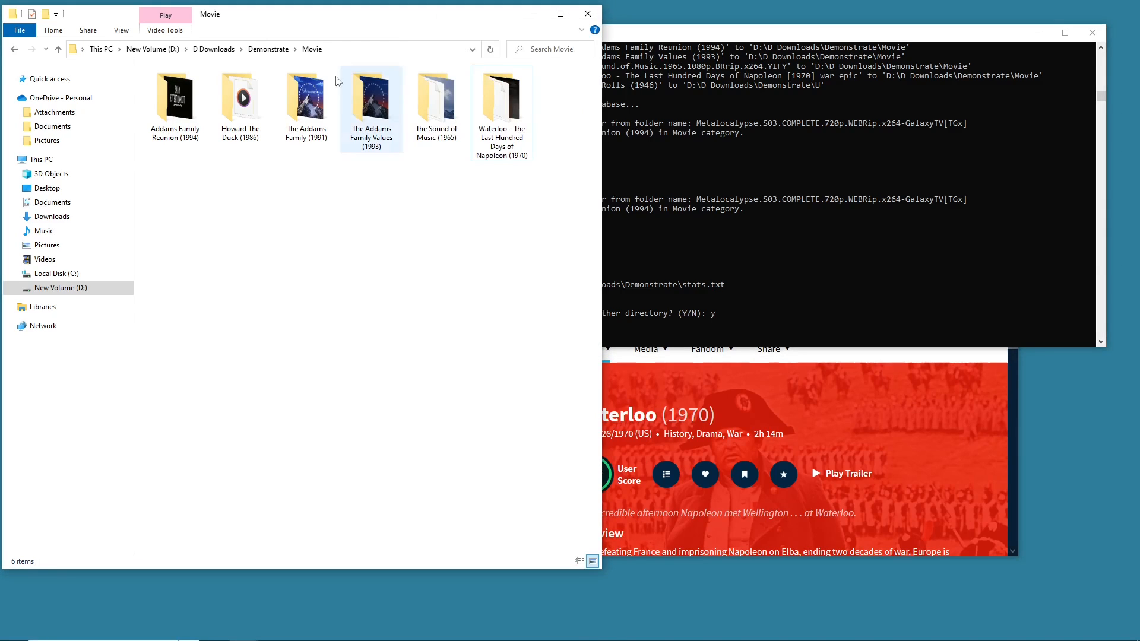
click(15, 49)
click(674, 184)
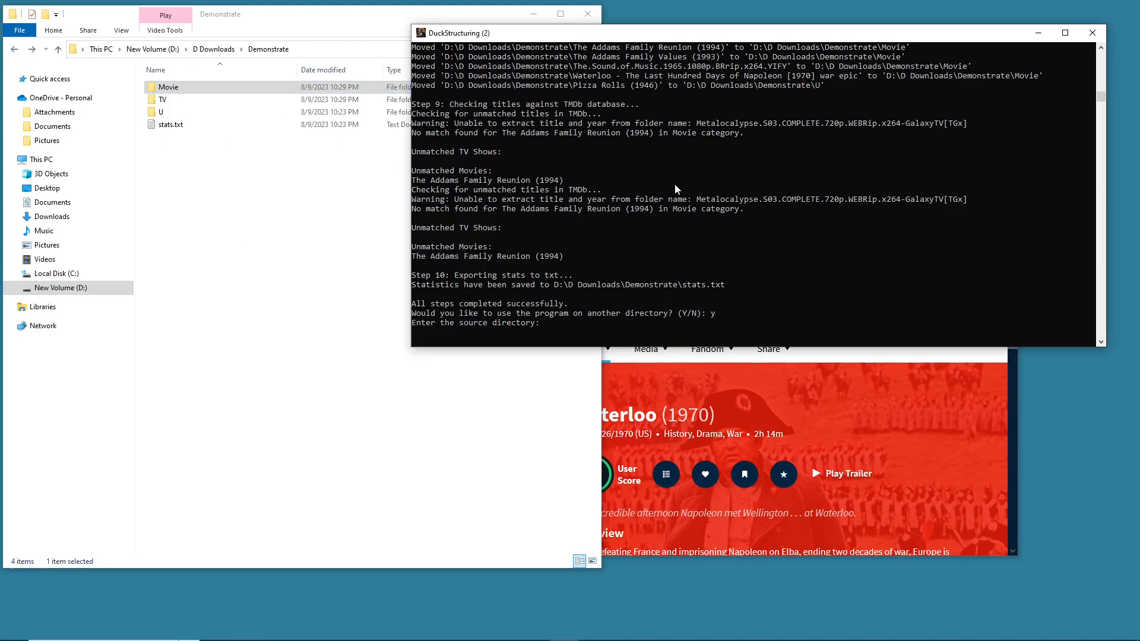
click(169, 192)
double_click(168, 86)
drag(198, 235, 600, 64)
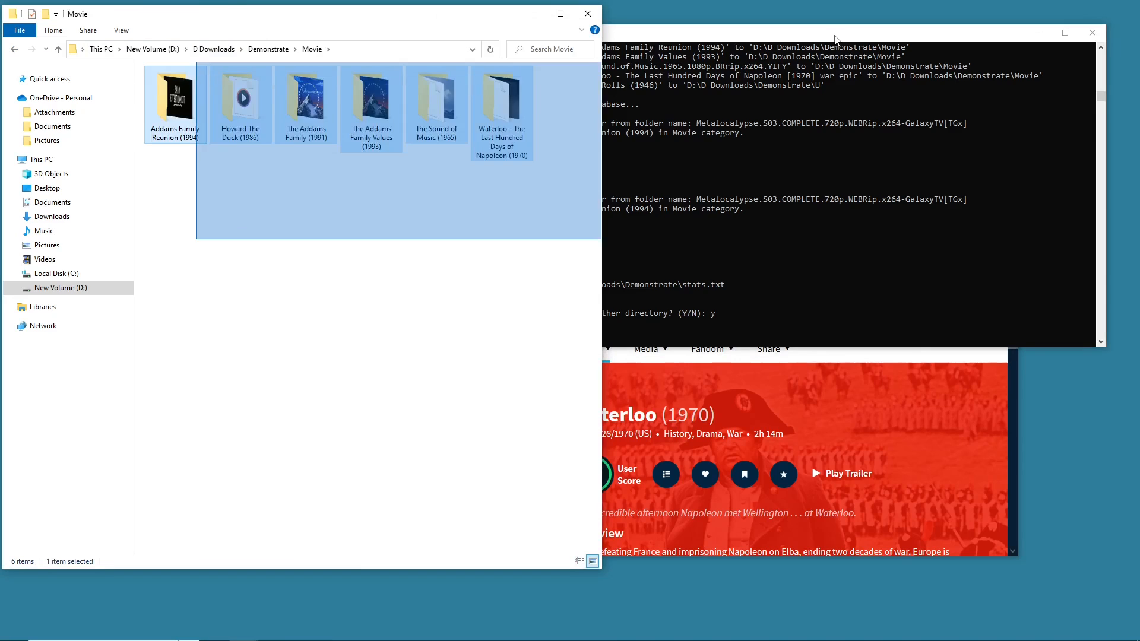
click(433, 306)
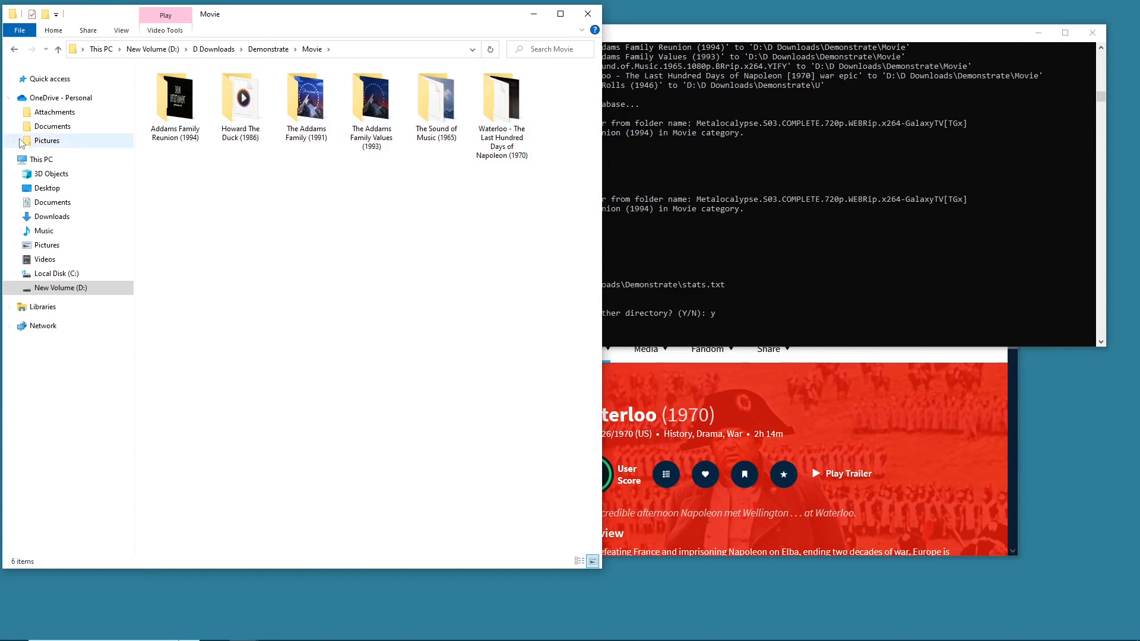
click(16, 50)
double_click(162, 99)
drag(392, 258, 217, 77)
click(215, 225)
click(15, 49)
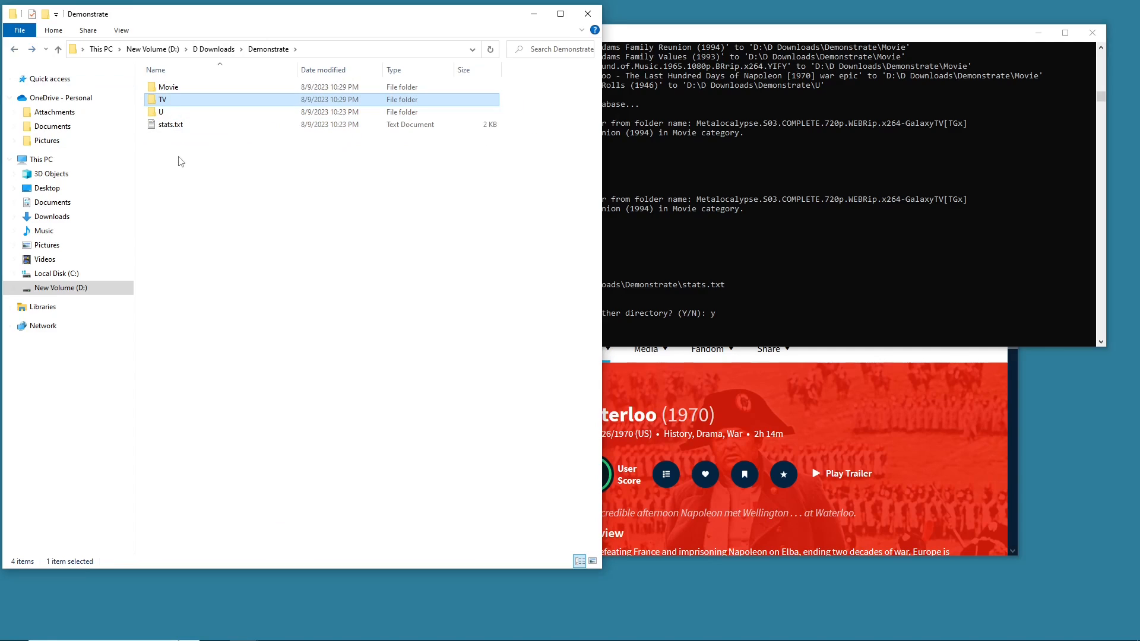
click(14, 49)
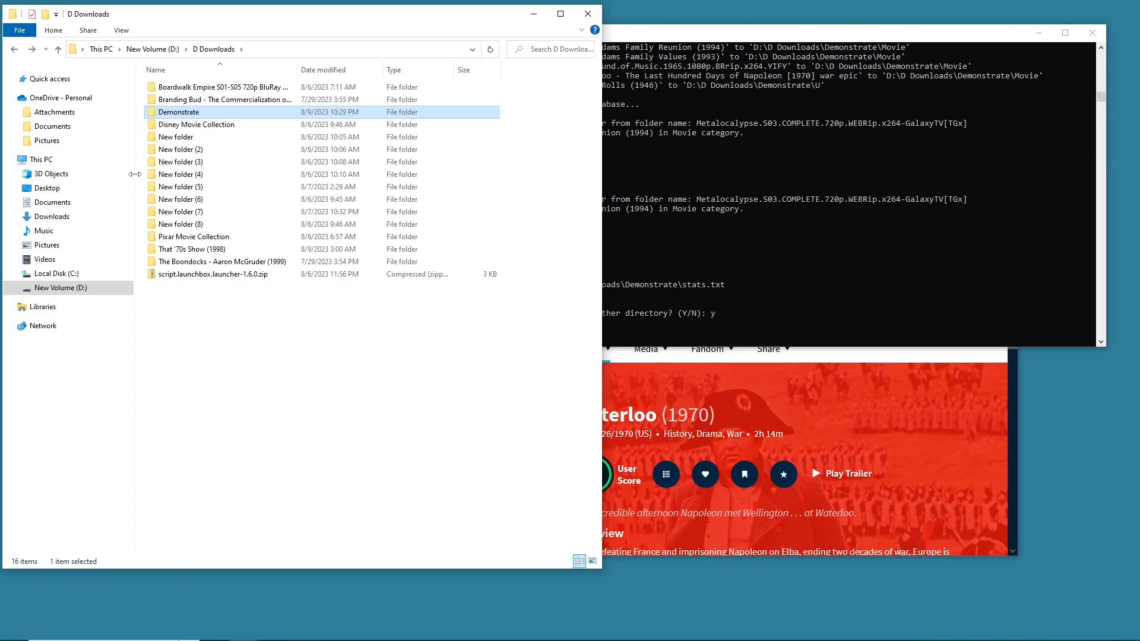
- Minimize the File Explorer and browser windows, leaving the console prompt for the source directory
click(534, 15)
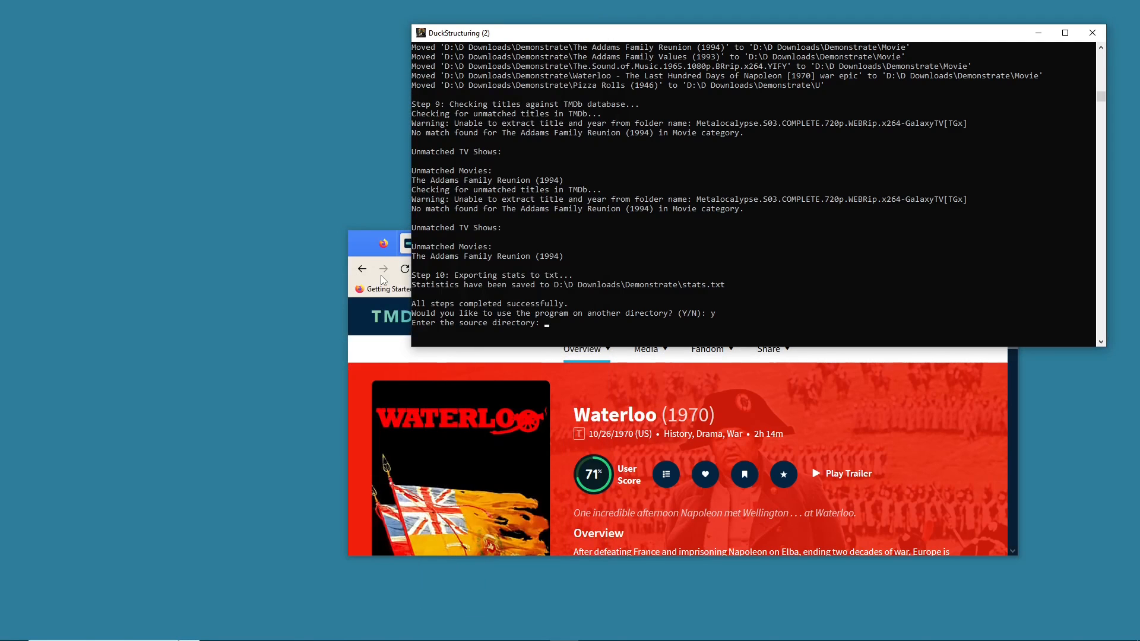
click(361, 243)
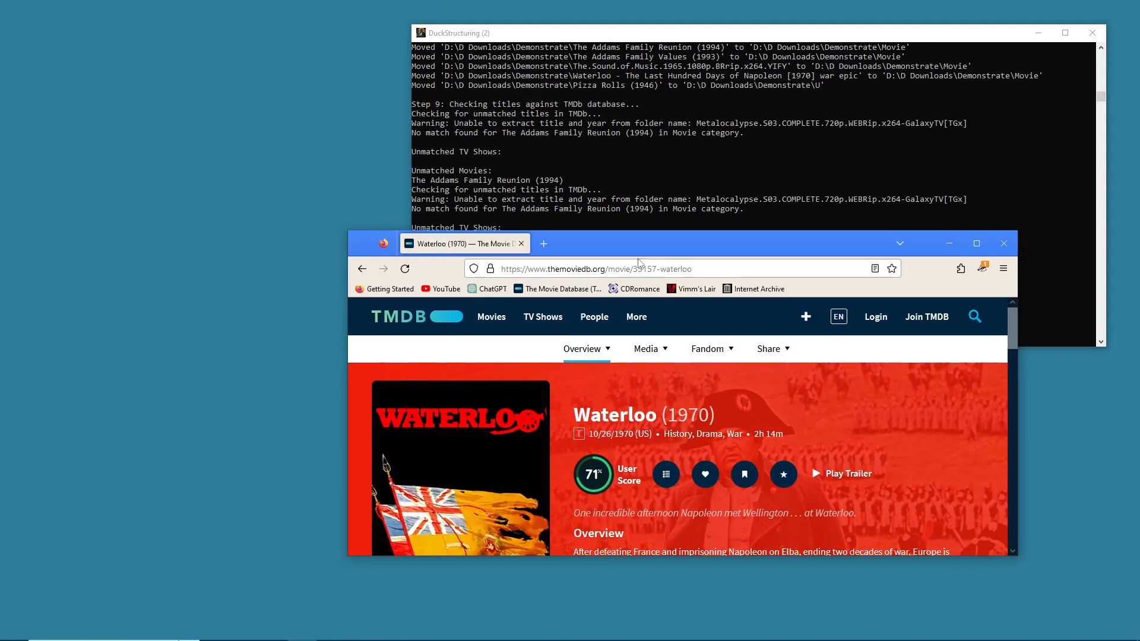
drag(942, 238, 956, 239)
click(955, 235)
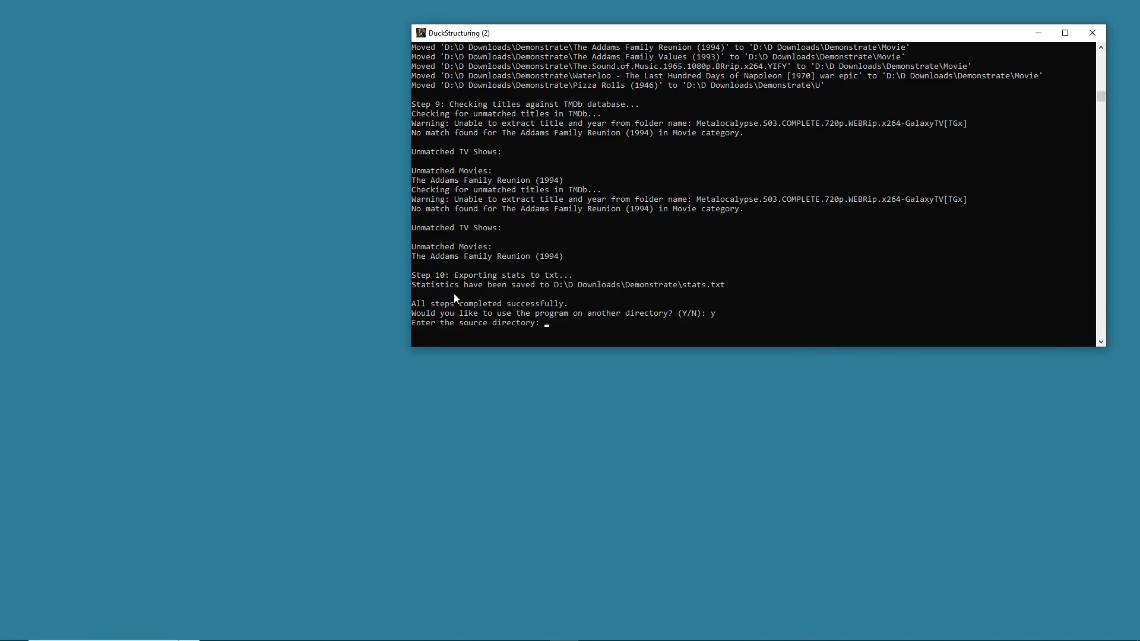